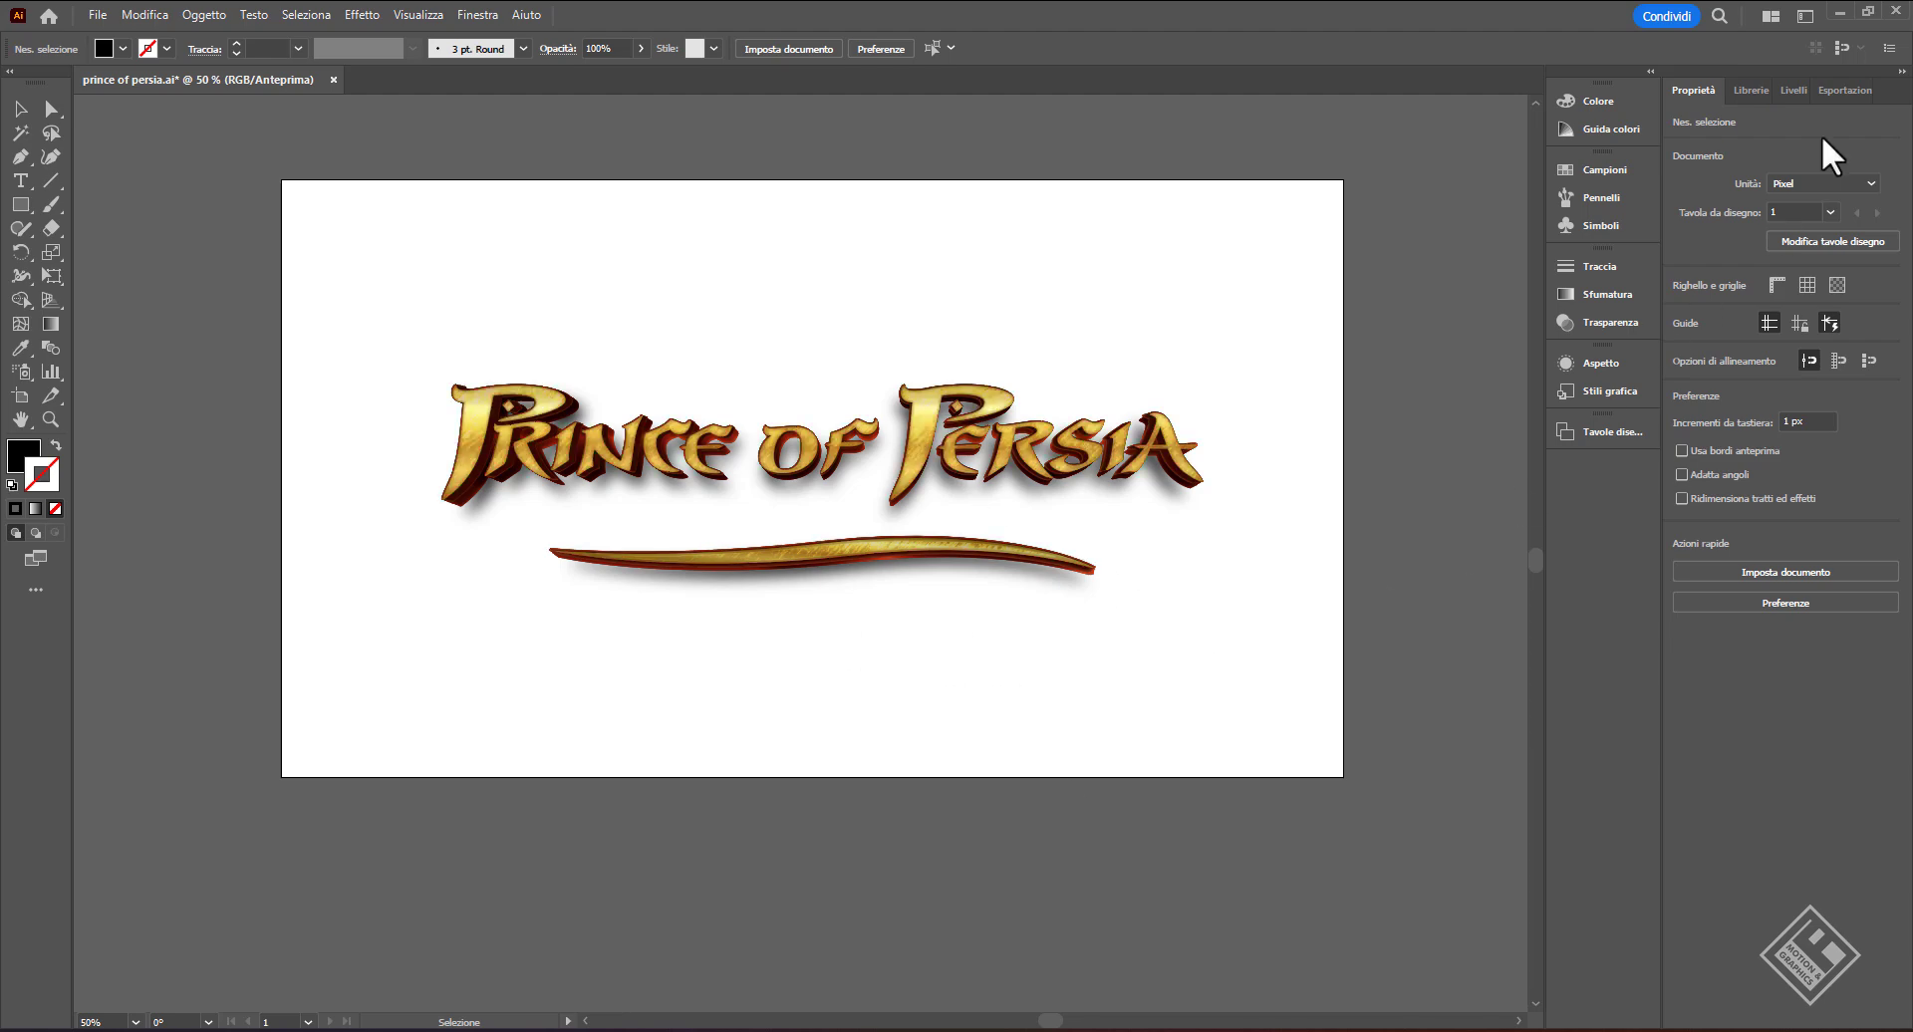
- Minimize the Illustrator window and the Chrome font page so After Effects is in front
{"action": "left_click", "coordinate": [1838, 12]}
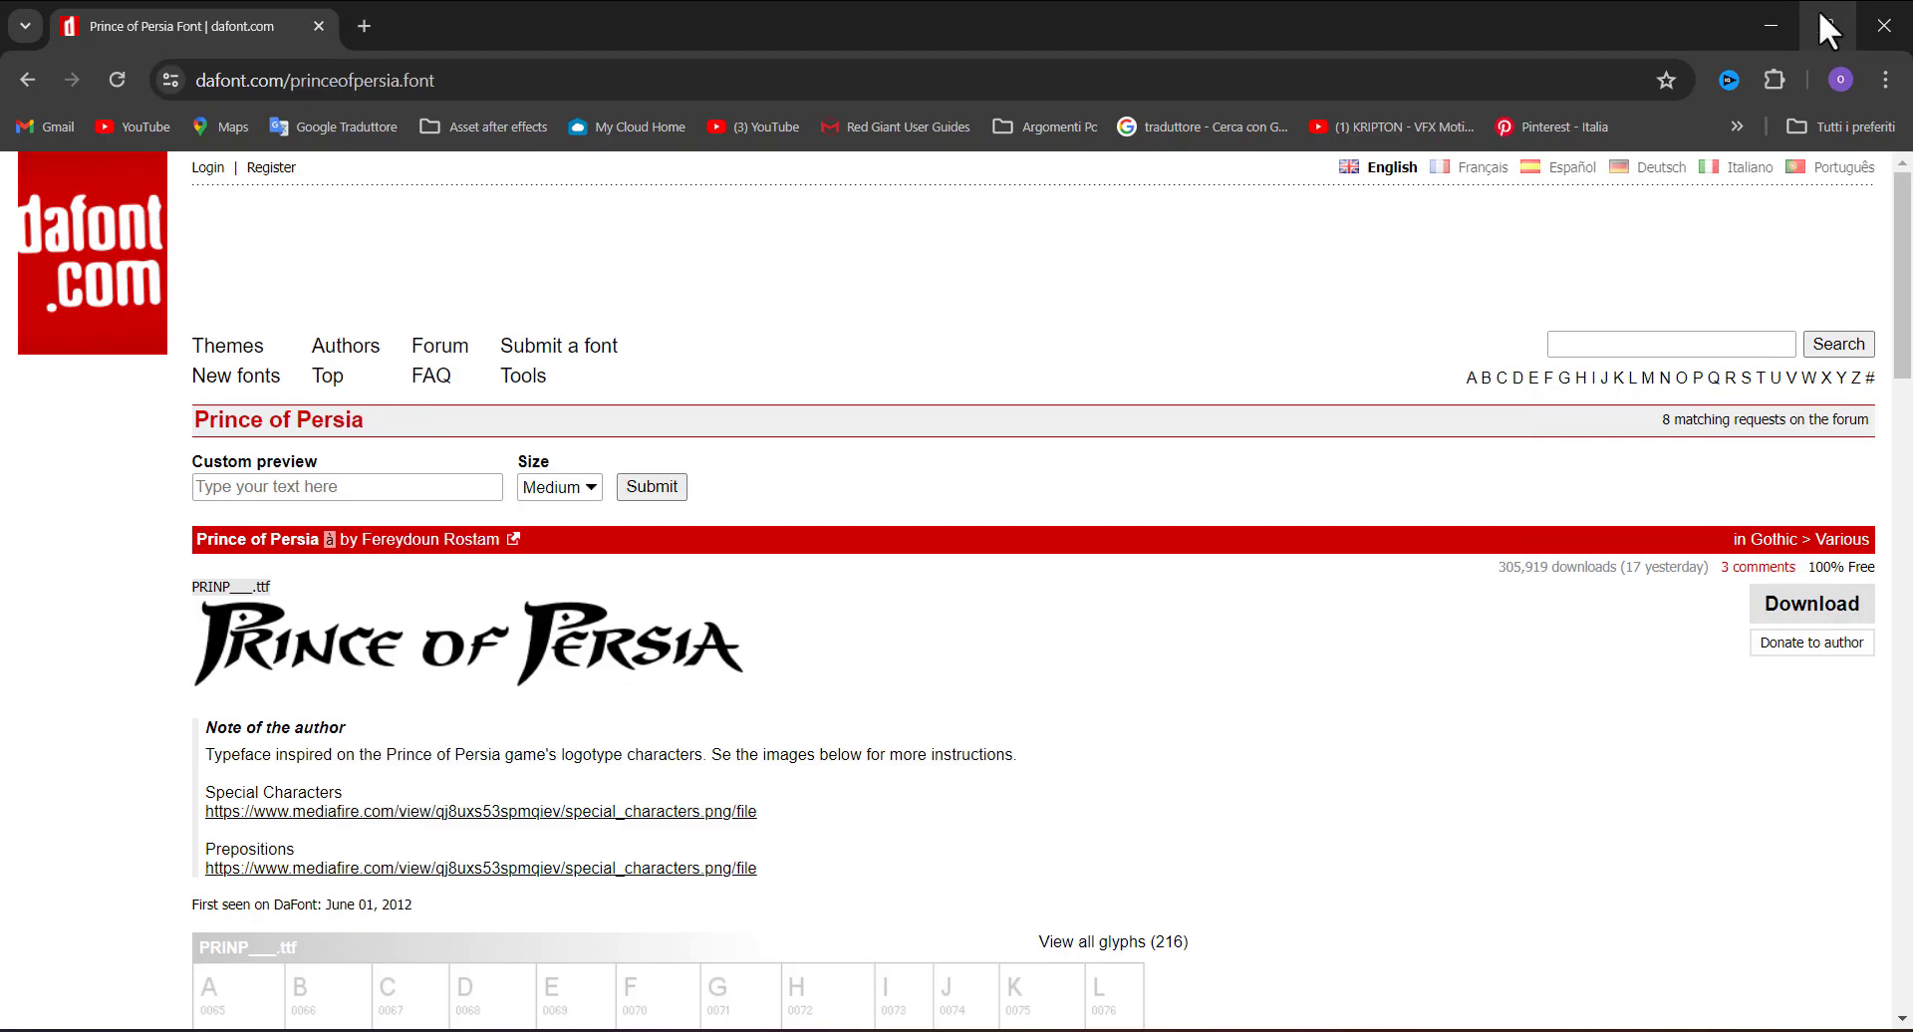
{"action": "left_click", "coordinate": [1778, 16]}
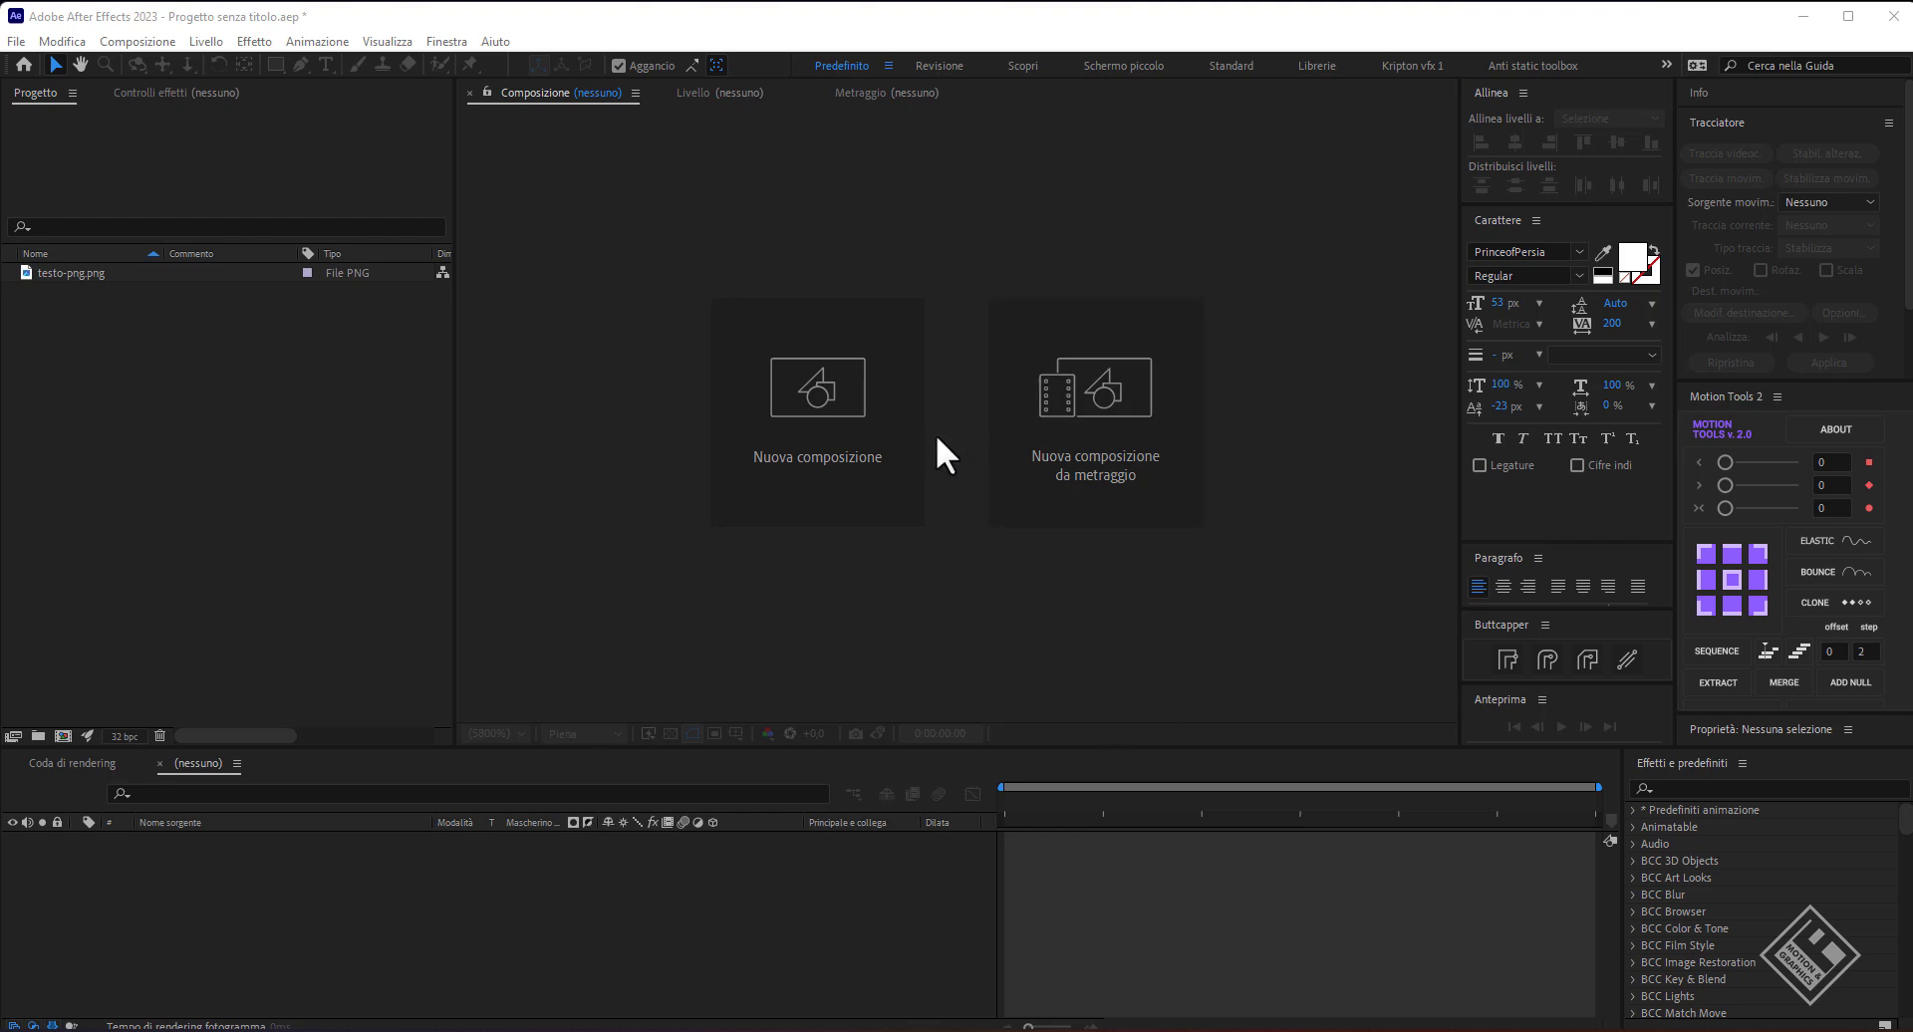
- Create a new composition named 'Rivelazione testo'
{"action": "left_click", "coordinate": [823, 439]}
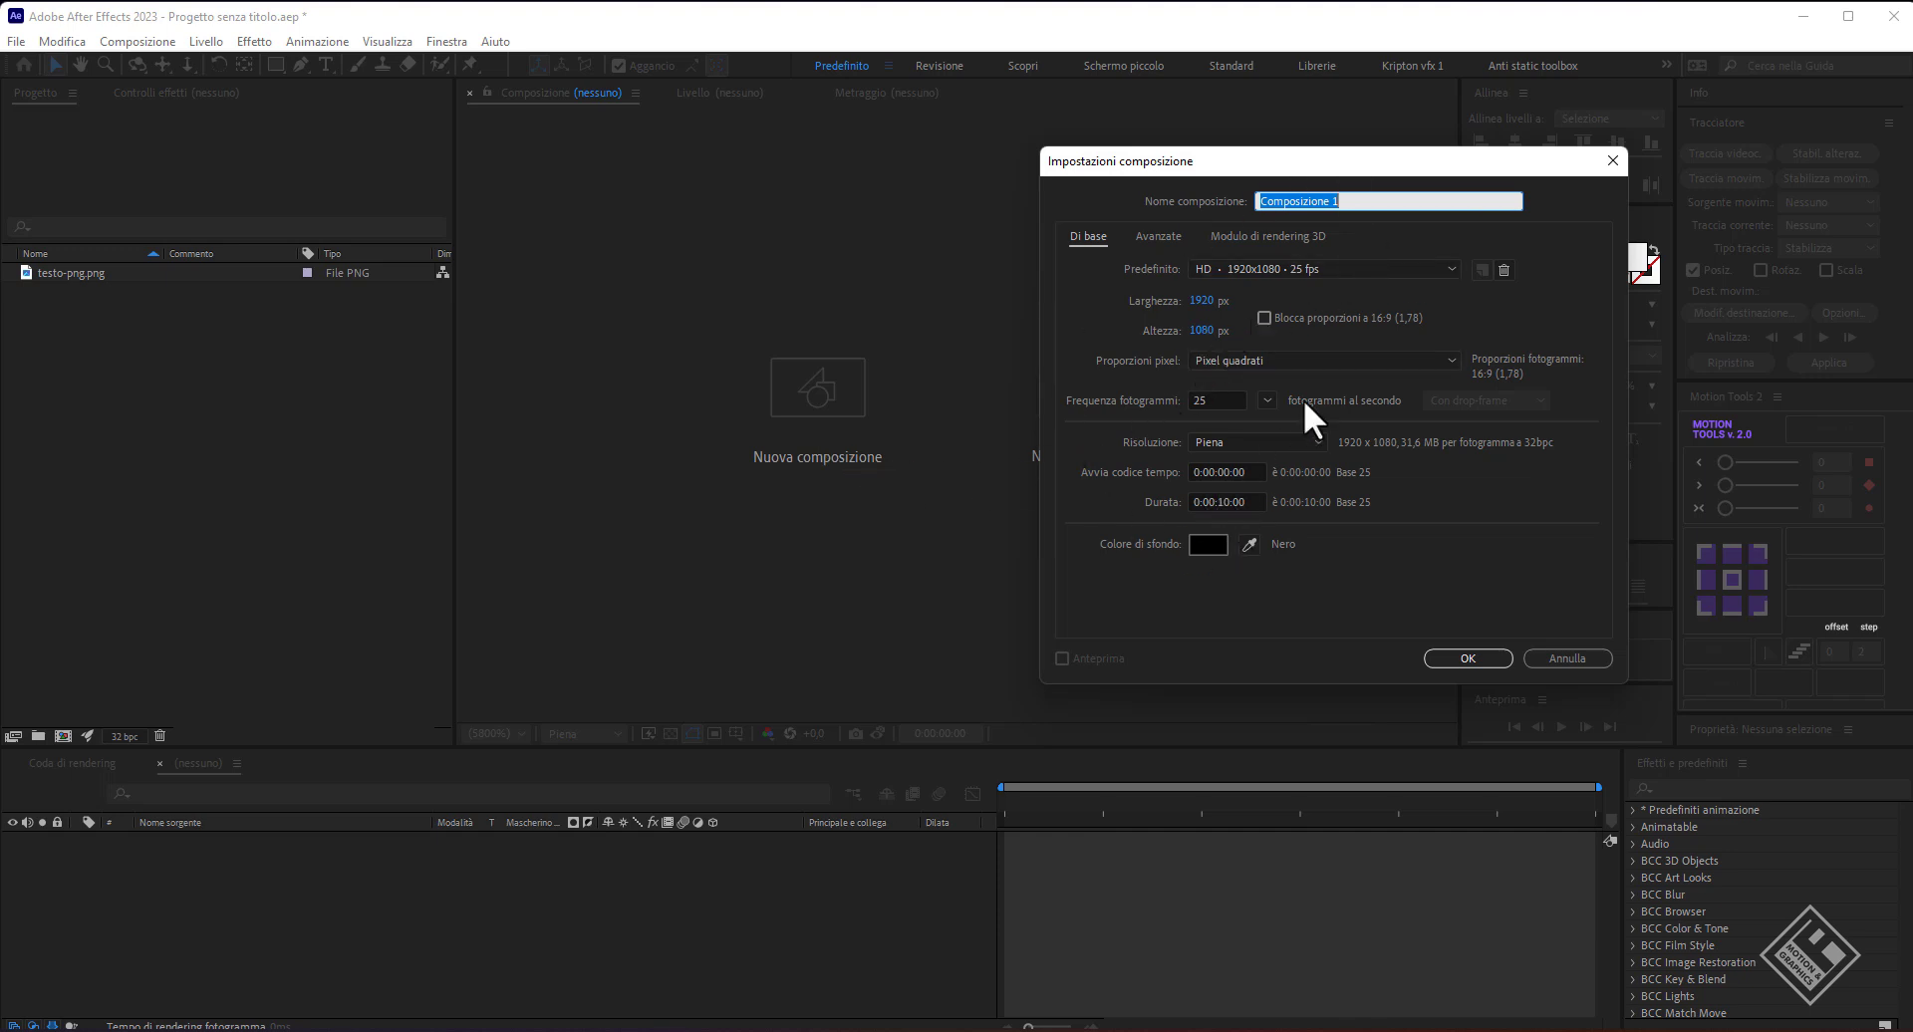
{"action": "type", "text": "Ri"}
{"action": "type", "text": "velazione te"}
{"action": "type", "text": "sto"}
{"action": "key", "text": "Return"}
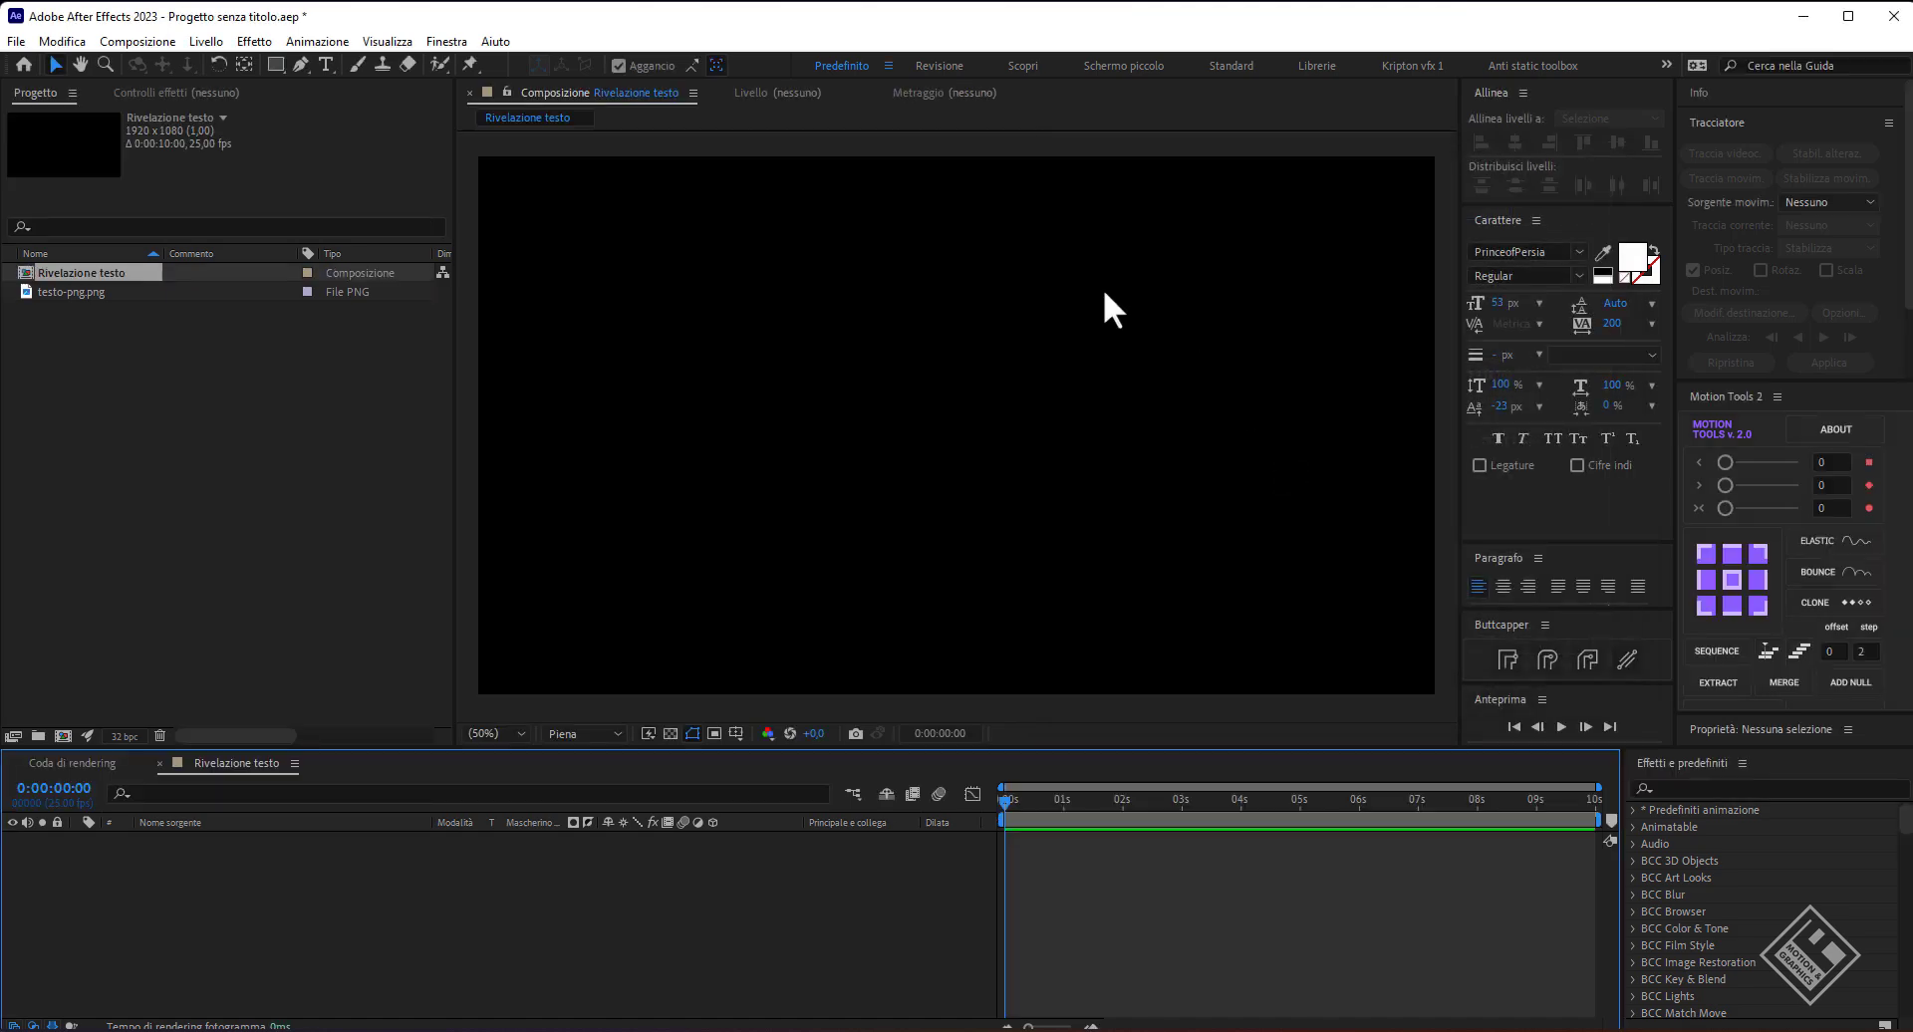
- Place testo-png.png in the composition on black and scale it to 94%
{"action": "left_click", "coordinate": [74, 292]}
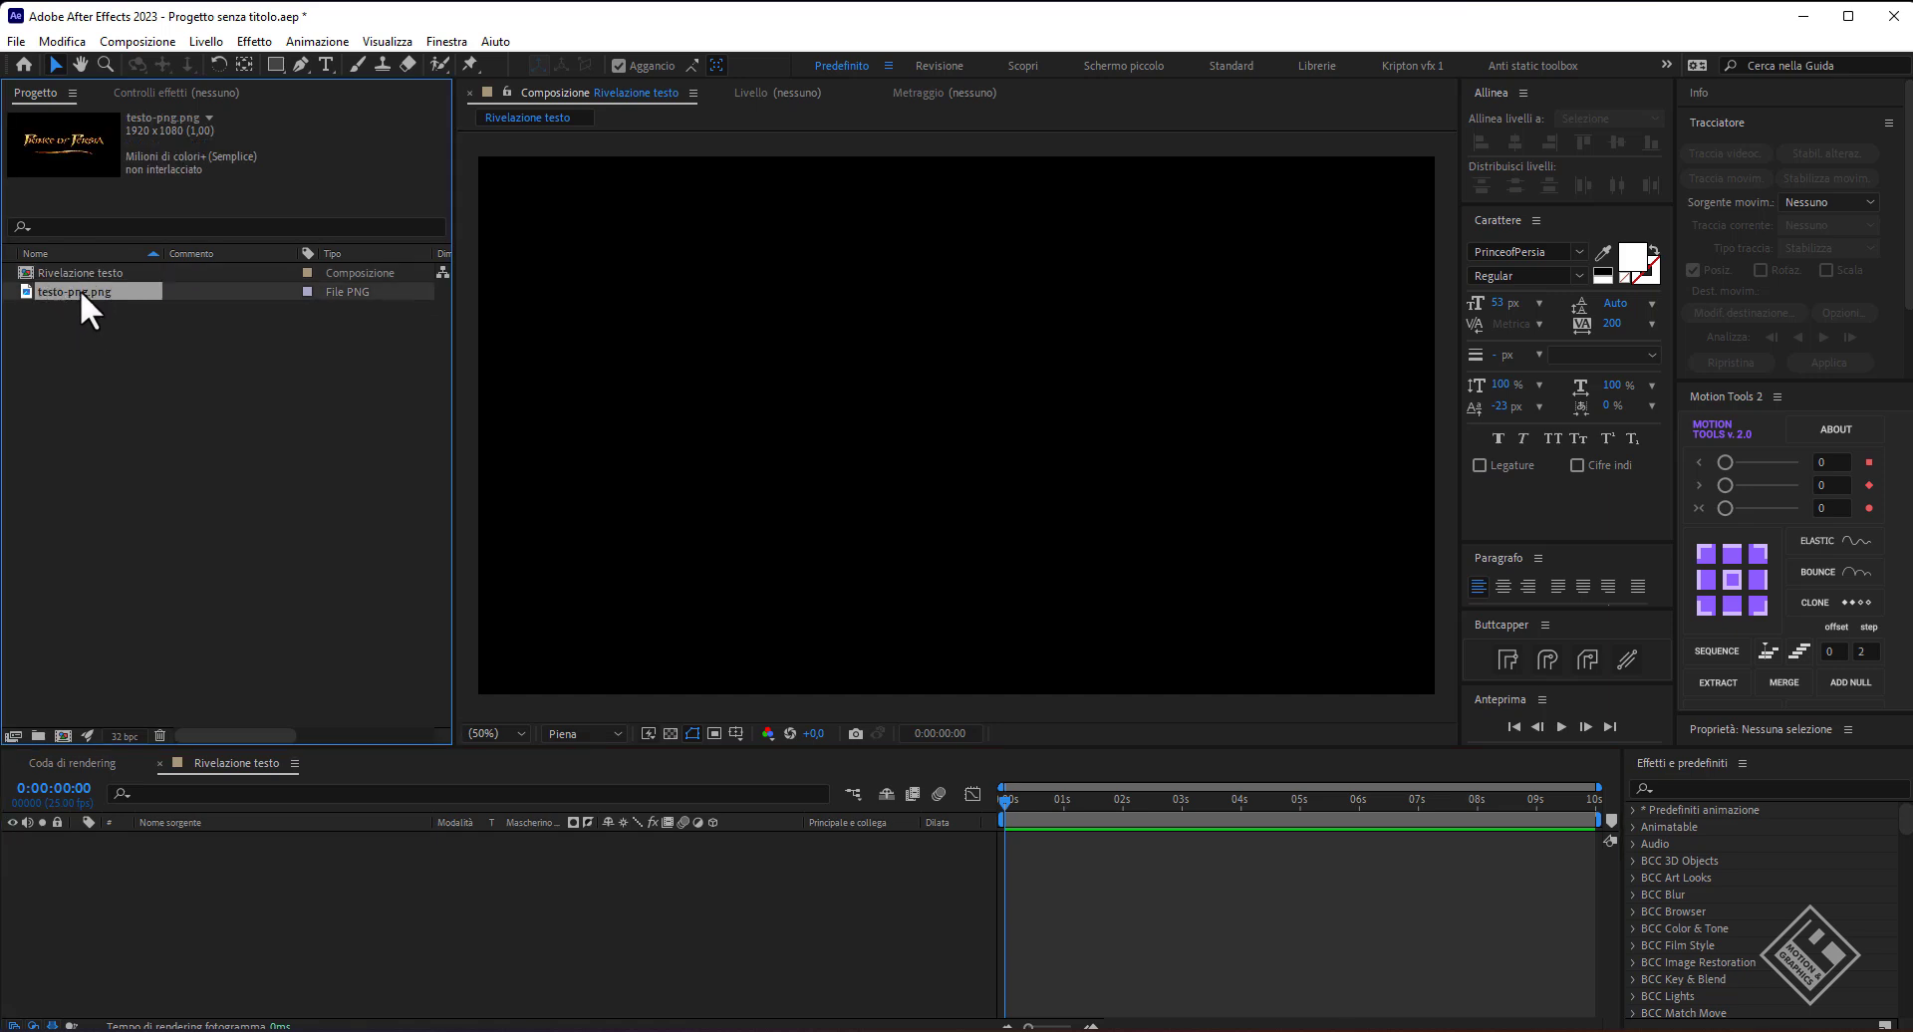
{"action": "left_click_drag", "start_coordinate": [80, 290], "coordinate": [281, 928]}
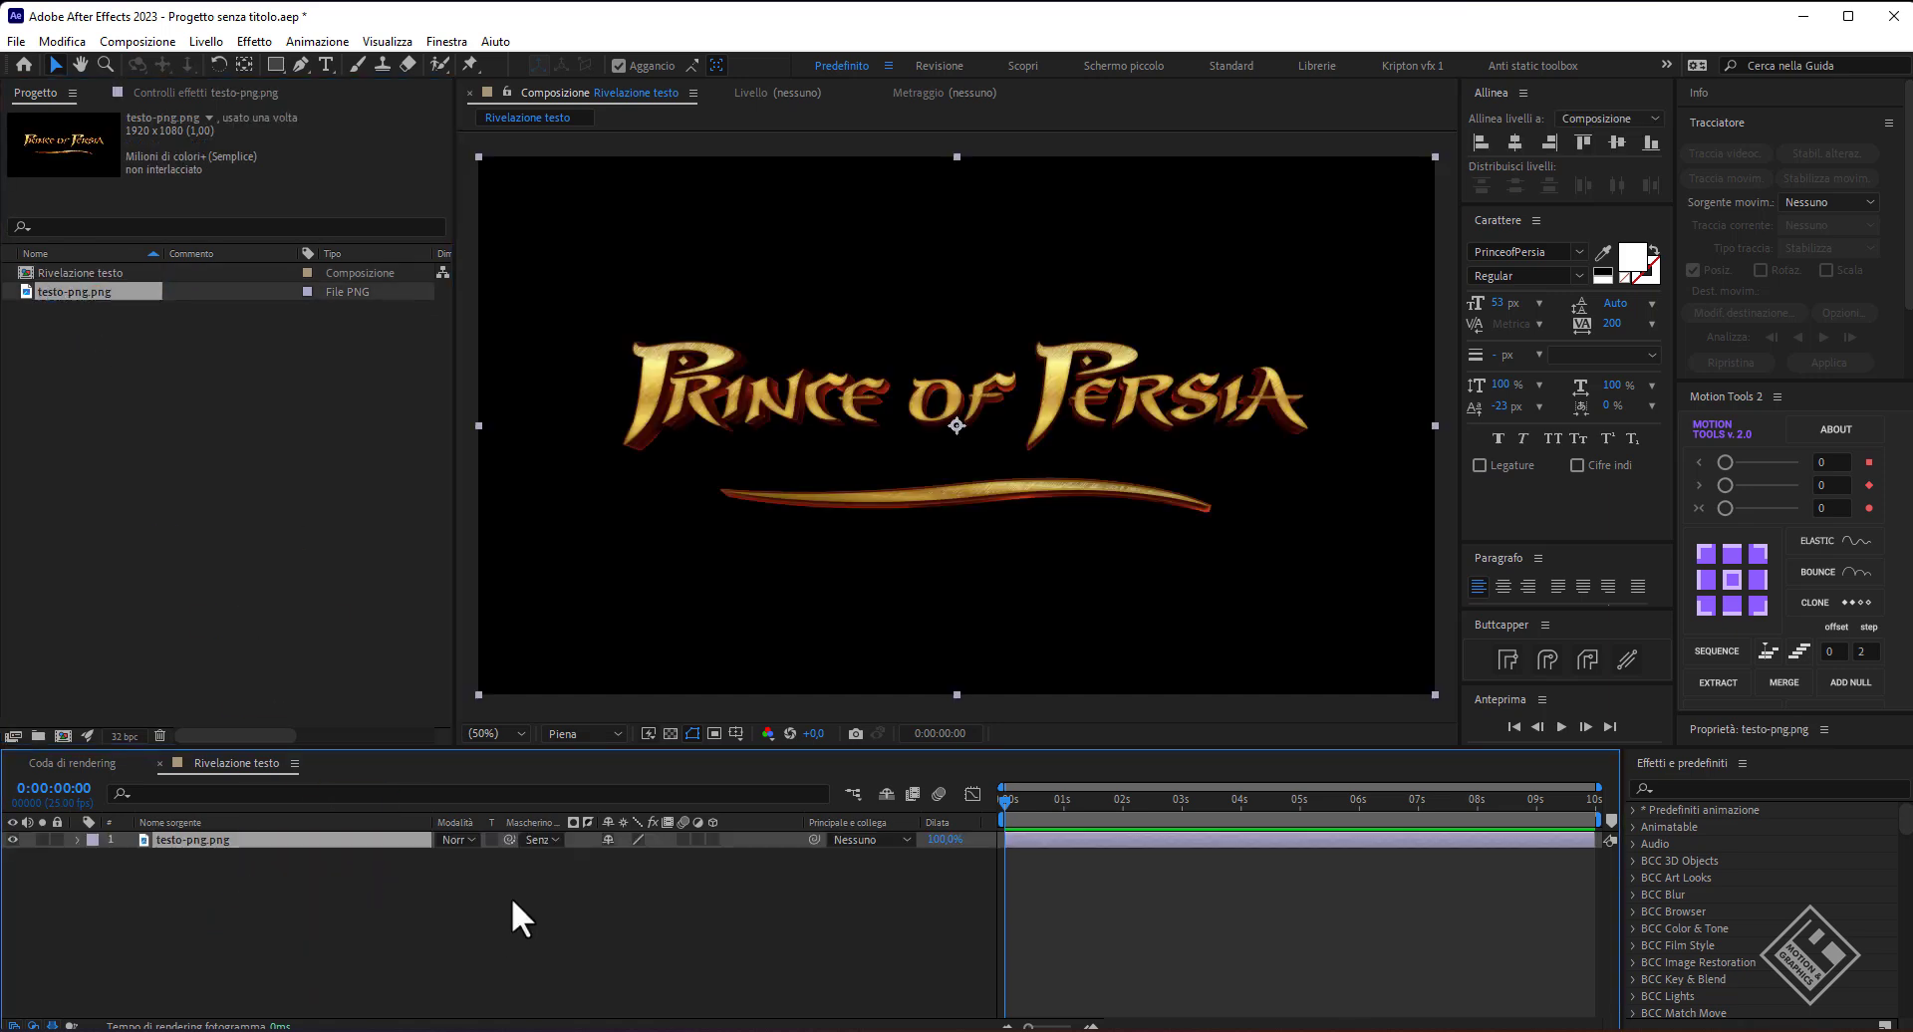
{"action": "left_click", "coordinate": [670, 734]}
{"action": "left_click", "coordinate": [671, 733]}
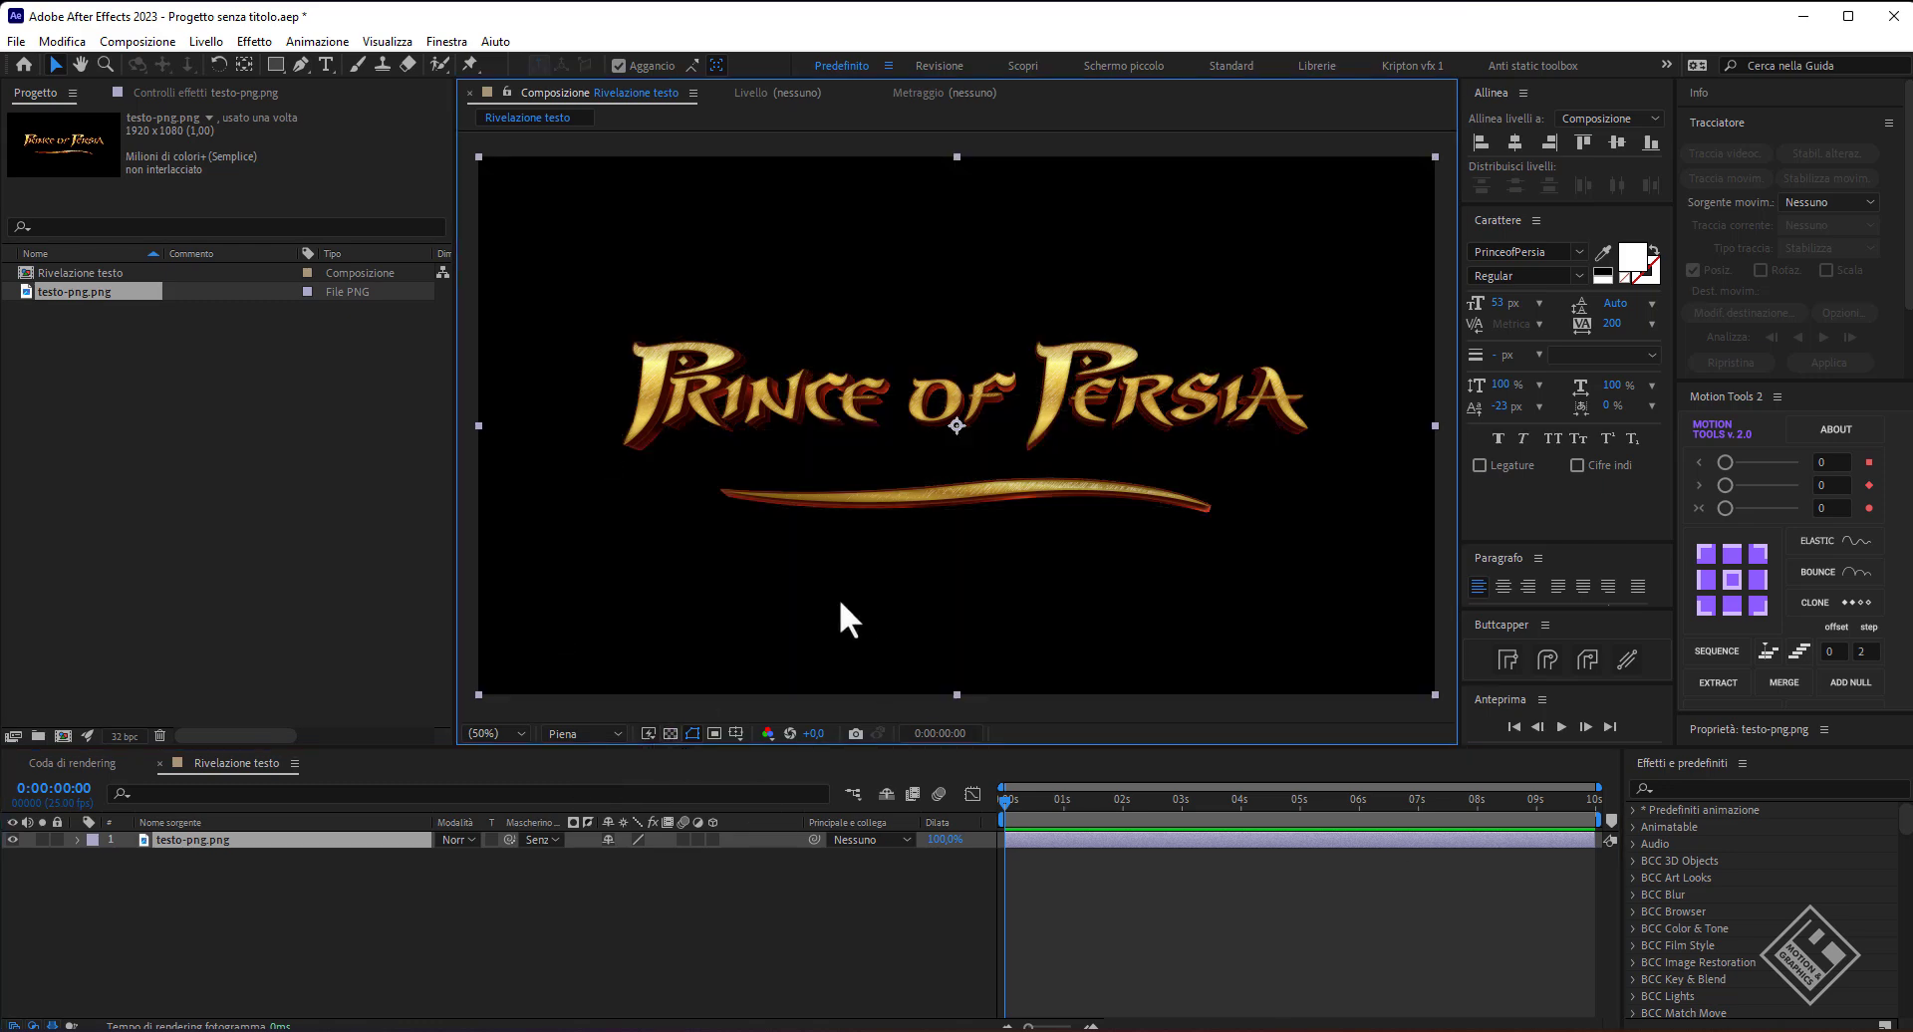
{"action": "key", "text": "s"}
{"action": "left_click_drag", "start_coordinate": [662, 856], "coordinate": [657, 859]}
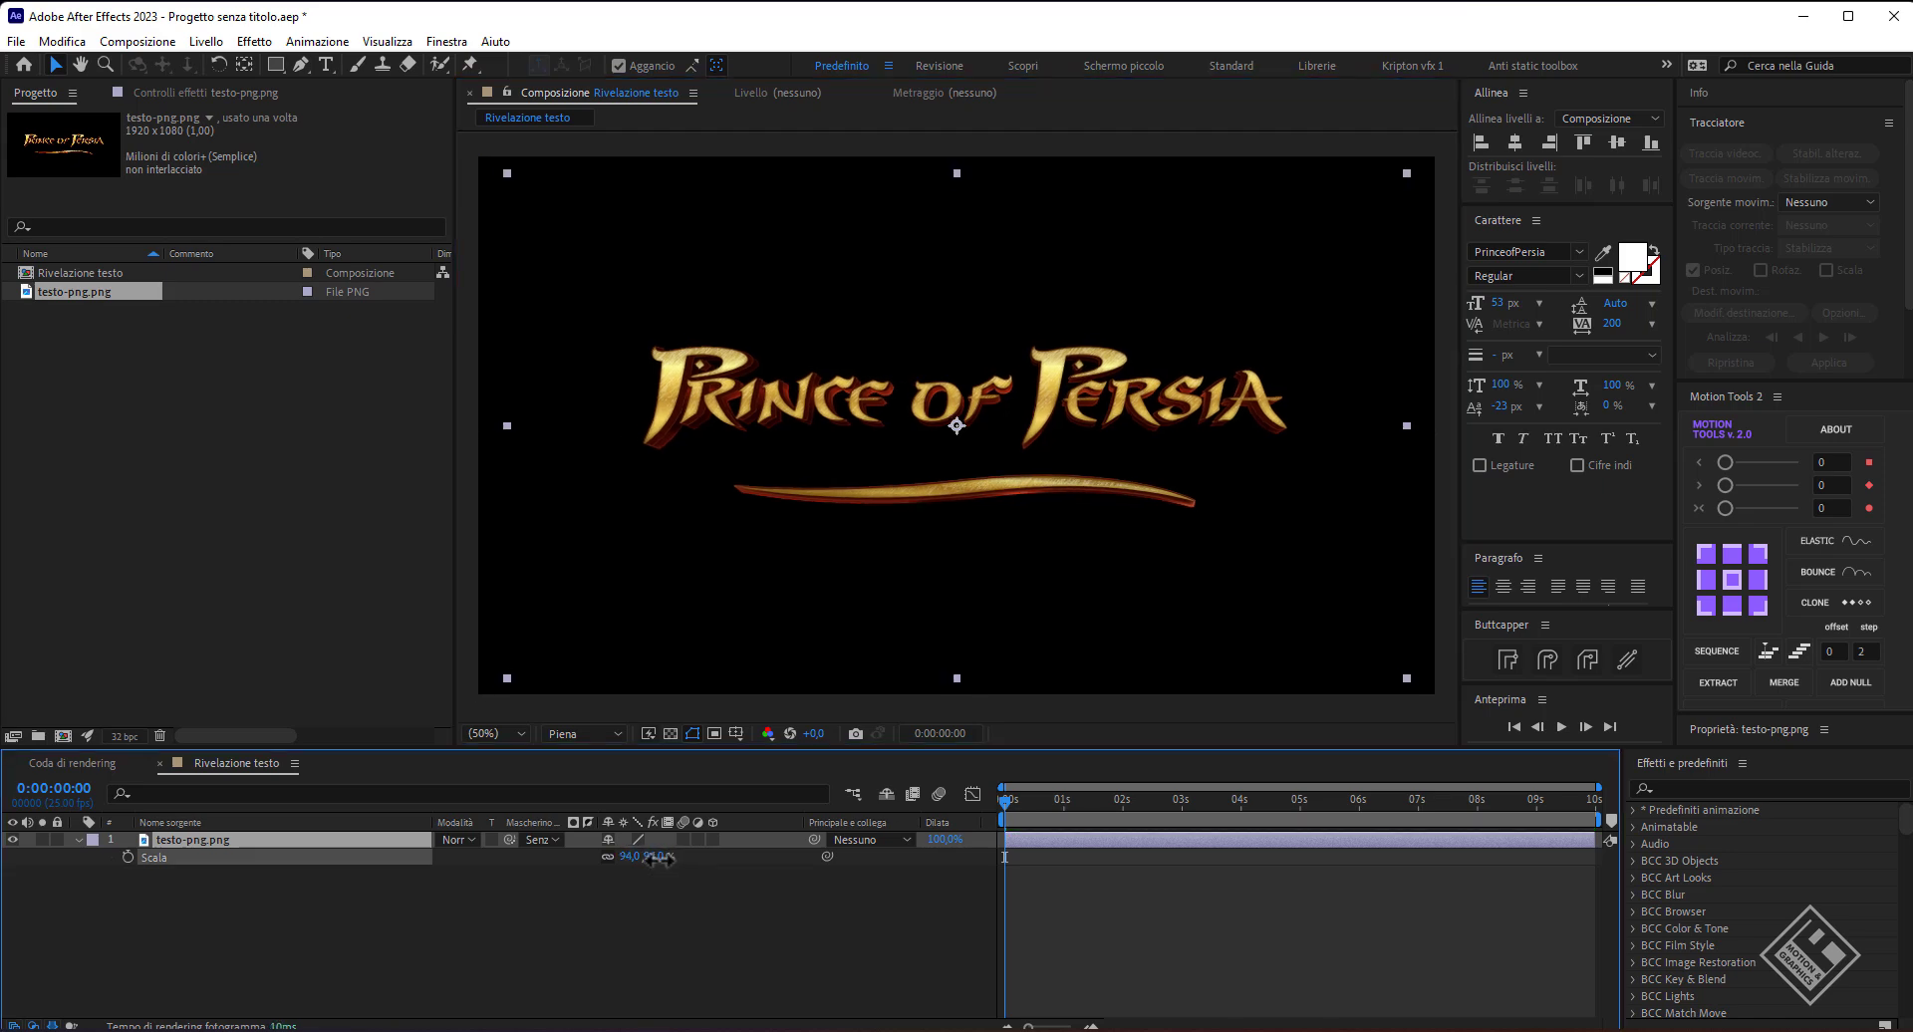
- Precompose the logo layer as 'testo logo', moving all attributes into the new composition
{"action": "right_click", "coordinate": [217, 840]}
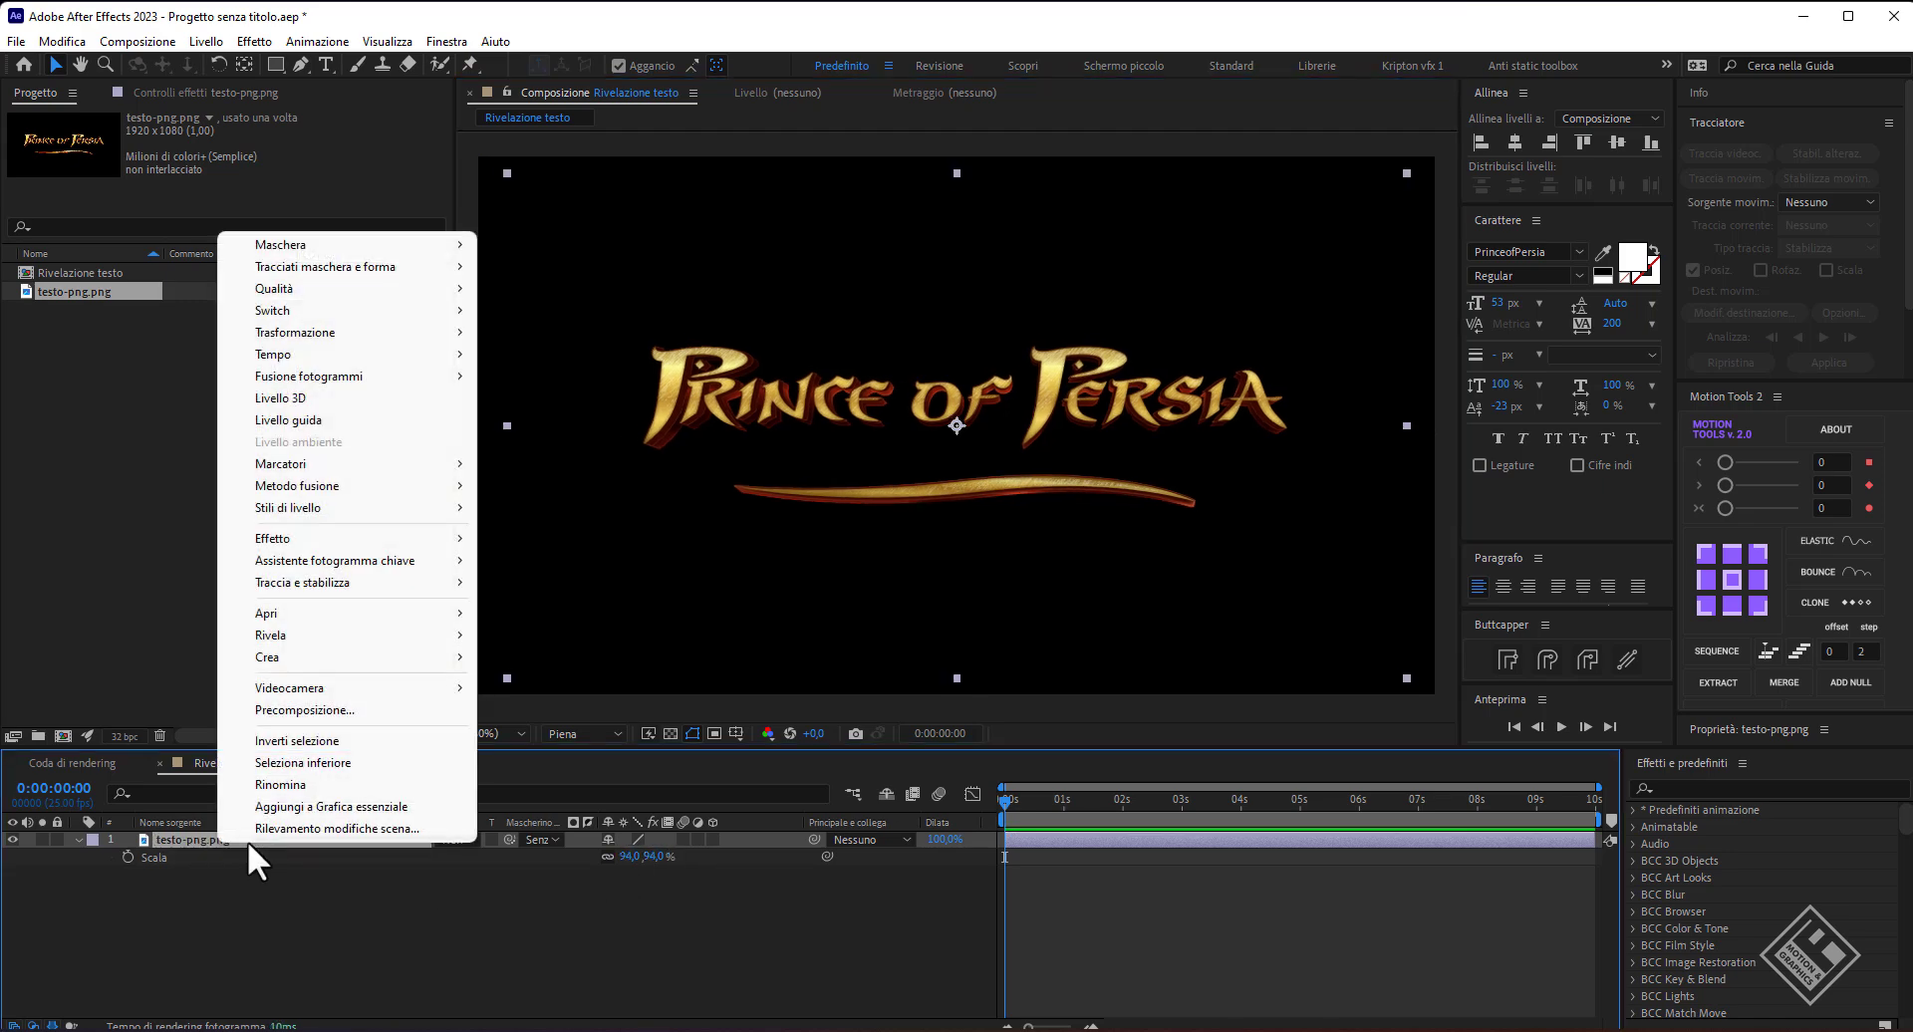
{"action": "left_click", "coordinate": [343, 711]}
{"action": "left_click", "coordinate": [759, 535]}
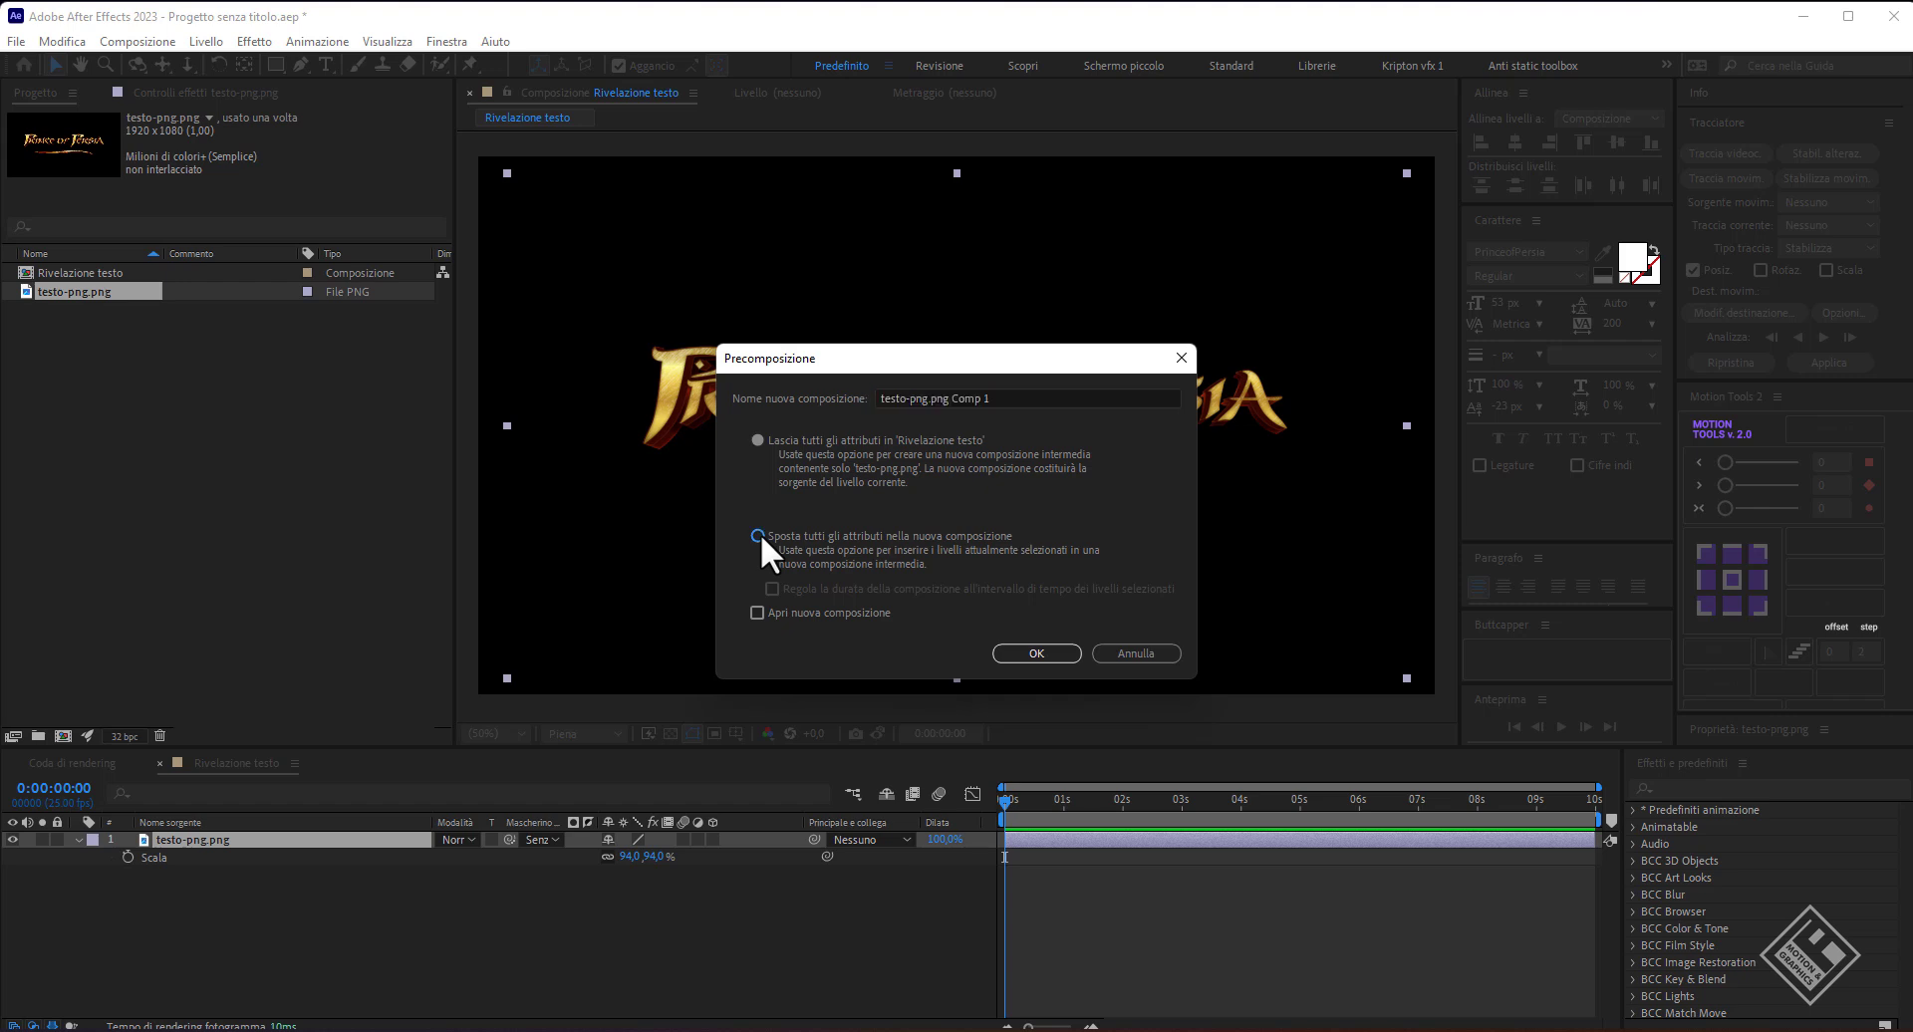
{"action": "key", "text": "shift+Tab"}
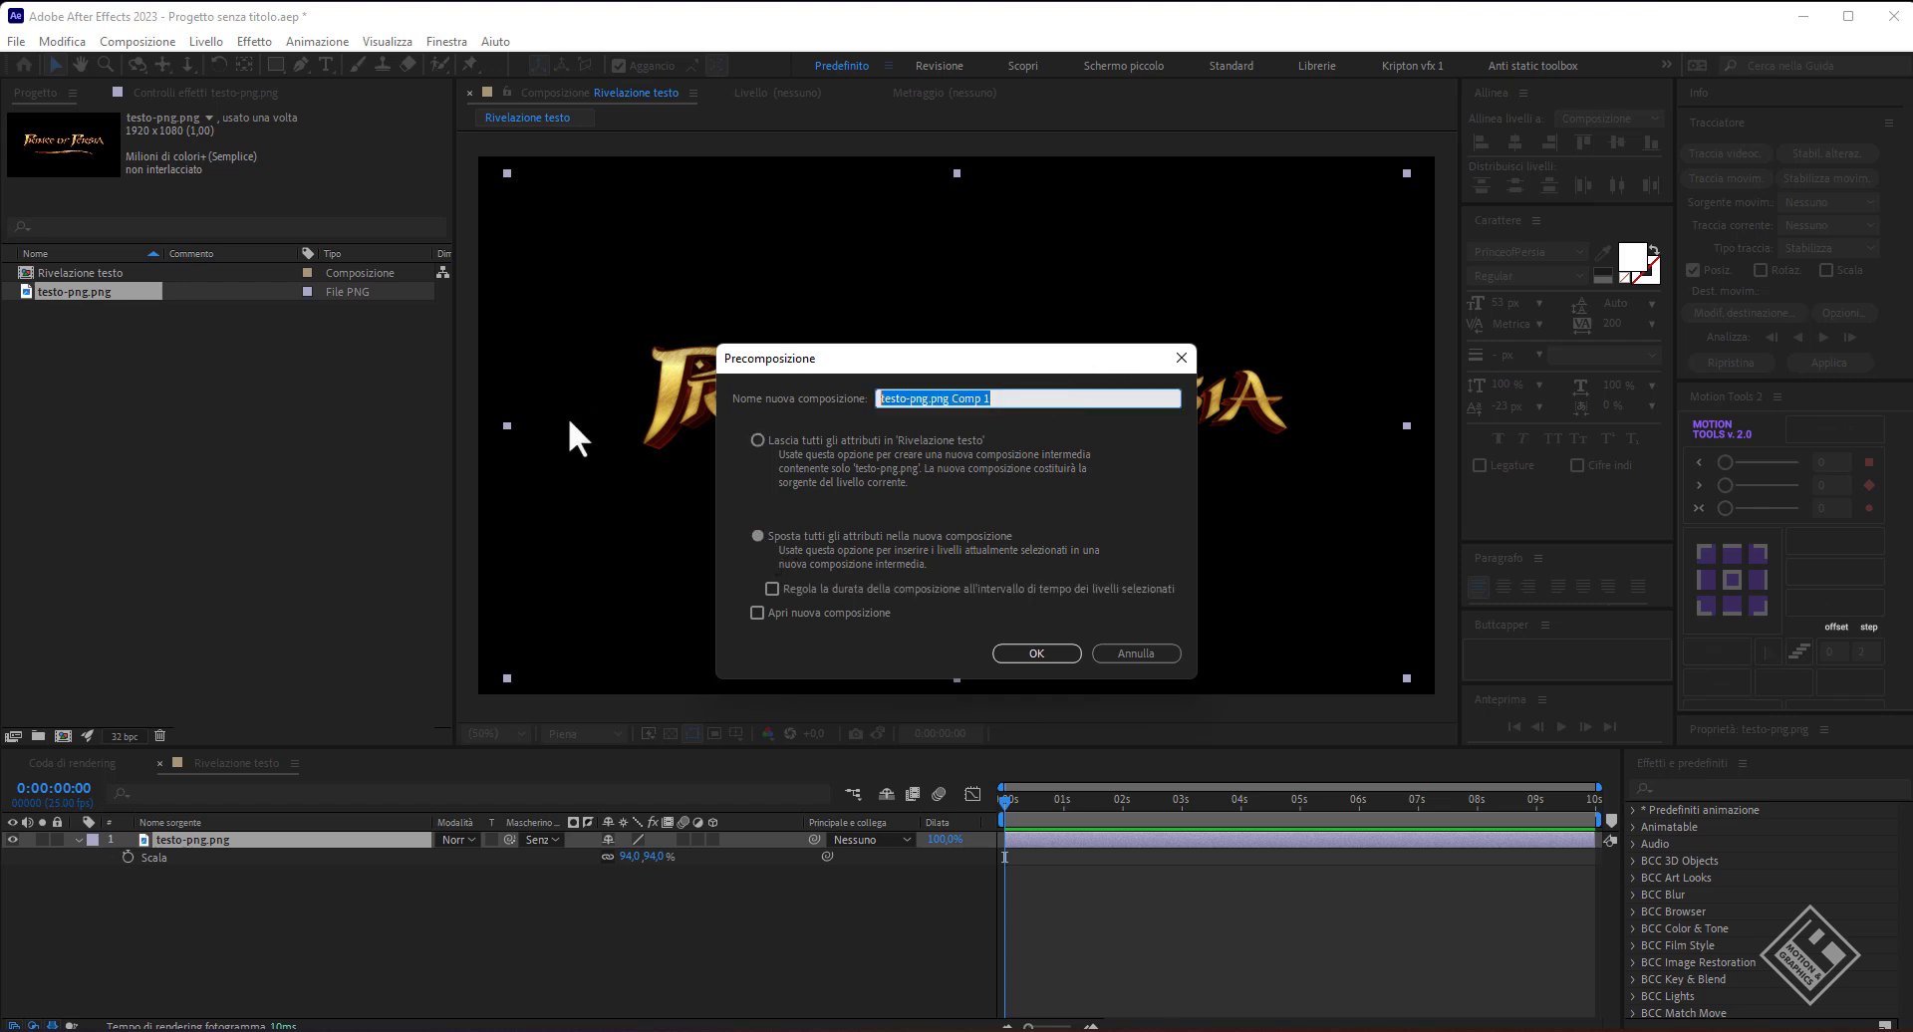
{"action": "type", "text": "testo lo"}
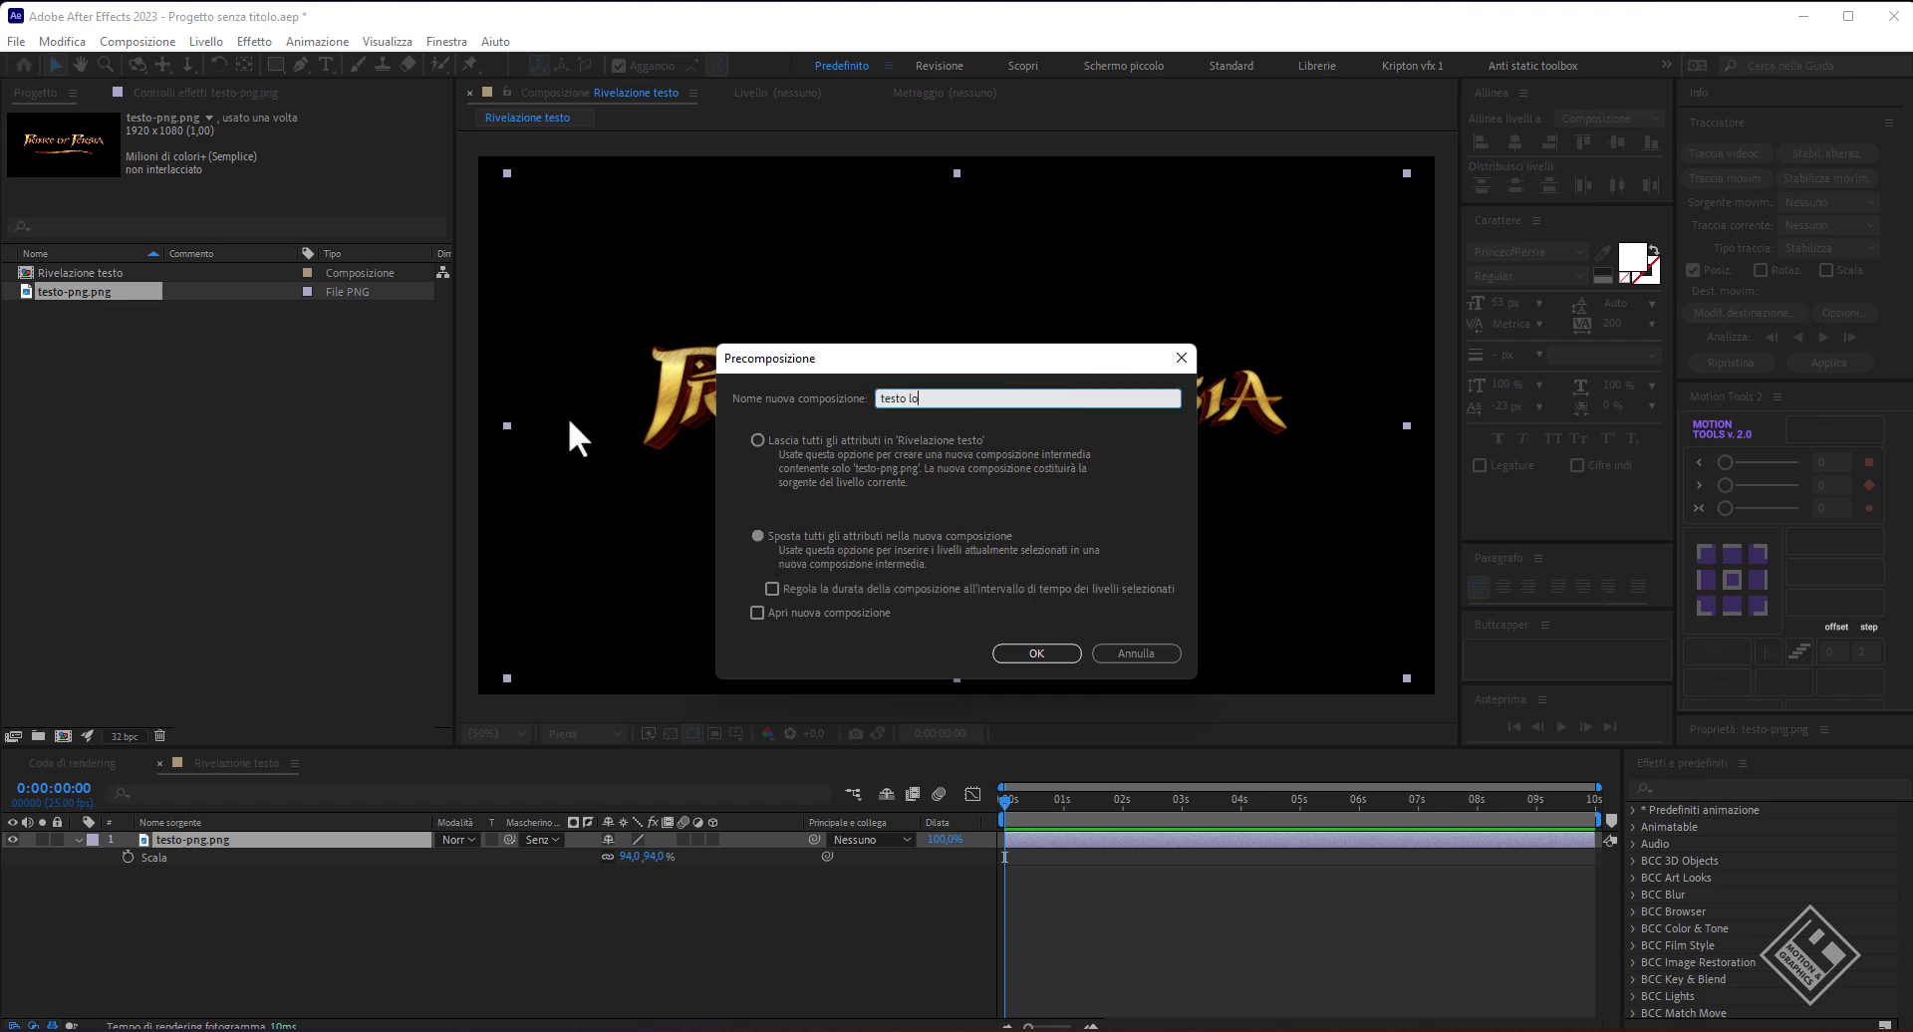
{"action": "type", "text": "go"}
{"action": "key", "text": "Return"}
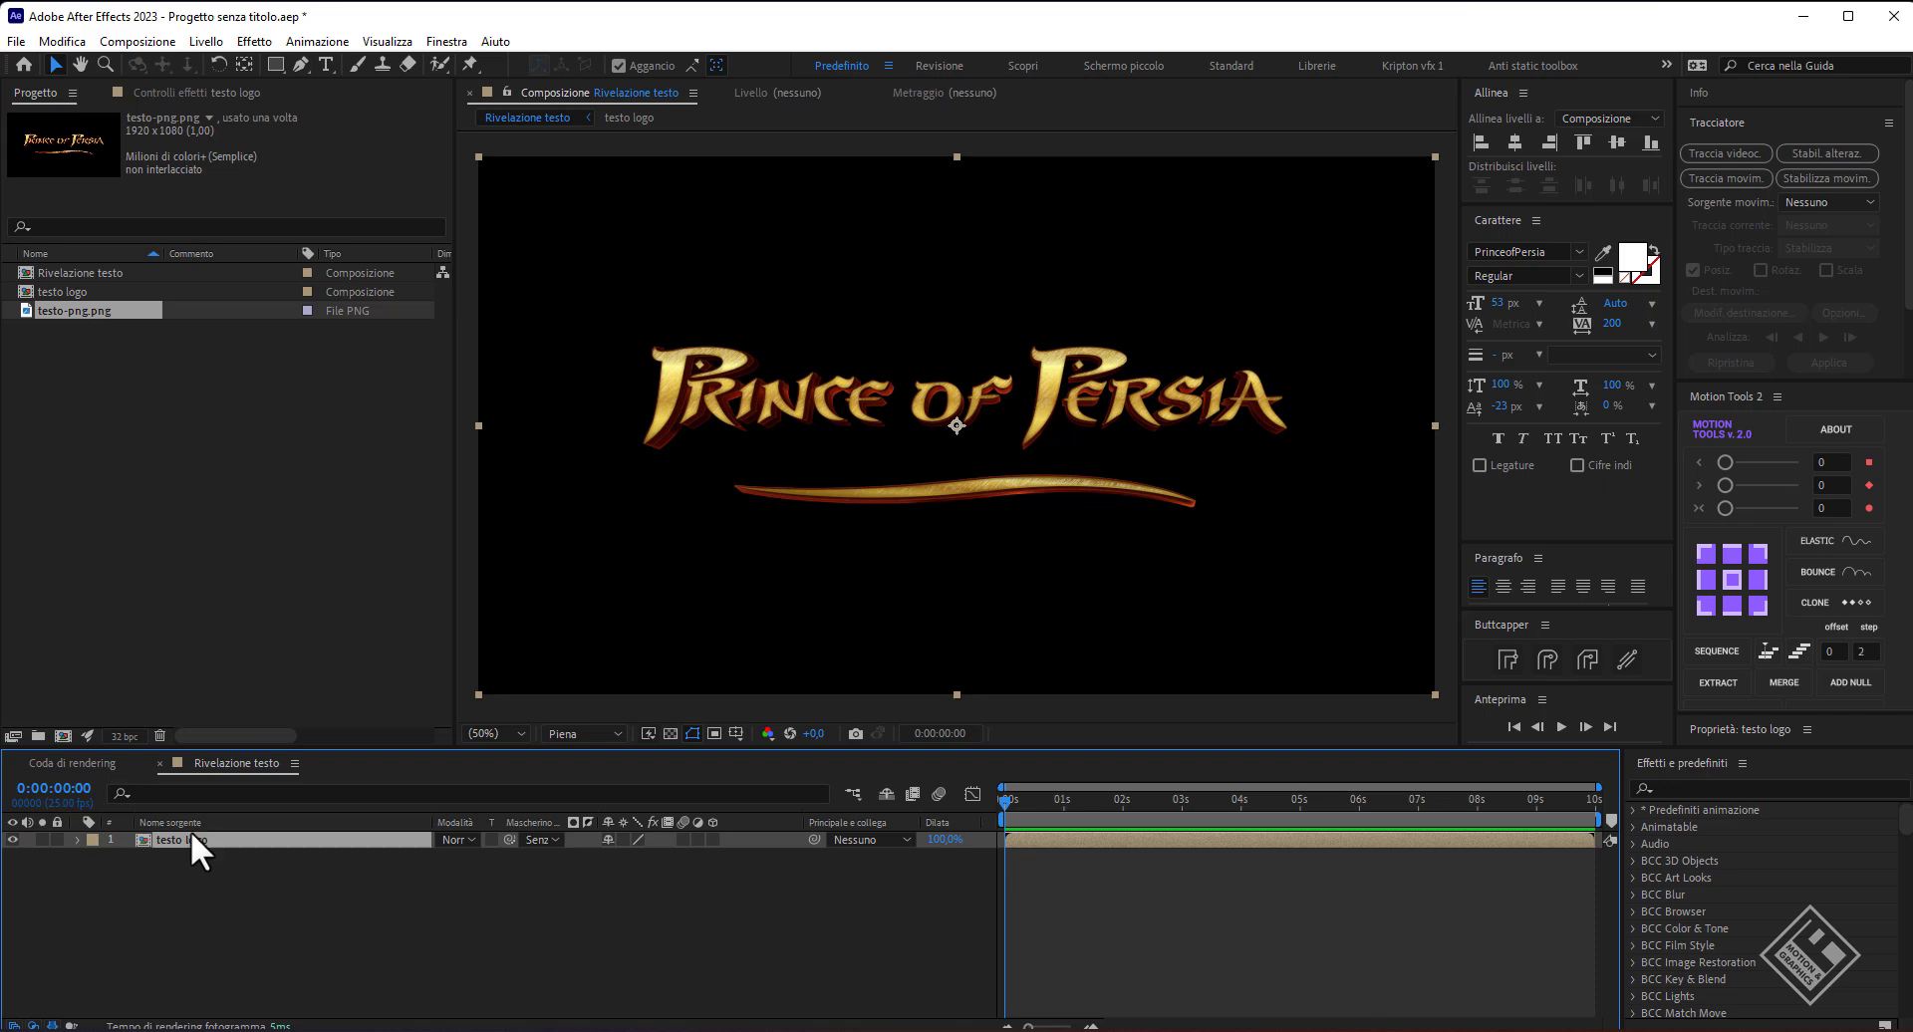
- Apply Deep Glow to testo logo with Radius 100 and Exposure 0.10
{"action": "key", "text": "ctrl+space"}
{"action": "type", "text": "deep"}
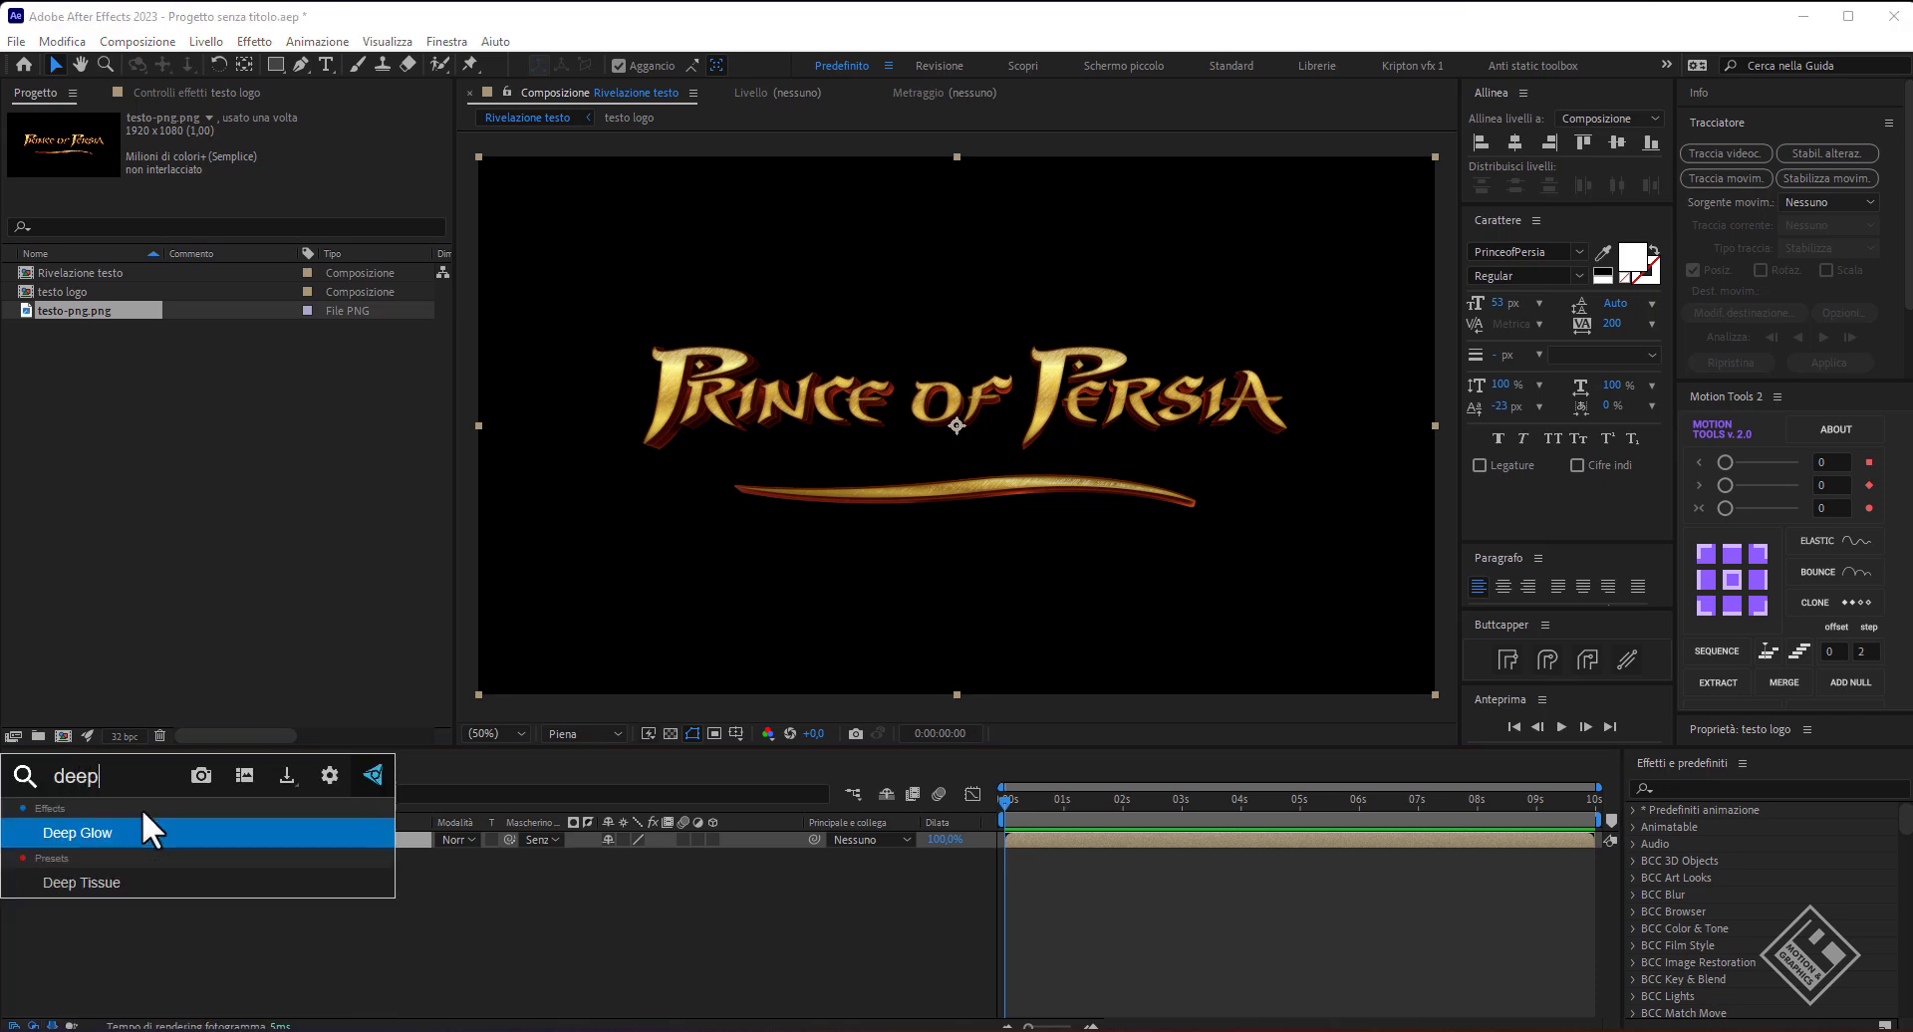
{"action": "left_click", "coordinate": [142, 809]}
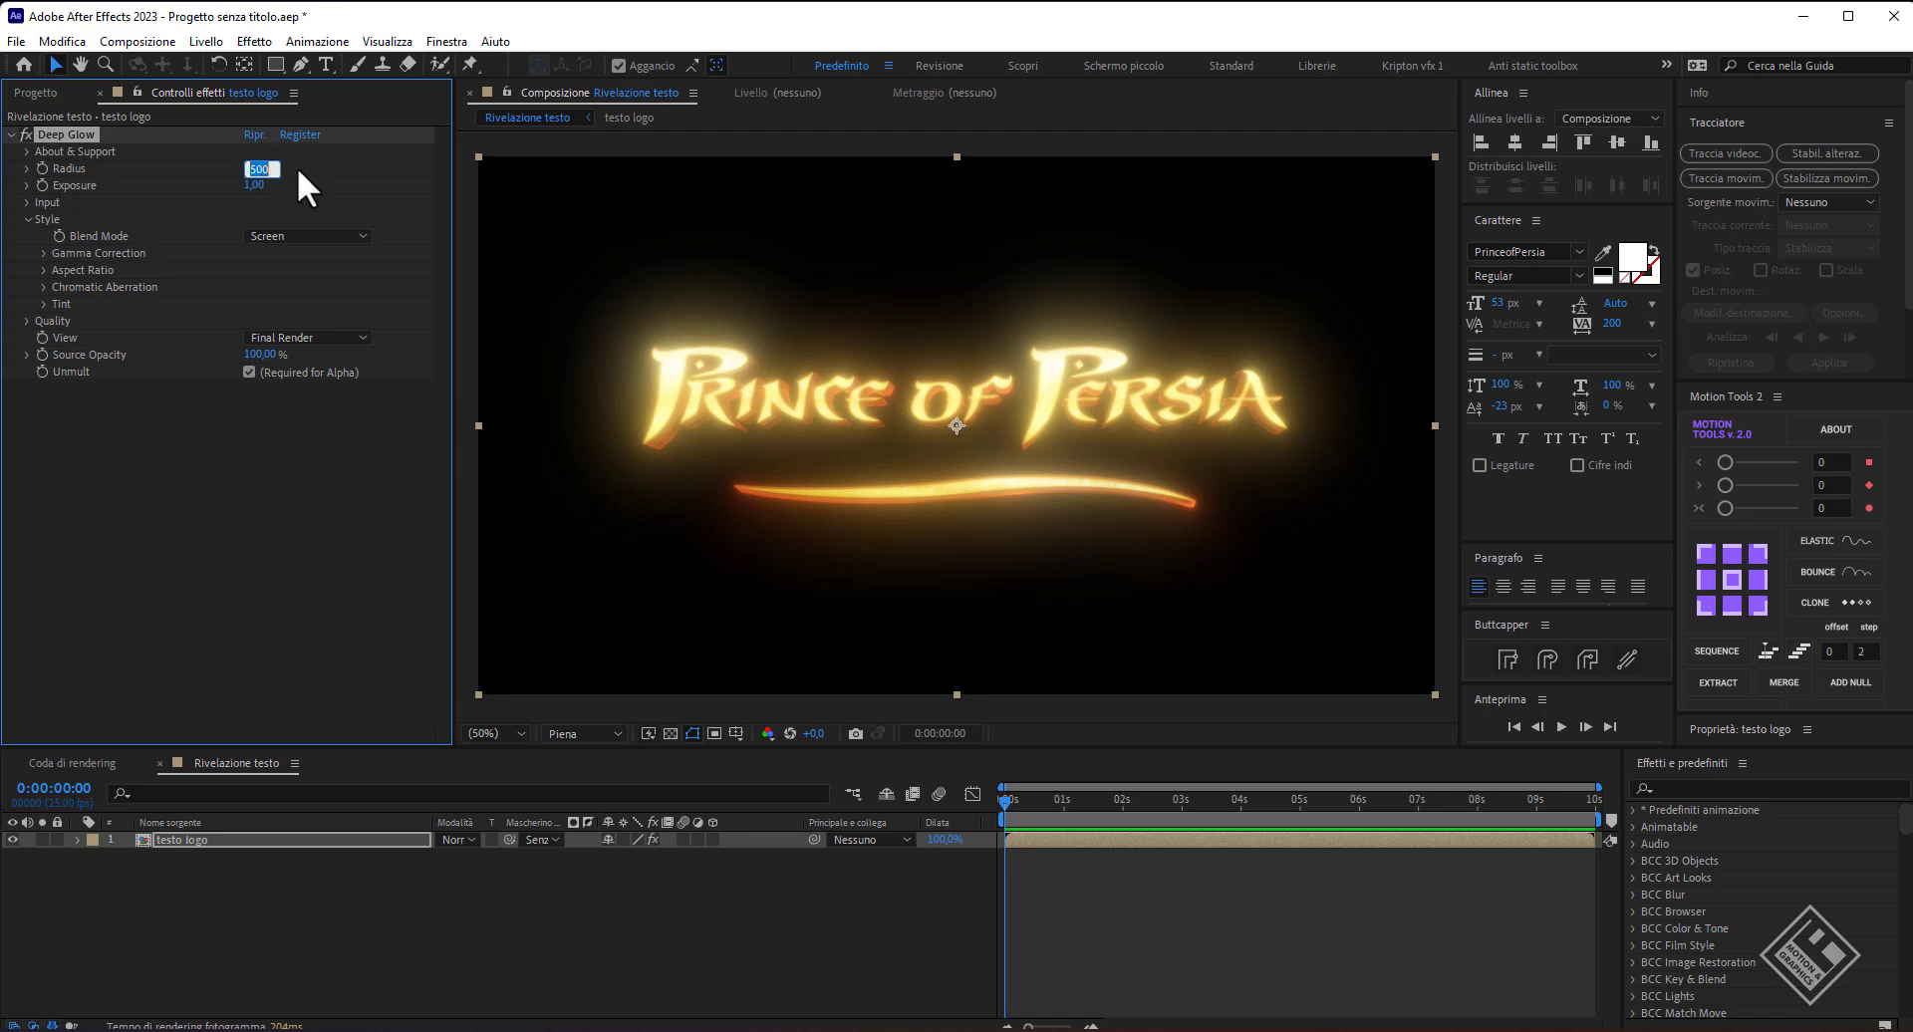
{"action": "key", "text": "Tab"}
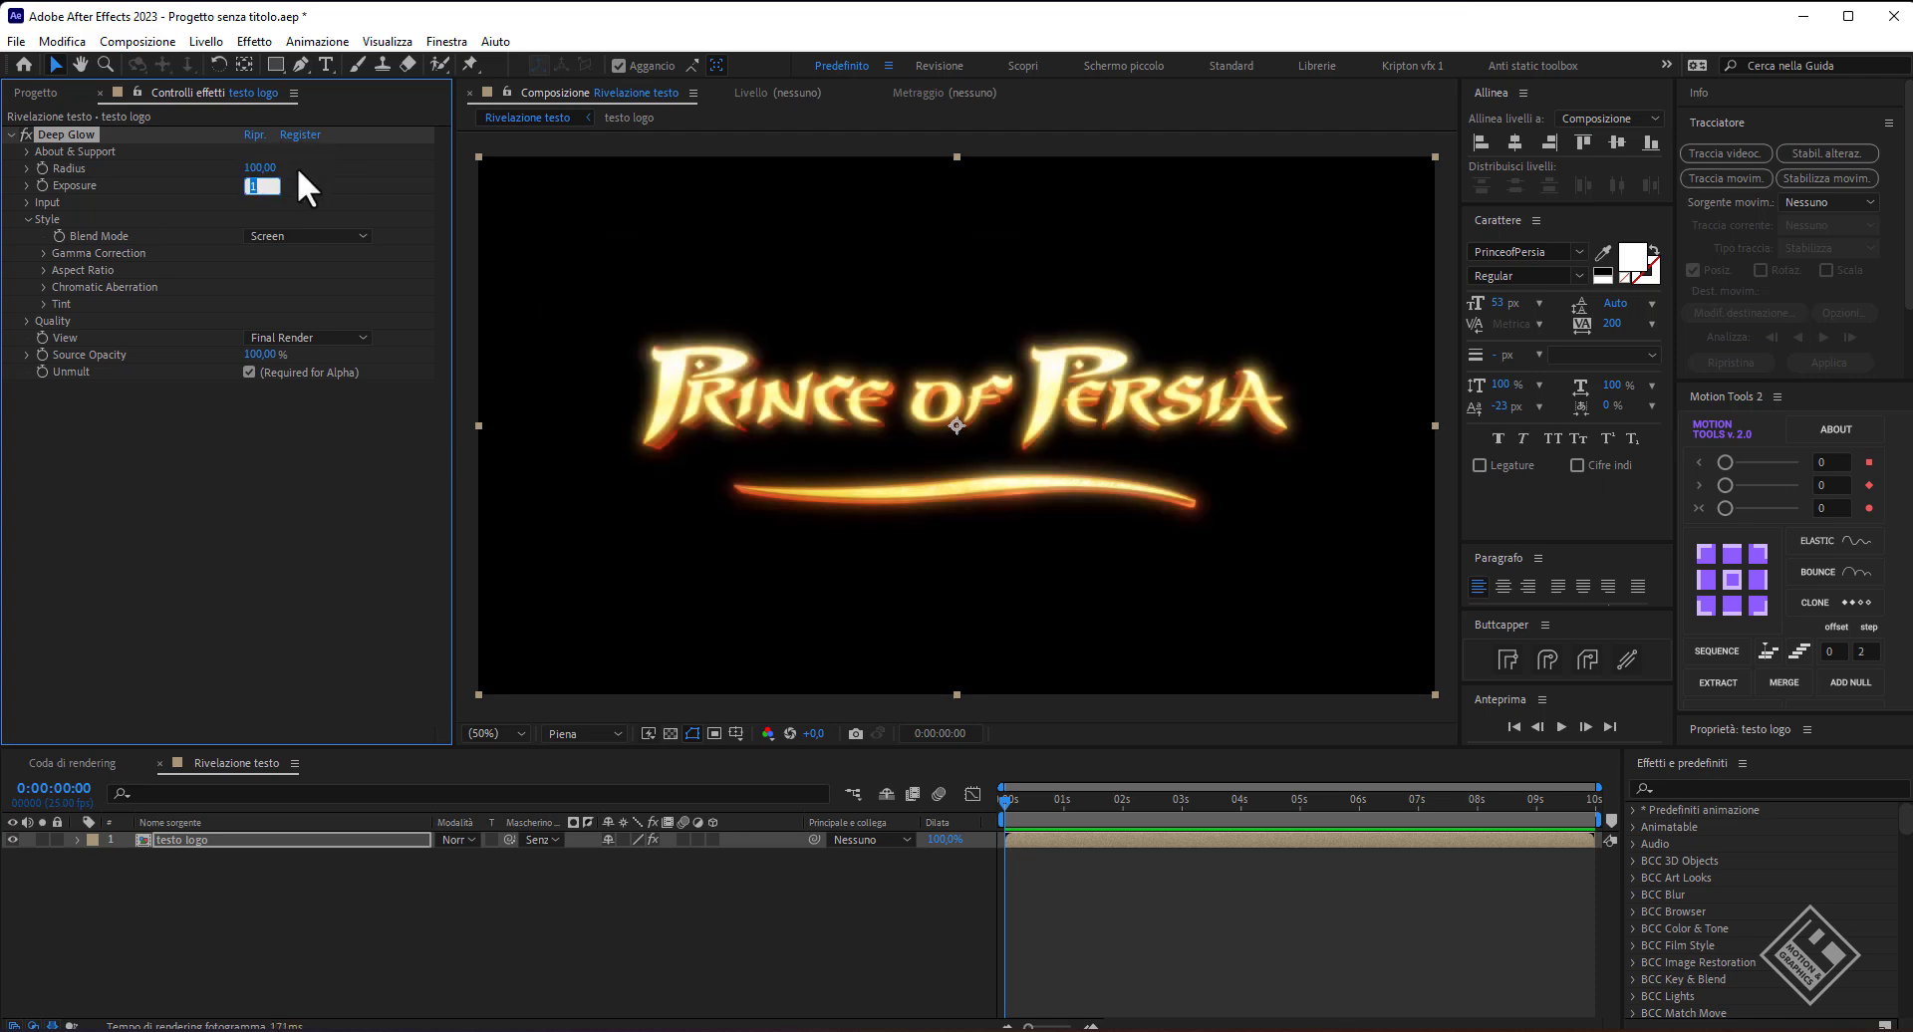
{"action": "type", "text": "0,1"}
{"action": "key", "text": "Return"}
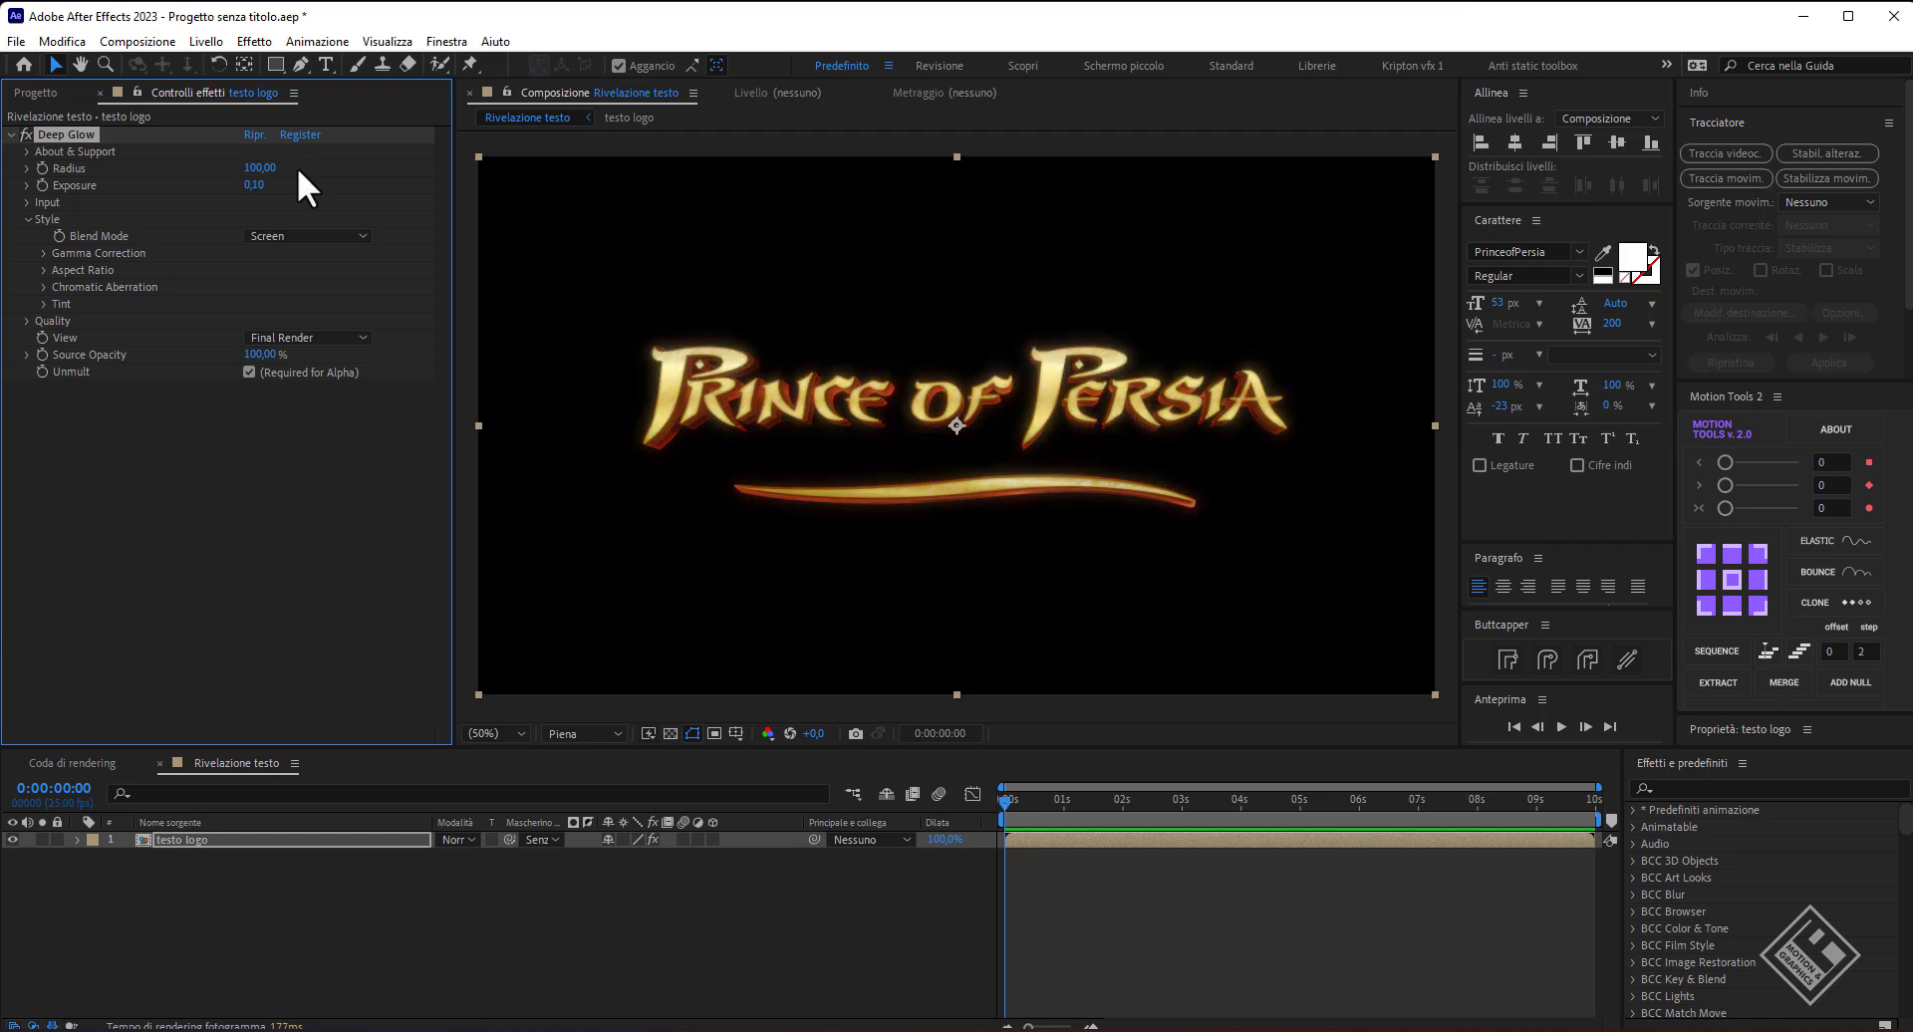
- Toggle Deep Glow off and on to compare, leaving it enabled
{"action": "left_click", "coordinate": [24, 135]}
{"action": "left_click", "coordinate": [24, 136]}
{"action": "left_click", "coordinate": [24, 136]}
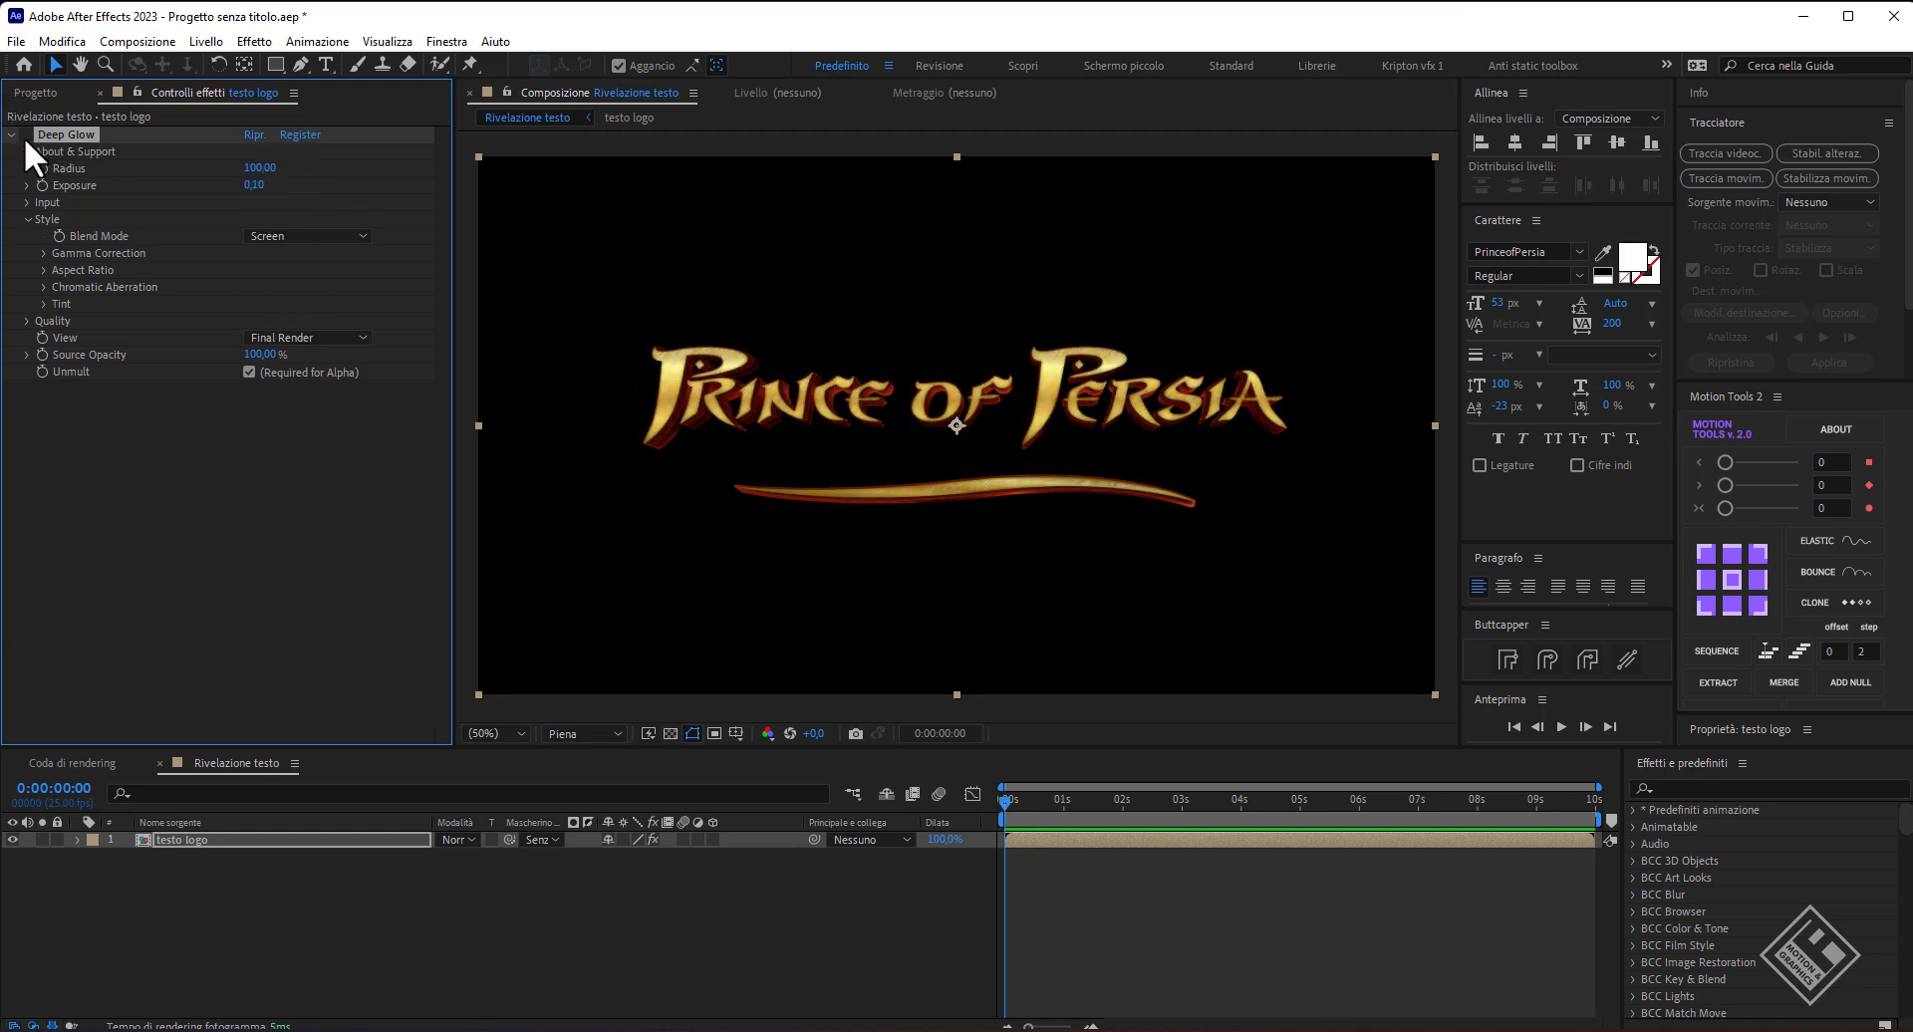
{"action": "left_click", "coordinate": [24, 136]}
{"action": "left_click", "coordinate": [24, 135]}
{"action": "left_click", "coordinate": [24, 135]}
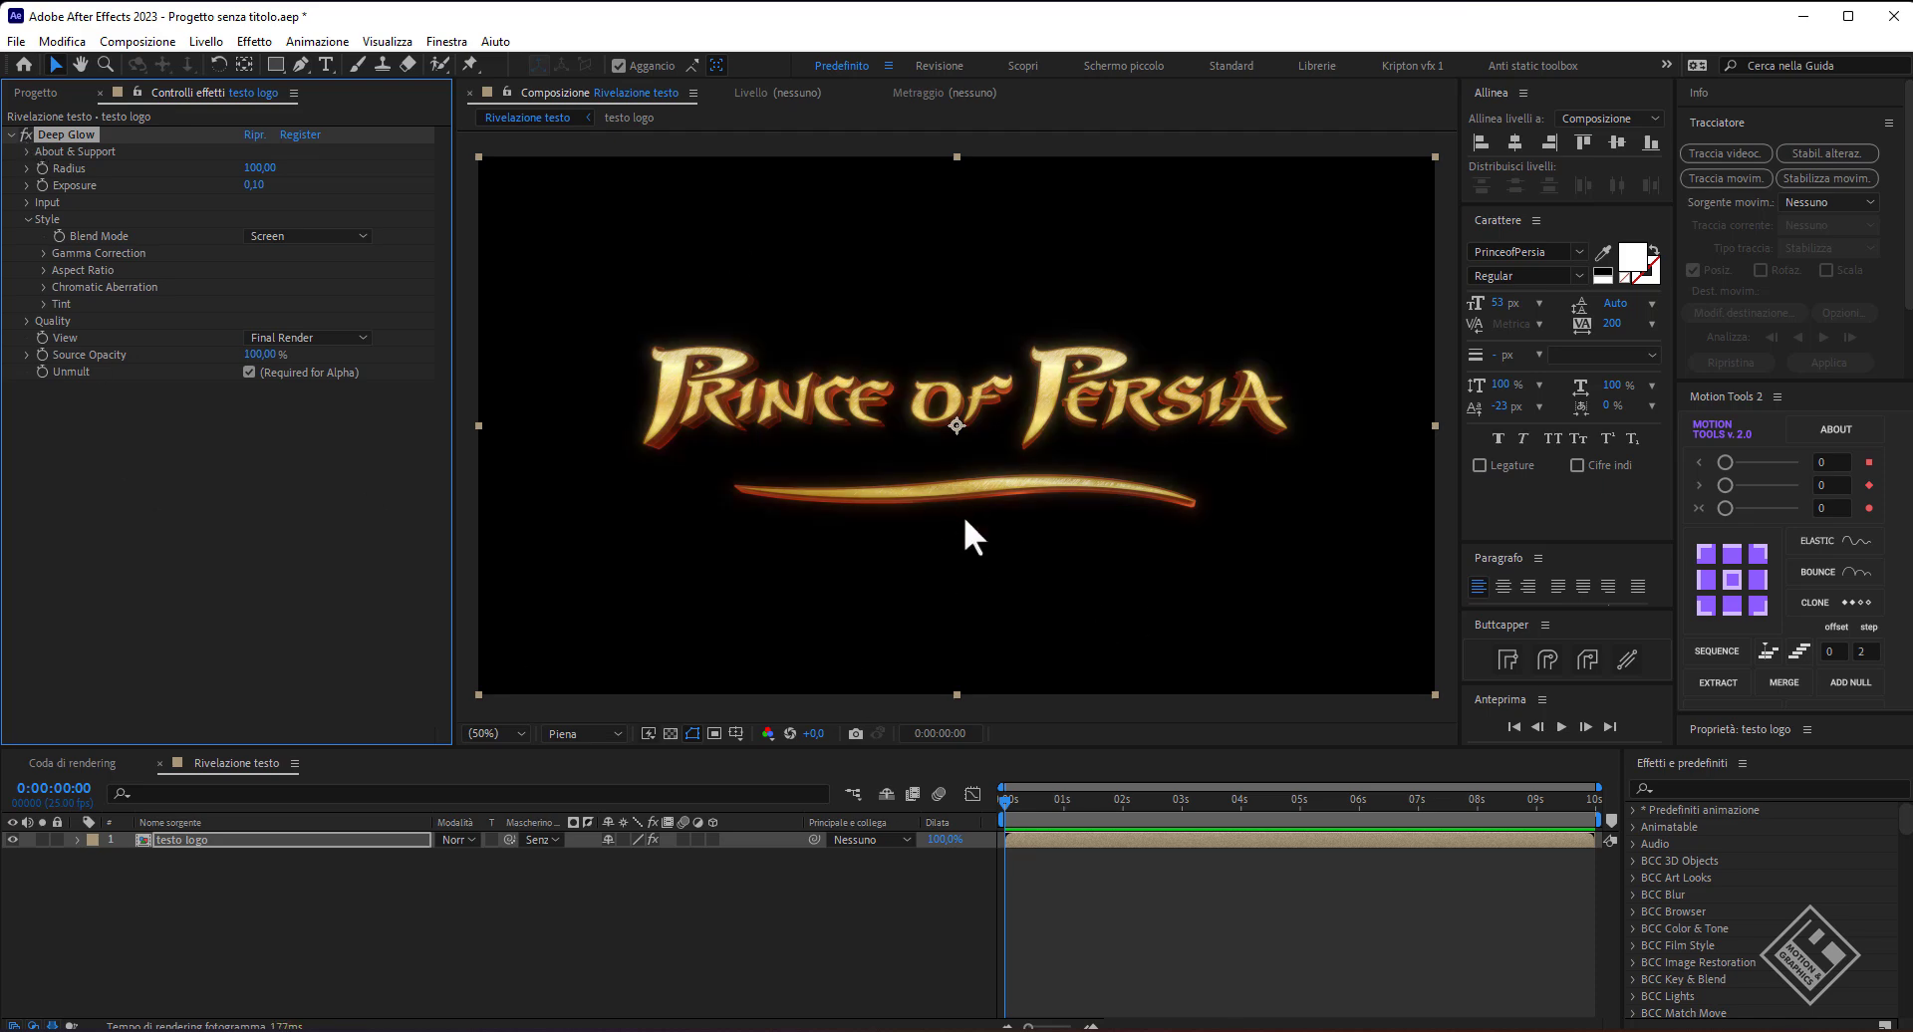
- Draw a rectangular mask over the left part of the testo logo layer
{"action": "left_click", "coordinate": [191, 840]}
{"action": "left_click", "coordinate": [274, 64]}
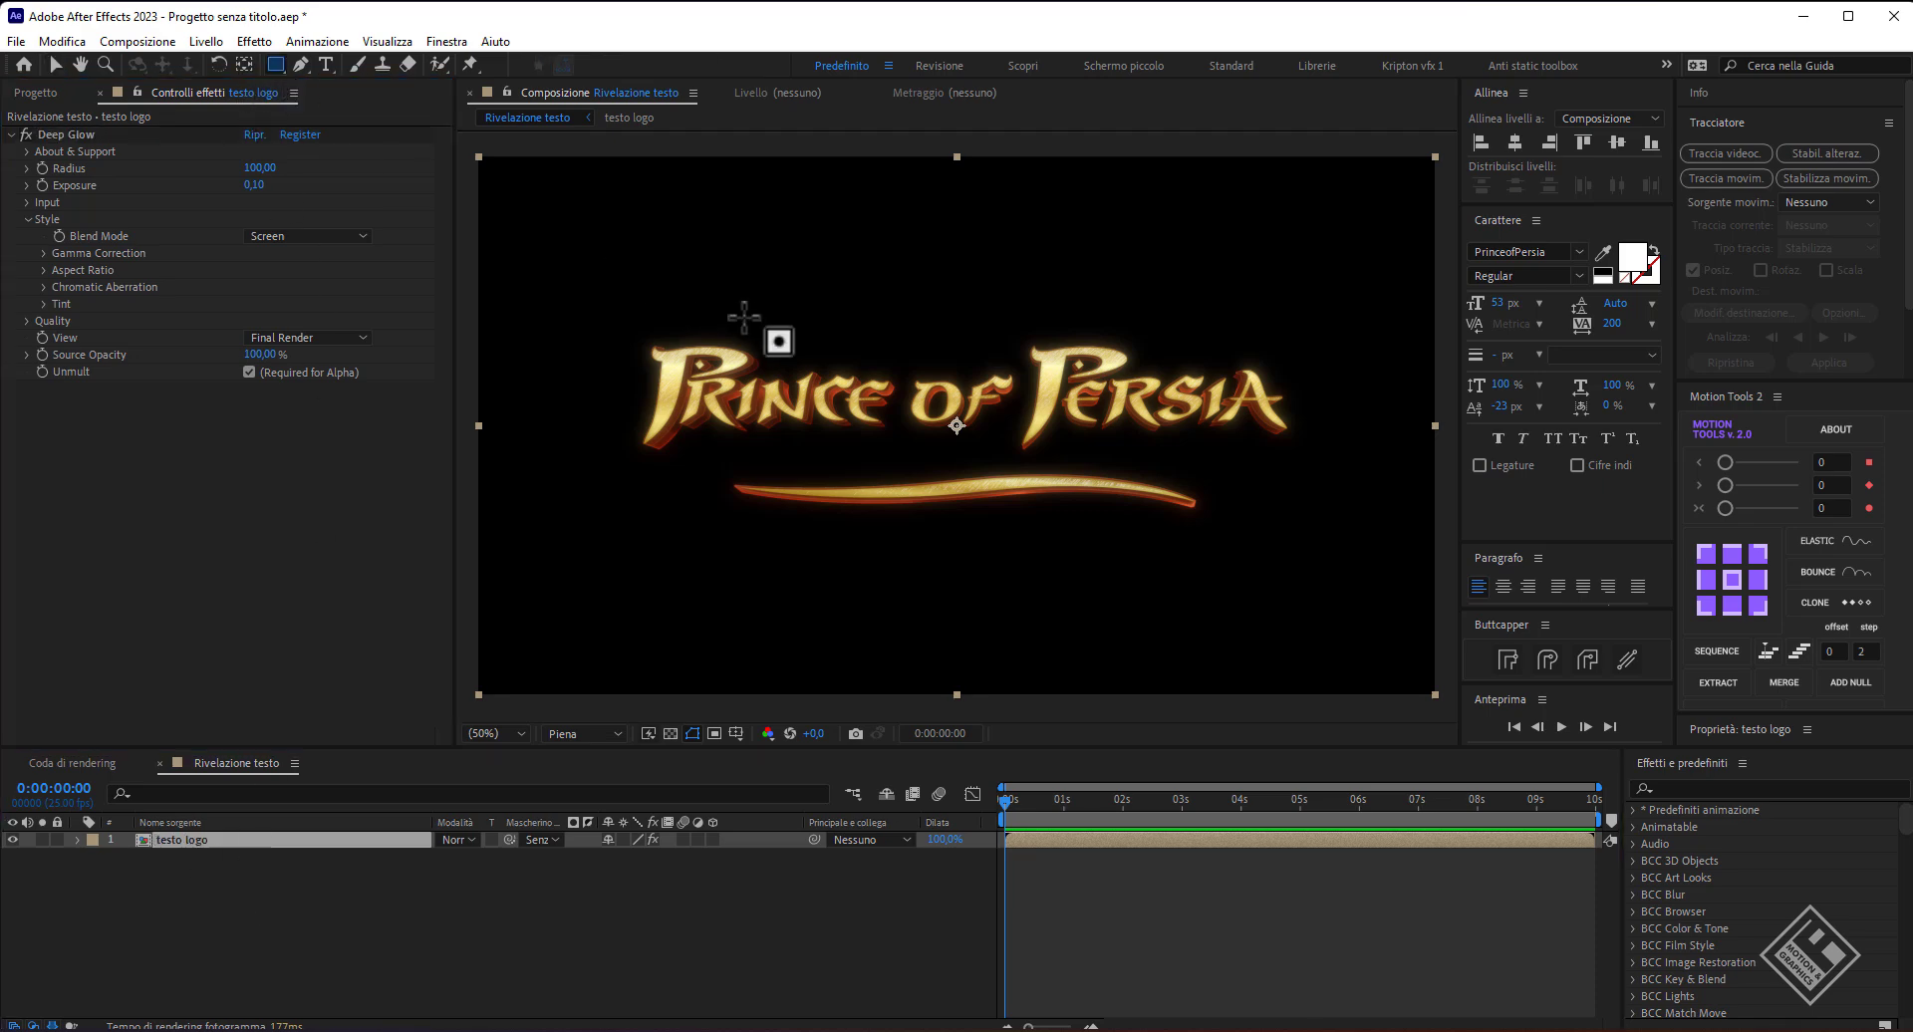
{"action": "scroll", "coordinate": [747, 314], "scroll_direction": "down", "scroll_amount": 4}
{"action": "scroll", "coordinate": [747, 316], "scroll_direction": "up", "scroll_amount": 2}
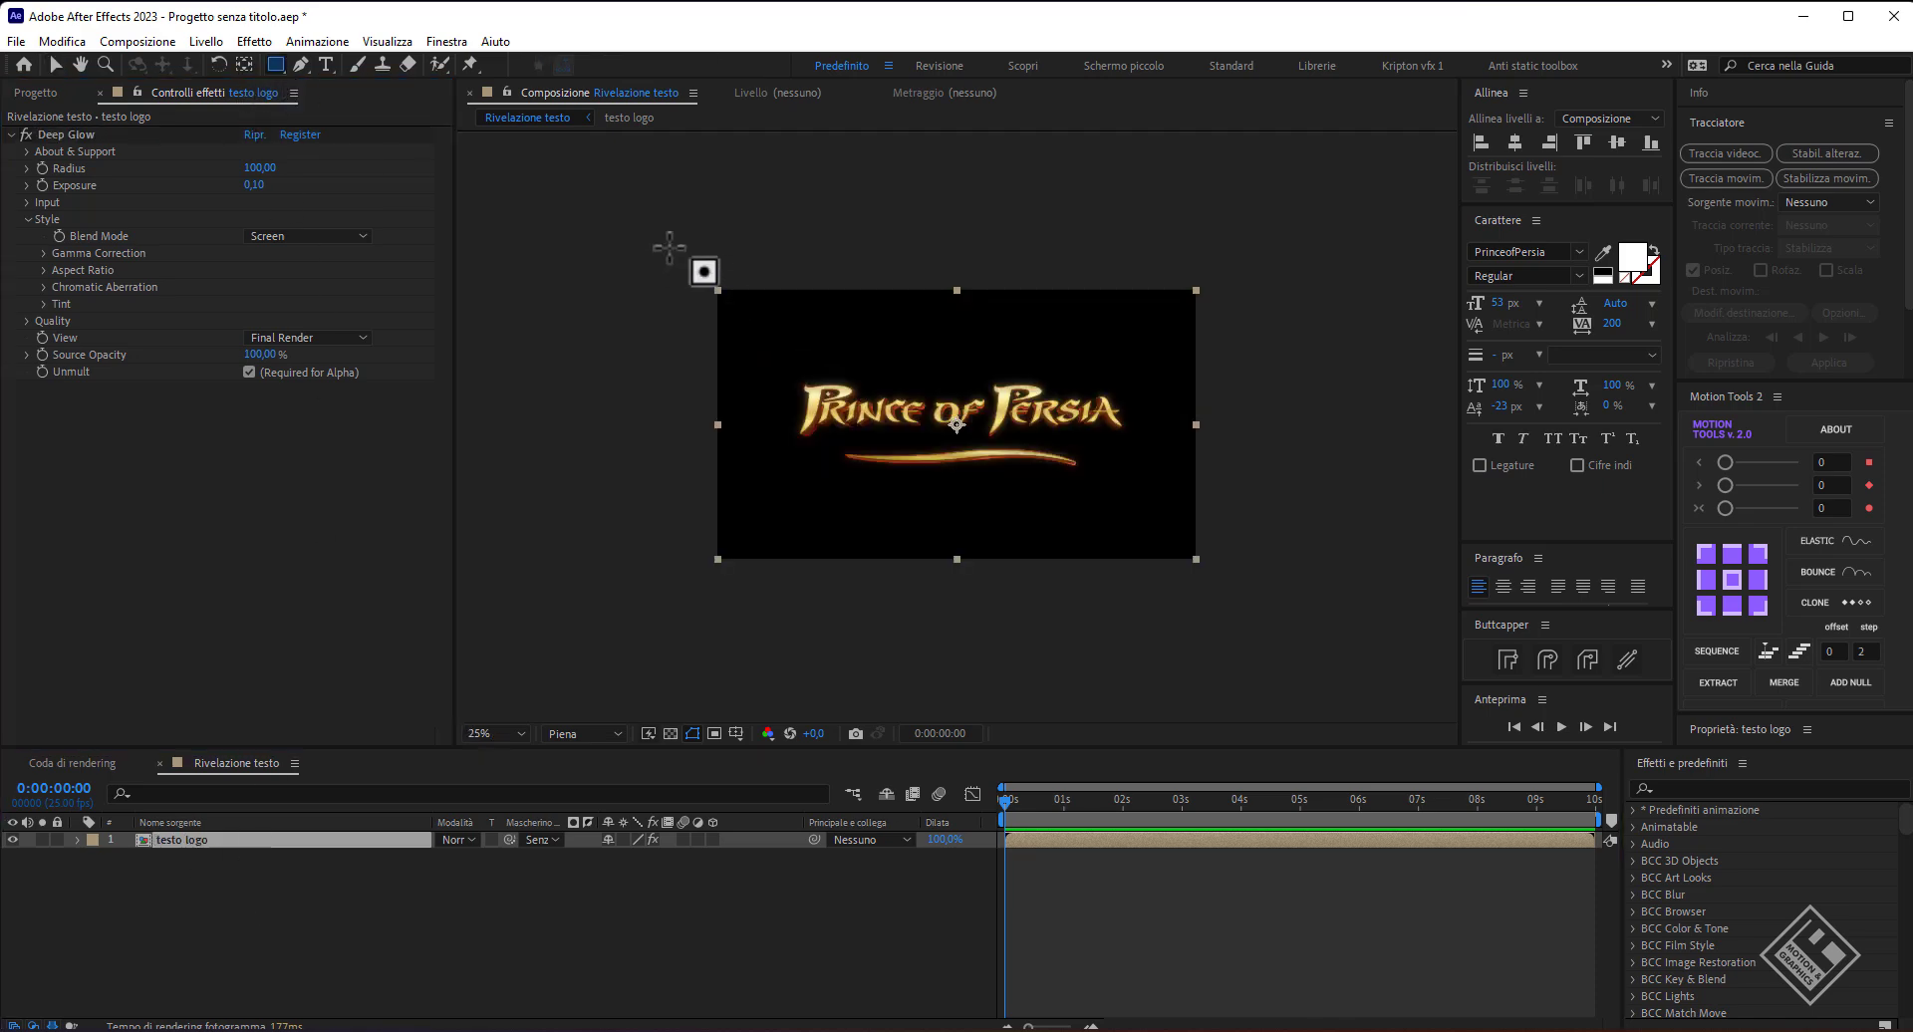
{"action": "left_click_drag", "start_coordinate": [666, 246], "coordinate": [858, 577]}
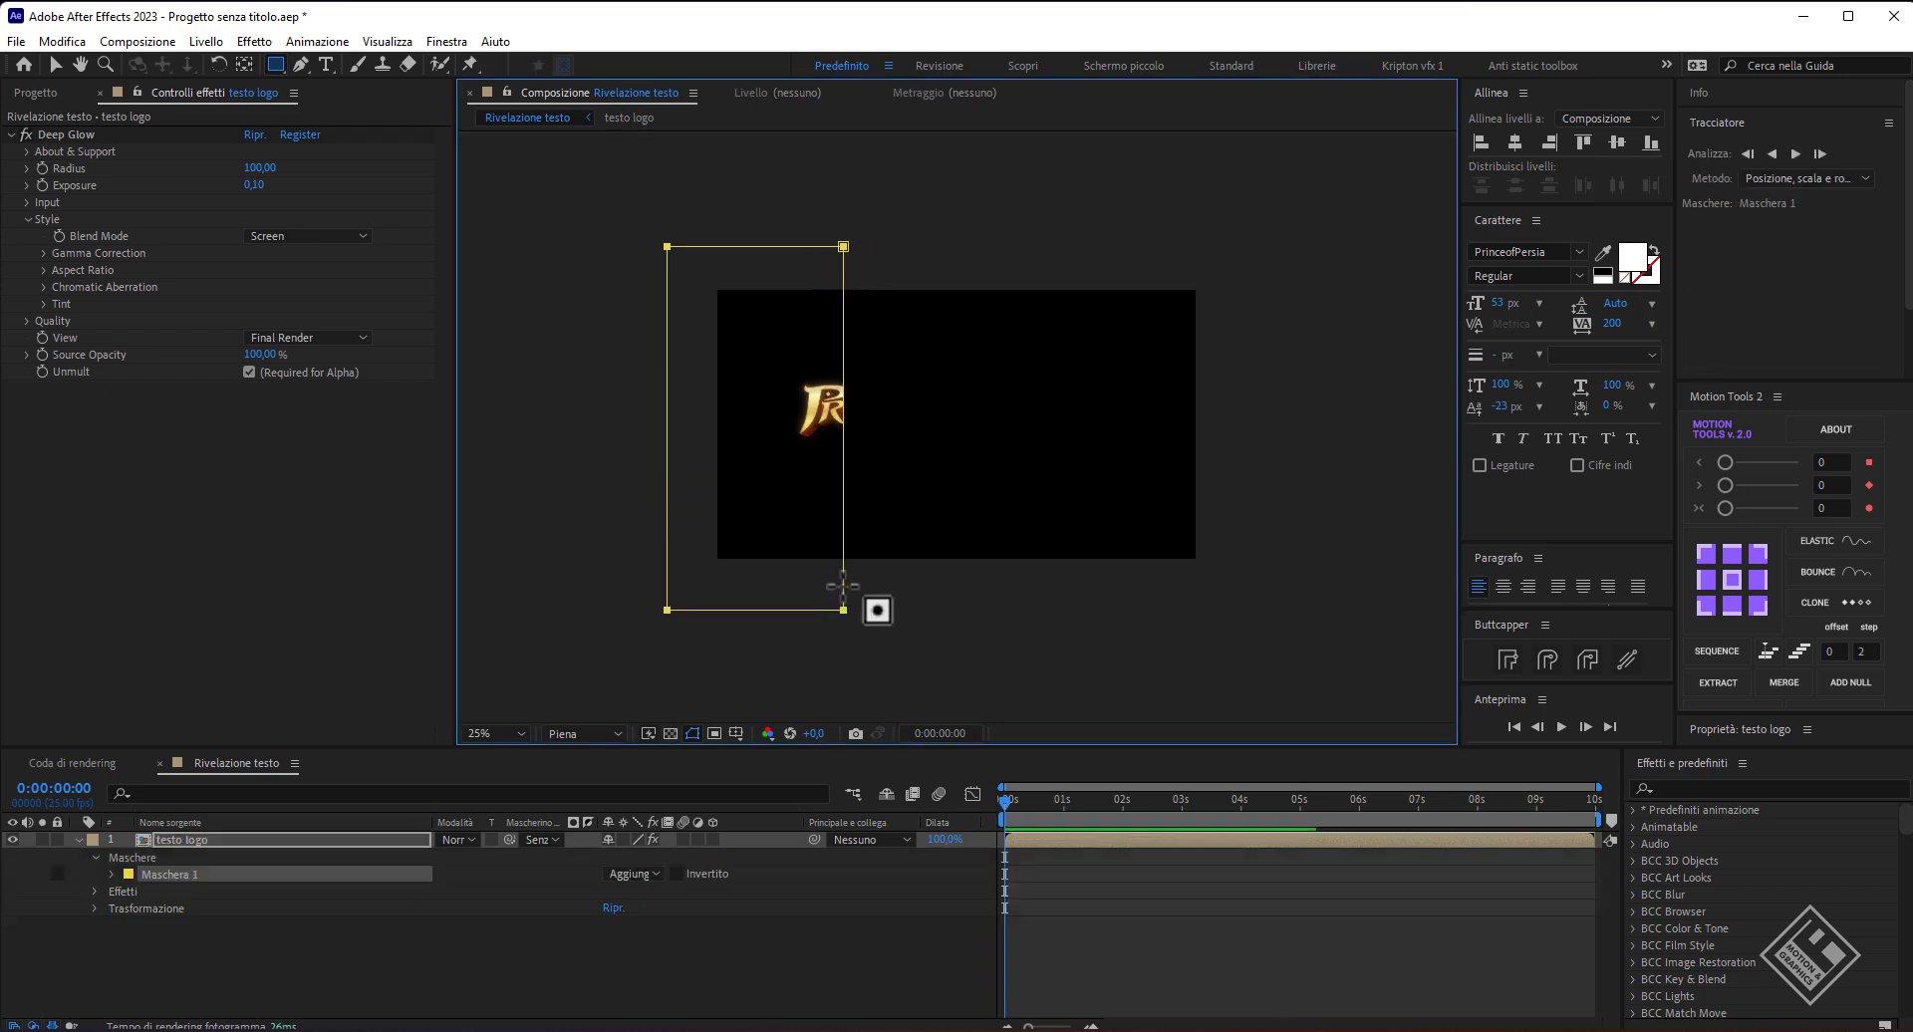
{"action": "key", "text": "period"}
{"action": "key", "text": "comma"}
{"action": "key", "text": "m"}
{"action": "key", "text": "m"}
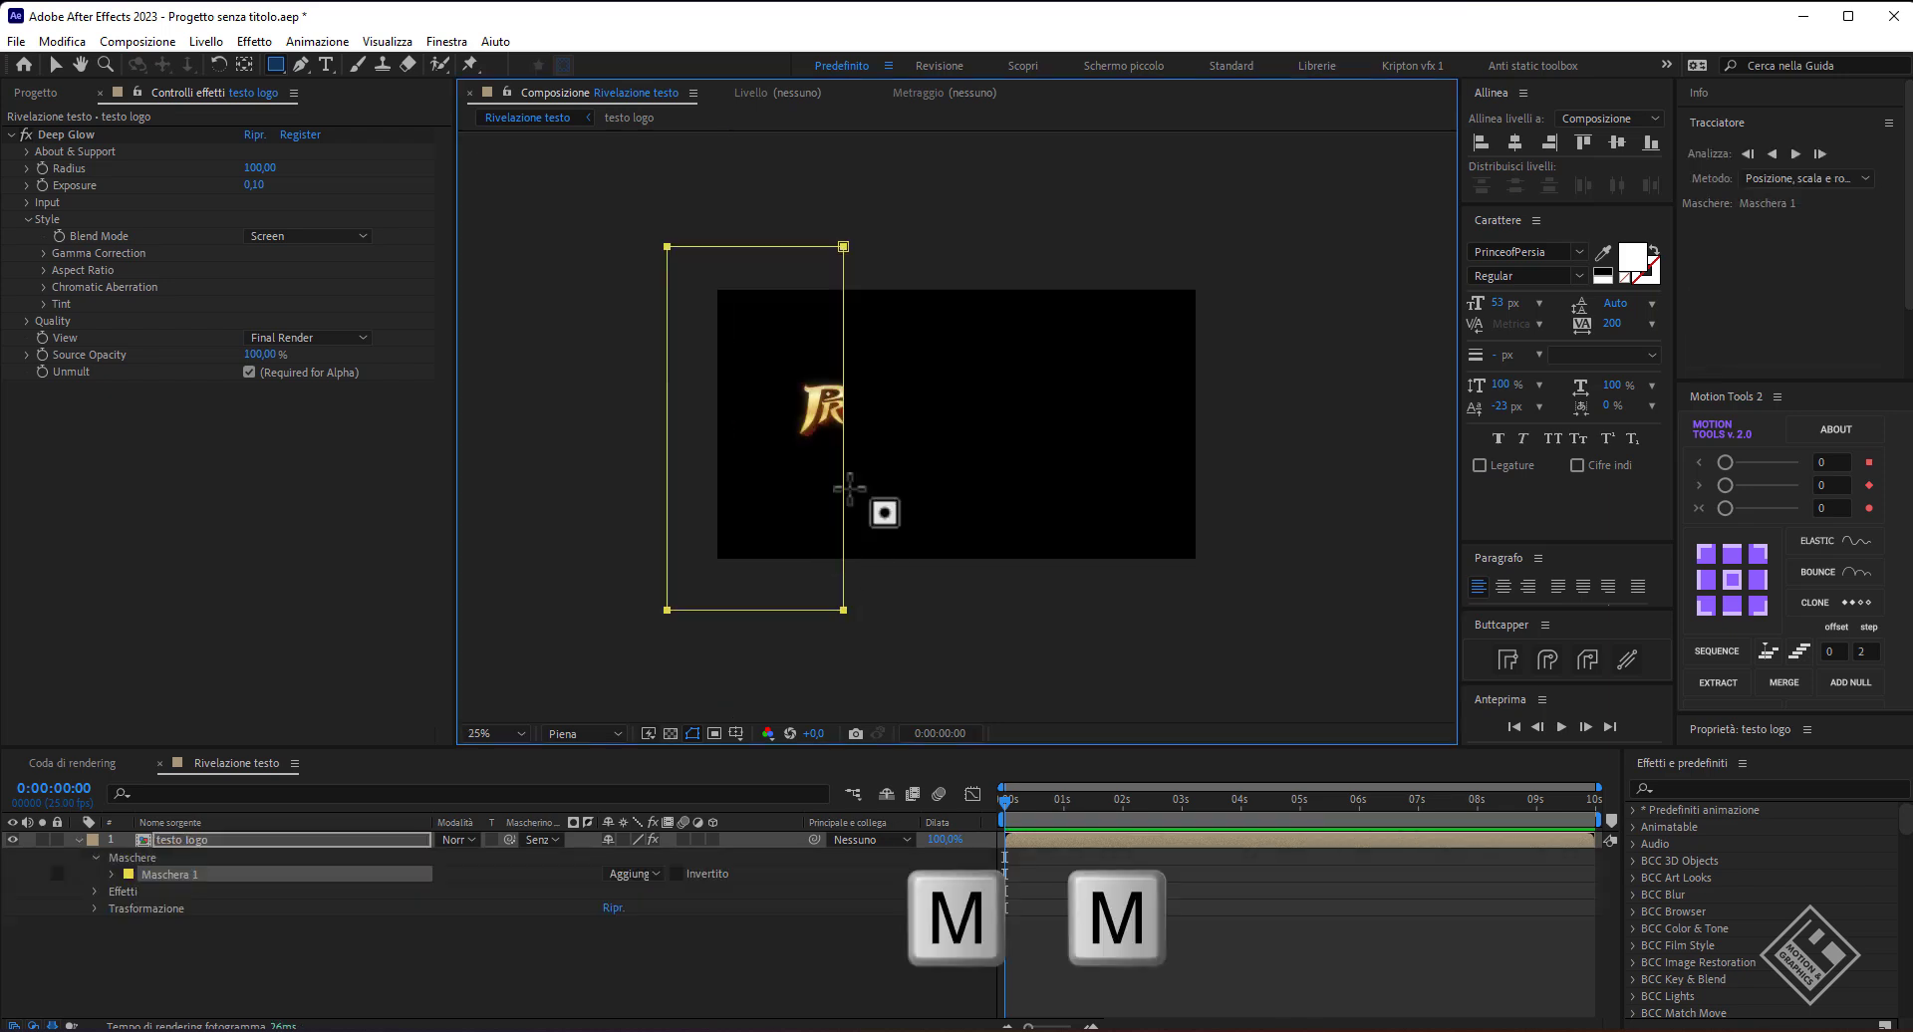
{"action": "left_click", "coordinate": [198, 843]}
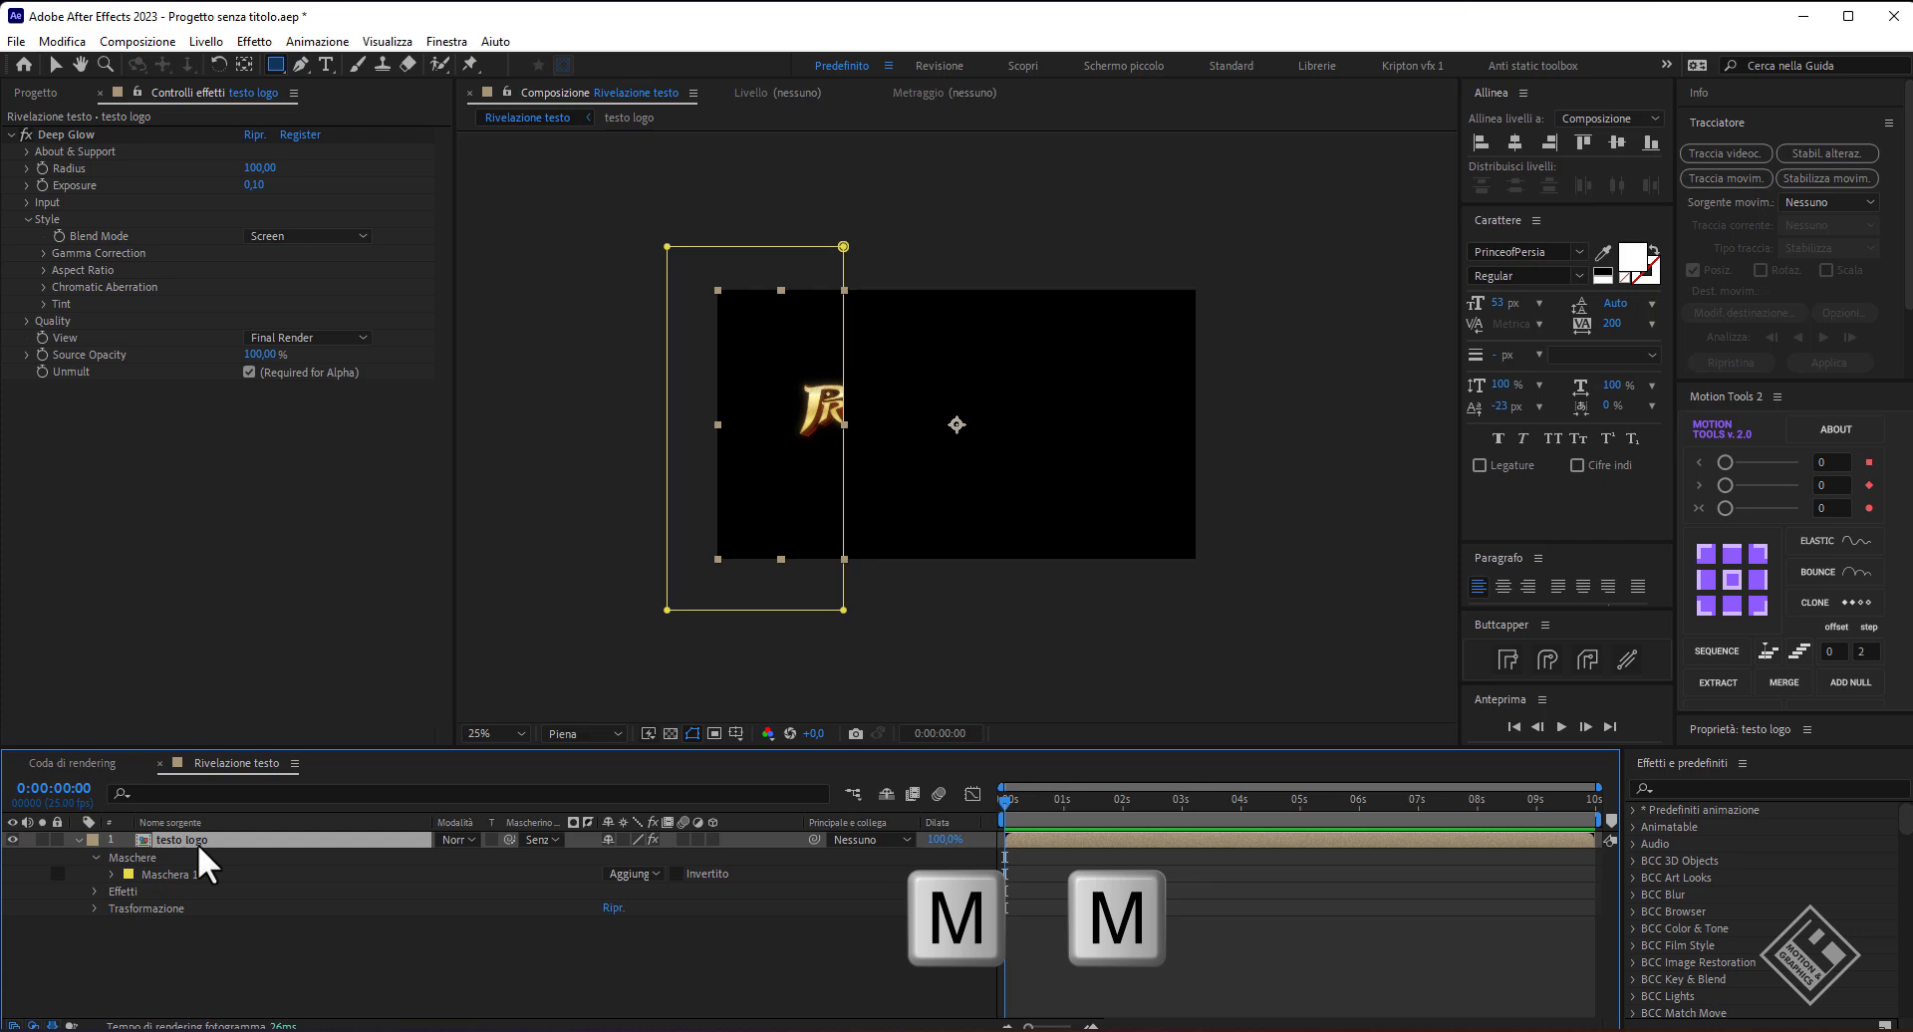
{"action": "key", "text": "m"}
{"action": "key", "text": "m"}
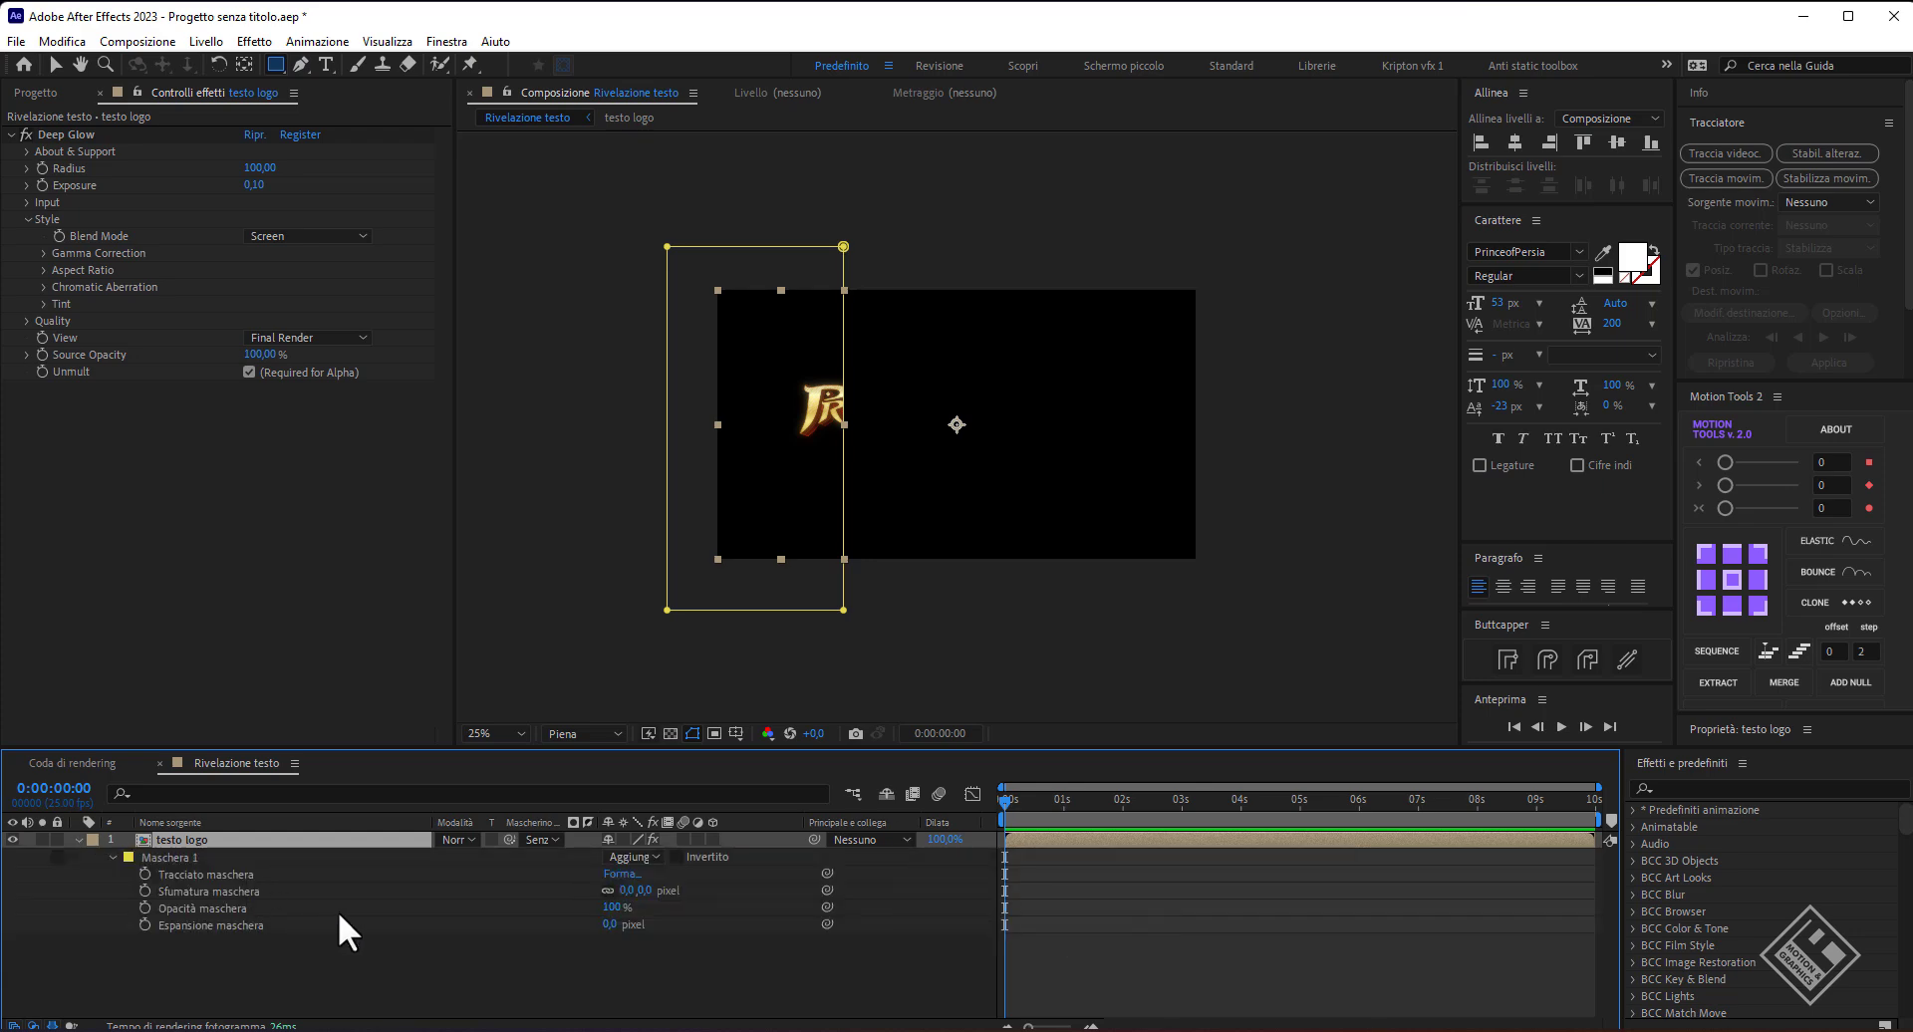
- Keyframe the mask path at 0s and give the mask a 100-pixel feather
{"action": "left_click", "coordinate": [142, 870]}
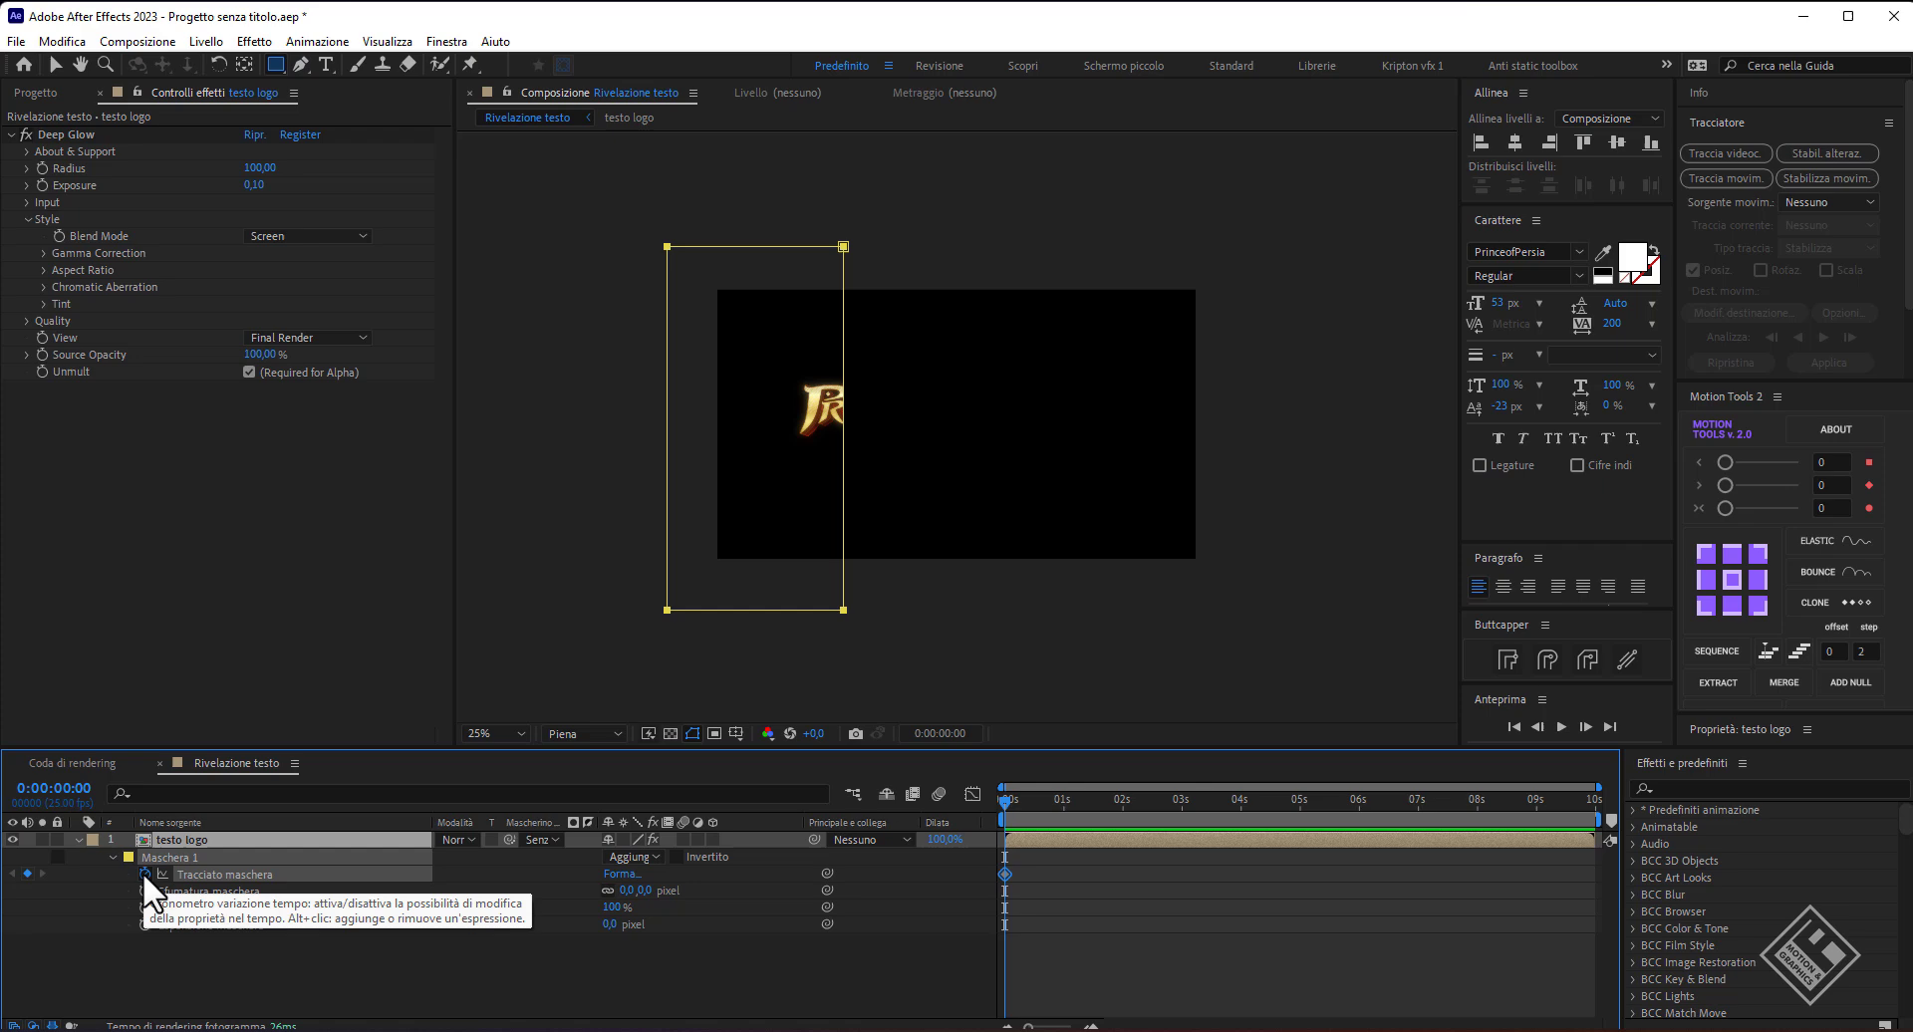
{"action": "left_click", "coordinate": [644, 890]}
{"action": "type", "text": "100"}
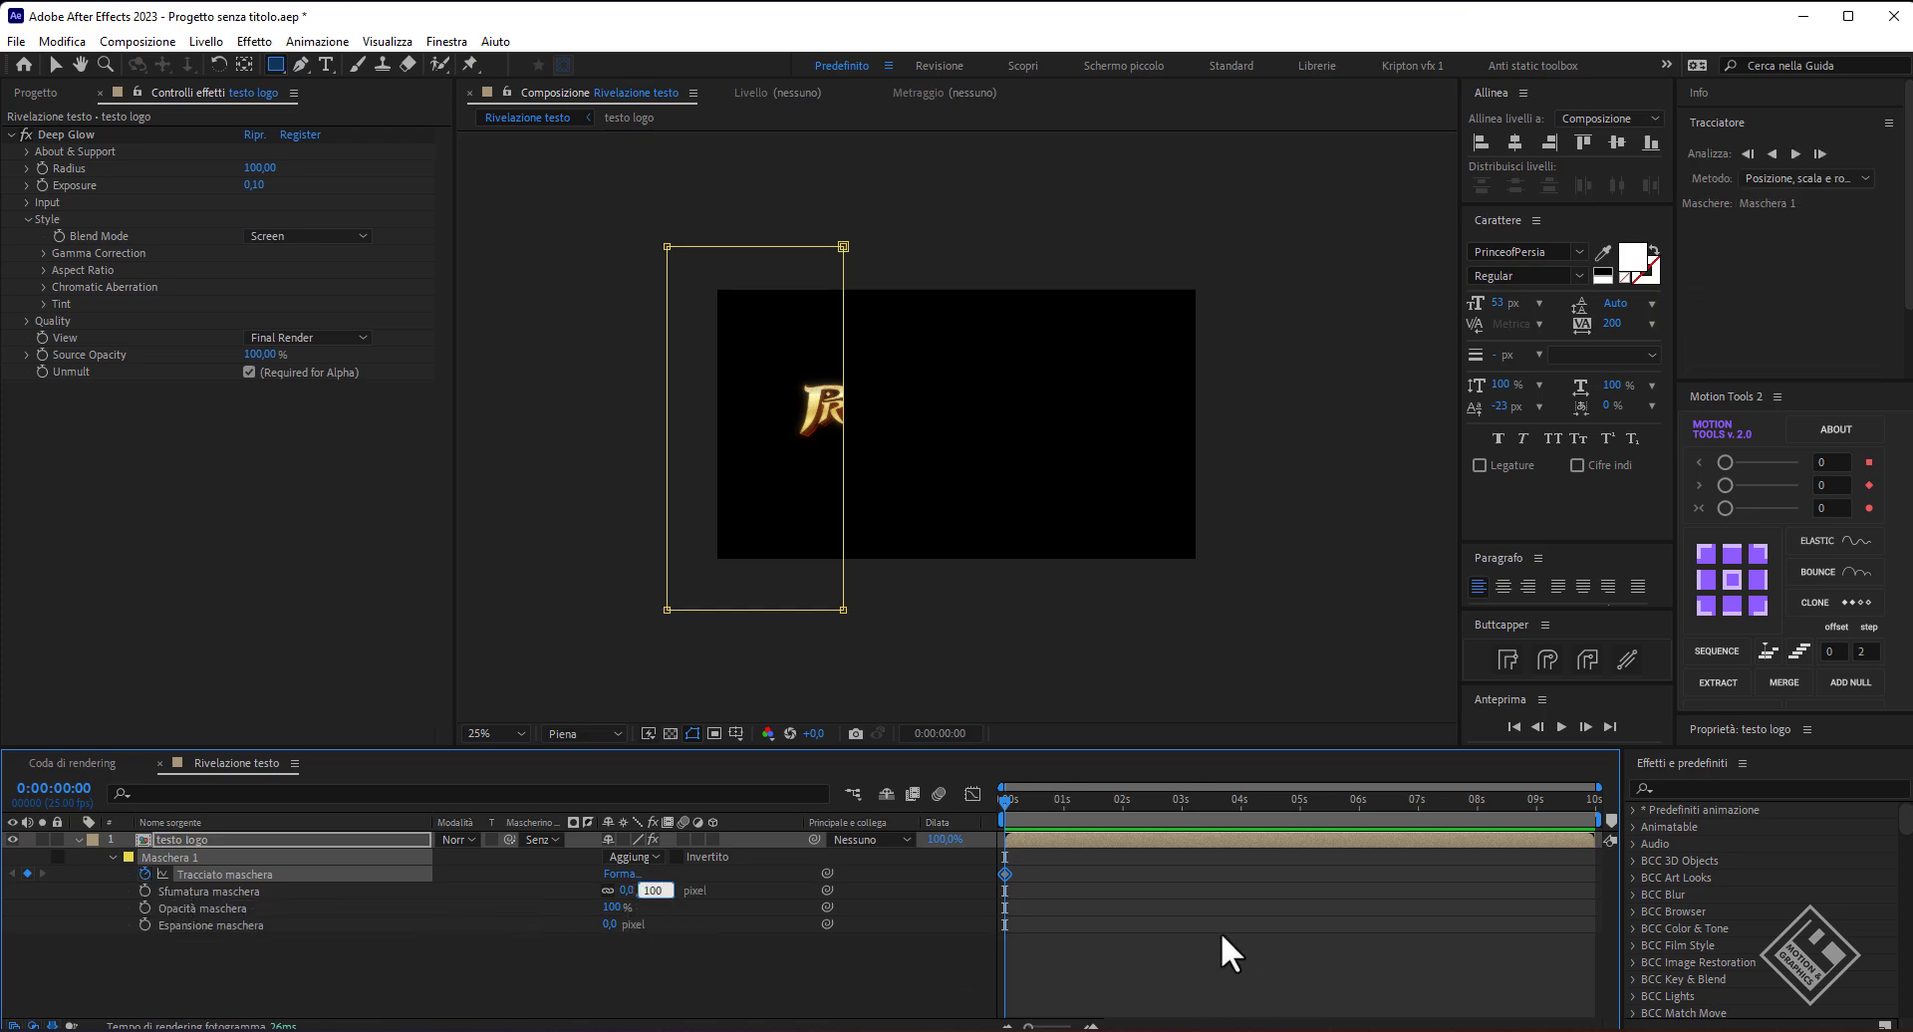
{"action": "key", "text": "Return"}
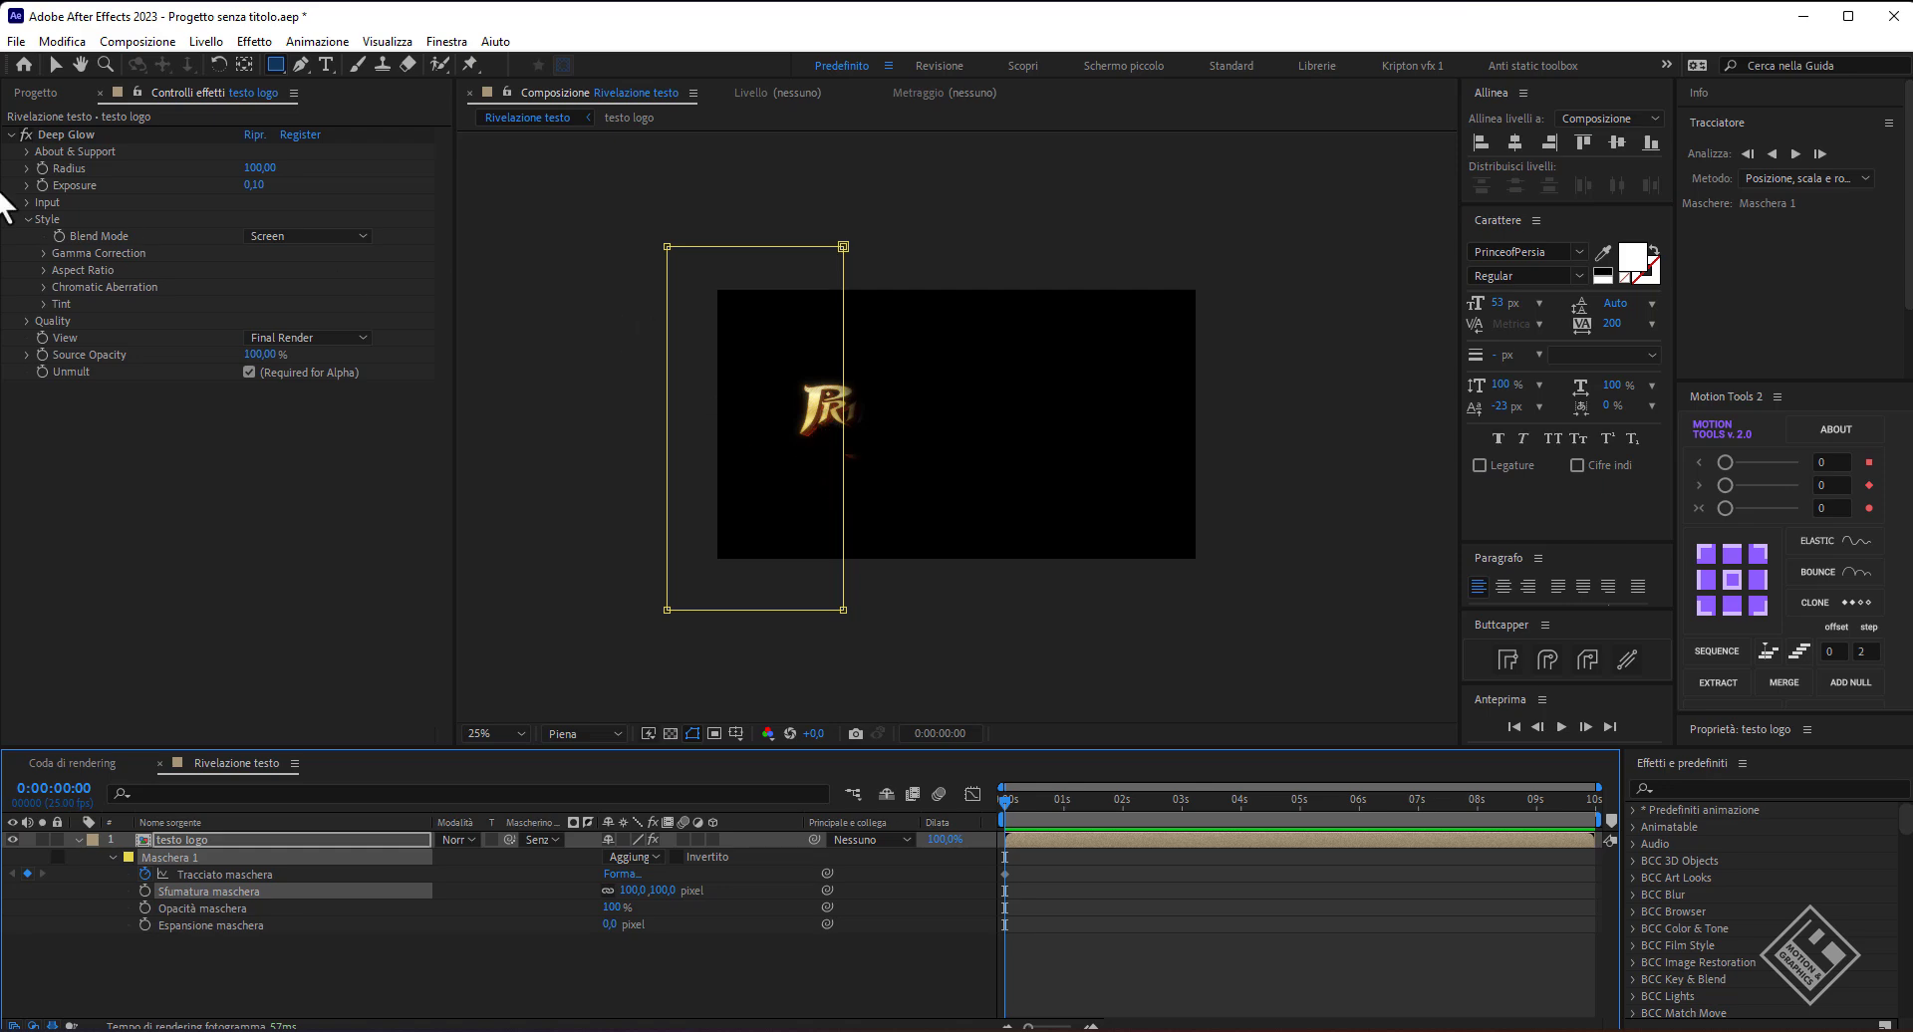
- At 5 seconds, keyframe the mask path with the mask slid right to reveal the logo
{"action": "left_click", "coordinate": [54, 64]}
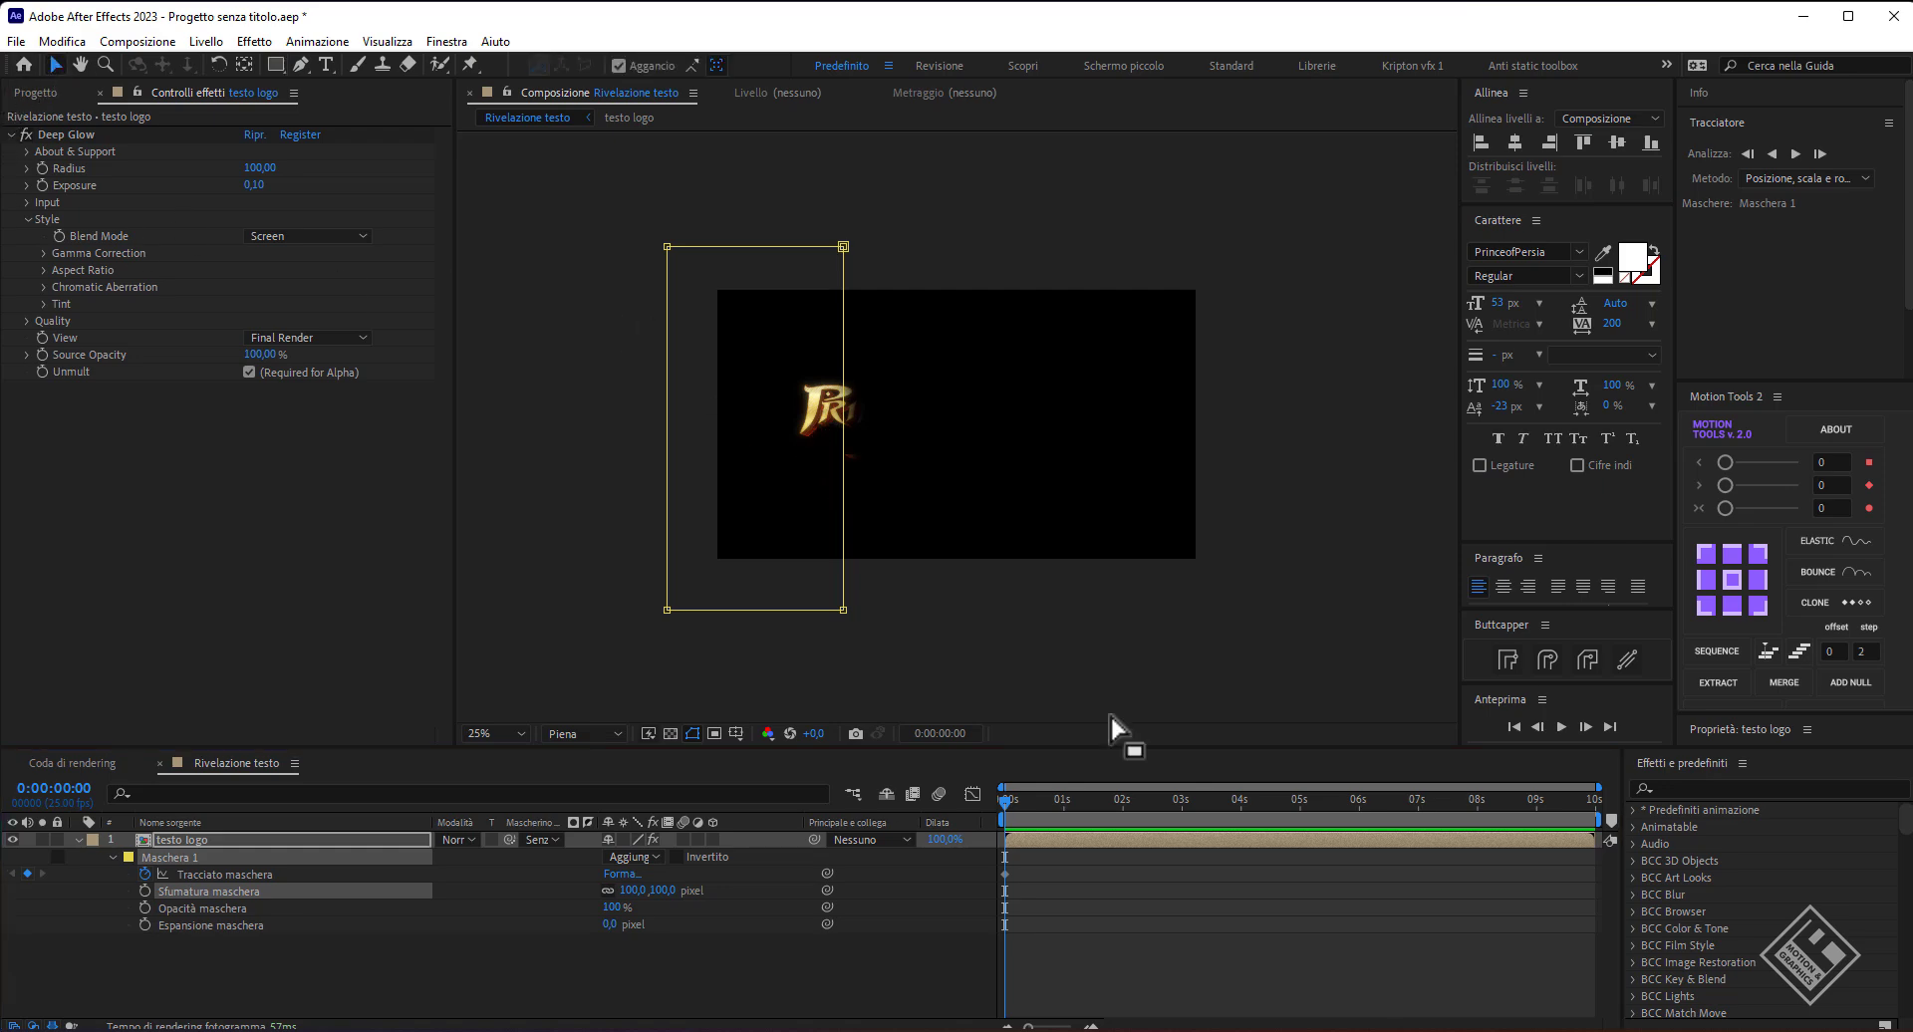
{"action": "left_click", "coordinate": [1298, 803]}
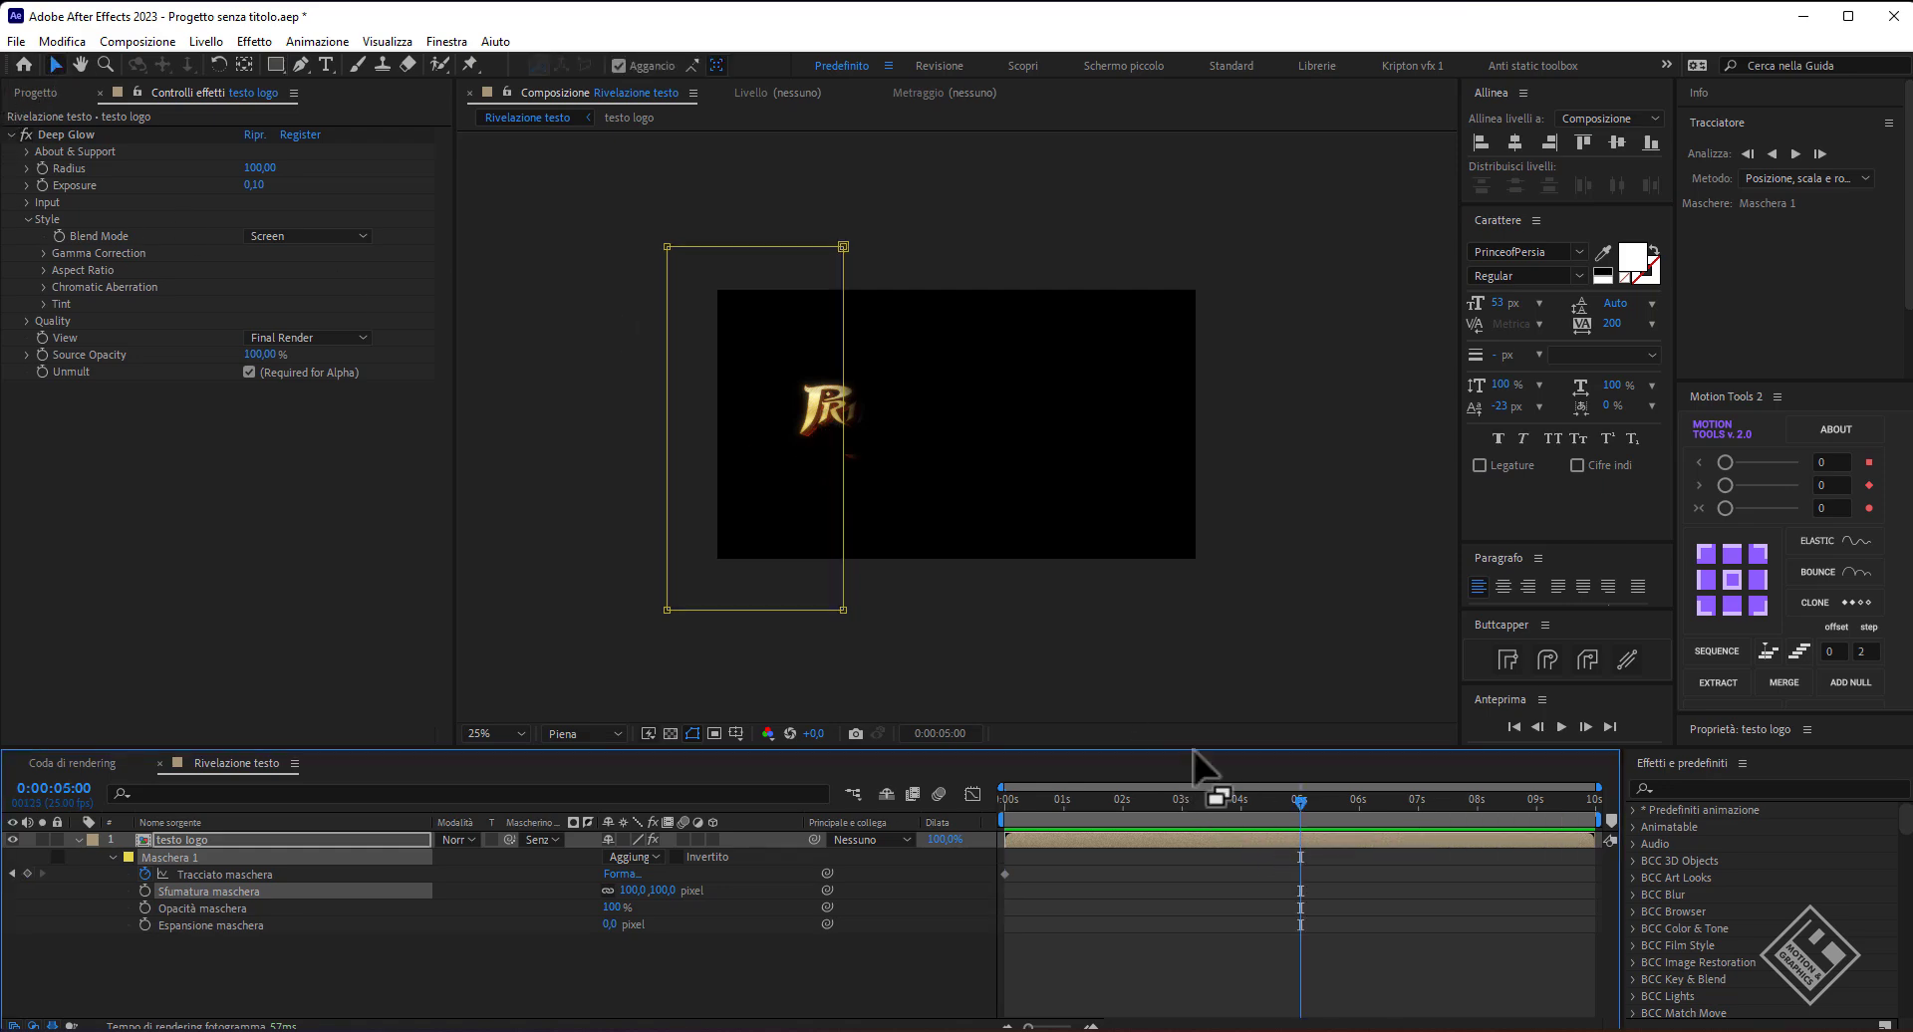
{"action": "left_click", "coordinate": [845, 611]}
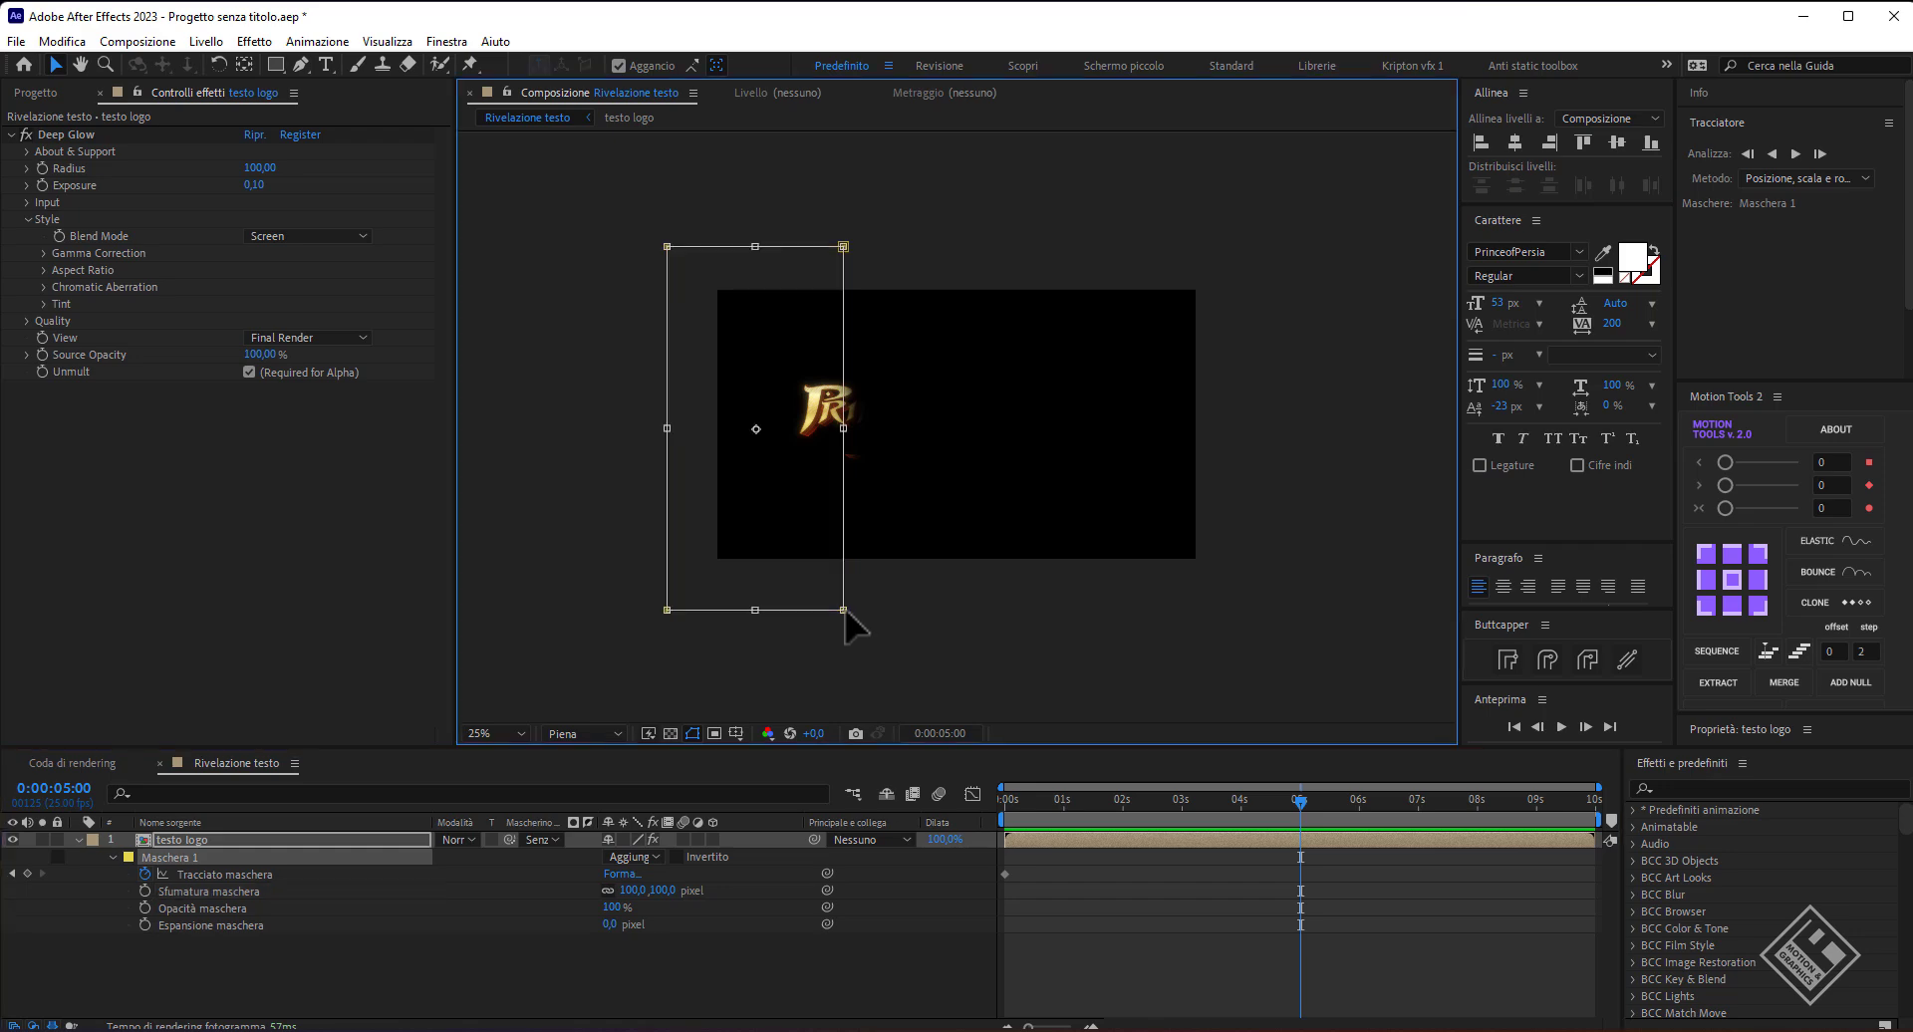
{"action": "key", "text": "alt+shift+m"}
{"action": "left_click_drag", "start_coordinate": [838, 595], "coordinate": [1359, 619]}
{"action": "mouse_move", "coordinate": [1301, 803]}
{"action": "left_mouse_down"}
{"action": "mouse_move", "coordinate": [1216, 822]}
{"action": "mouse_move", "coordinate": [981, 793]}
{"action": "left_mouse_up"}
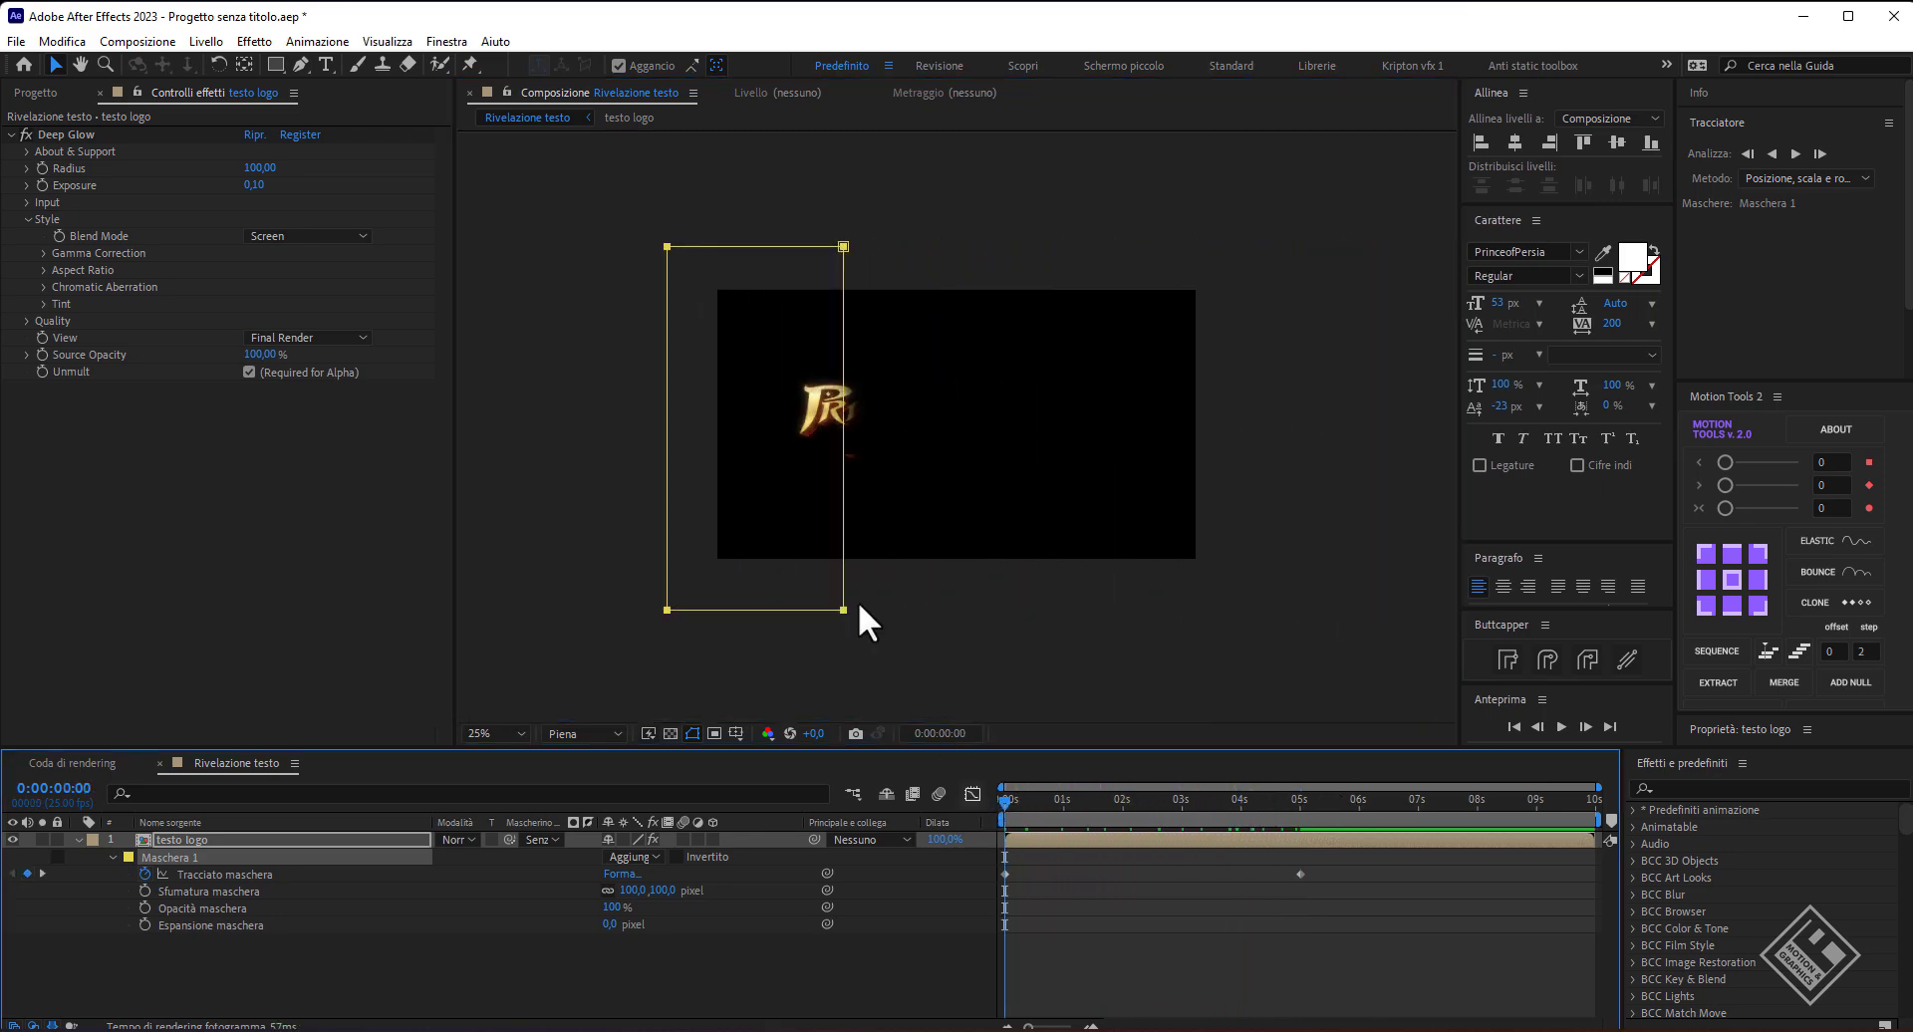
- Pull the mask's right edge in and move the whole mask left of the logo
{"action": "left_click", "coordinate": [843, 246]}
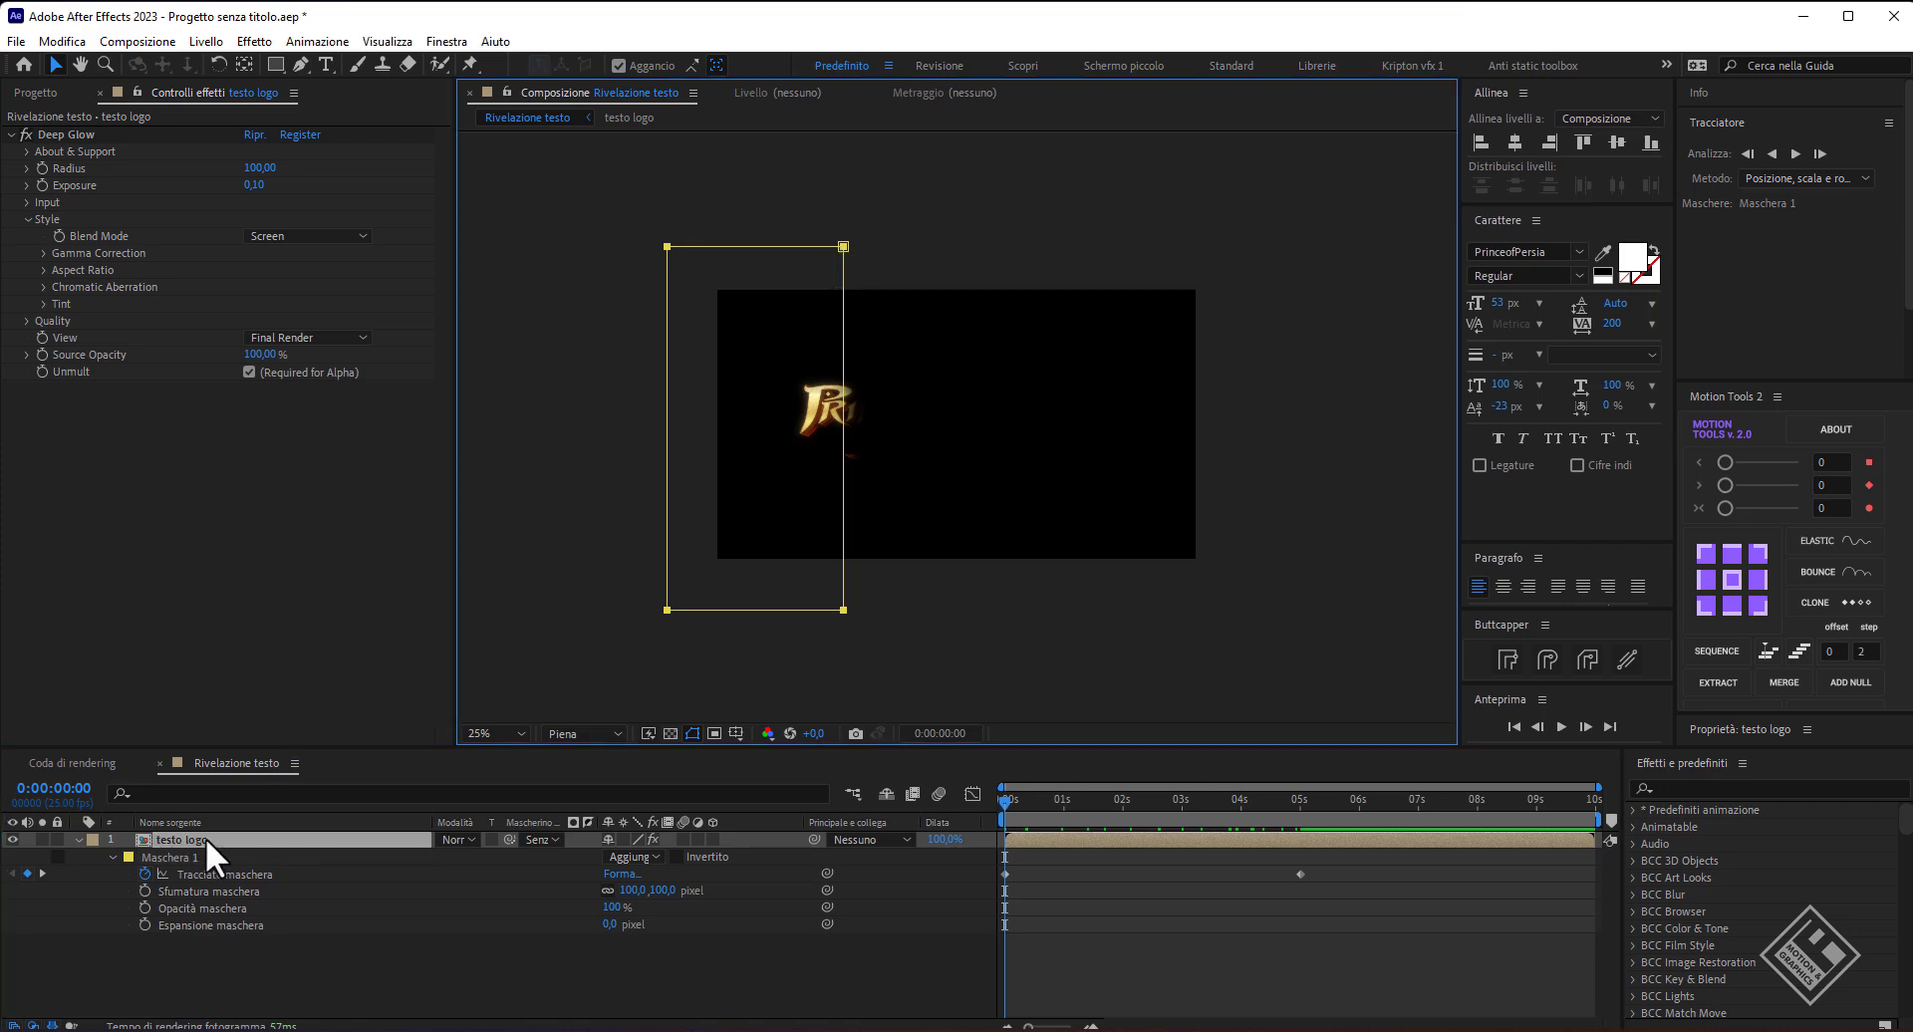
{"action": "left_click", "coordinate": [205, 839]}
{"action": "left_click", "coordinate": [843, 610]}
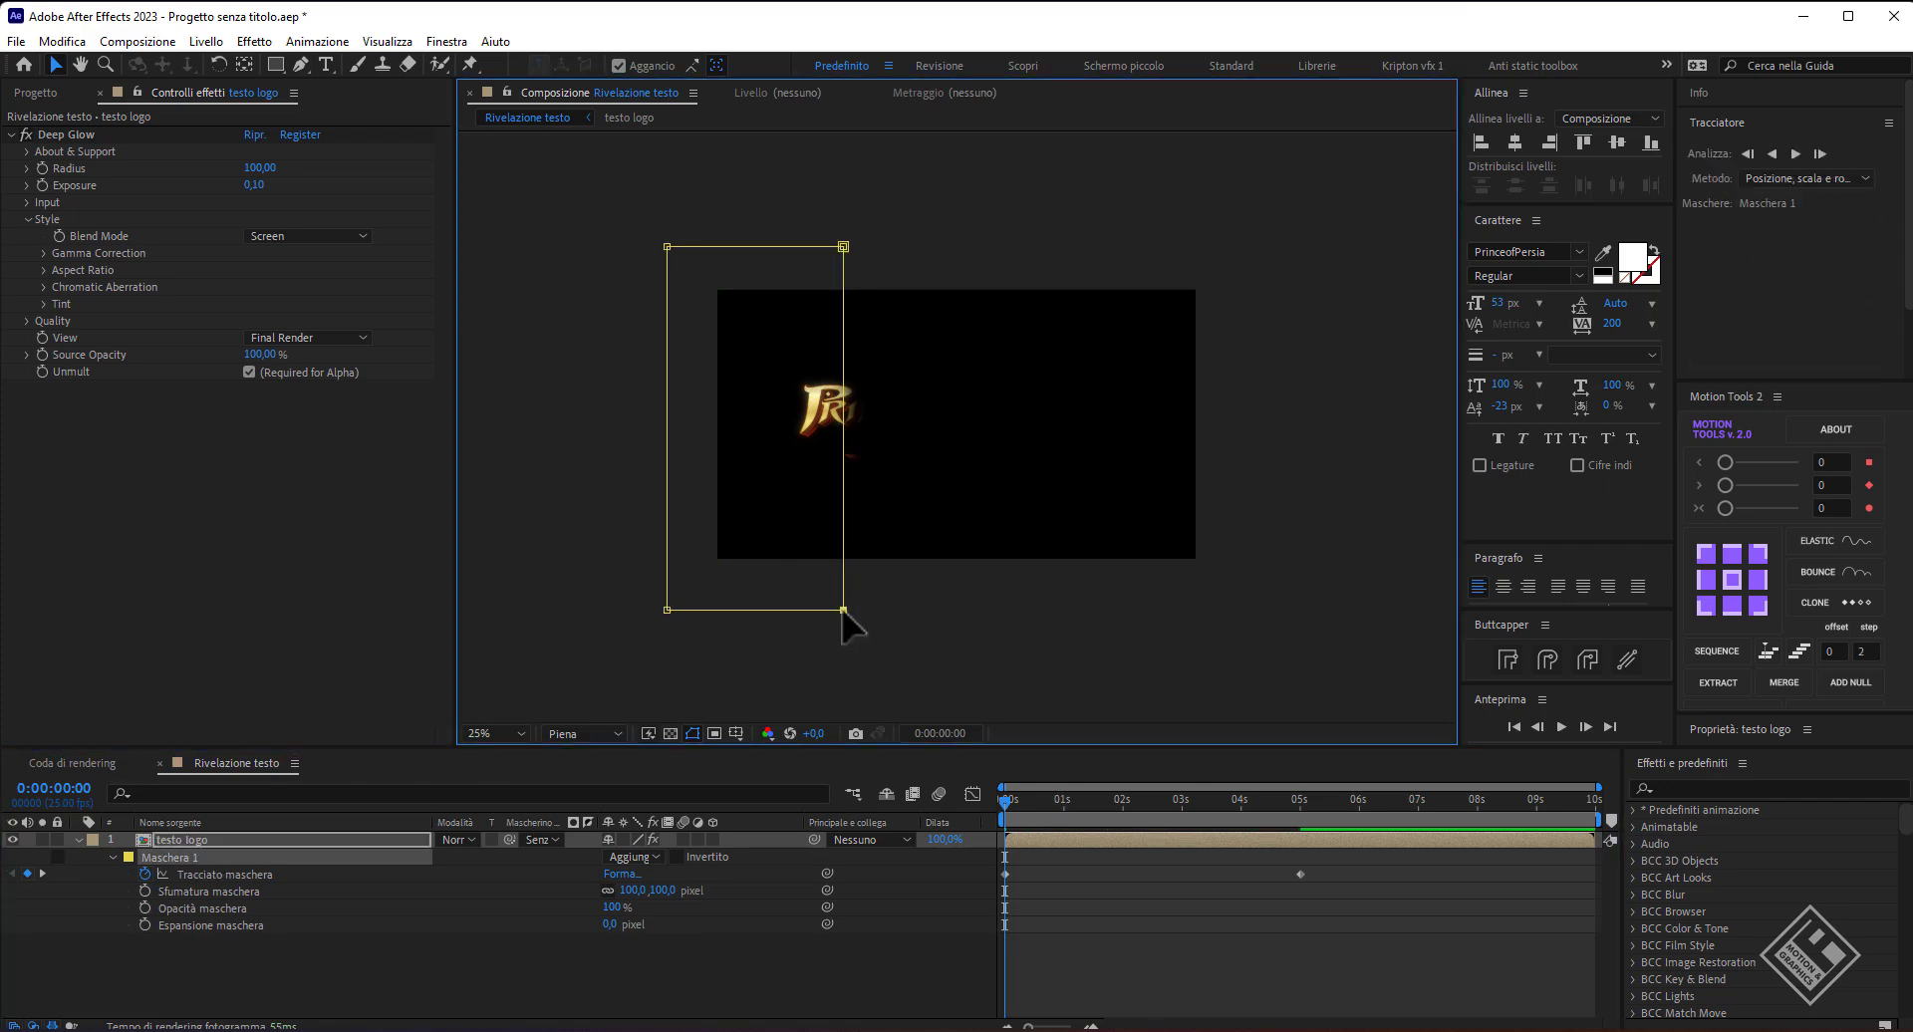
{"action": "left_click", "coordinate": [843, 247], "text": "shift"}
{"action": "left_click_drag", "start_coordinate": [843, 618], "coordinate": [814, 616]}
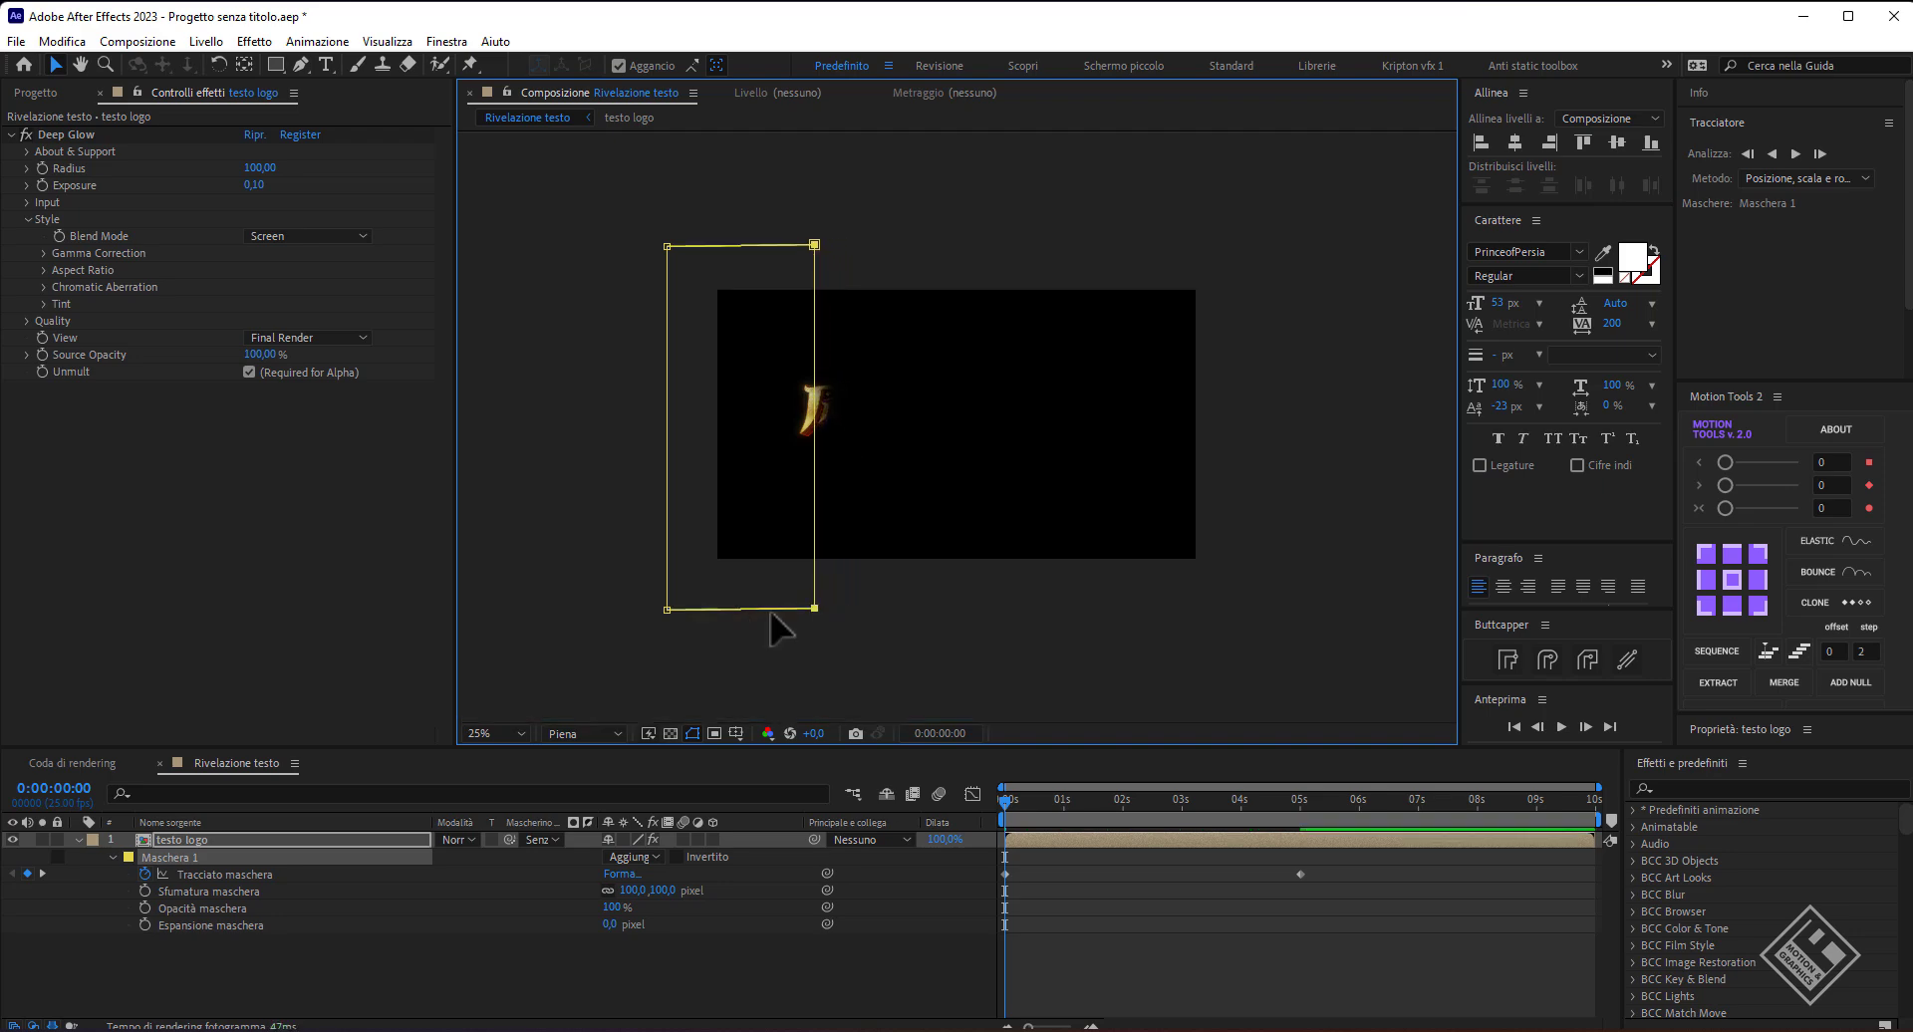
{"action": "double_click", "coordinate": [815, 608]}
{"action": "left_click_drag", "start_coordinate": [797, 606], "coordinate": [680, 595]}
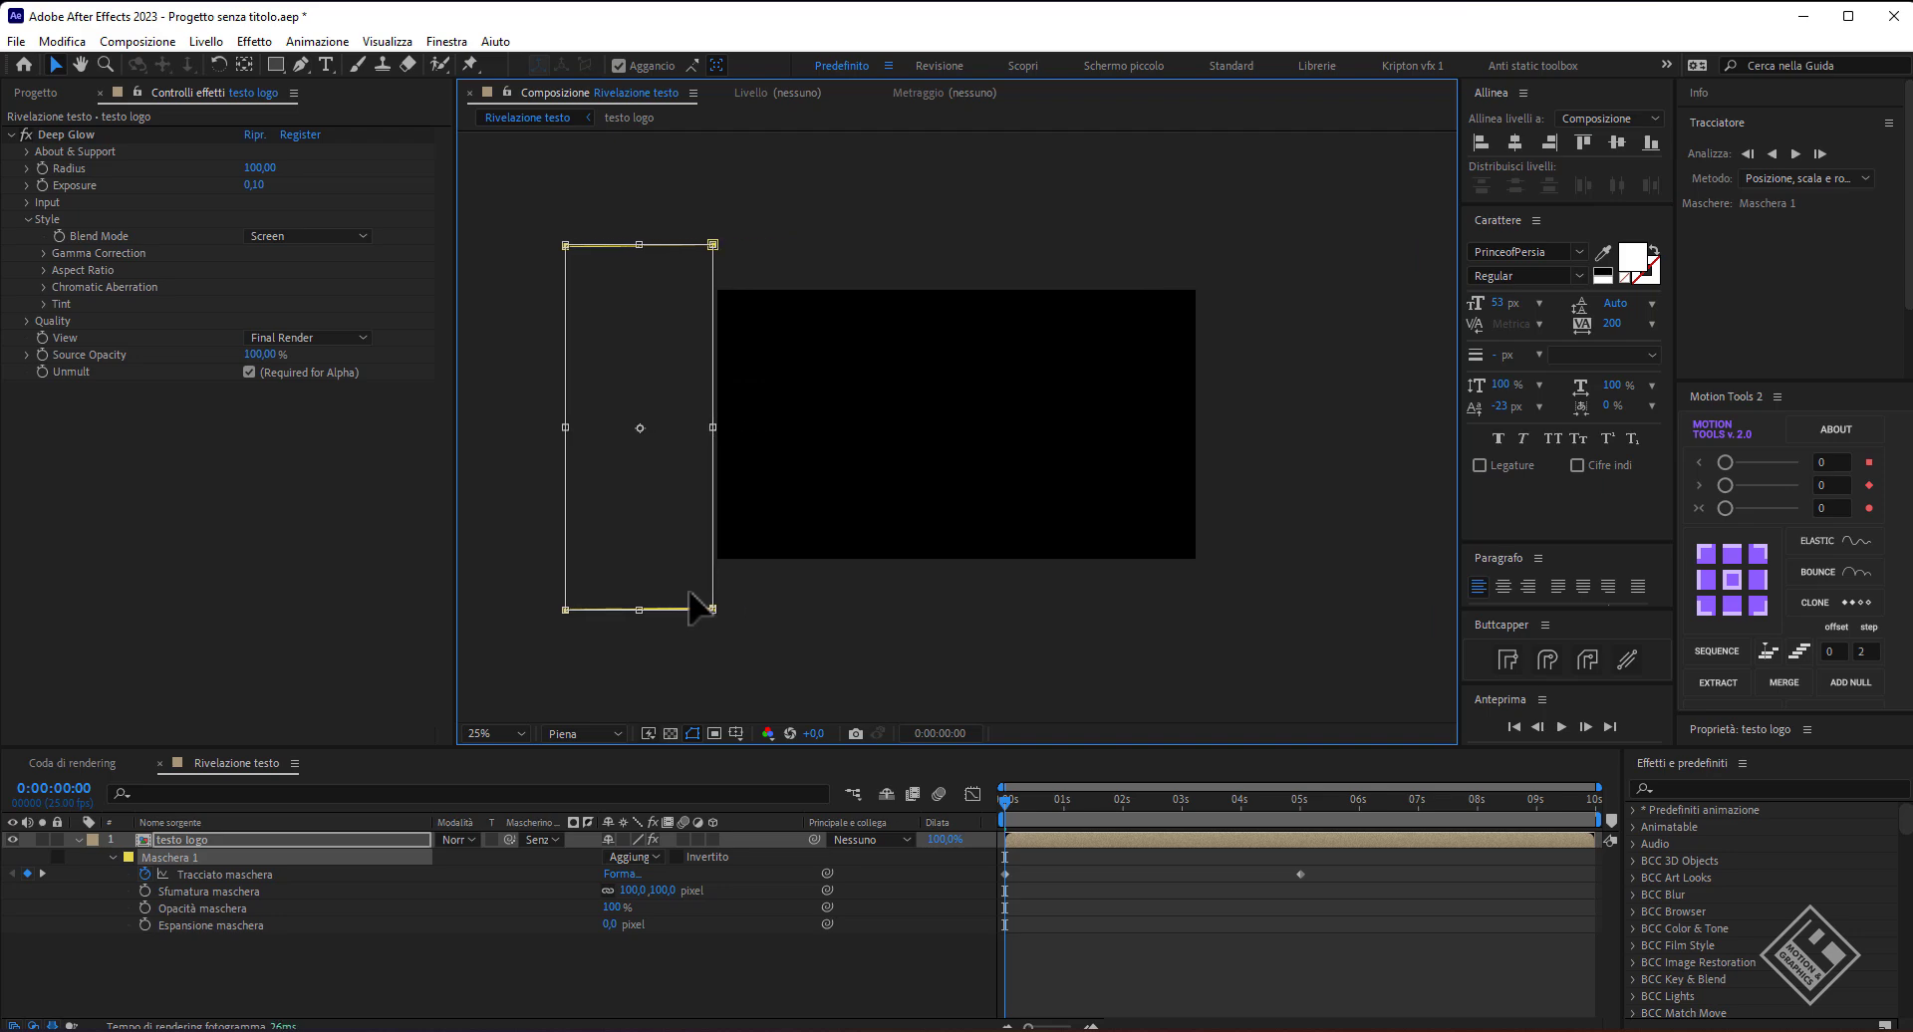
- Precompose testo logo as 'emitter logo', make it a 3D layer and hide it
{"action": "right_click", "coordinate": [183, 839]}
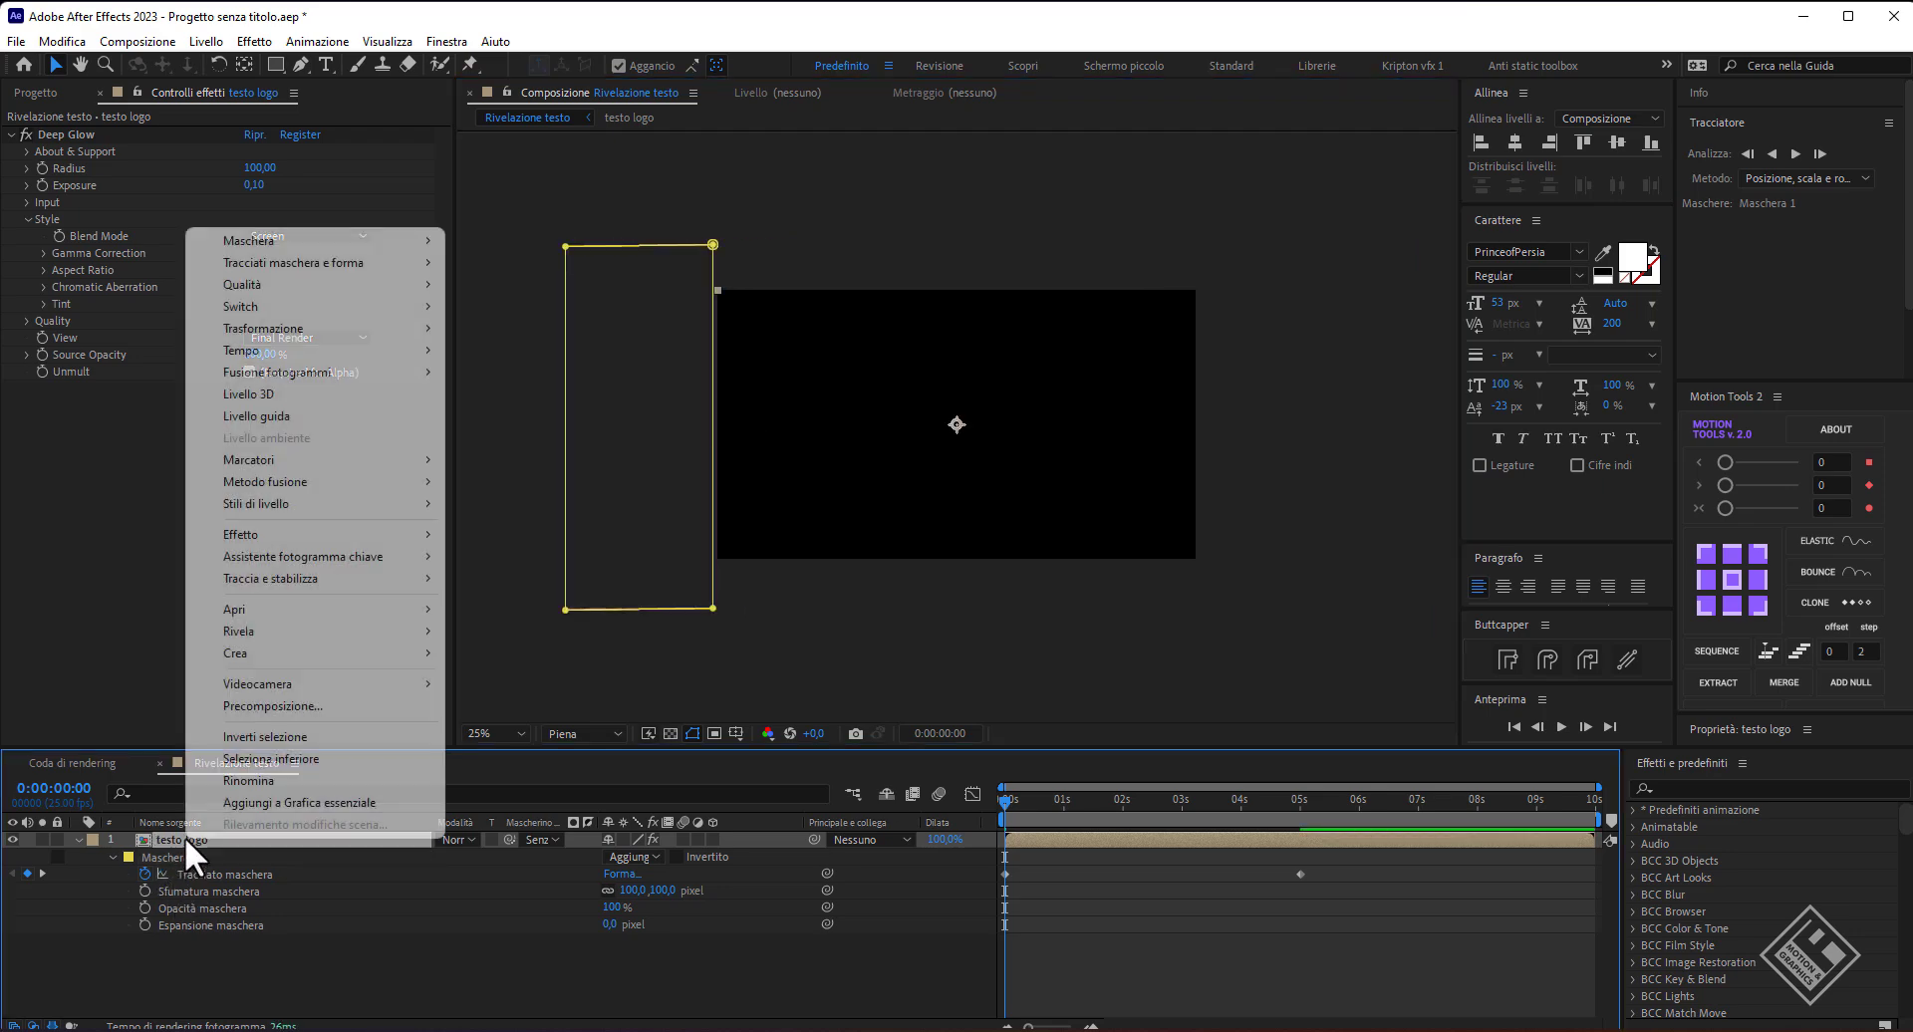
{"action": "left_click", "coordinate": [326, 703]}
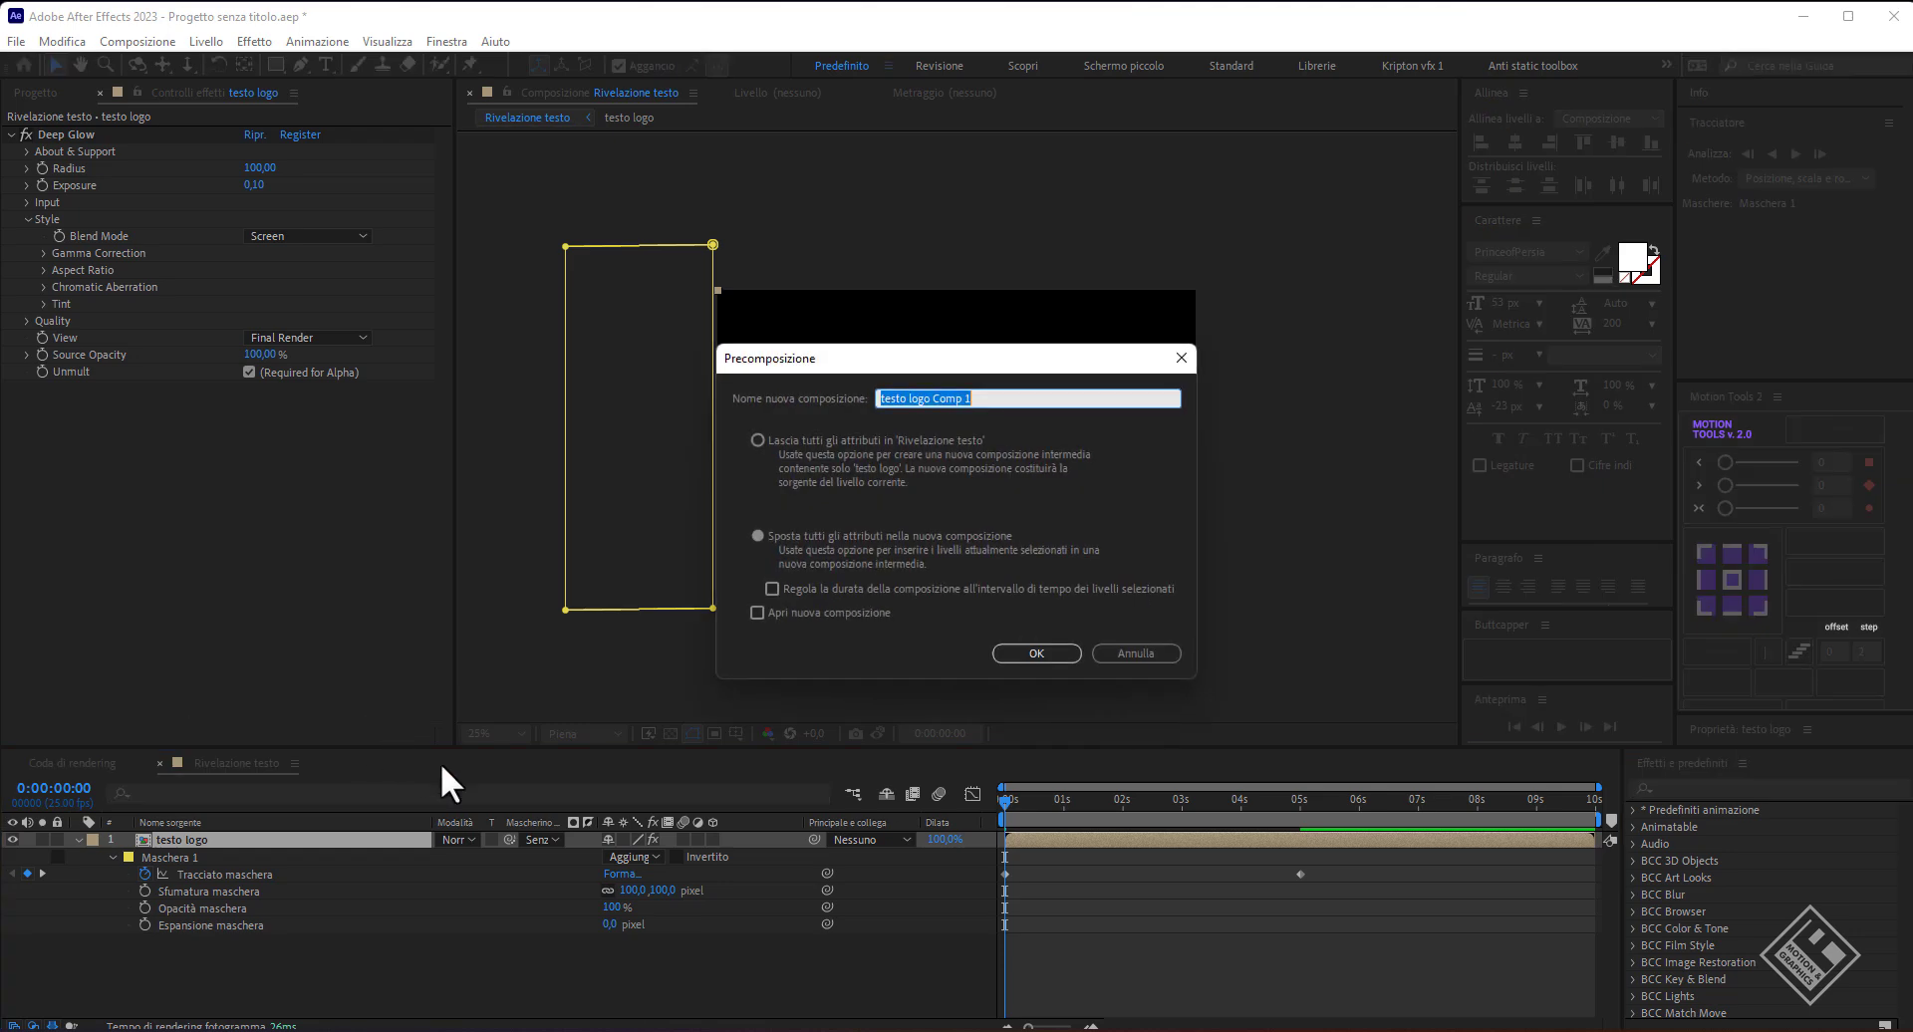
{"action": "type", "text": "emi"}
{"action": "type", "text": "tter logo"}
{"action": "key", "text": "Return"}
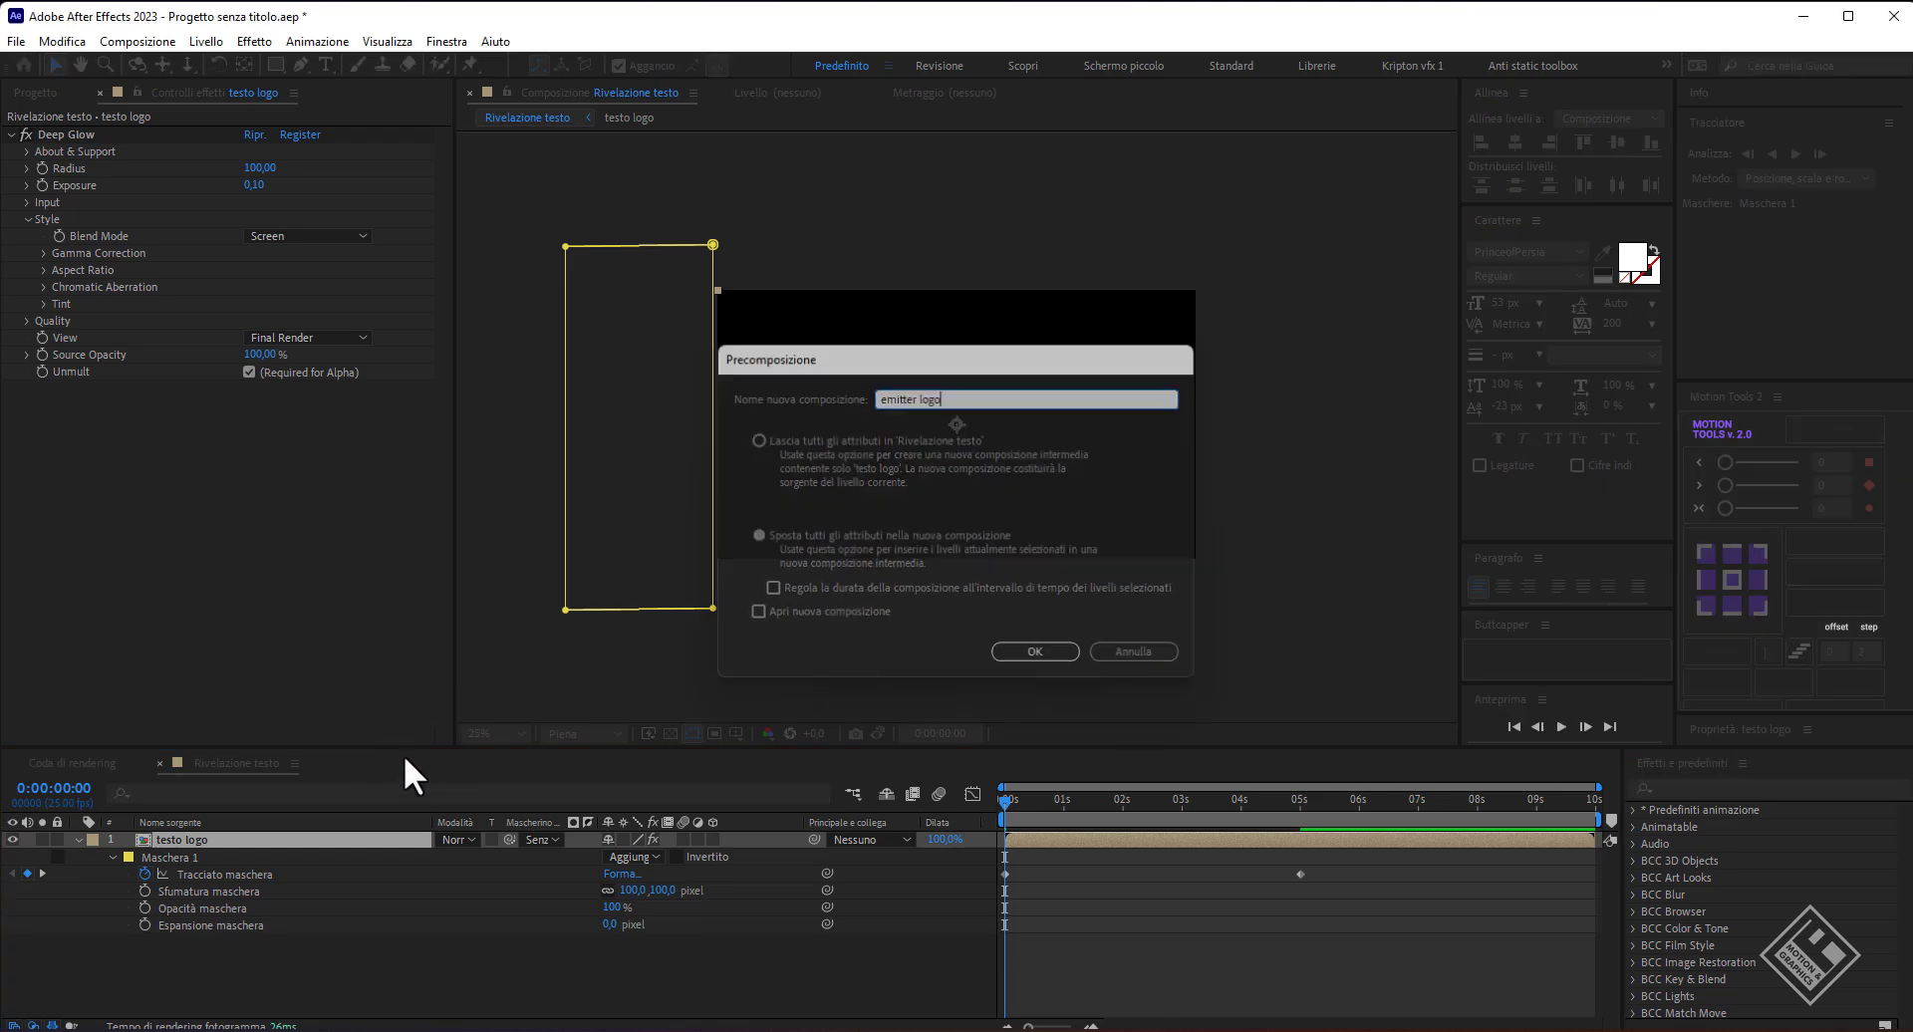
{"action": "left_click", "coordinate": [711, 839]}
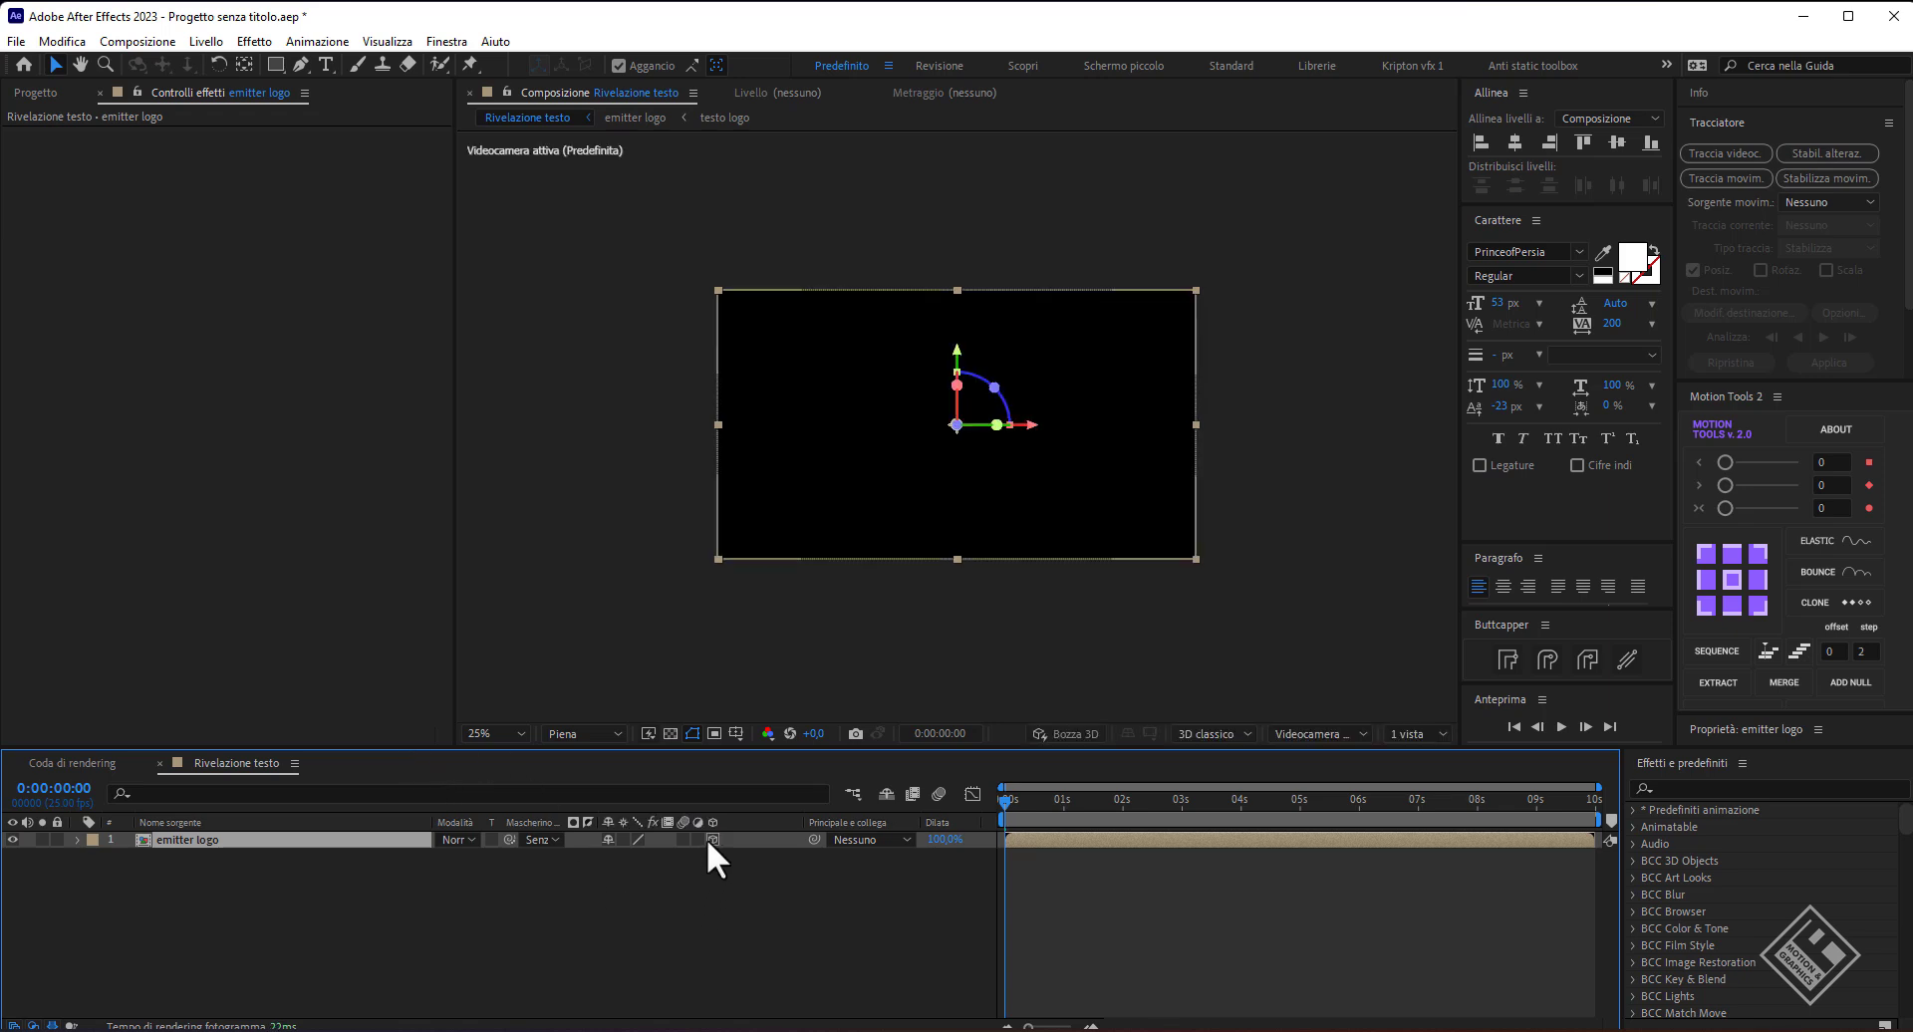
{"action": "left_click", "coordinate": [14, 839]}
- Create a new solid layer named 'sabbia particular'
{"action": "key", "text": "ctrl+y"}
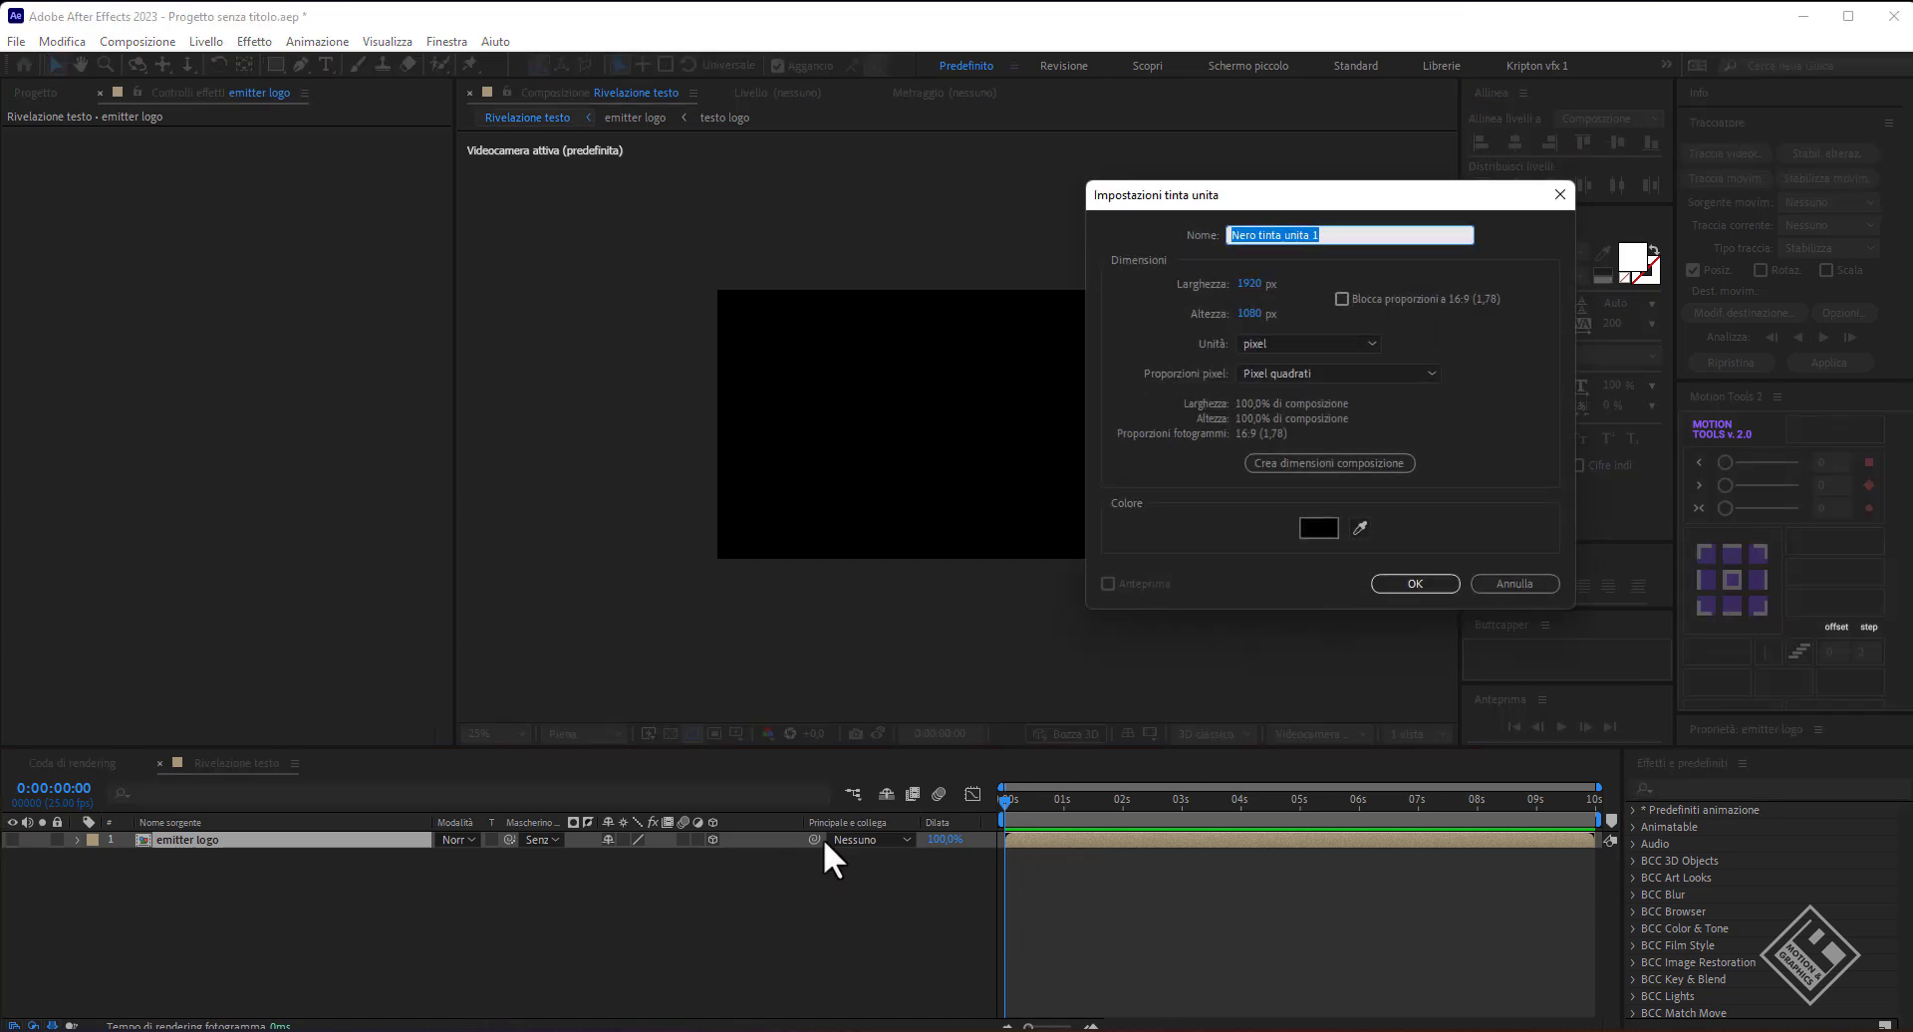
{"action": "type", "text": "sabb"}
{"action": "type", "text": "ia particu"}
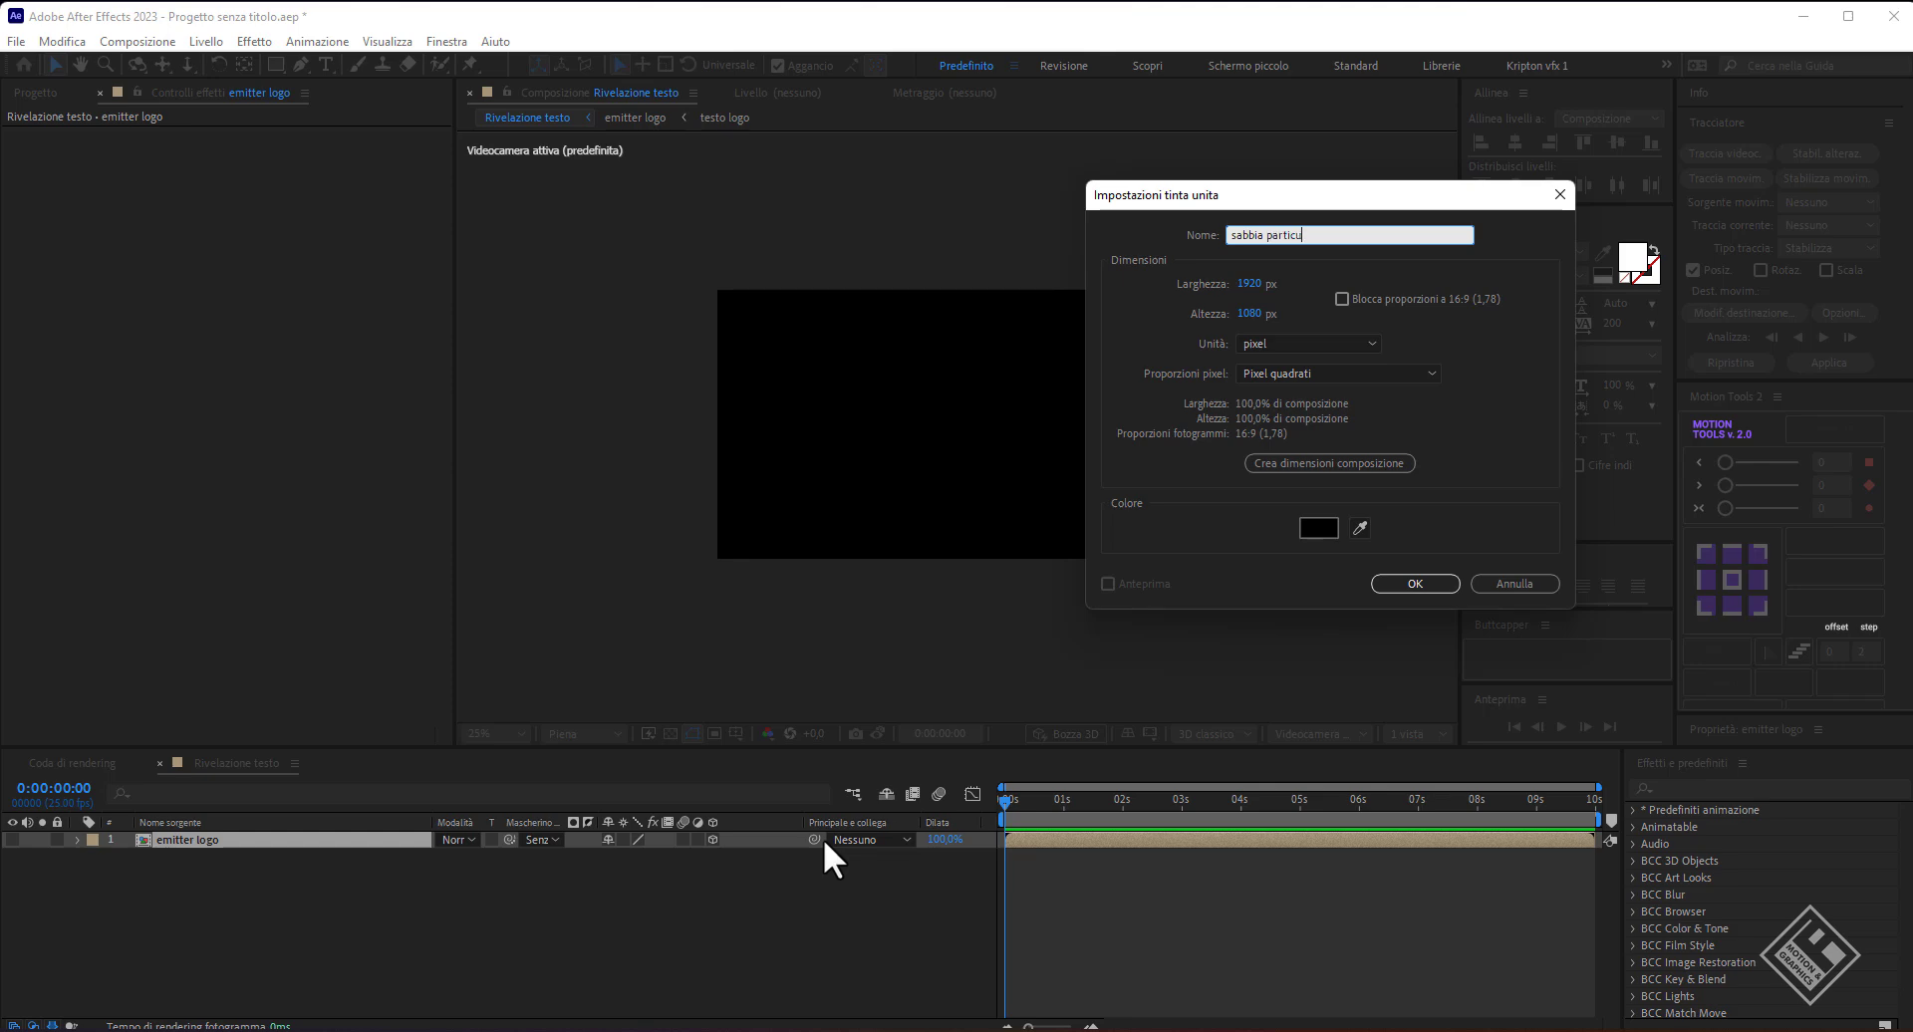
{"action": "type", "text": "lar"}
{"action": "key", "text": "Return"}
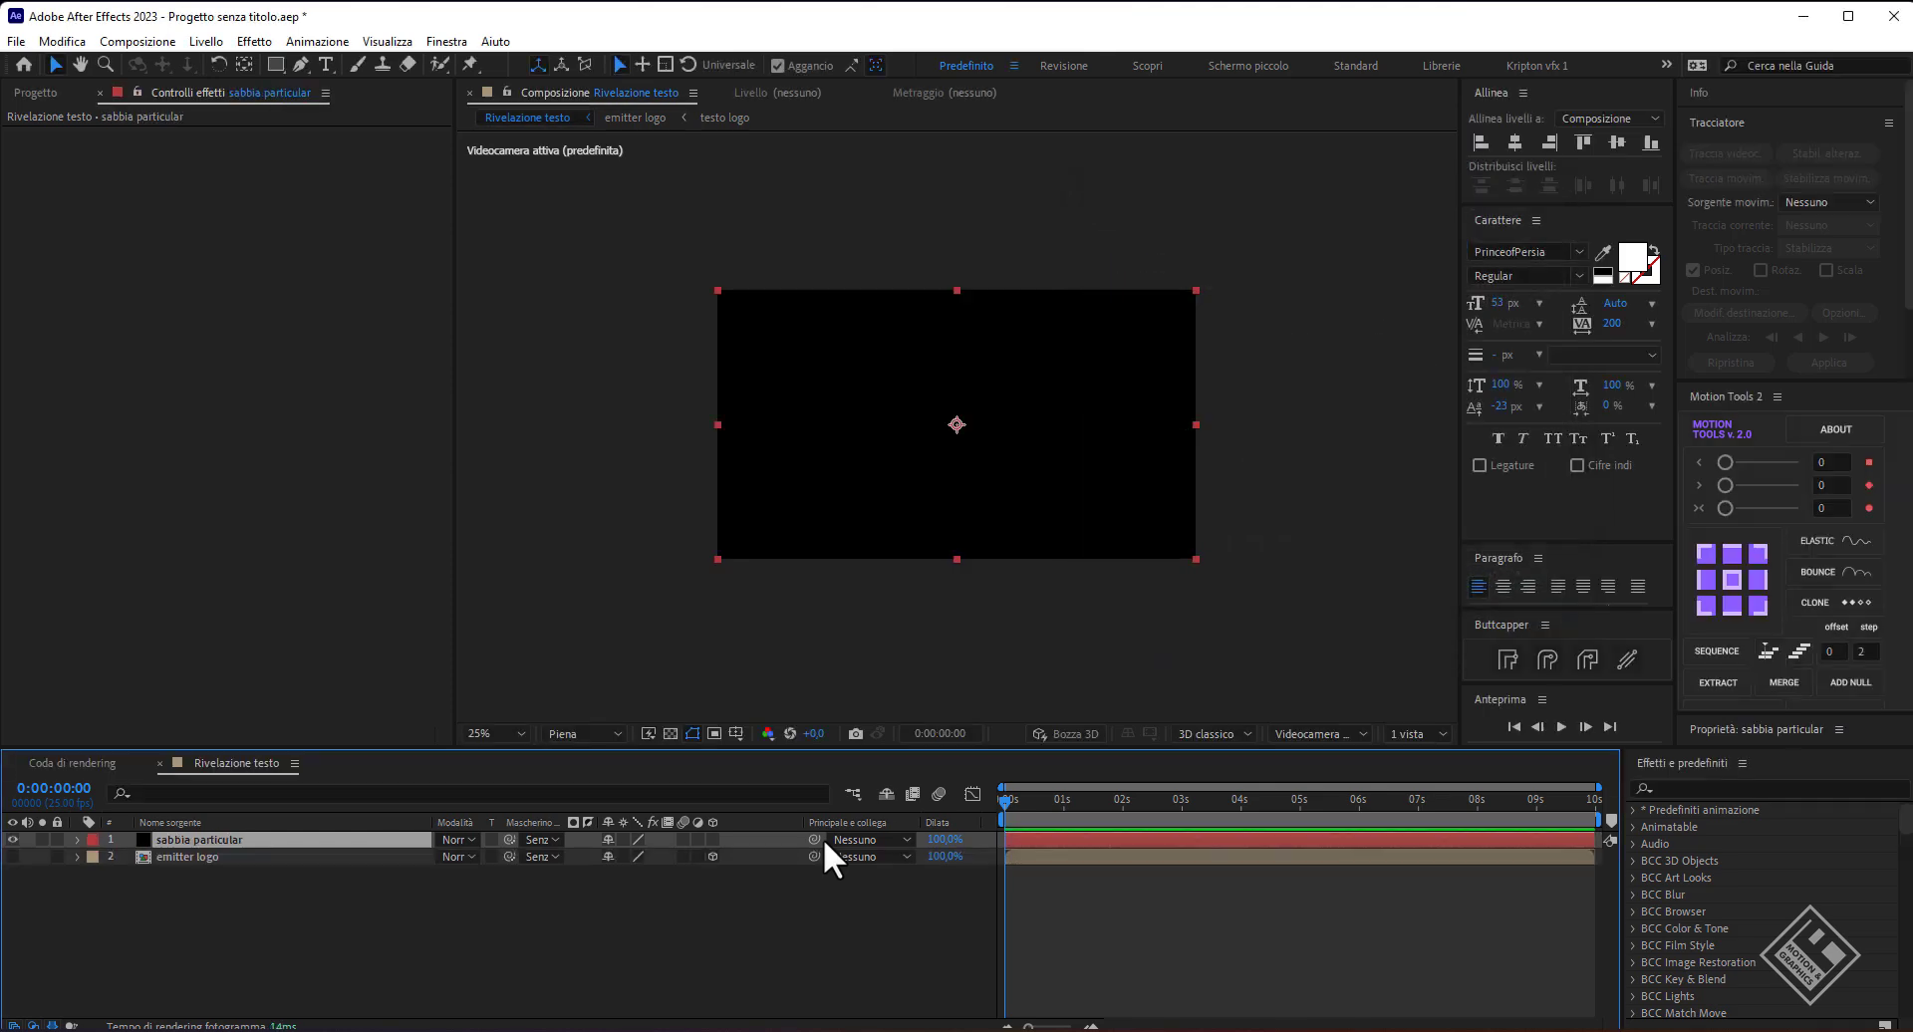
- Apply Trapcode Particular to the solid and expand its Emitter settings
{"action": "key", "text": "ctrl+space"}
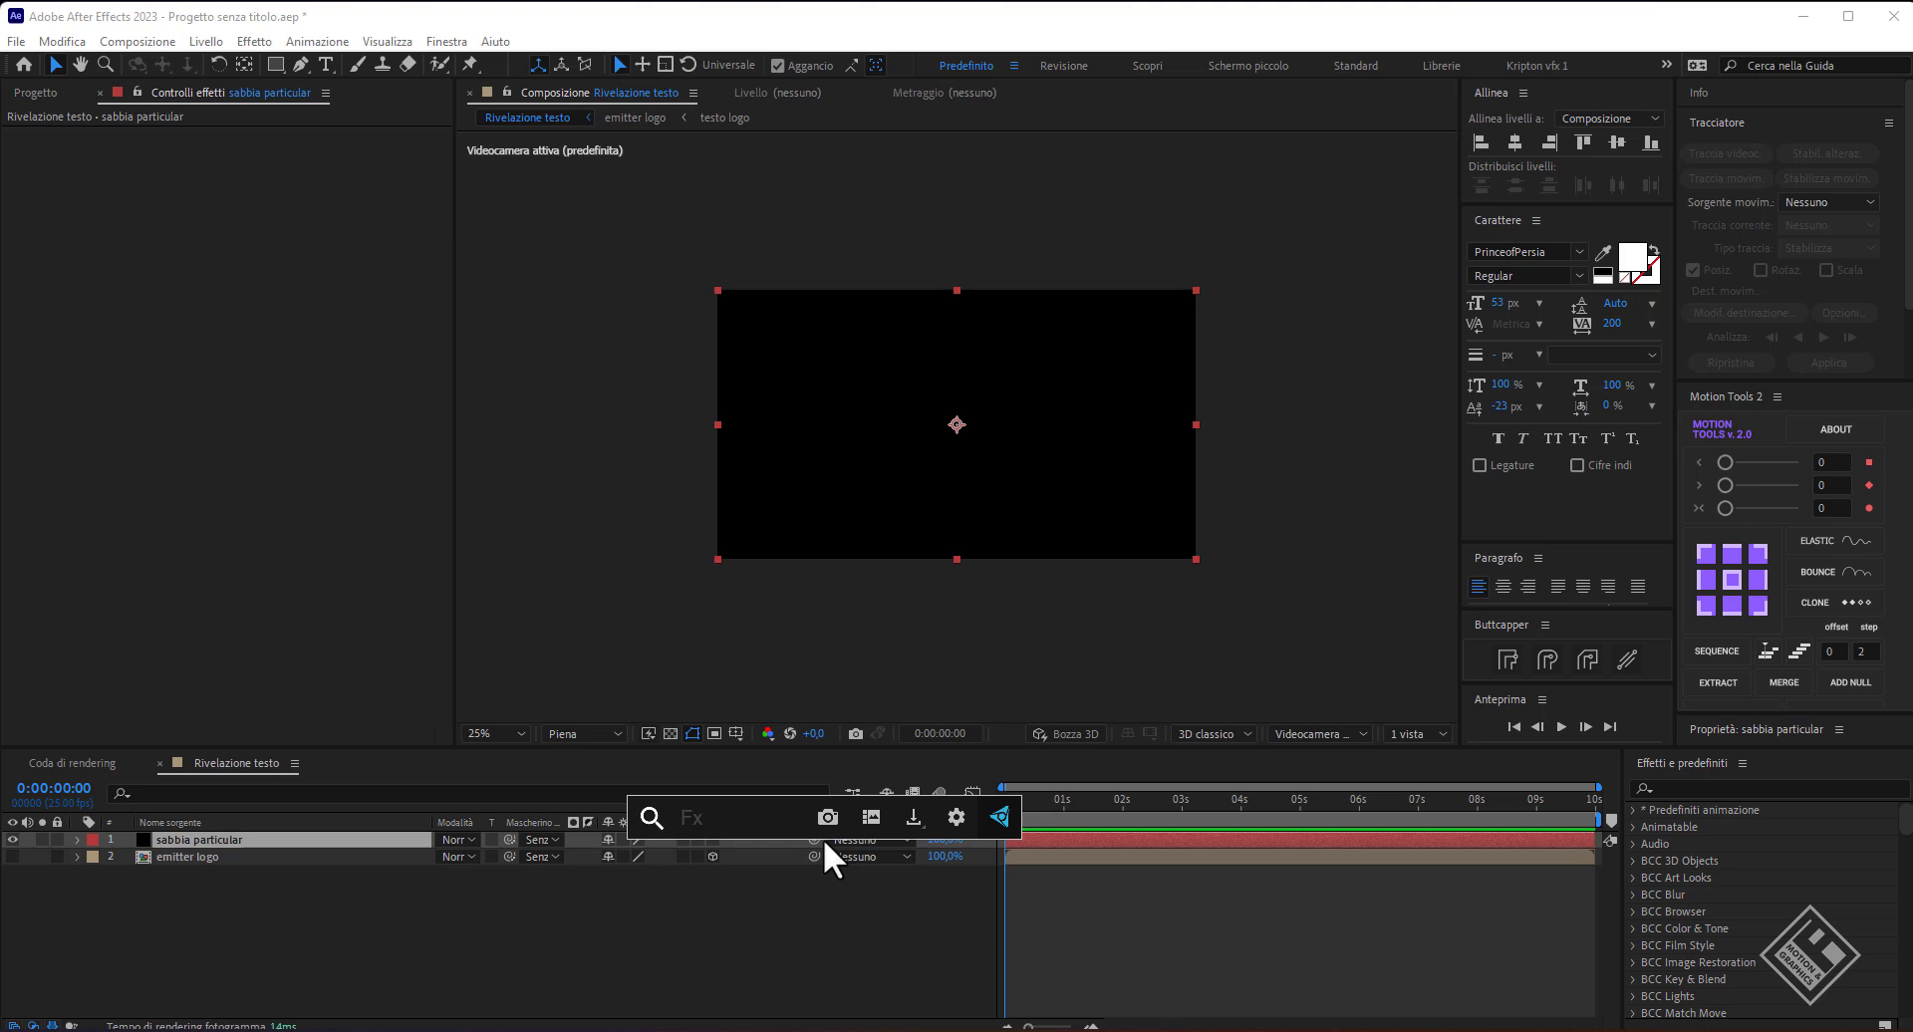
{"action": "type", "text": "part"}
{"action": "key", "text": "Return"}
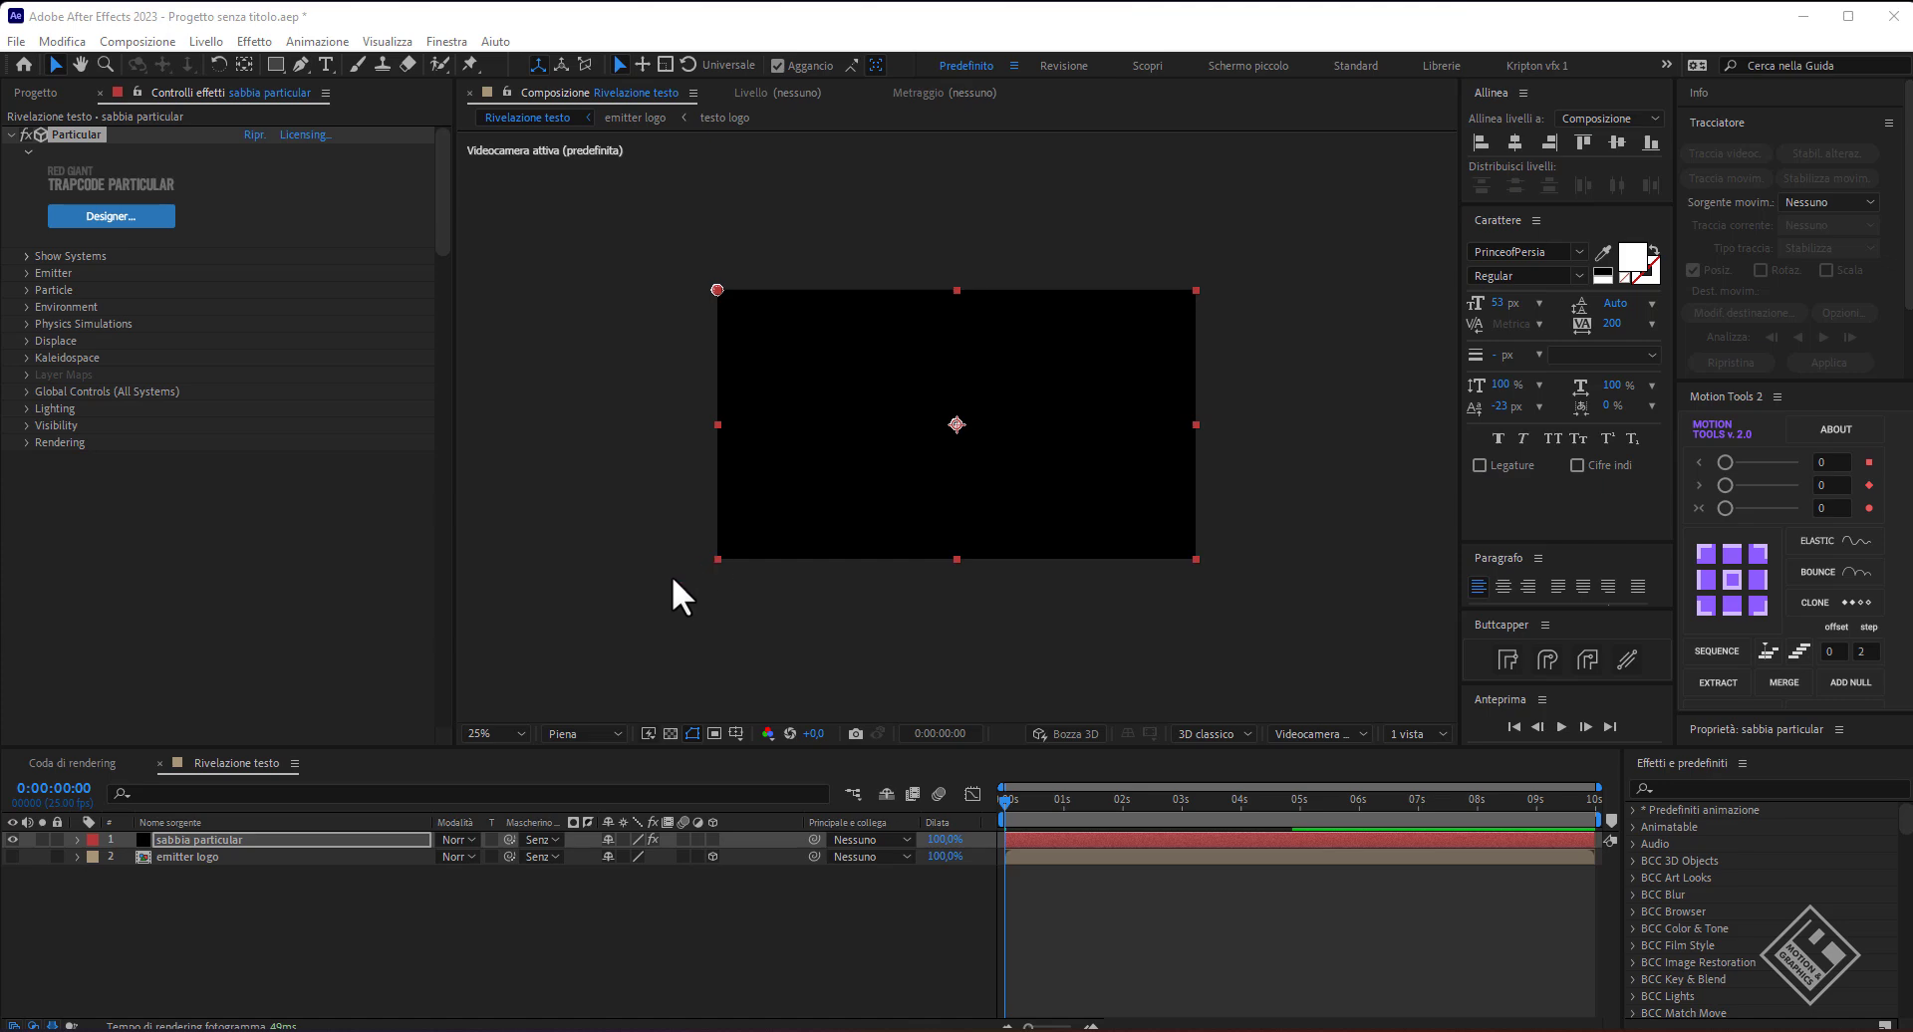
{"action": "key", "text": "shift+slash"}
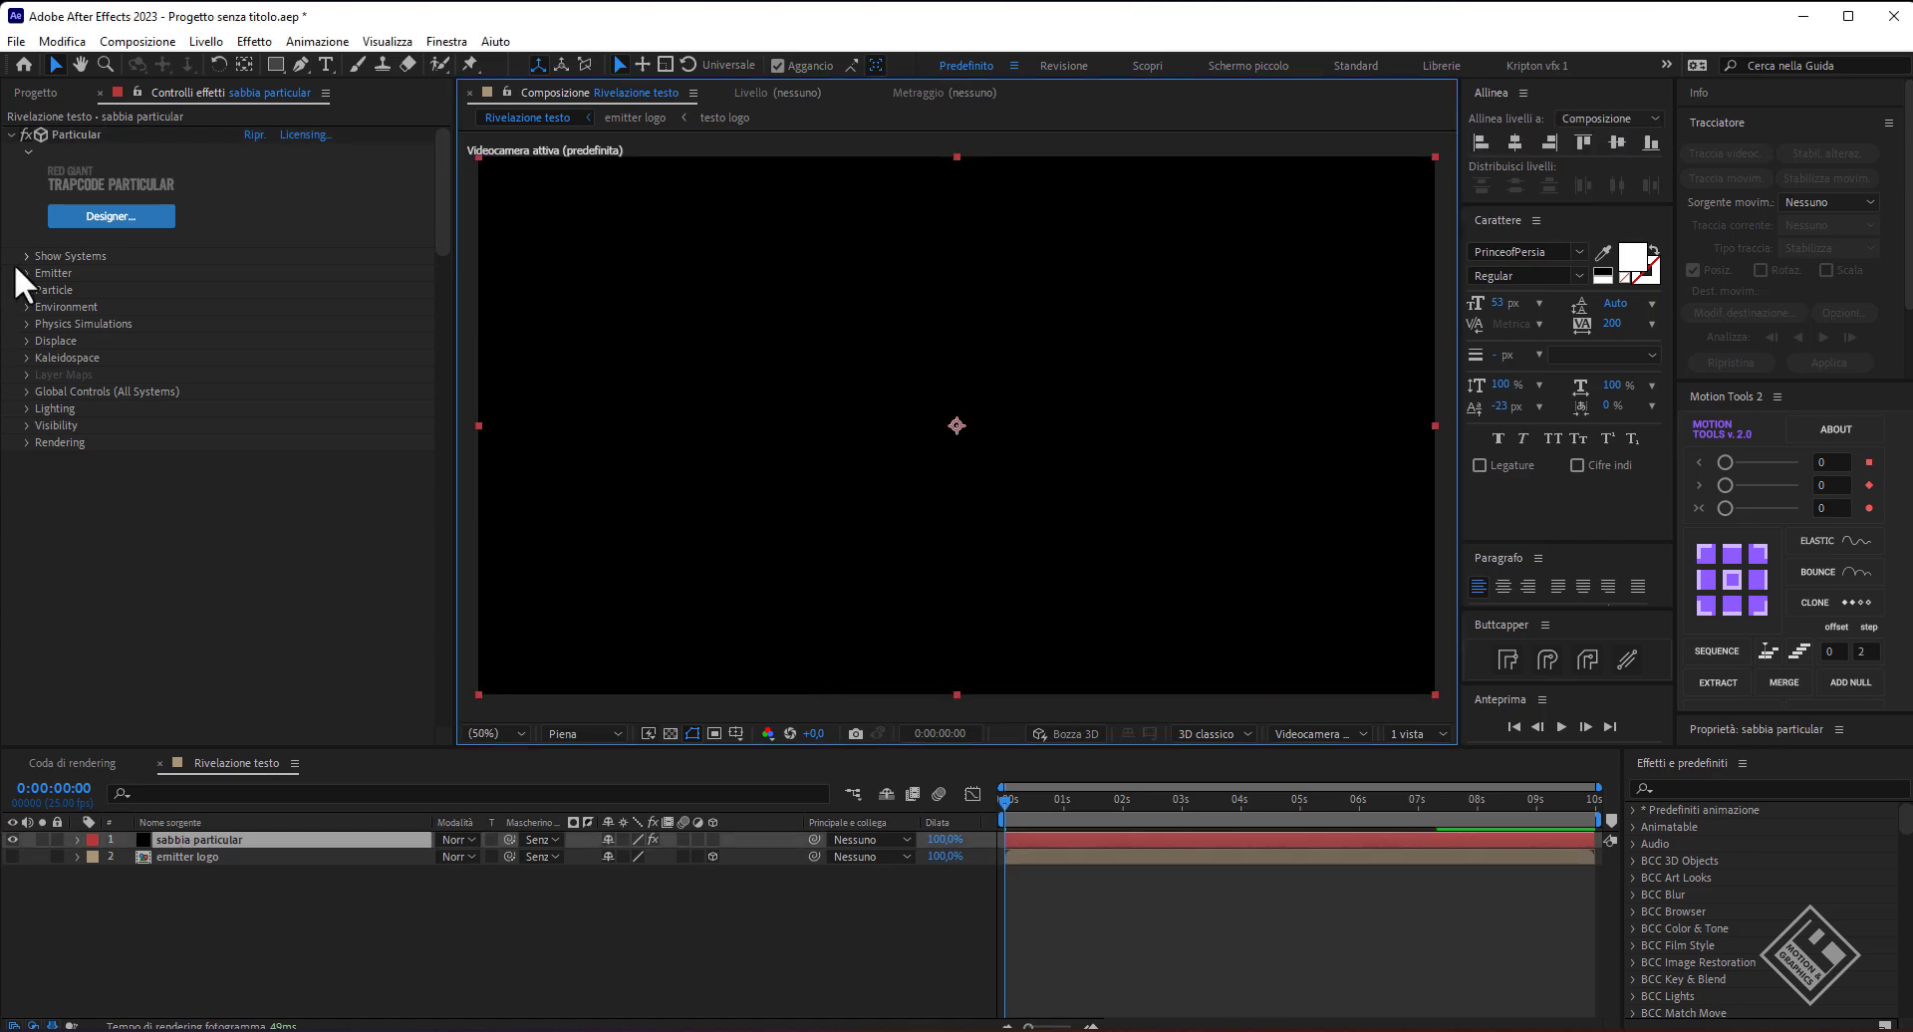
{"action": "left_click", "coordinate": [22, 267]}
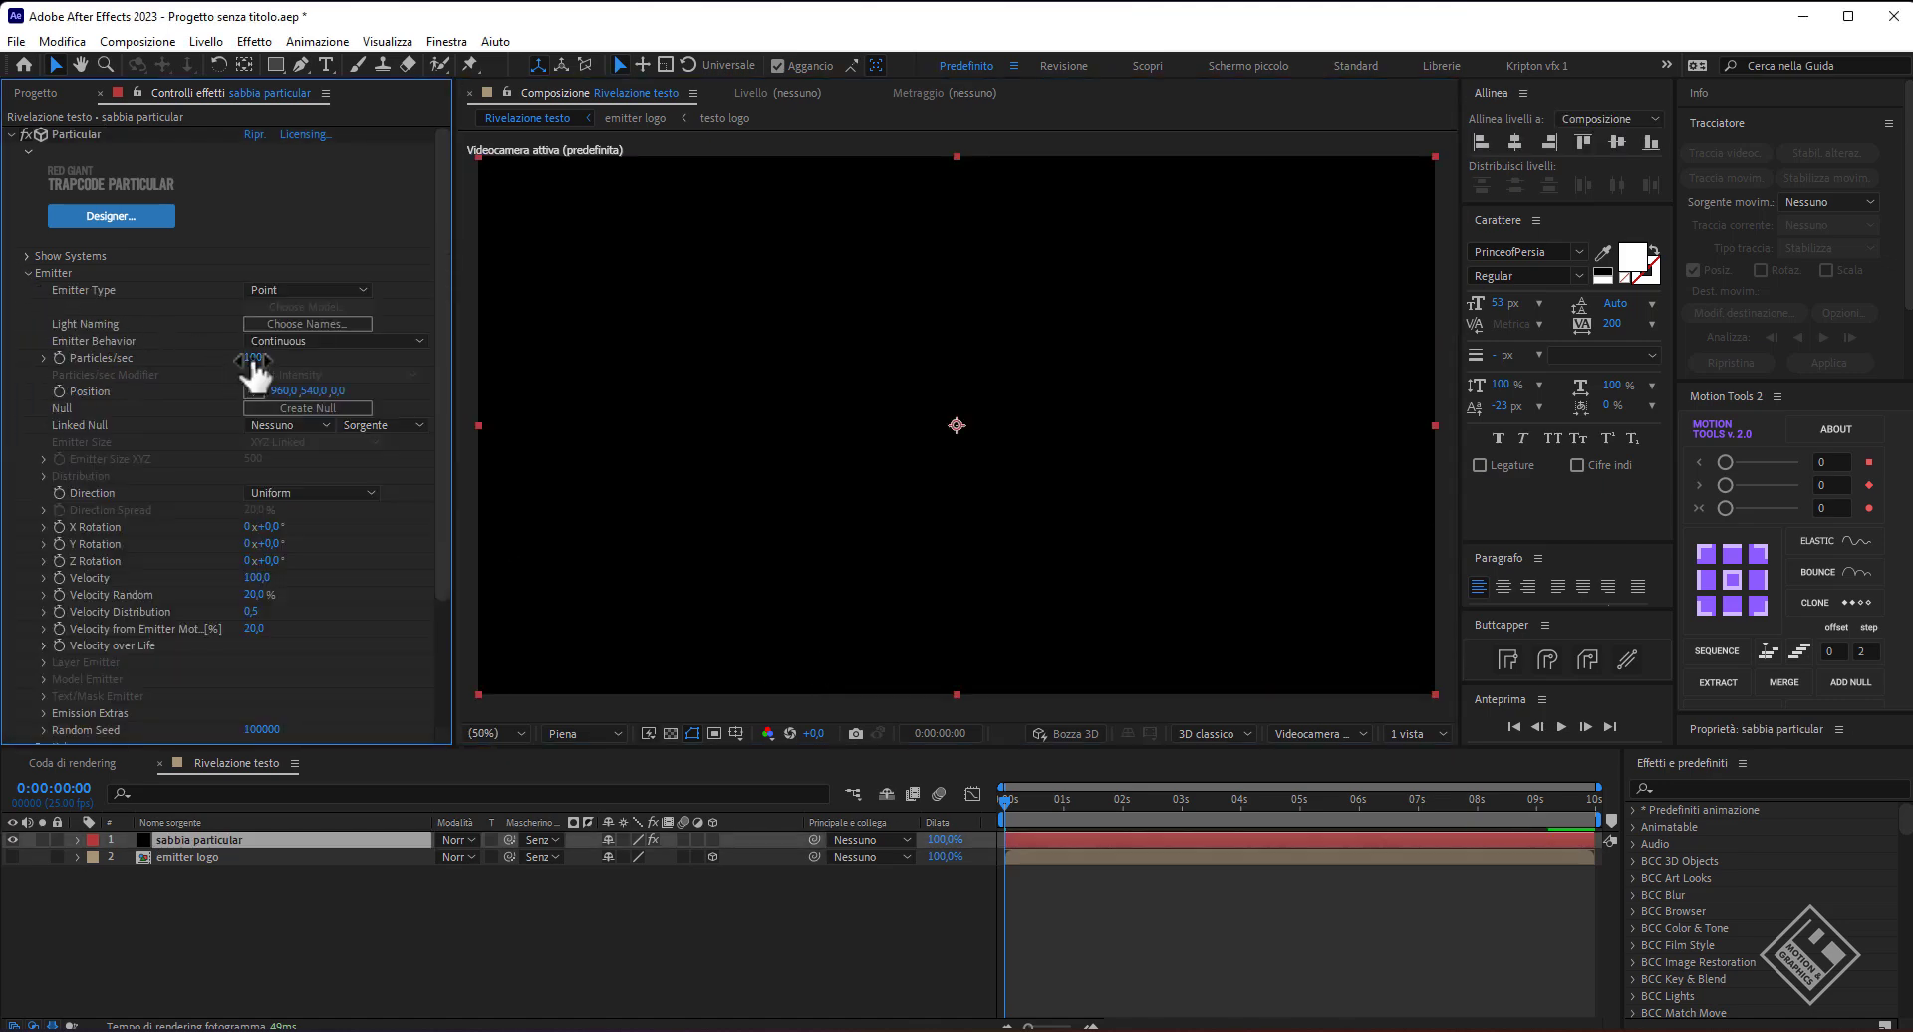
- Set Particles/sec to 300000 and keyframe it at three seconds
{"action": "left_click", "coordinate": [254, 358]}
{"action": "type", "text": "300"}
{"action": "type", "text": "00"}
{"action": "type", "text": "0"}
{"action": "key", "text": "Return"}
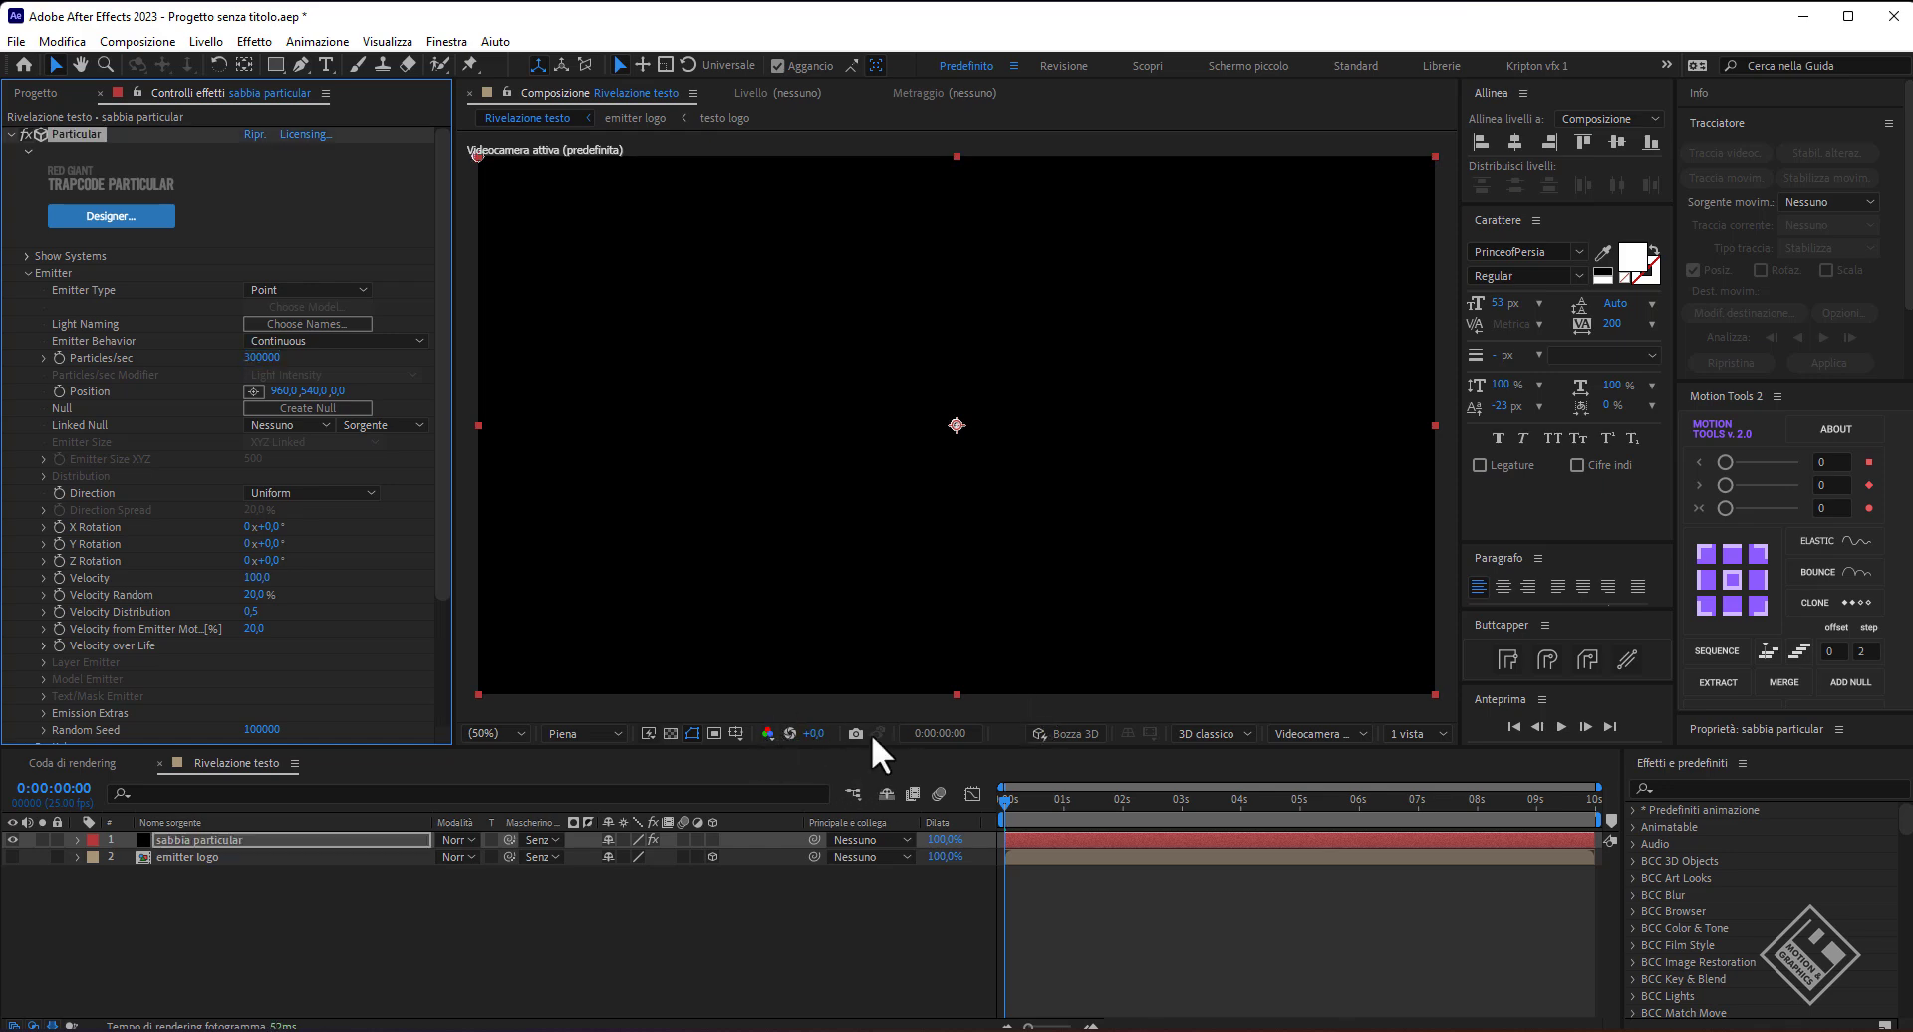
{"action": "left_click_drag", "start_coordinate": [1002, 797], "coordinate": [1181, 804]}
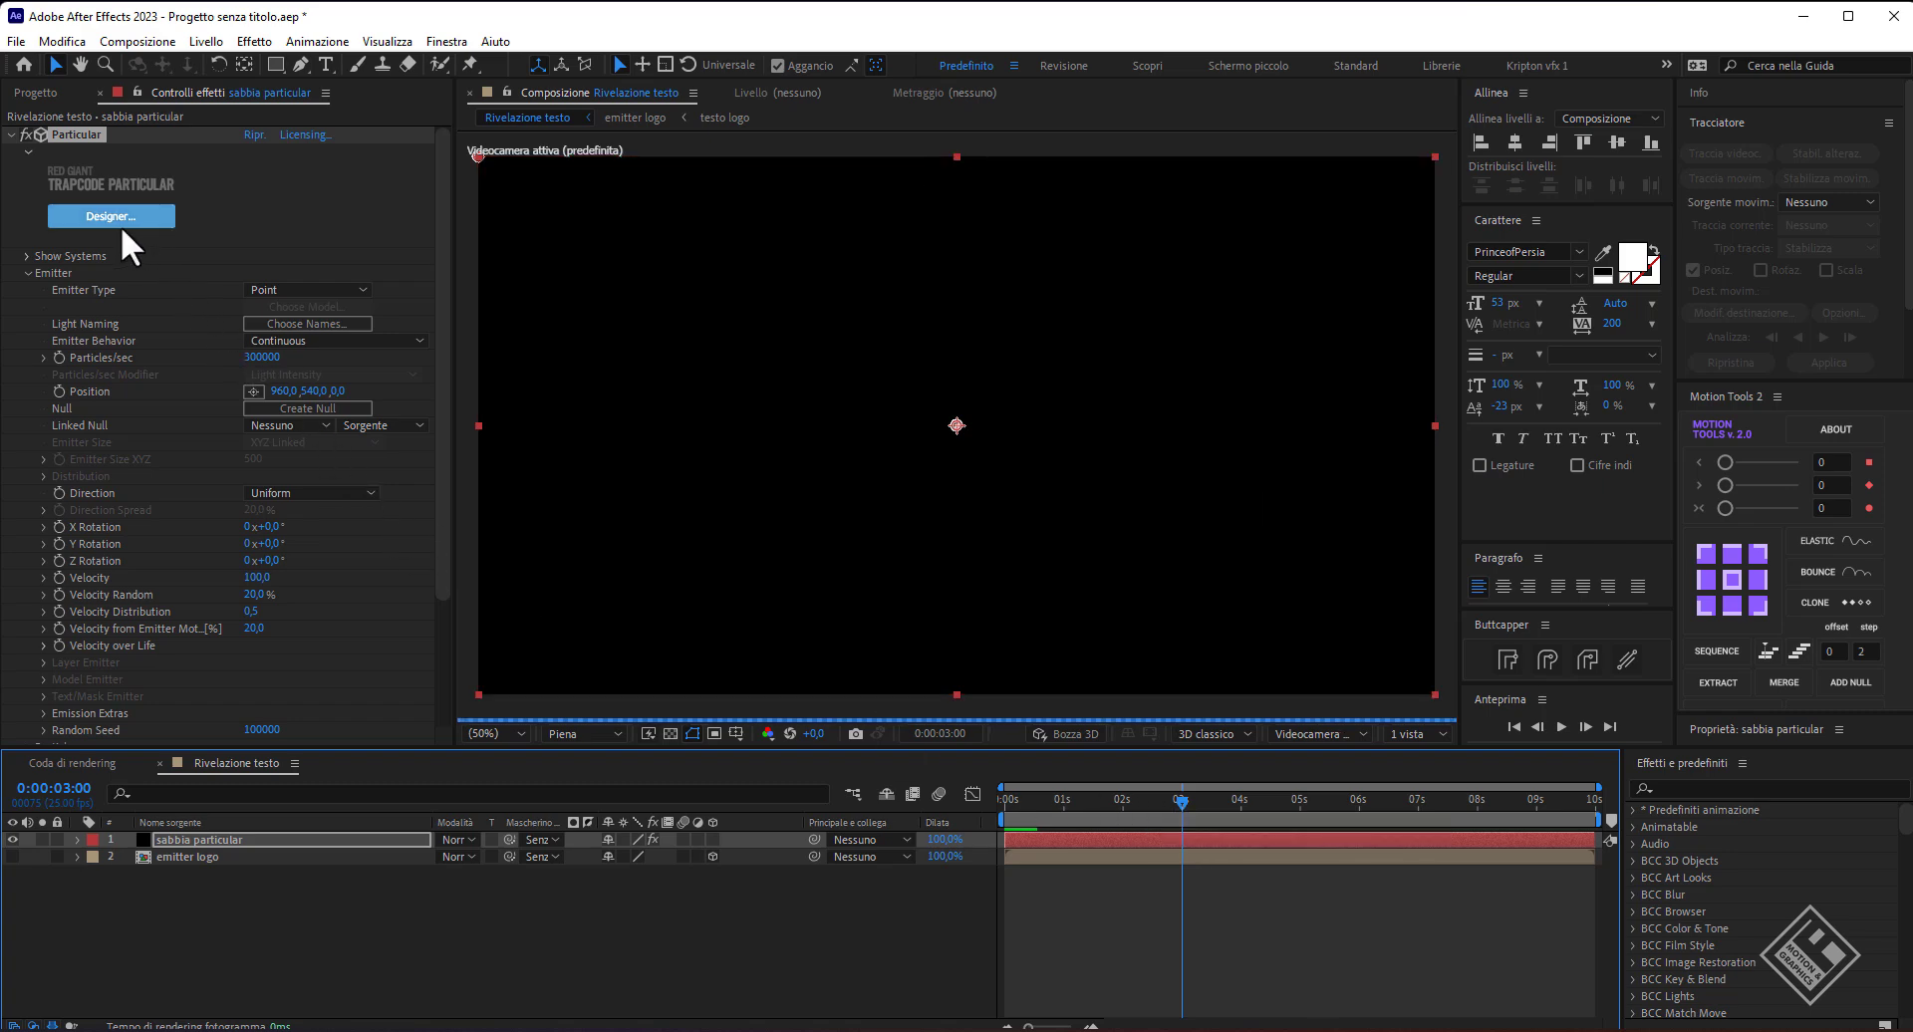
{"action": "left_click", "coordinate": [56, 357]}
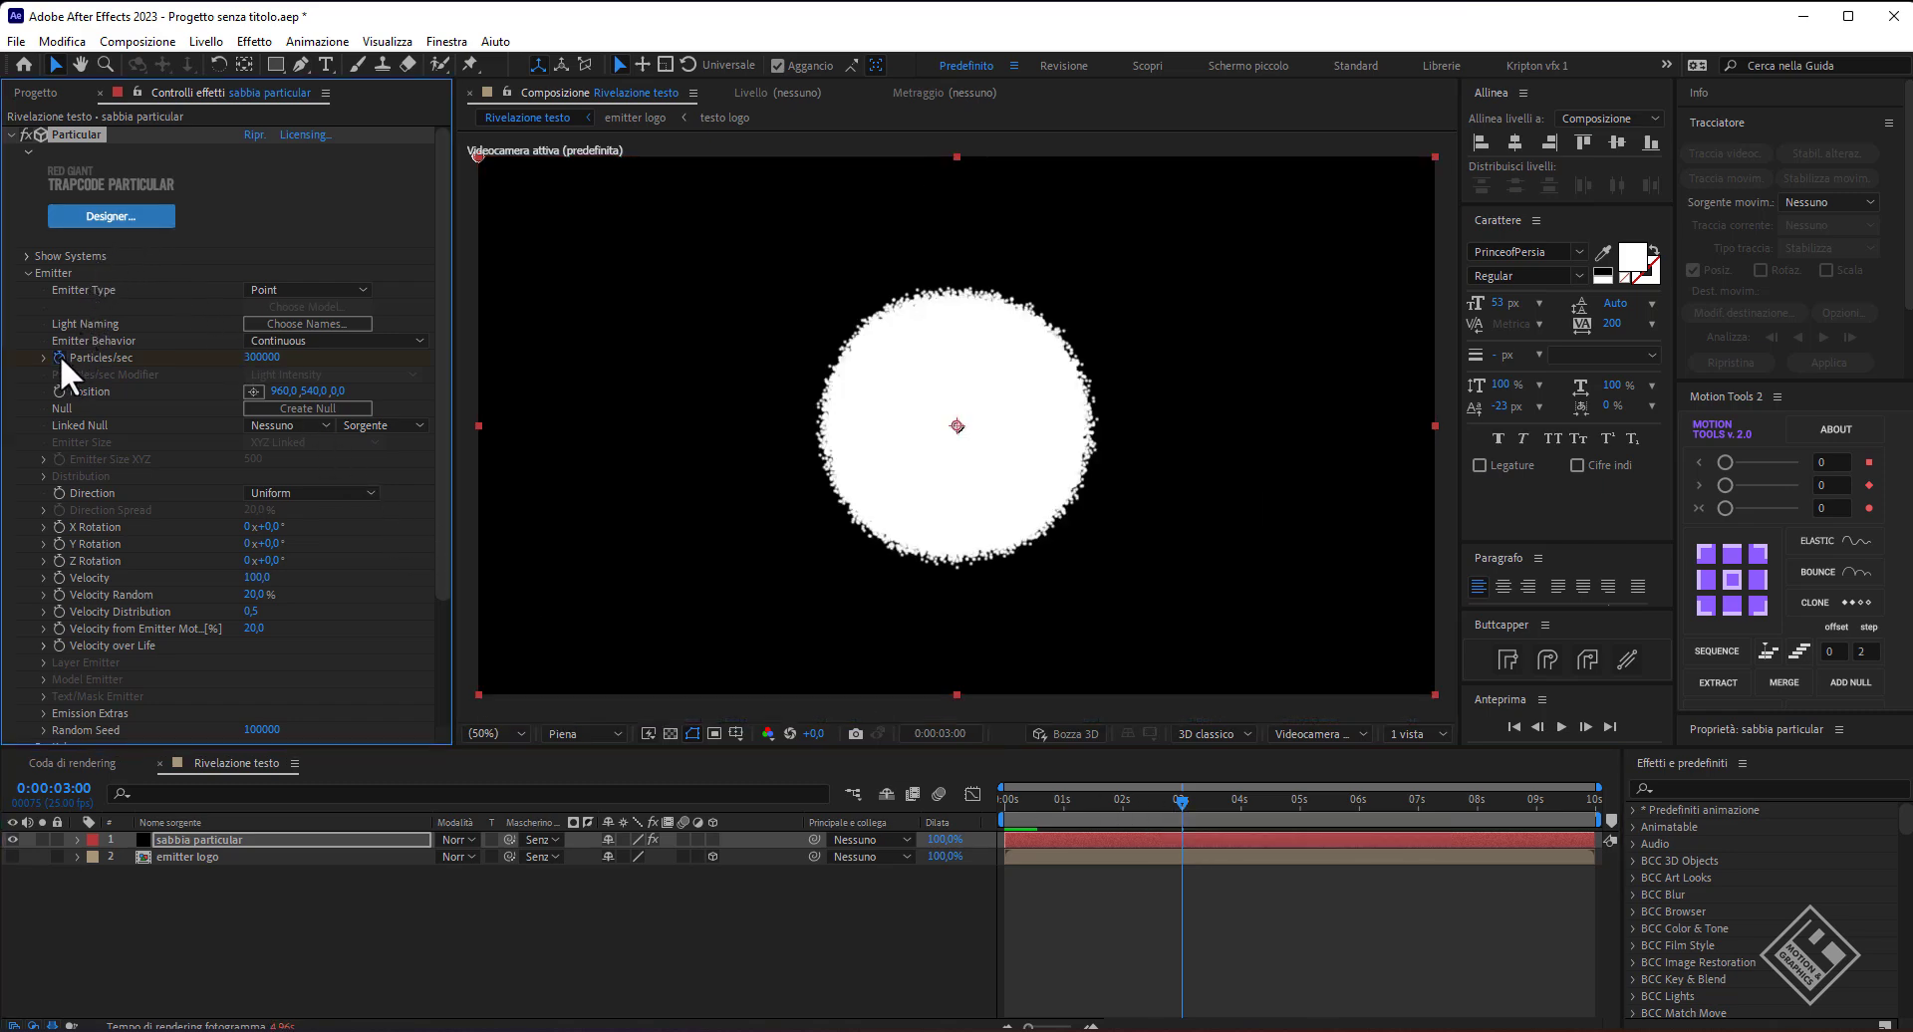
- One frame later, keyframe Particles/sec at 0 and show the layer's keyframes
{"action": "key", "text": "Page_Down"}
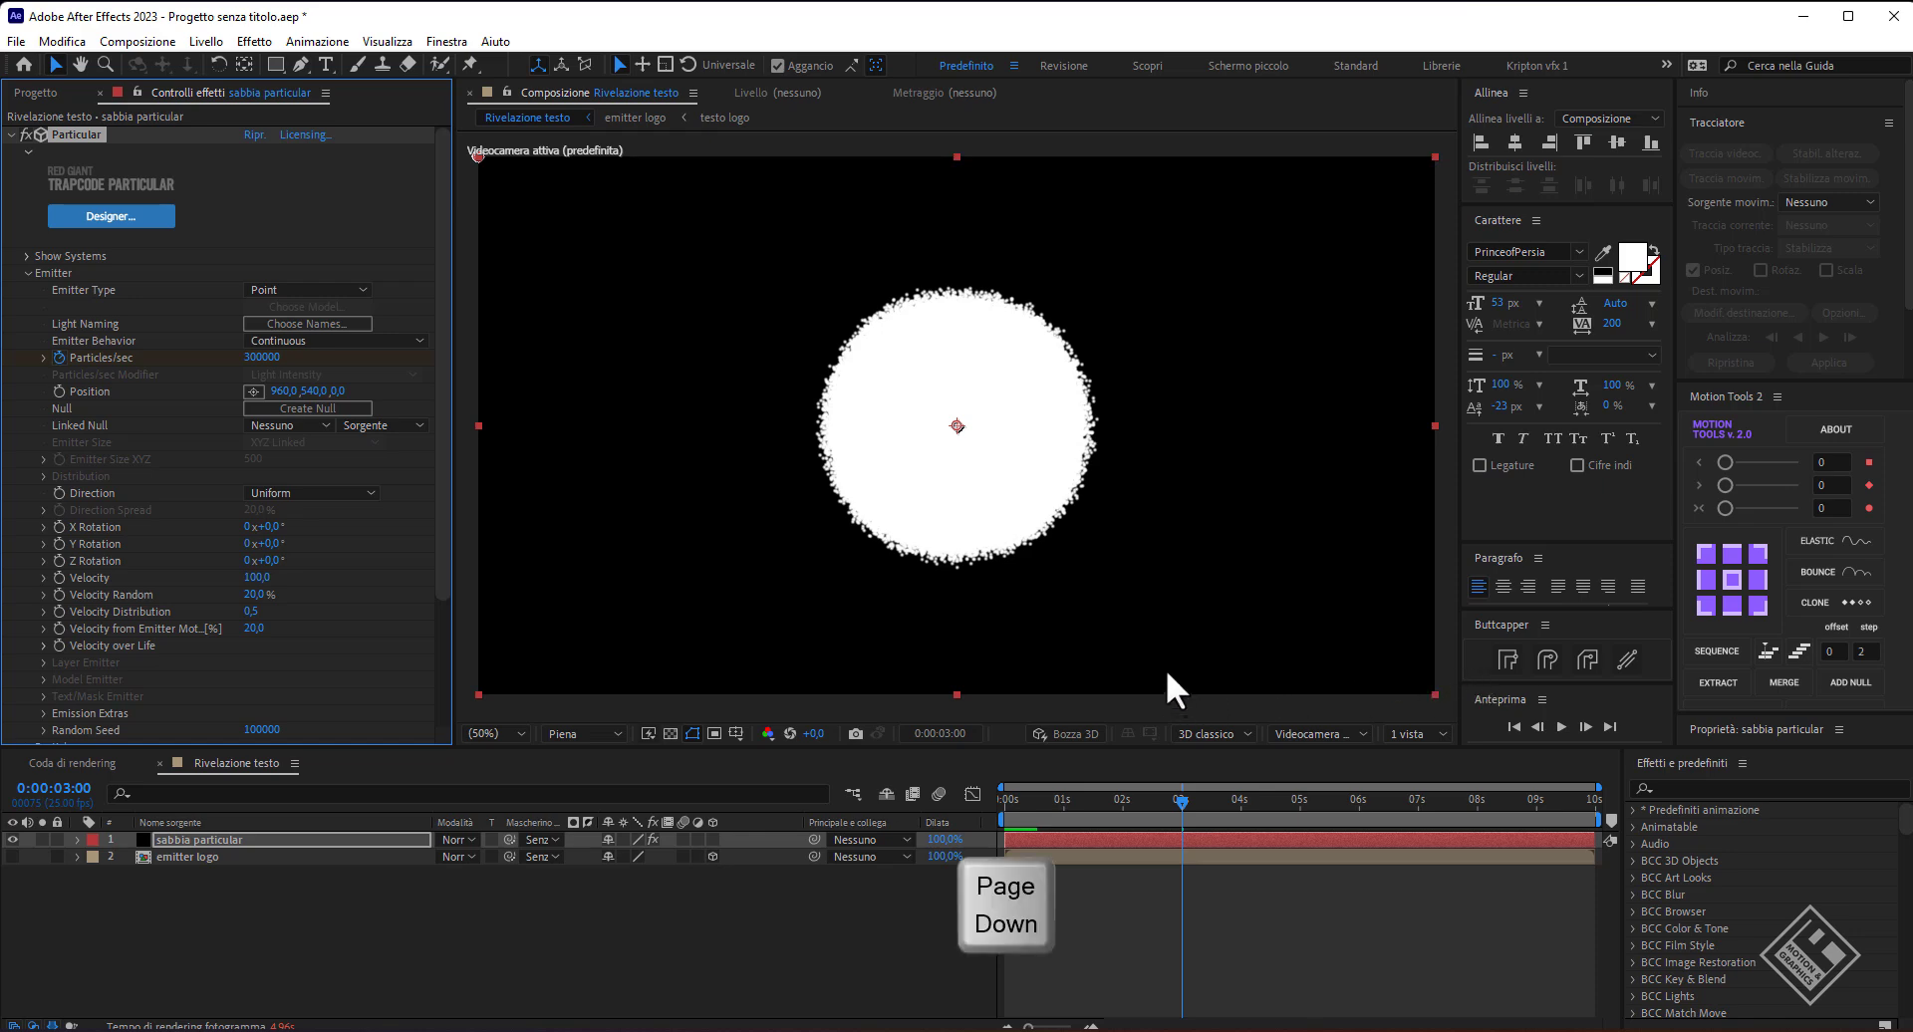
{"action": "left_click", "coordinate": [251, 356]}
{"action": "type", "text": "0"}
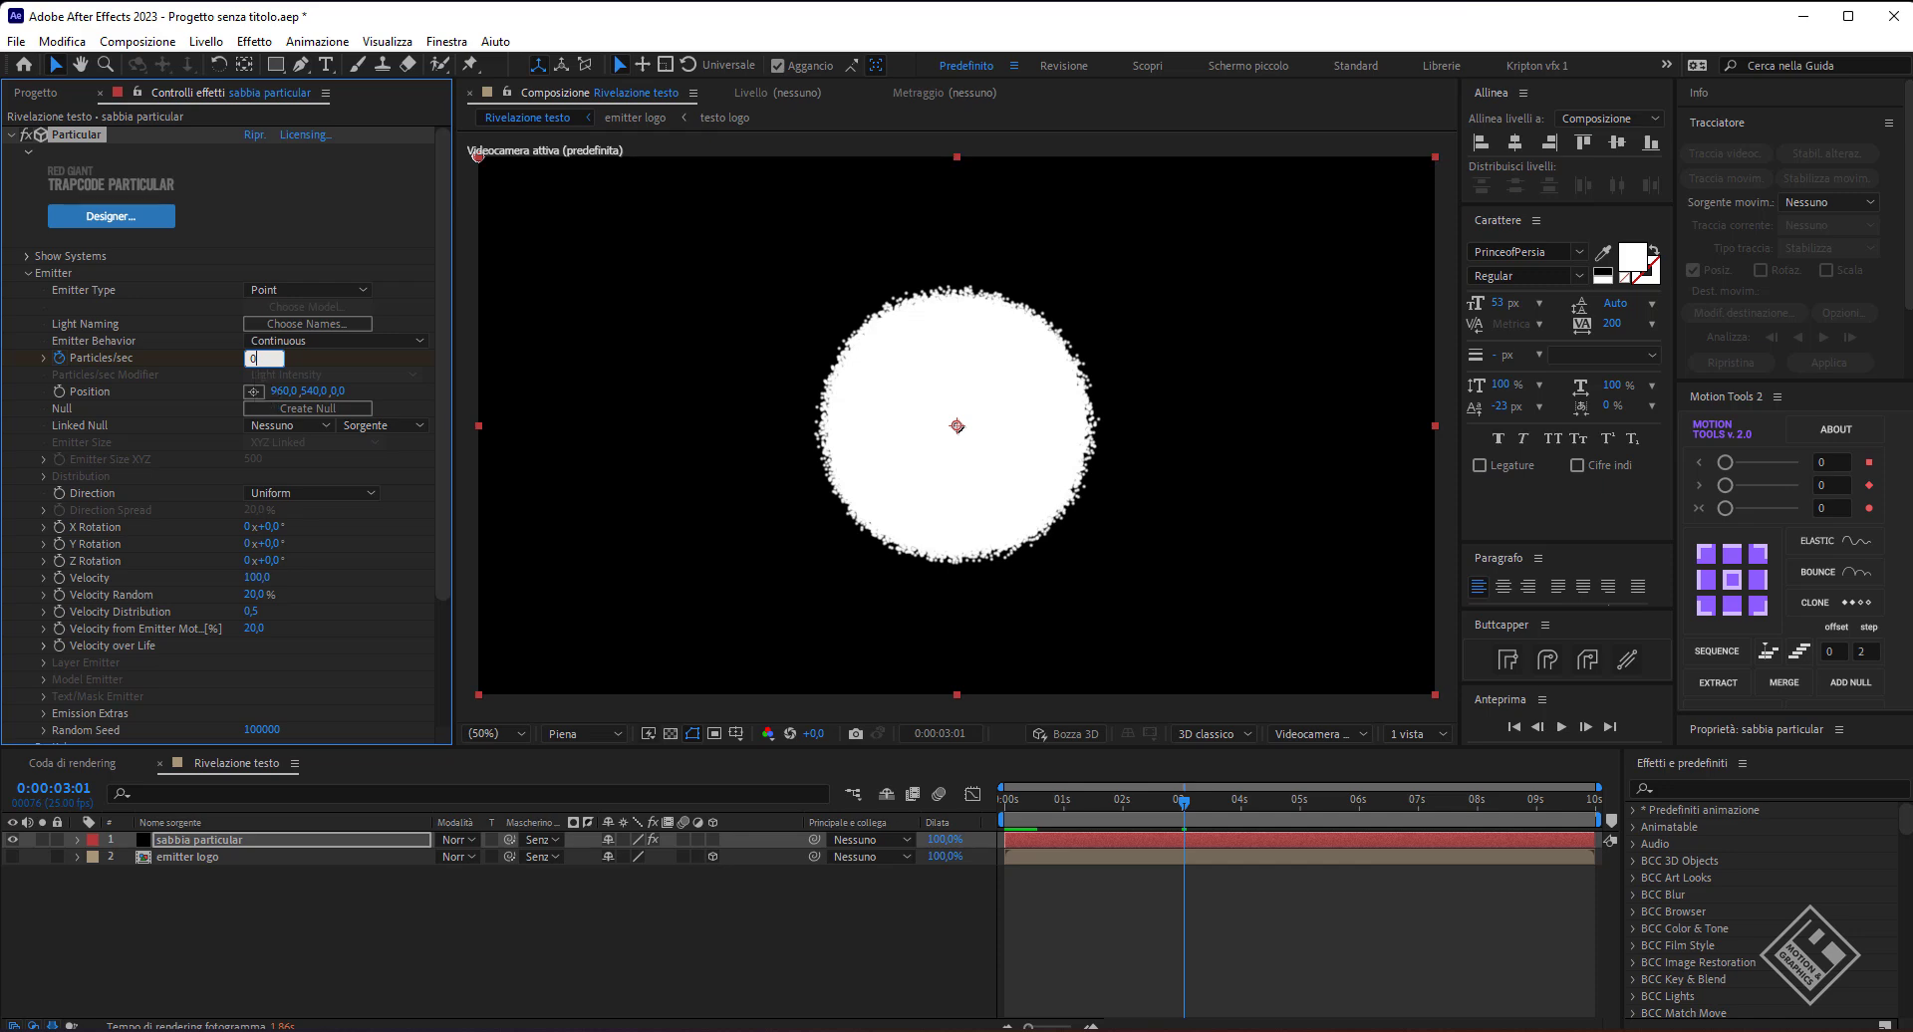
{"action": "key", "text": "Return"}
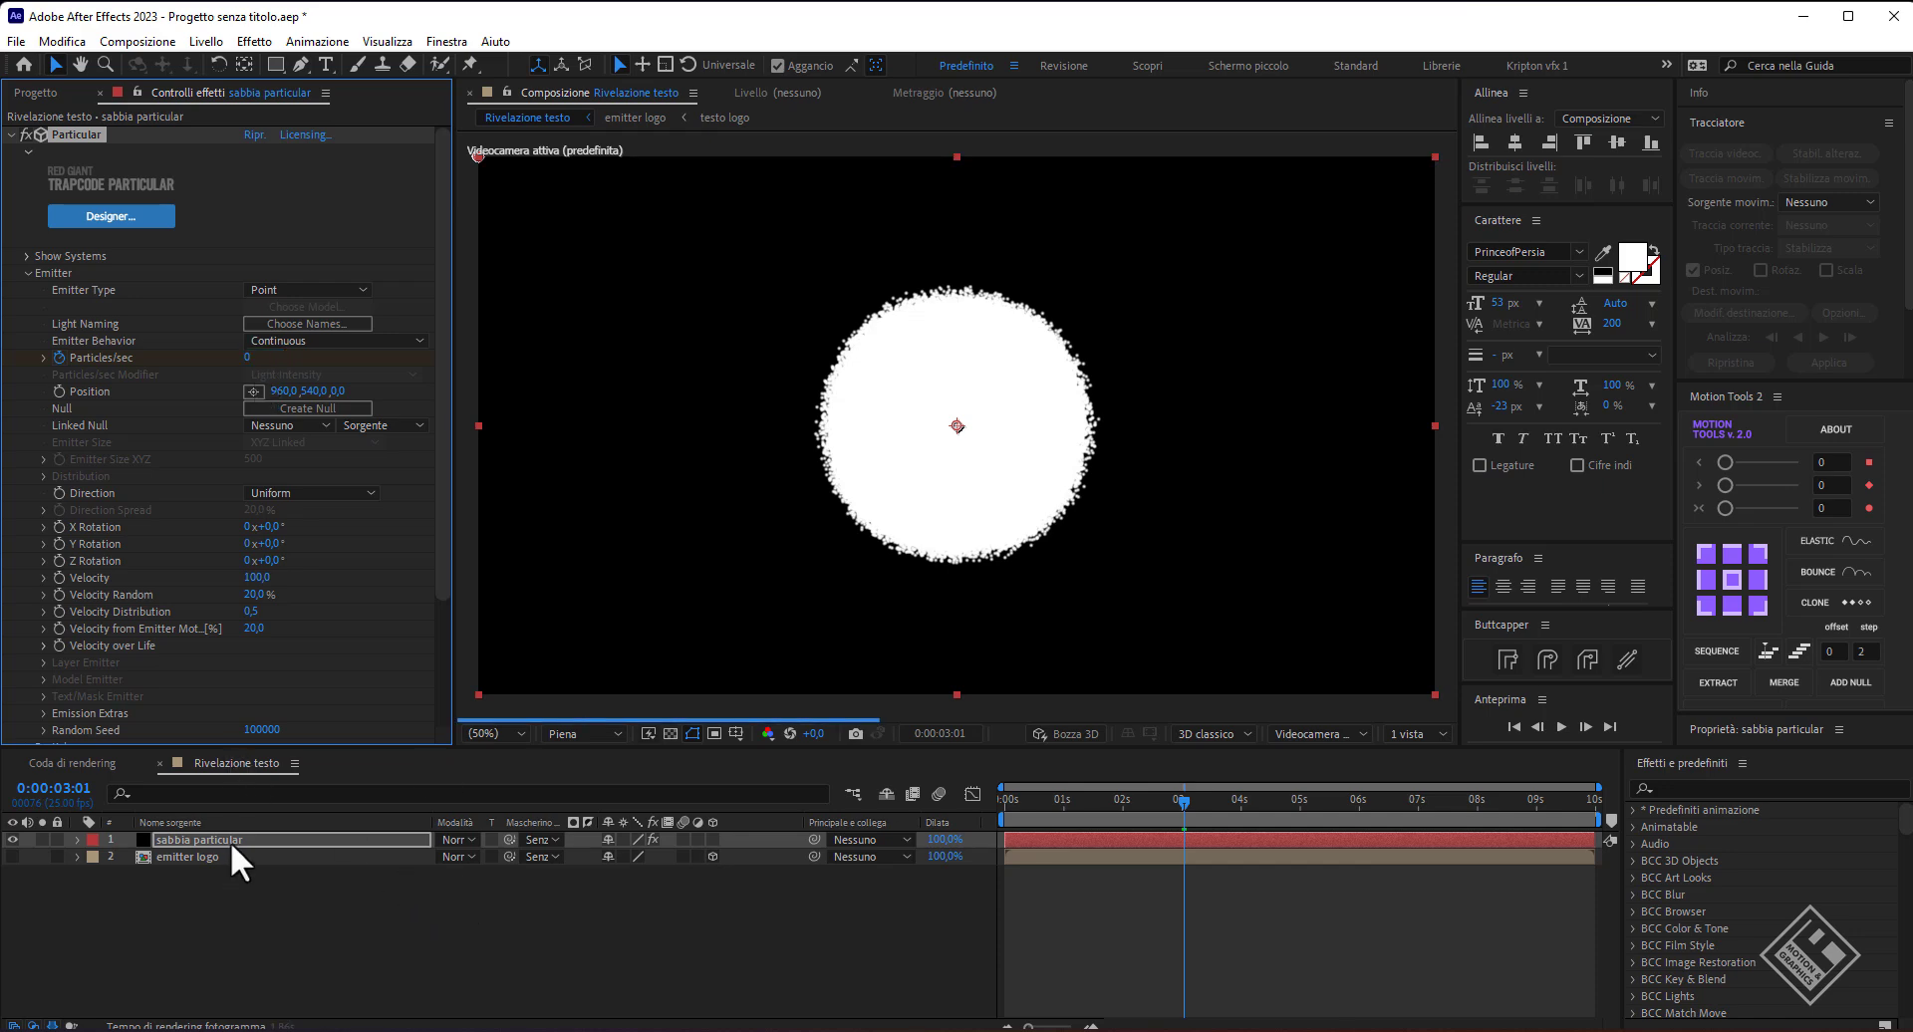
{"action": "left_click", "coordinate": [235, 838]}
{"action": "key", "text": "u"}
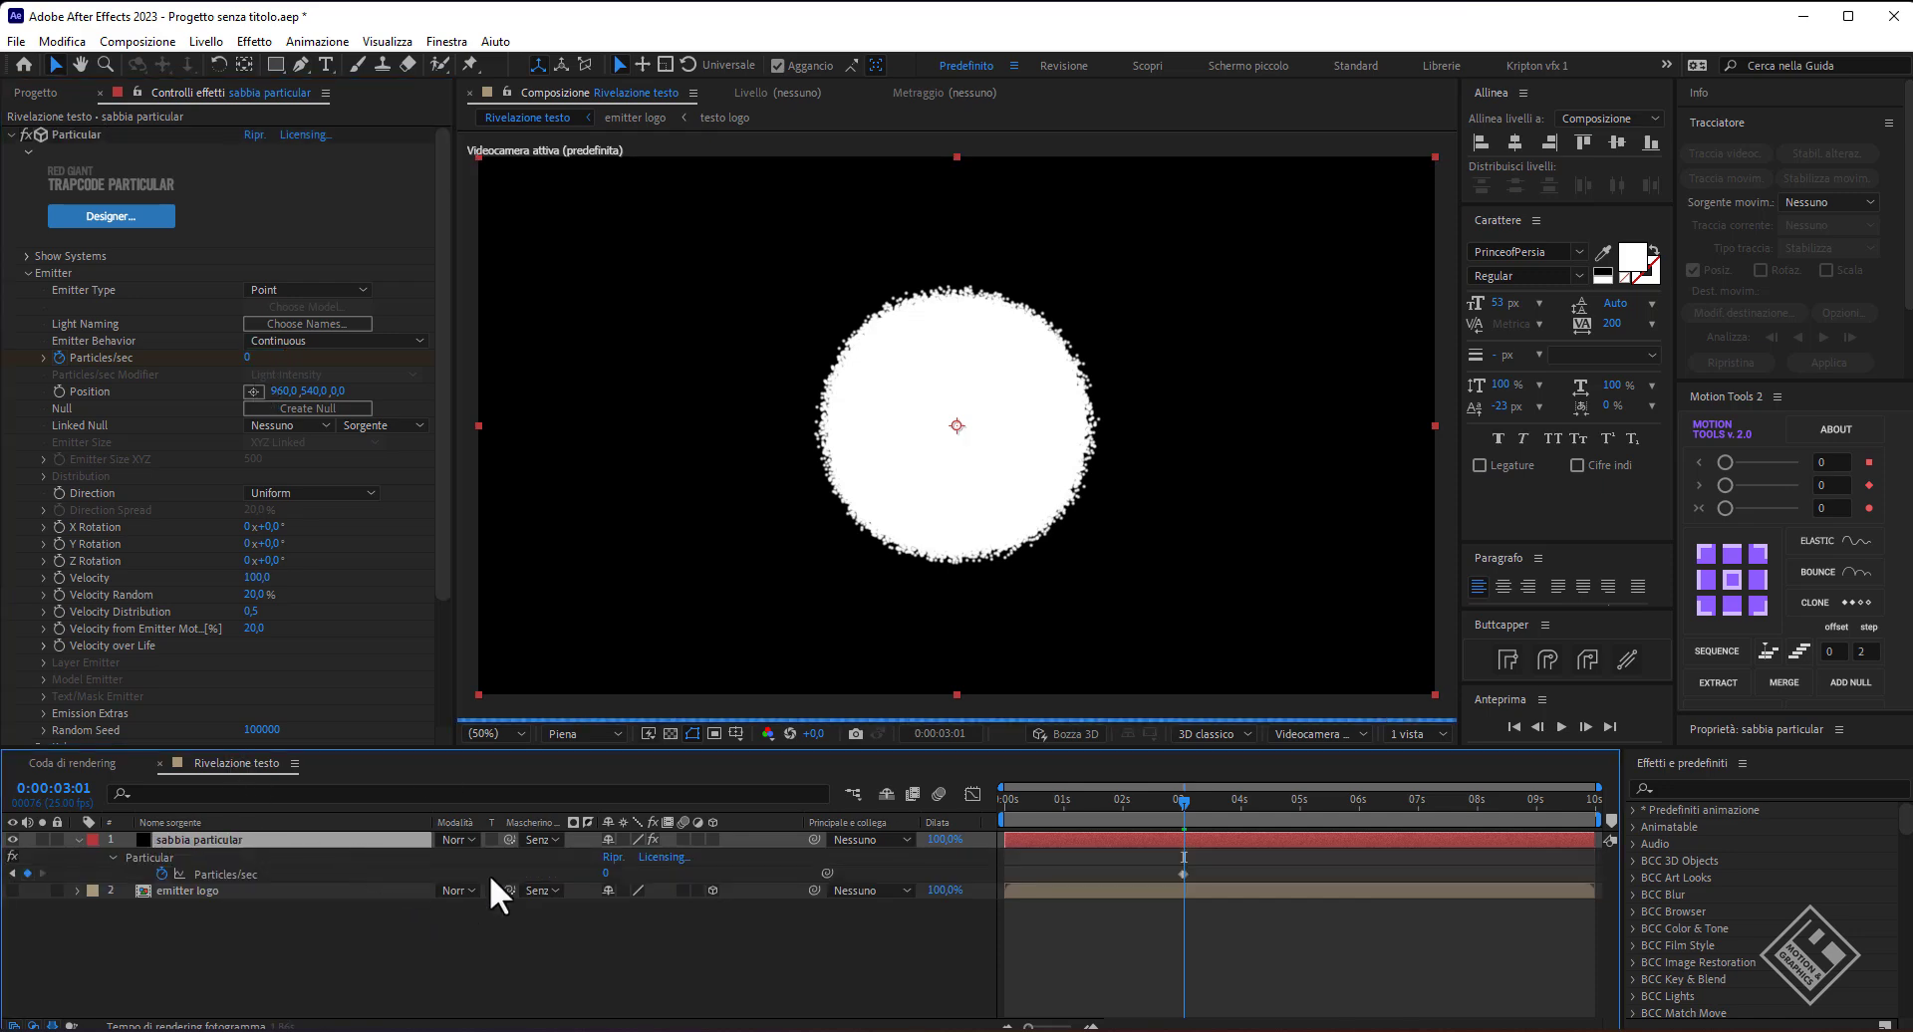
{"action": "left_click_drag", "start_coordinate": [1027, 1024], "coordinate": [1056, 1024]}
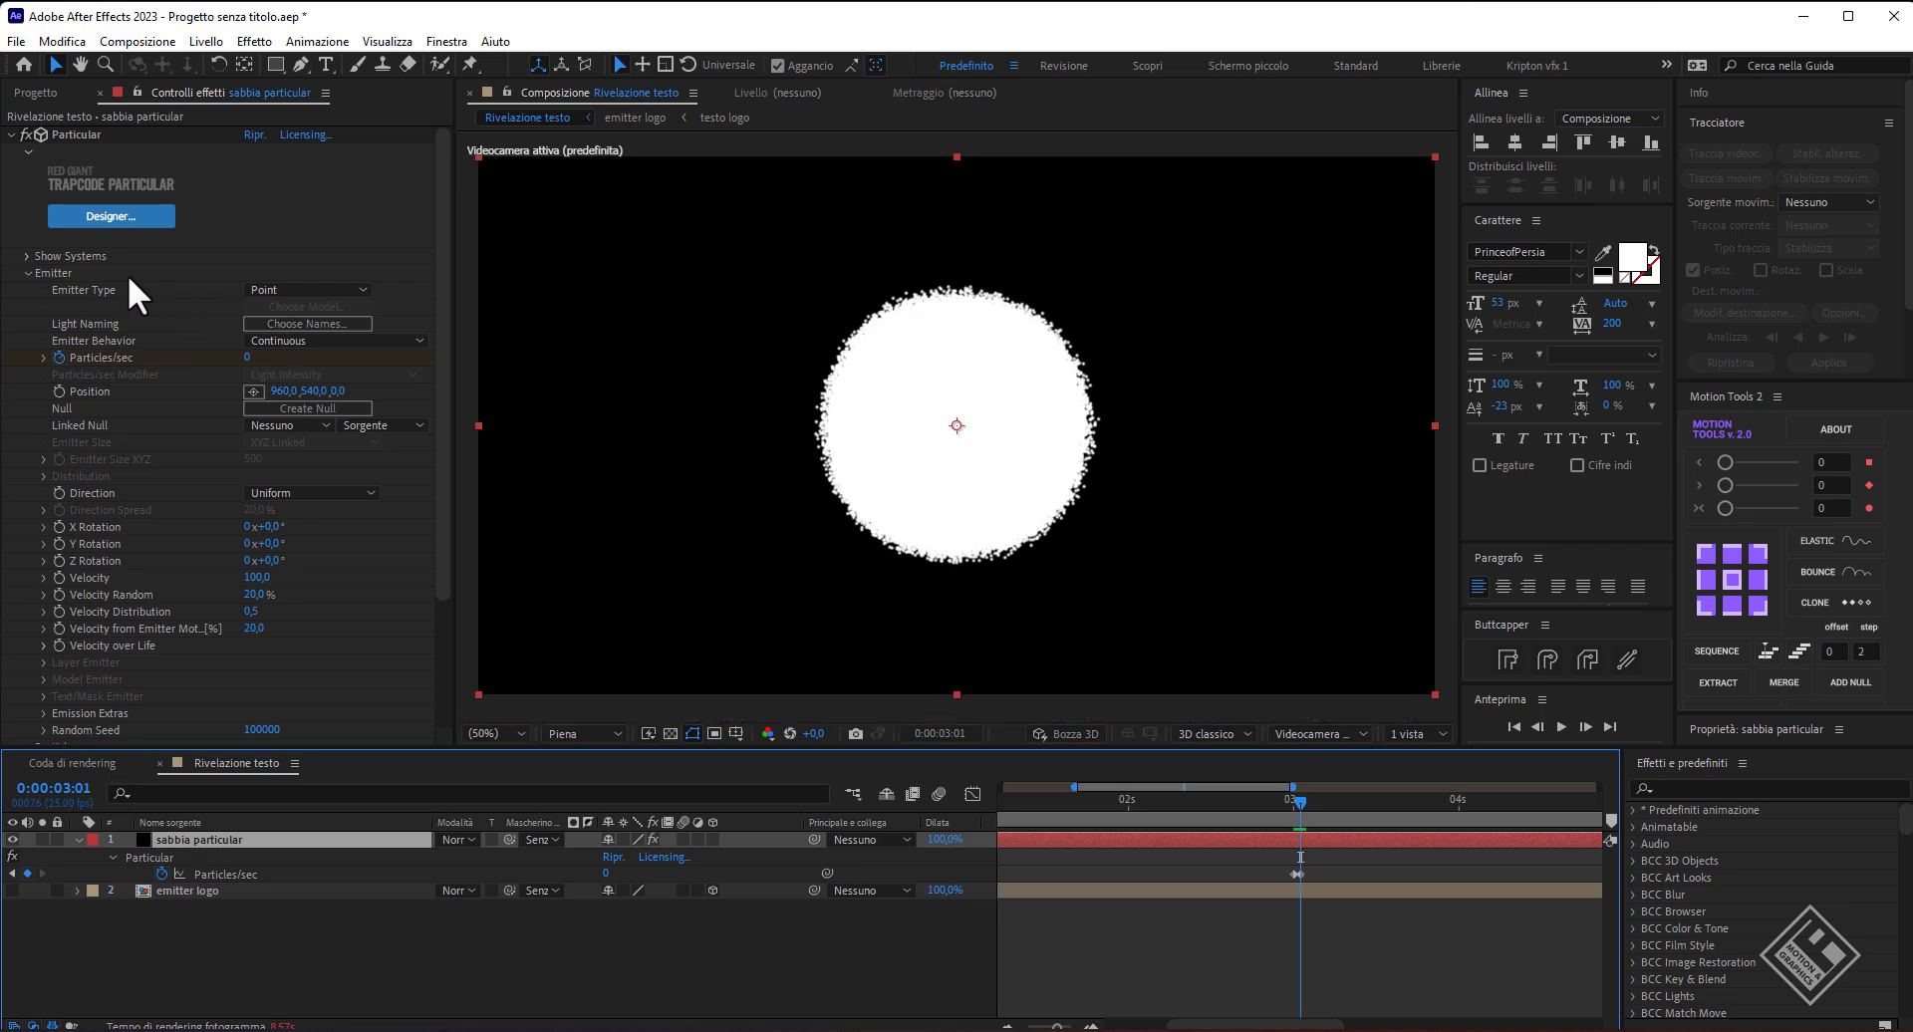
- Switch the Particular emitter type to Light(s), dismissing the light emitter notice
{"action": "left_click", "coordinate": [307, 289]}
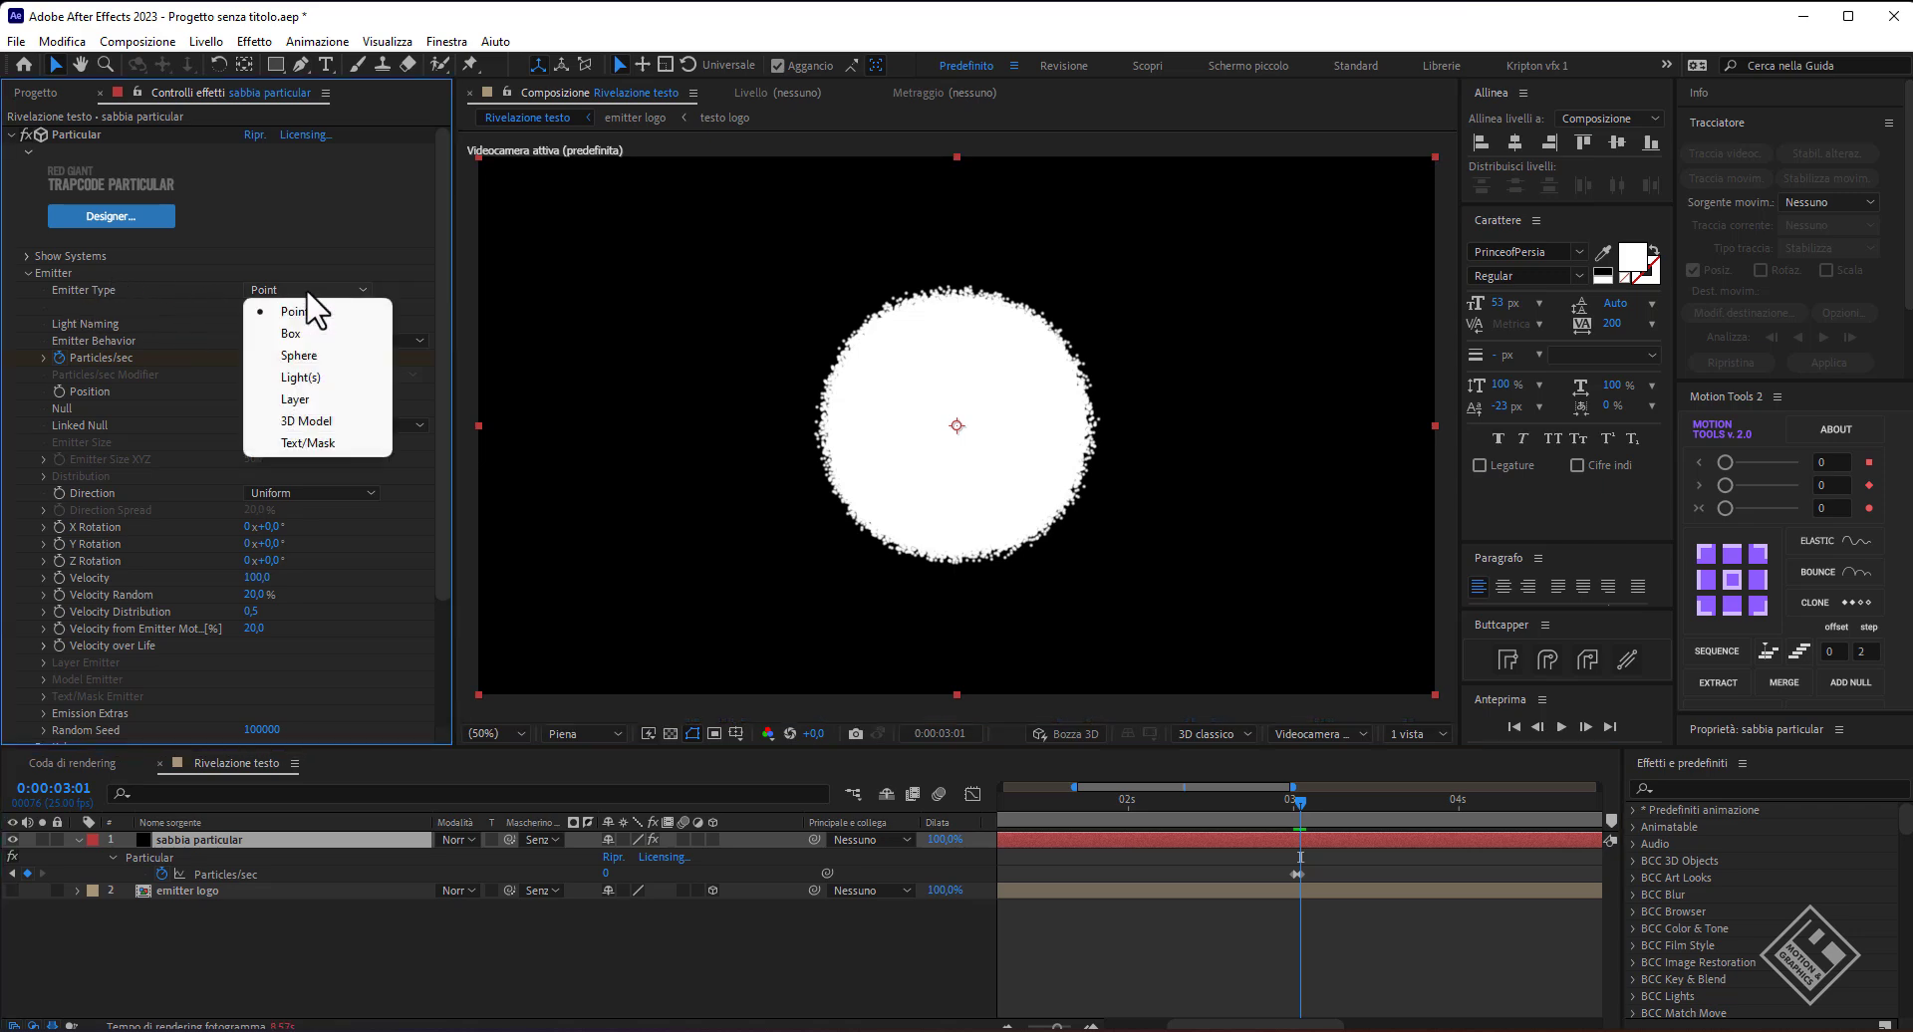
{"action": "left_click", "coordinate": [302, 398]}
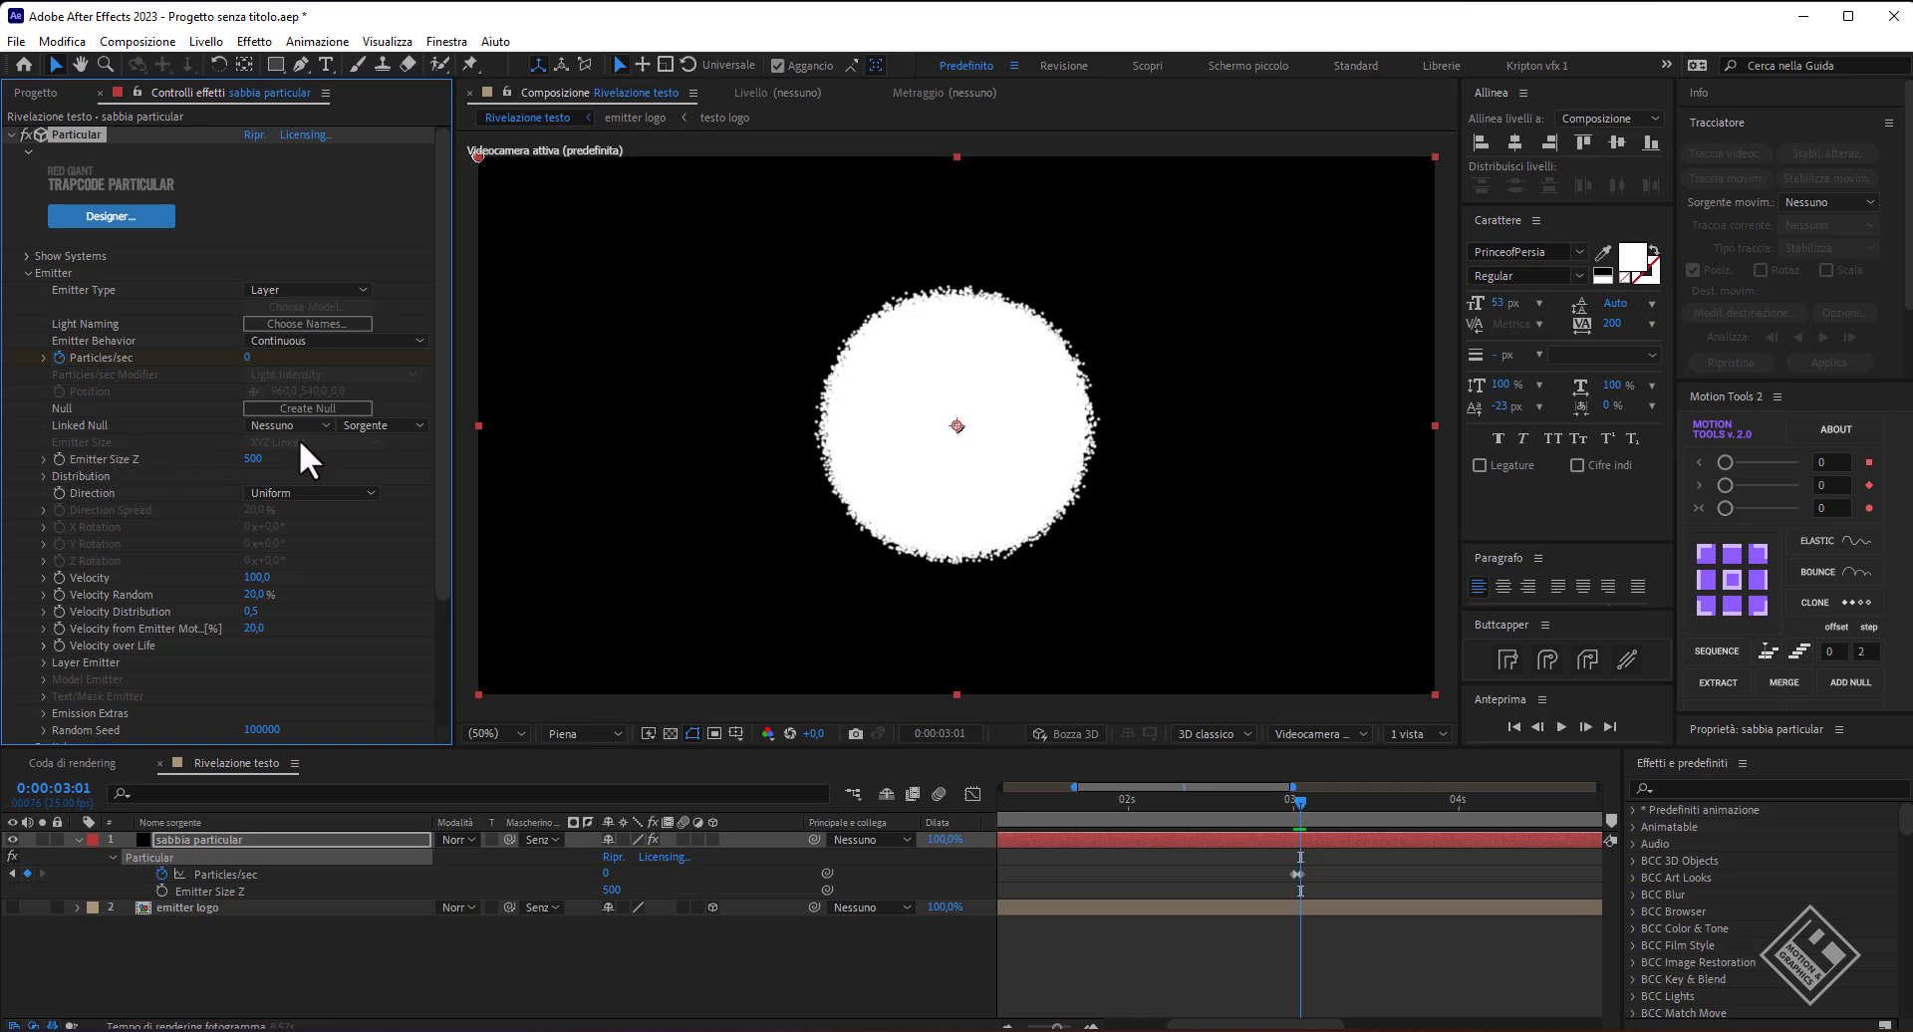
{"action": "left_click", "coordinate": [317, 289]}
{"action": "left_click", "coordinate": [309, 376]}
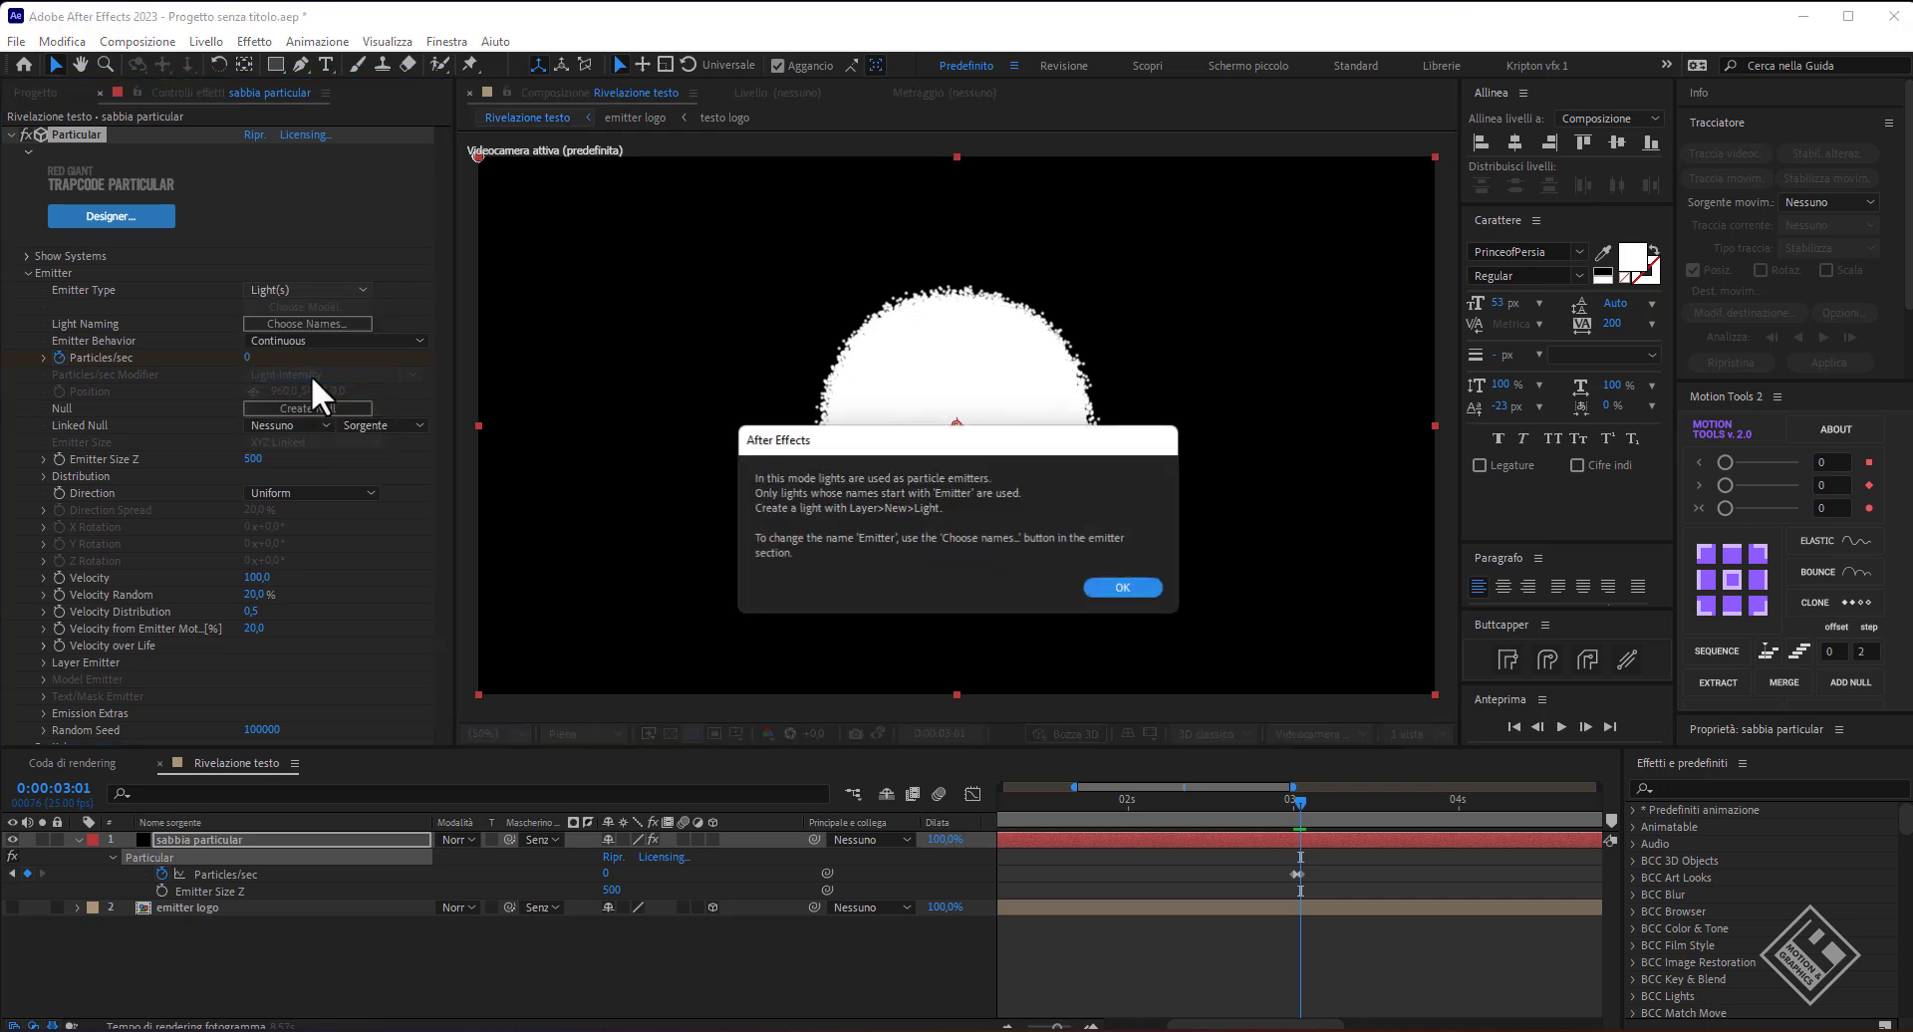
{"action": "left_click", "coordinate": [1144, 587]}
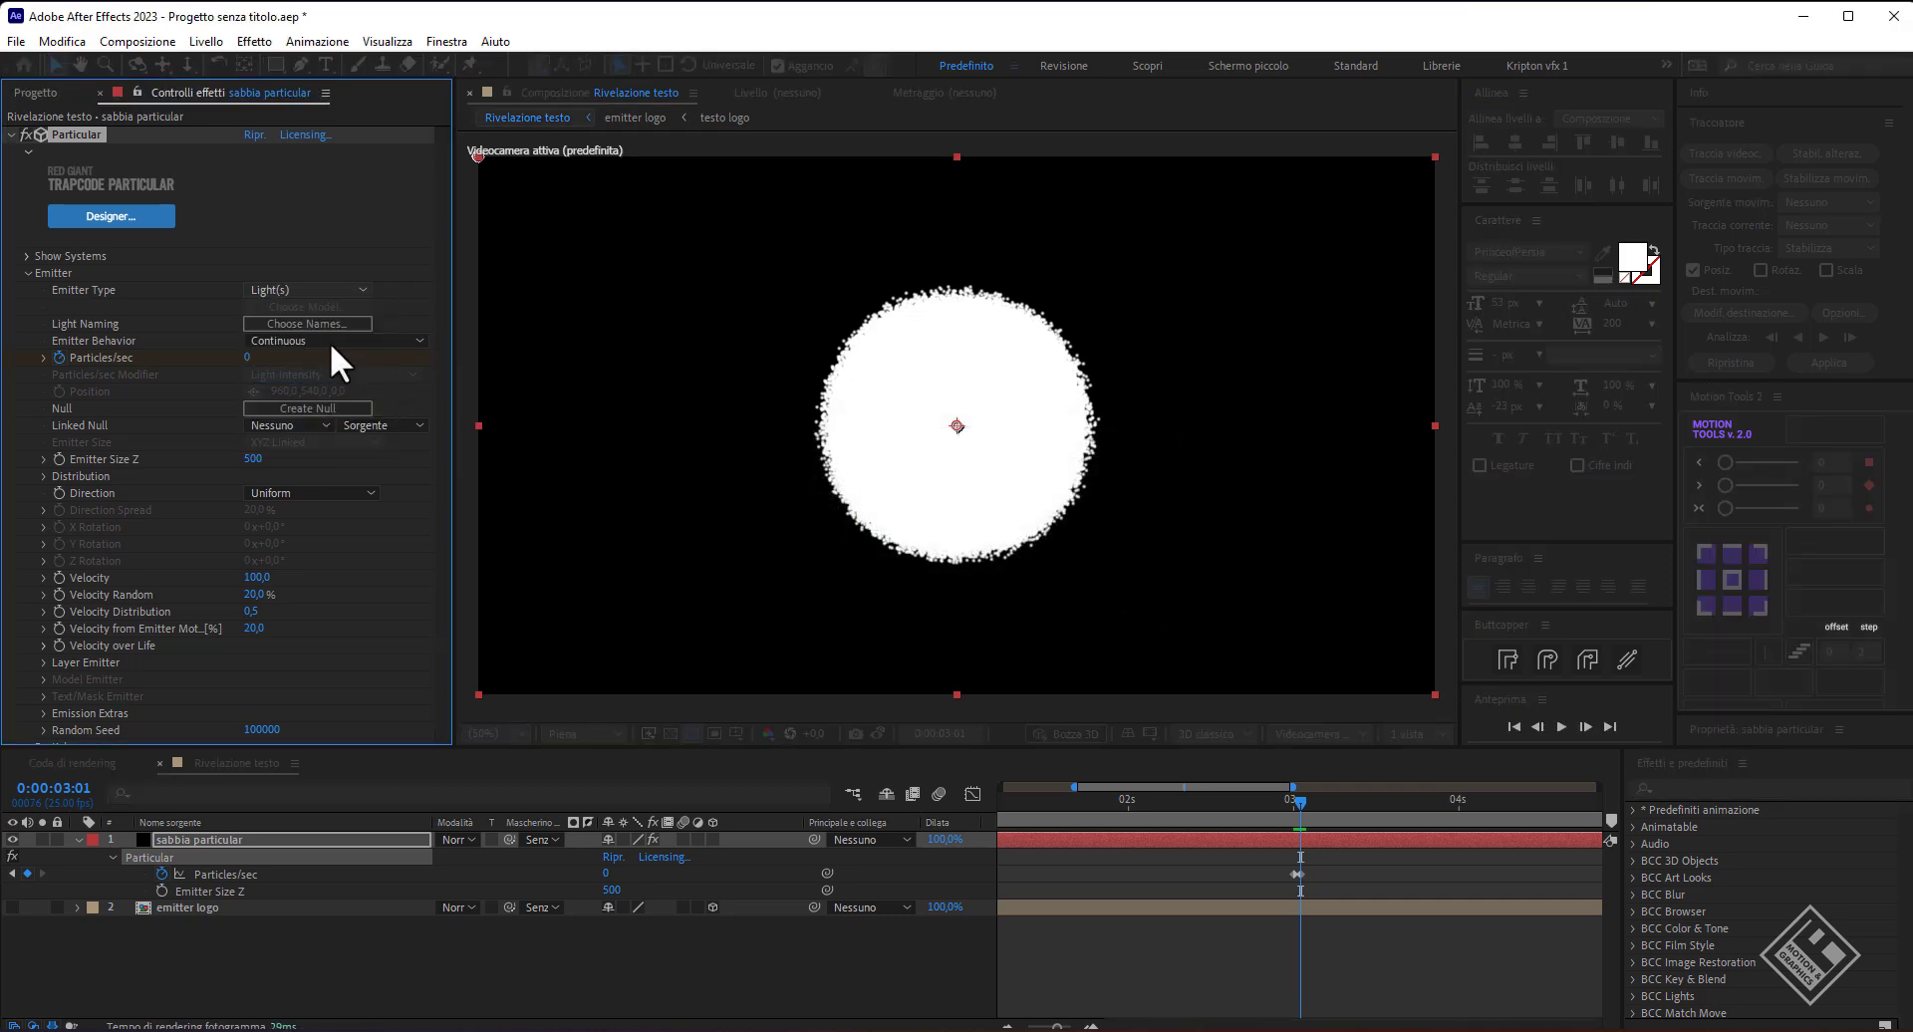
- Set Emitter Size to separate XYZ with X, Y and Z all 50
{"action": "left_click", "coordinate": [330, 443]}
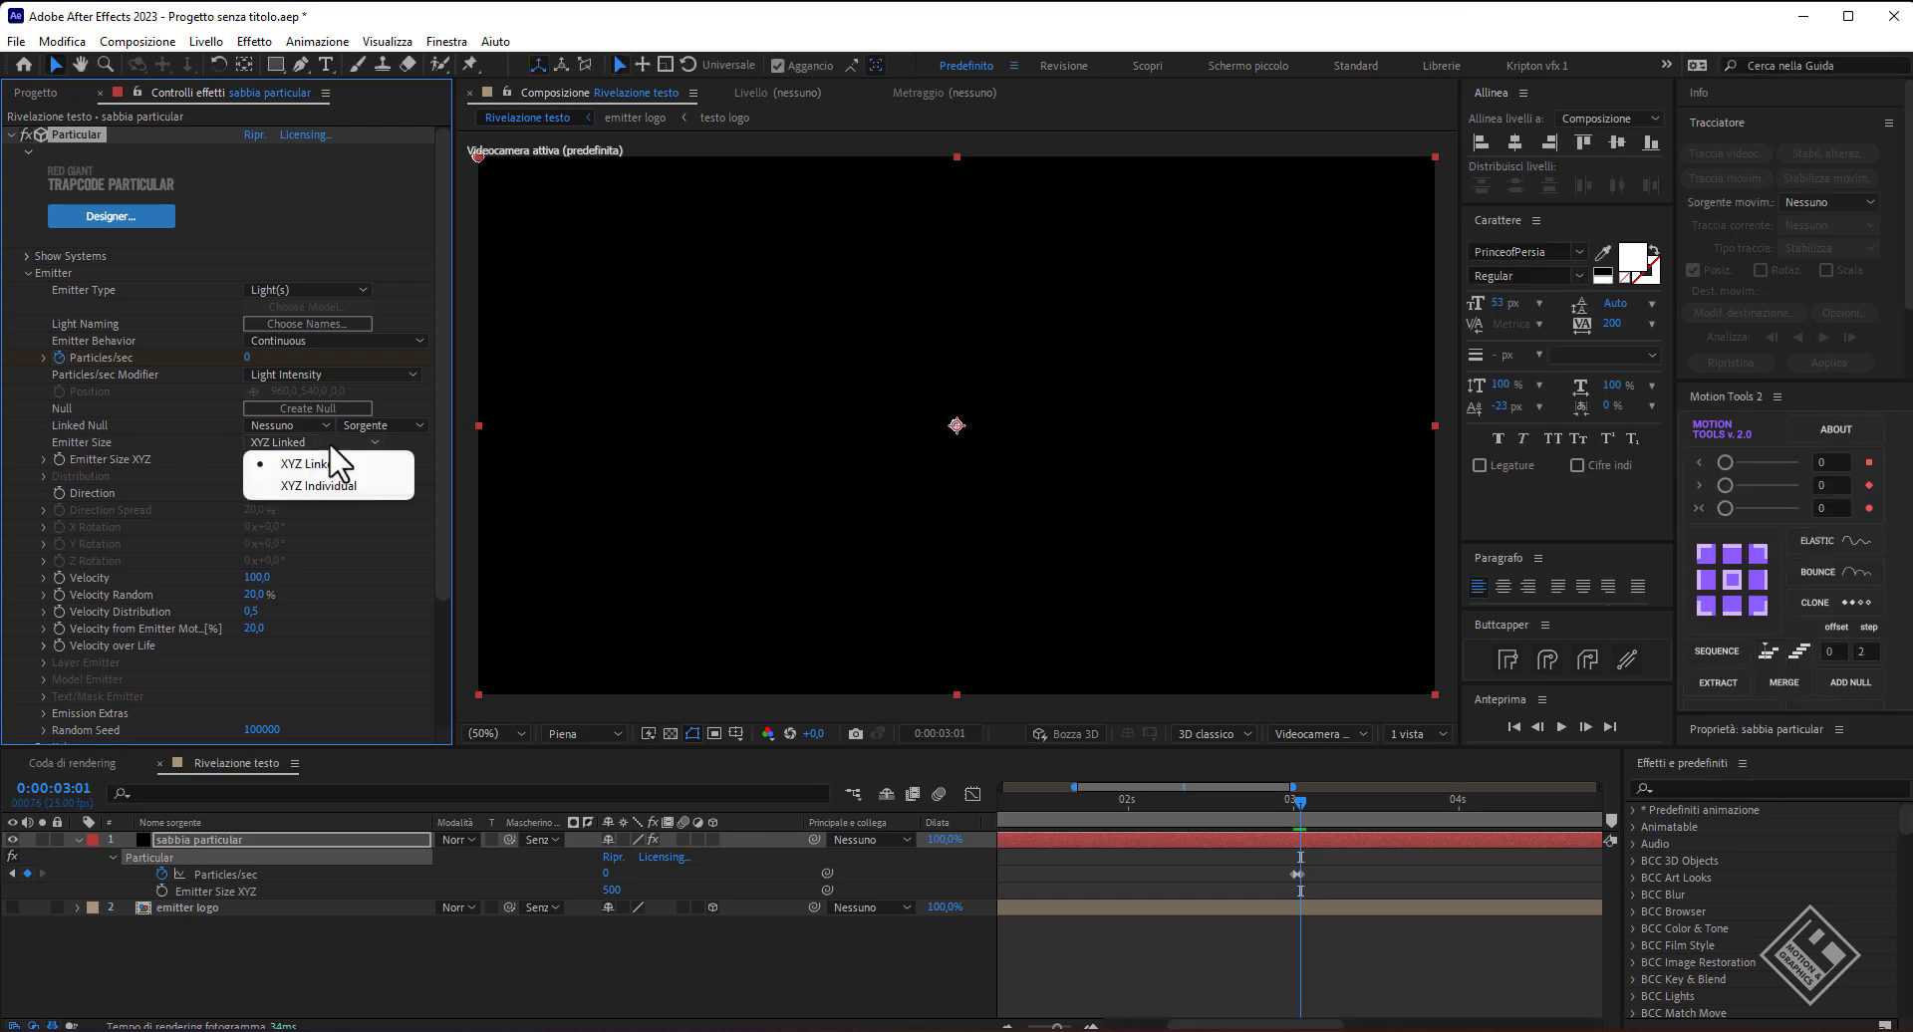
{"action": "left_click", "coordinate": [337, 476]}
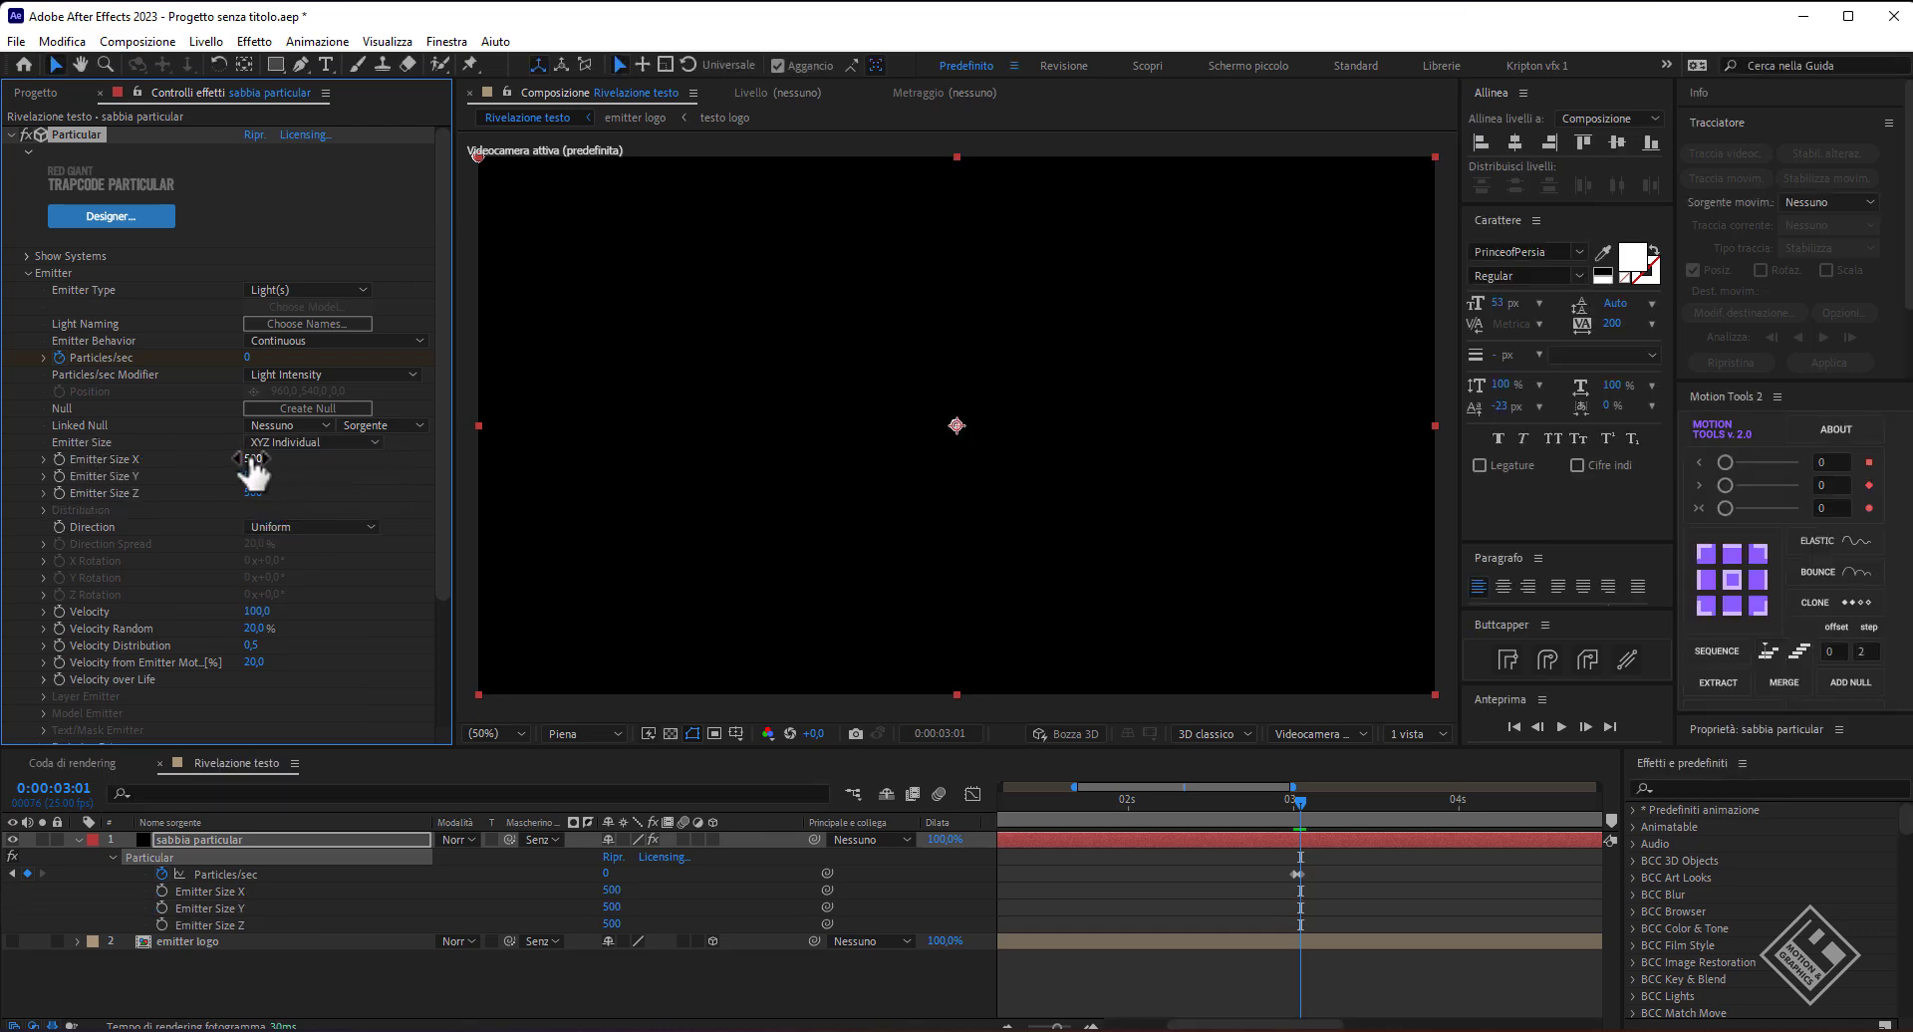
{"action": "left_click", "coordinate": [253, 460]}
{"action": "type", "text": "50"}
{"action": "key", "text": "Tab"}
{"action": "type", "text": "50"}
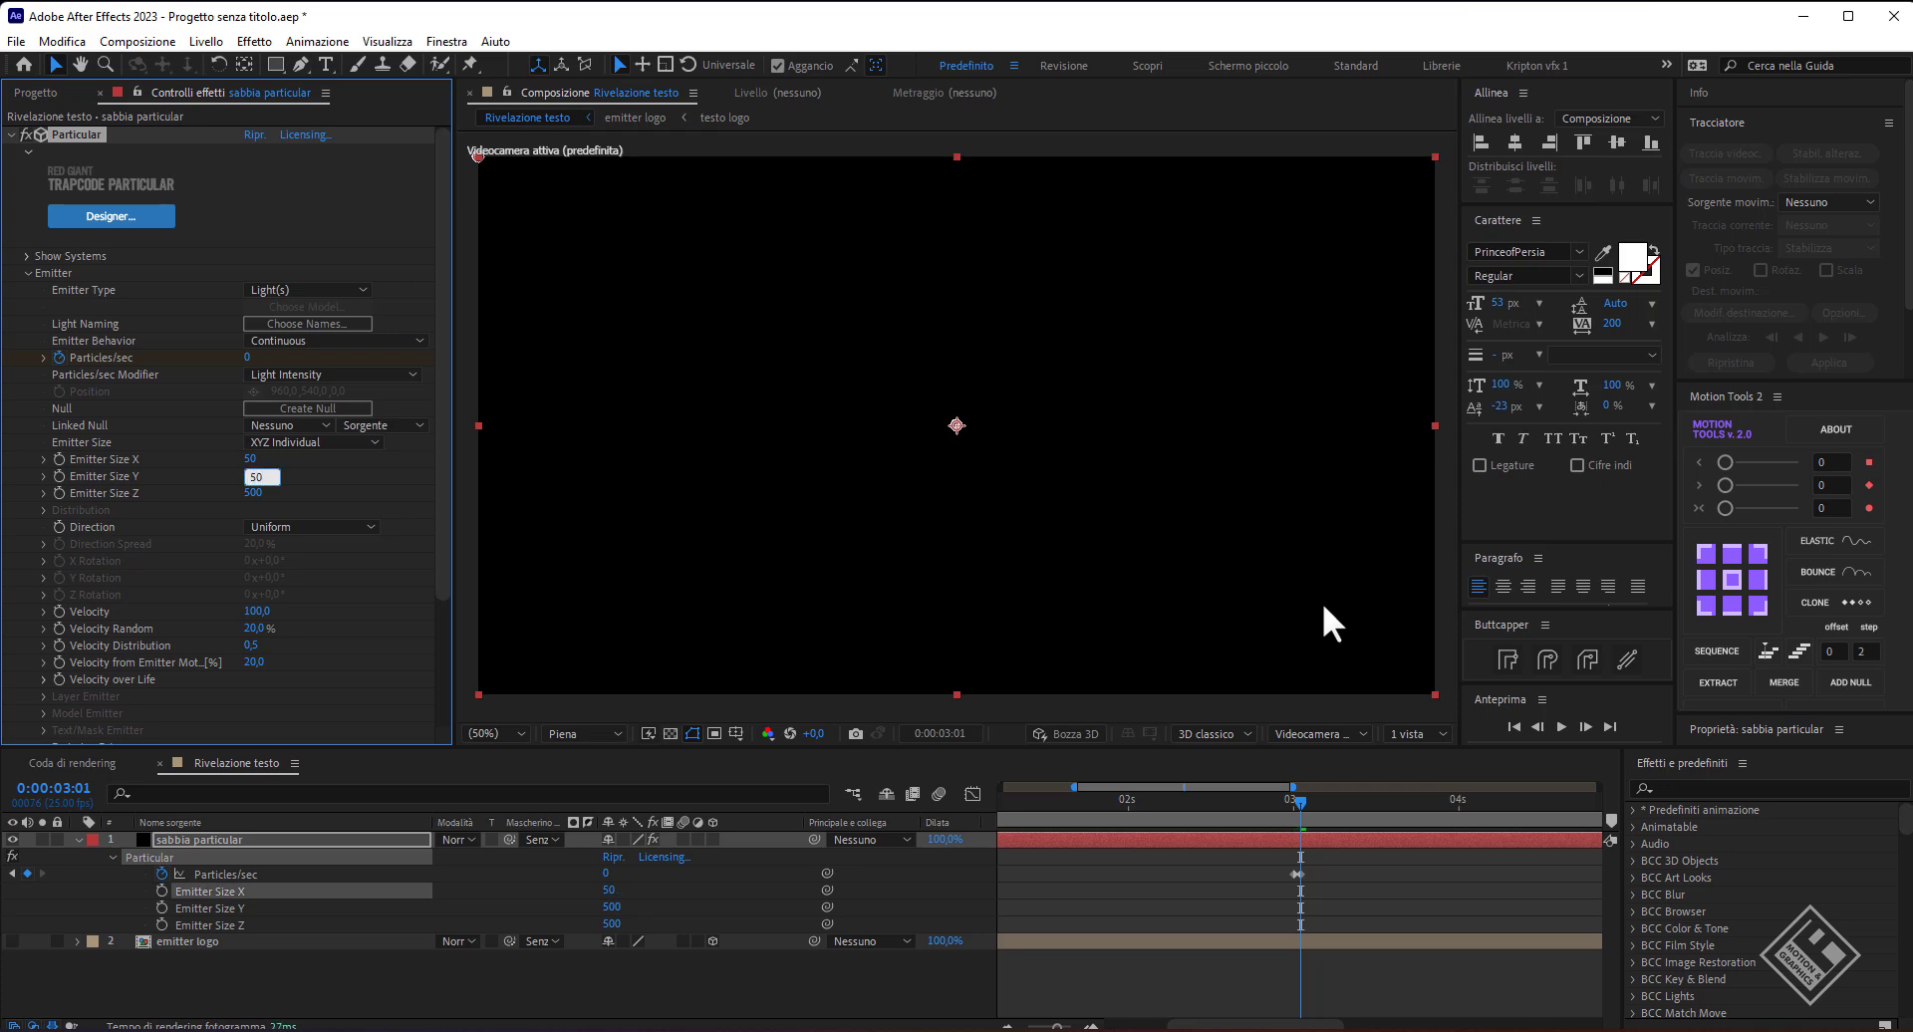
{"action": "key", "text": "Tab"}
{"action": "type", "text": "50"}
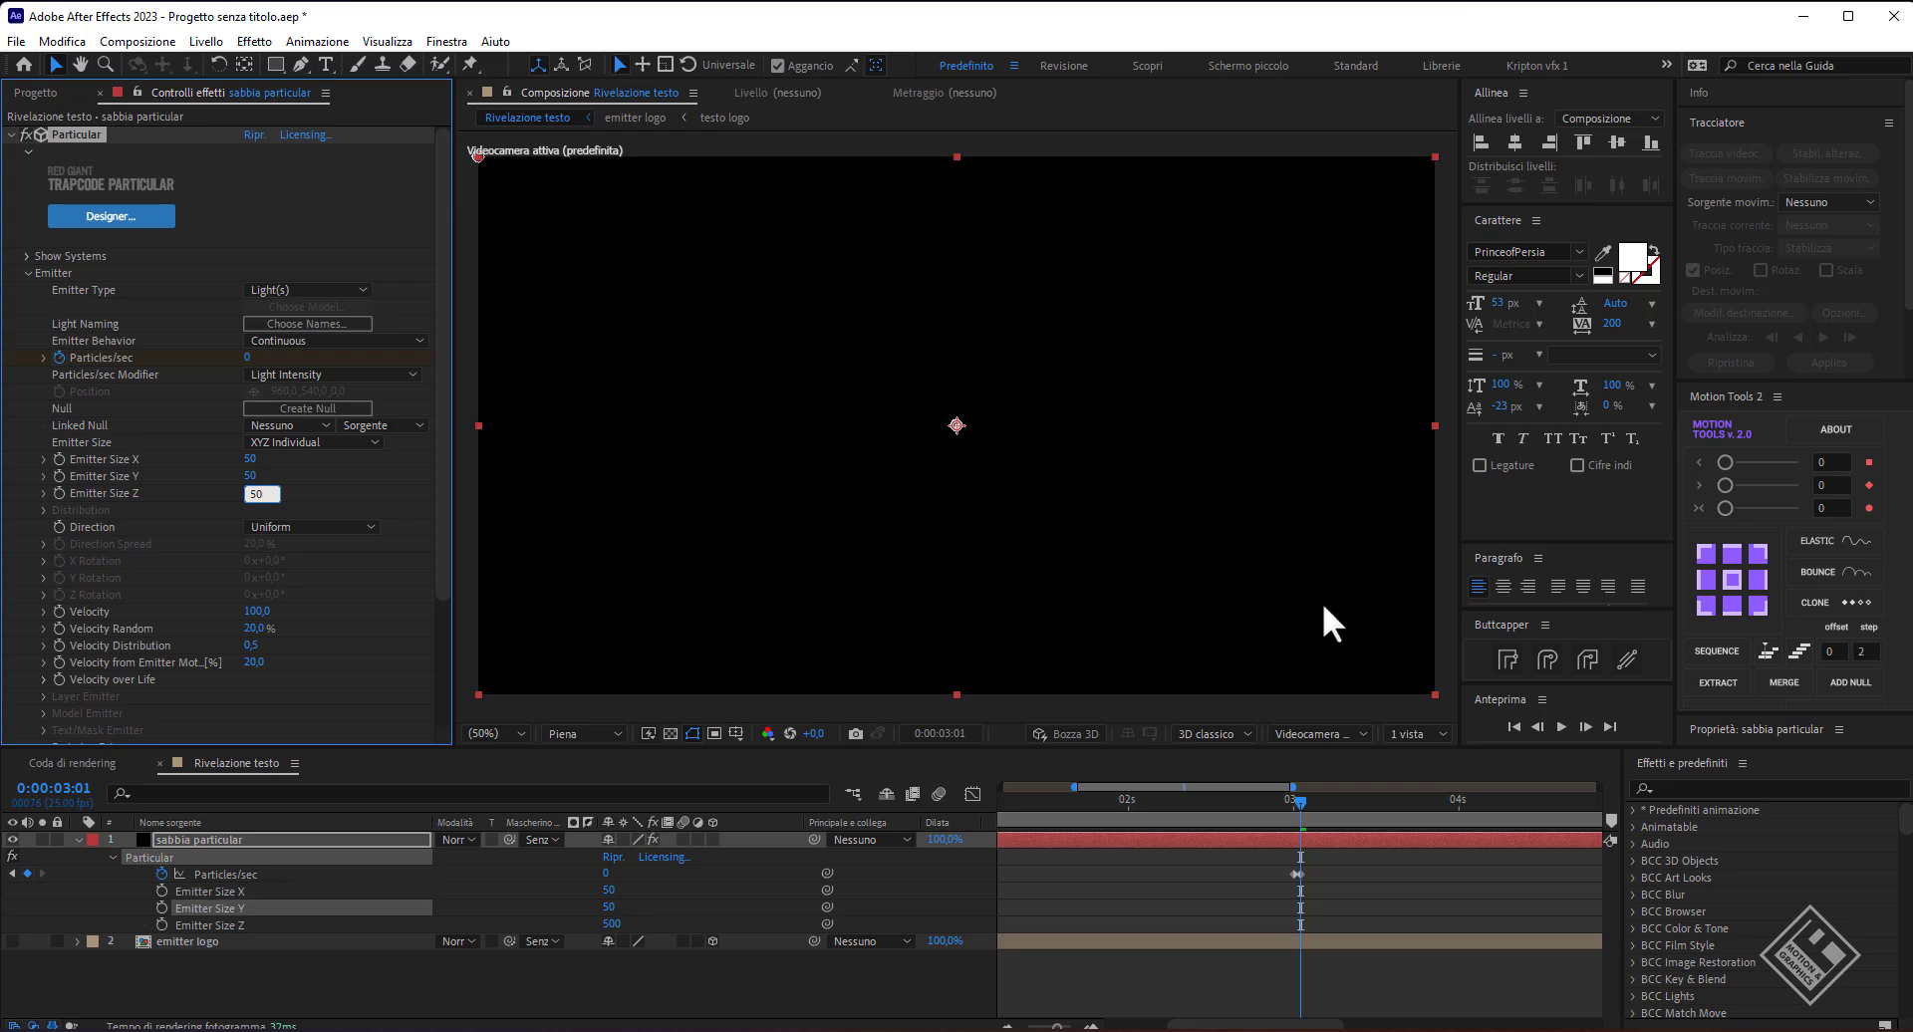
{"action": "key", "text": "Tab"}
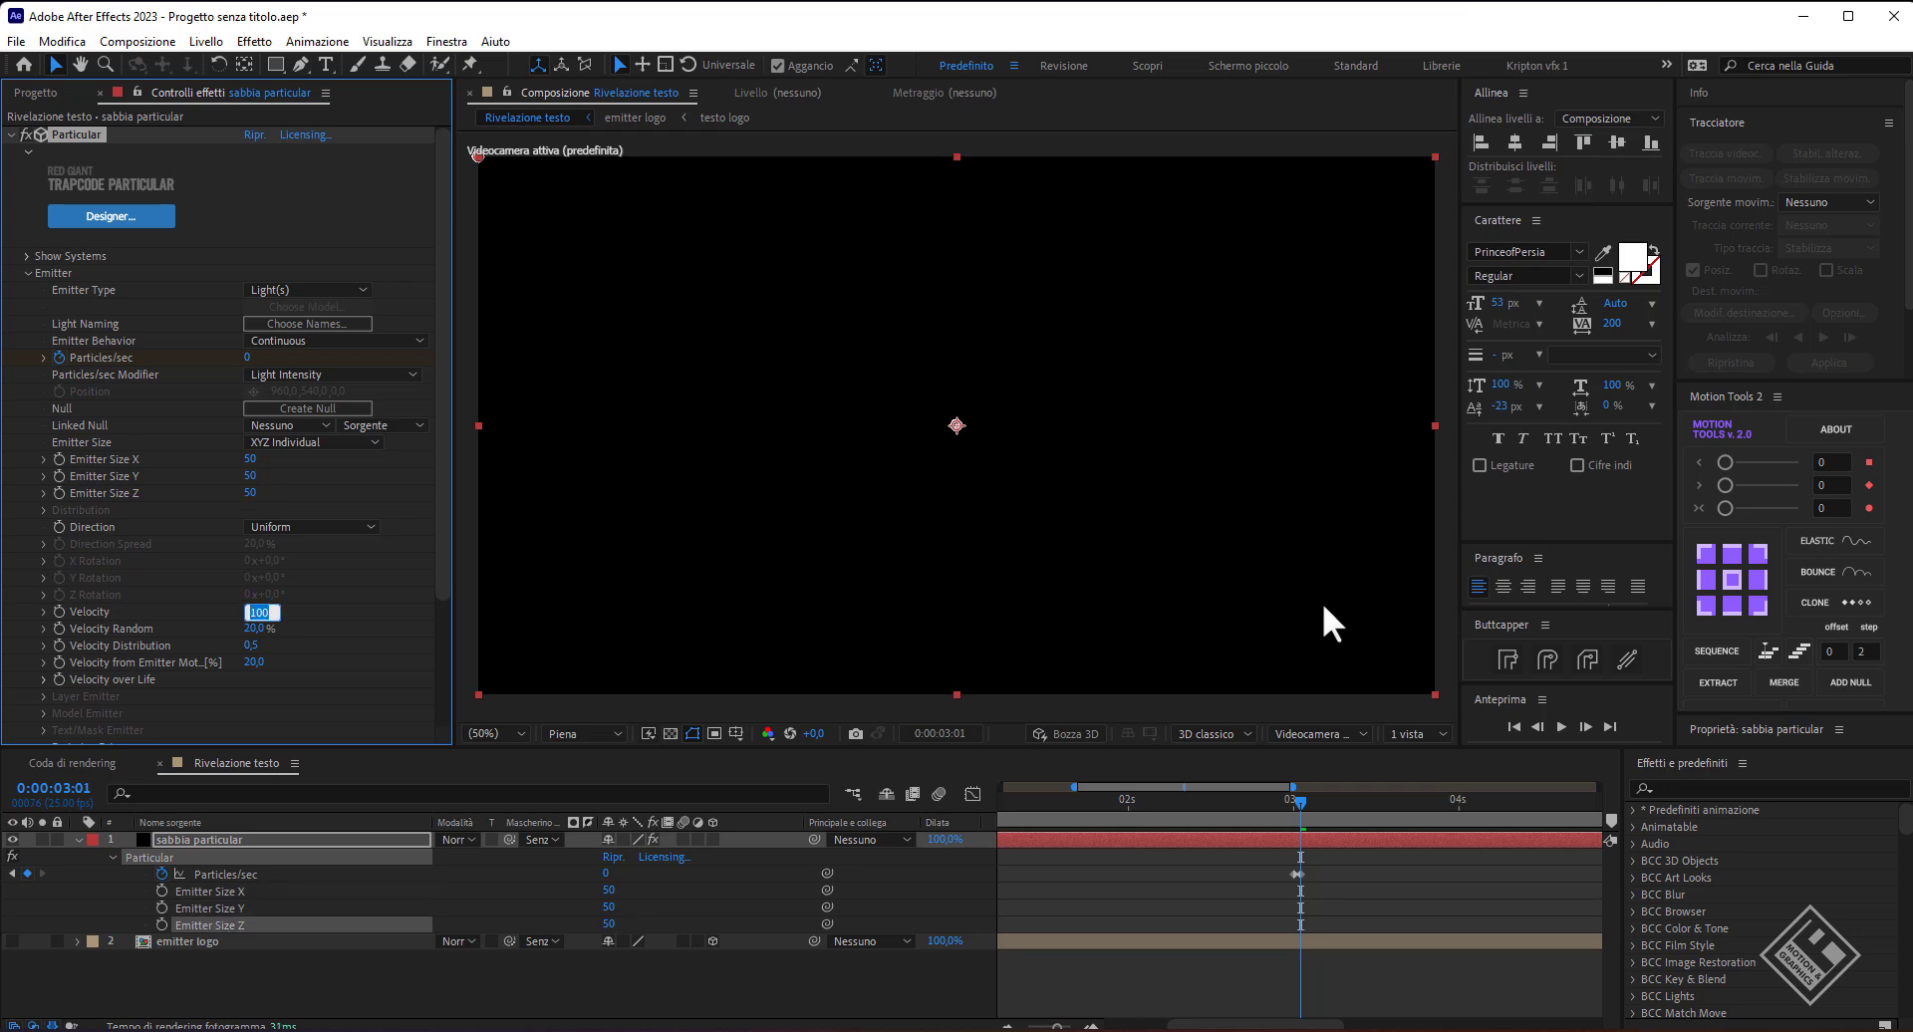
- Set Velocity, Velocity Random, Distribution and Emitter Motion all to 0
{"action": "type", "text": "0"}
{"action": "key", "text": "Tab"}
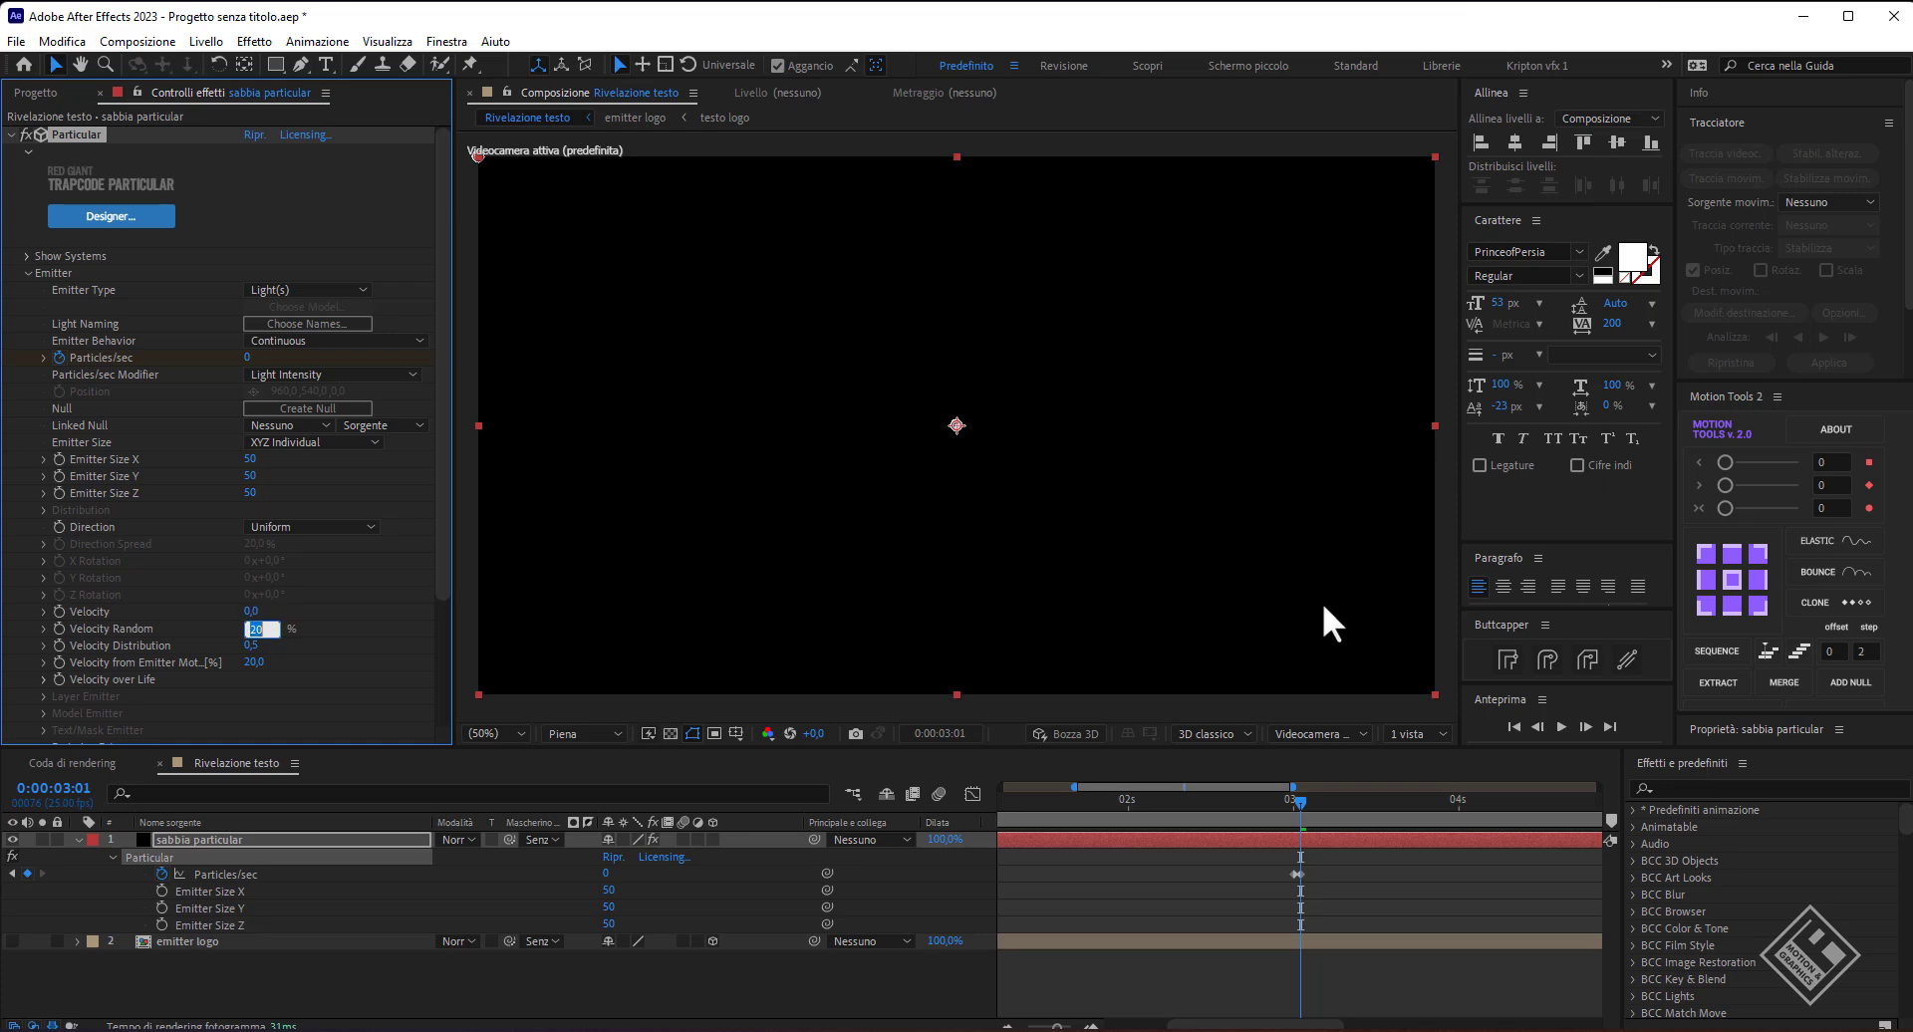
{"action": "type", "text": "0"}
{"action": "key", "text": "Tab"}
{"action": "type", "text": "0"}
{"action": "key", "text": "Tab"}
{"action": "type", "text": "0"}
- Set Emitter Type to Layer with '3. emitter logo' as source, then scrub back to preview
{"action": "scroll", "coordinate": [440, 497], "scroll_direction": "down", "scroll_amount": 1}
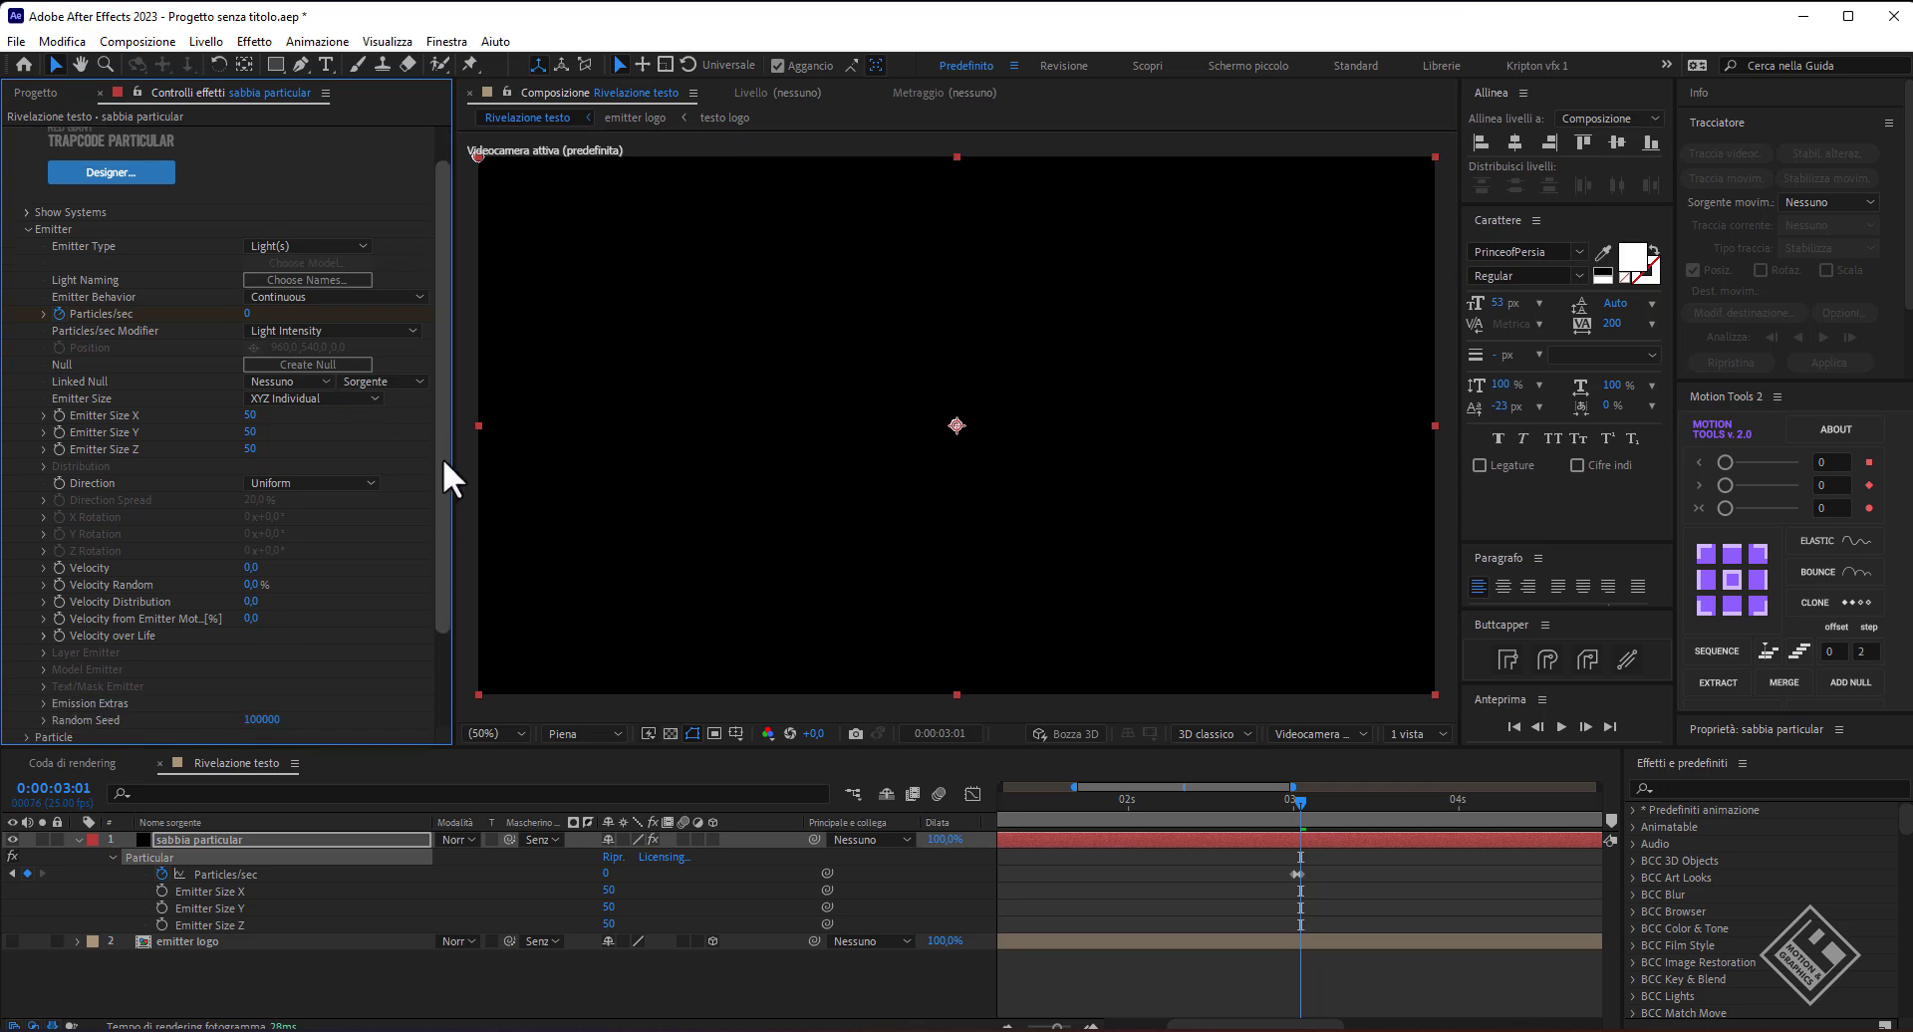
{"action": "left_click", "coordinate": [303, 246]}
{"action": "left_click", "coordinate": [313, 354]}
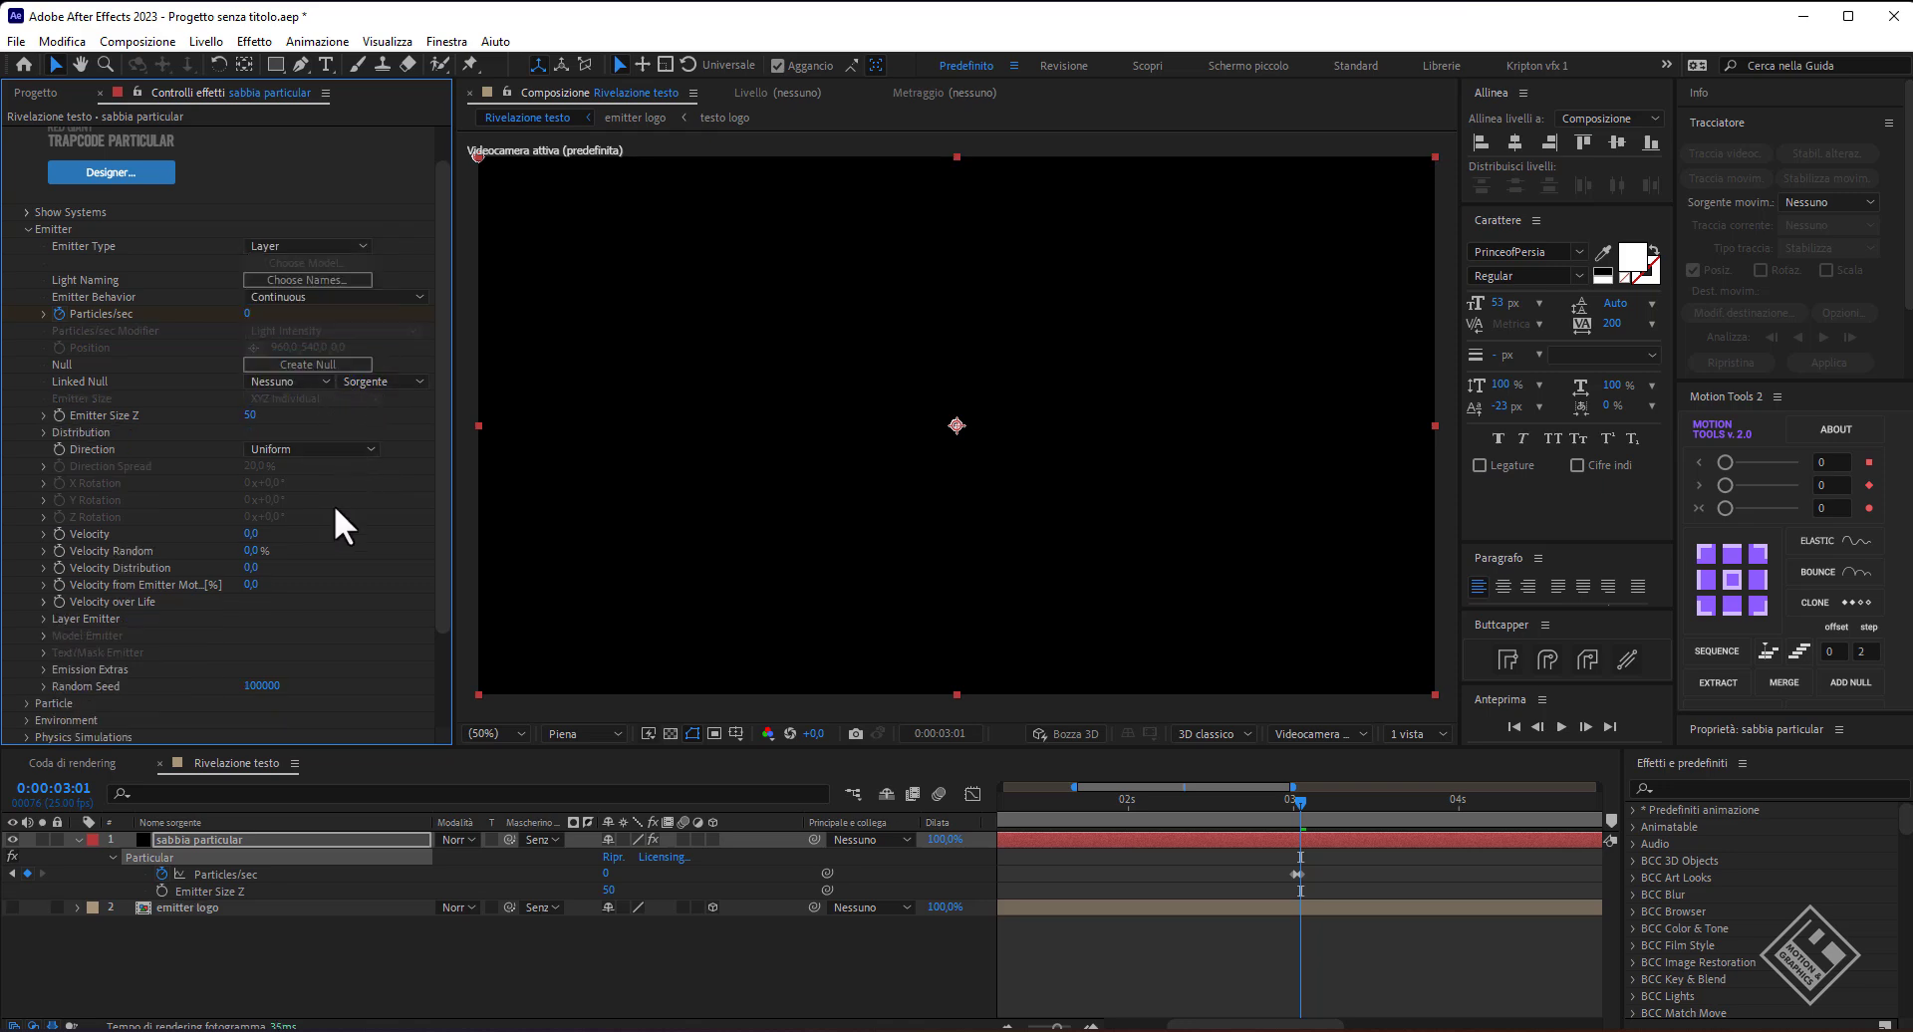
{"action": "left_click", "coordinate": [38, 614]}
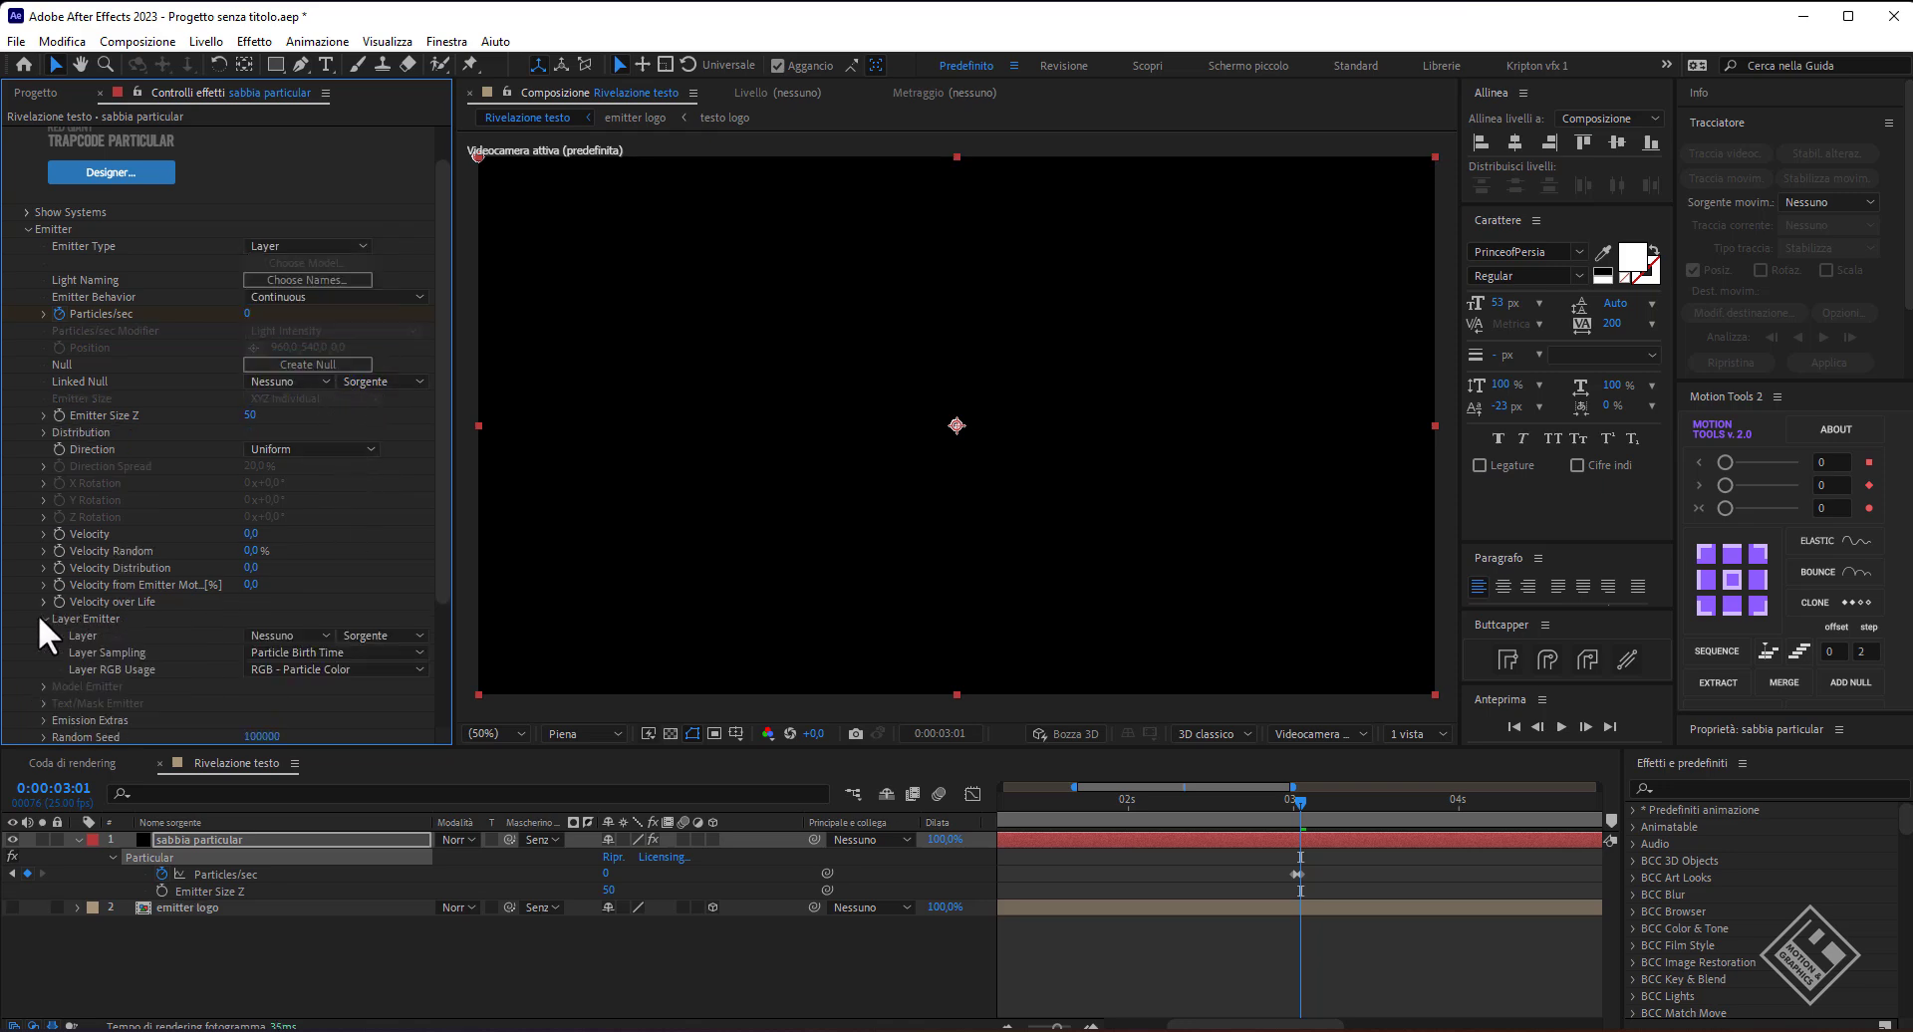
{"action": "left_click", "coordinate": [321, 633]}
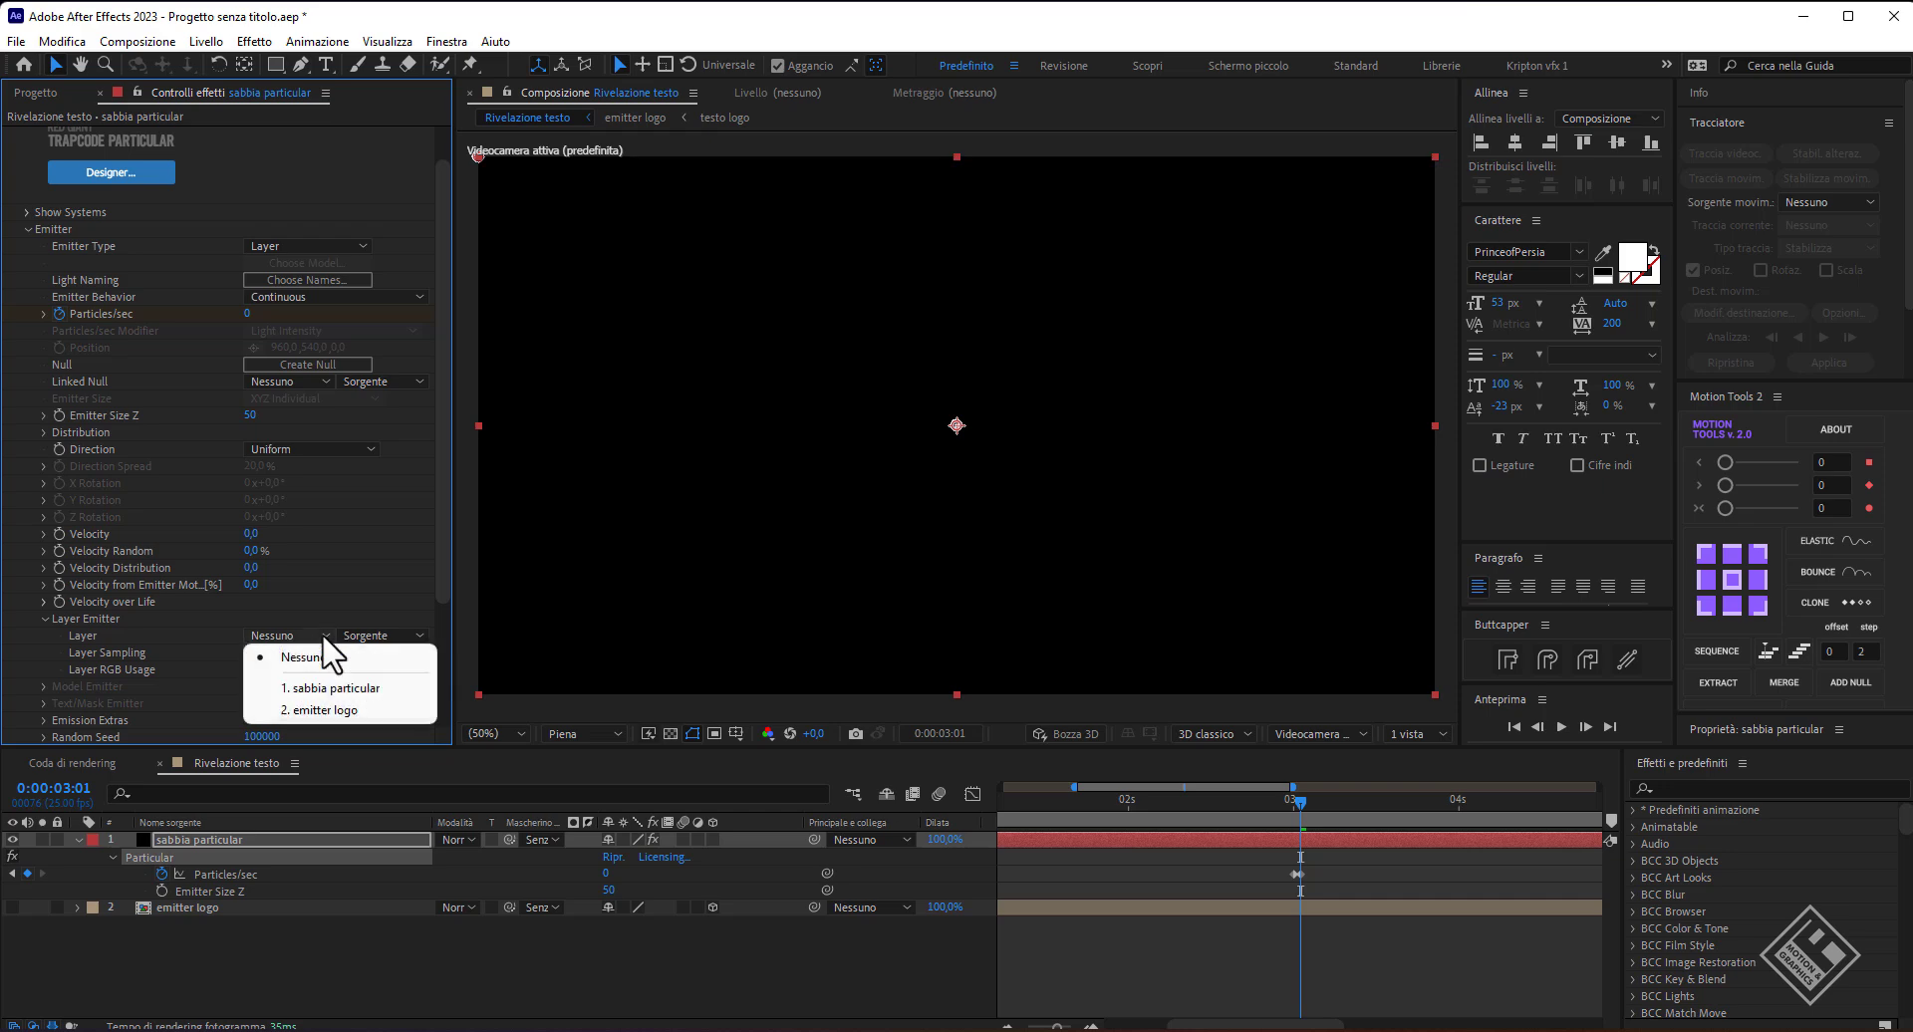
{"action": "left_click", "coordinate": [313, 707]}
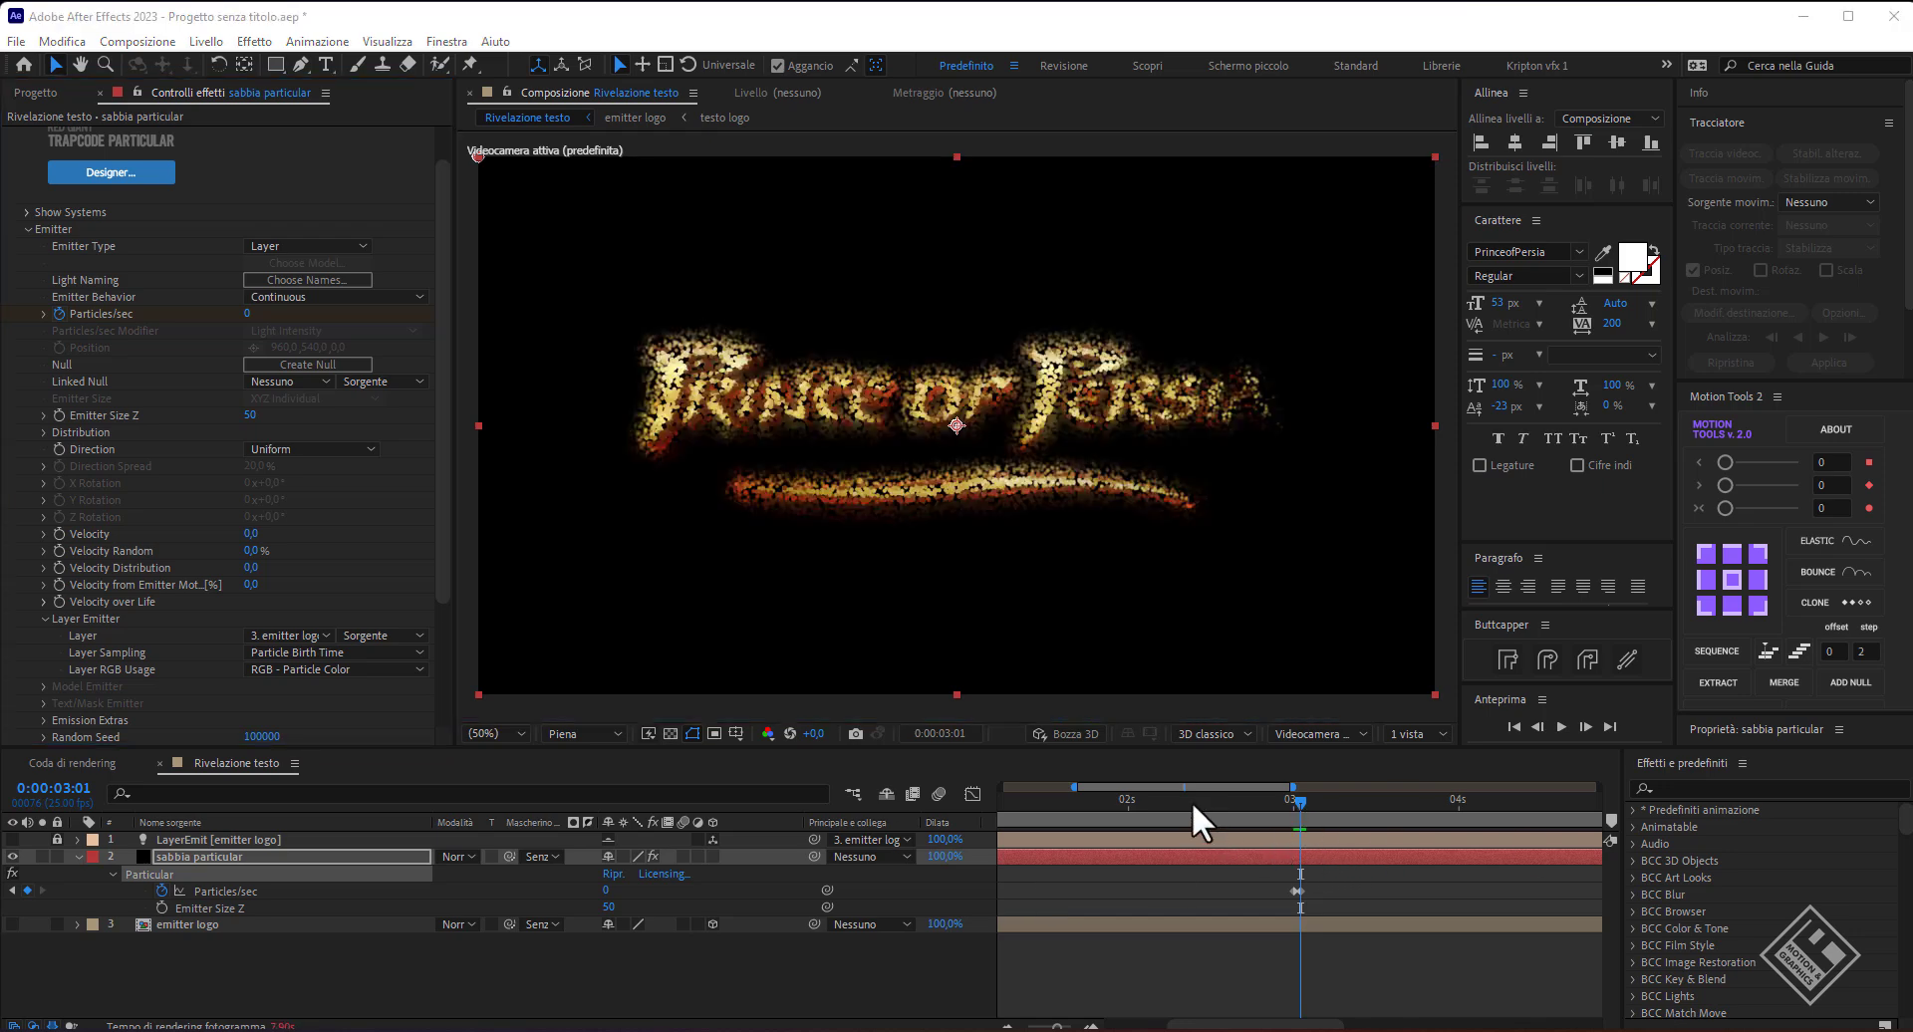
{"action": "mouse_move", "coordinate": [1295, 799]}
{"action": "left_mouse_down"}
{"action": "mouse_move", "coordinate": [1062, 799]}
{"action": "mouse_move", "coordinate": [1142, 799]}
{"action": "left_mouse_up"}
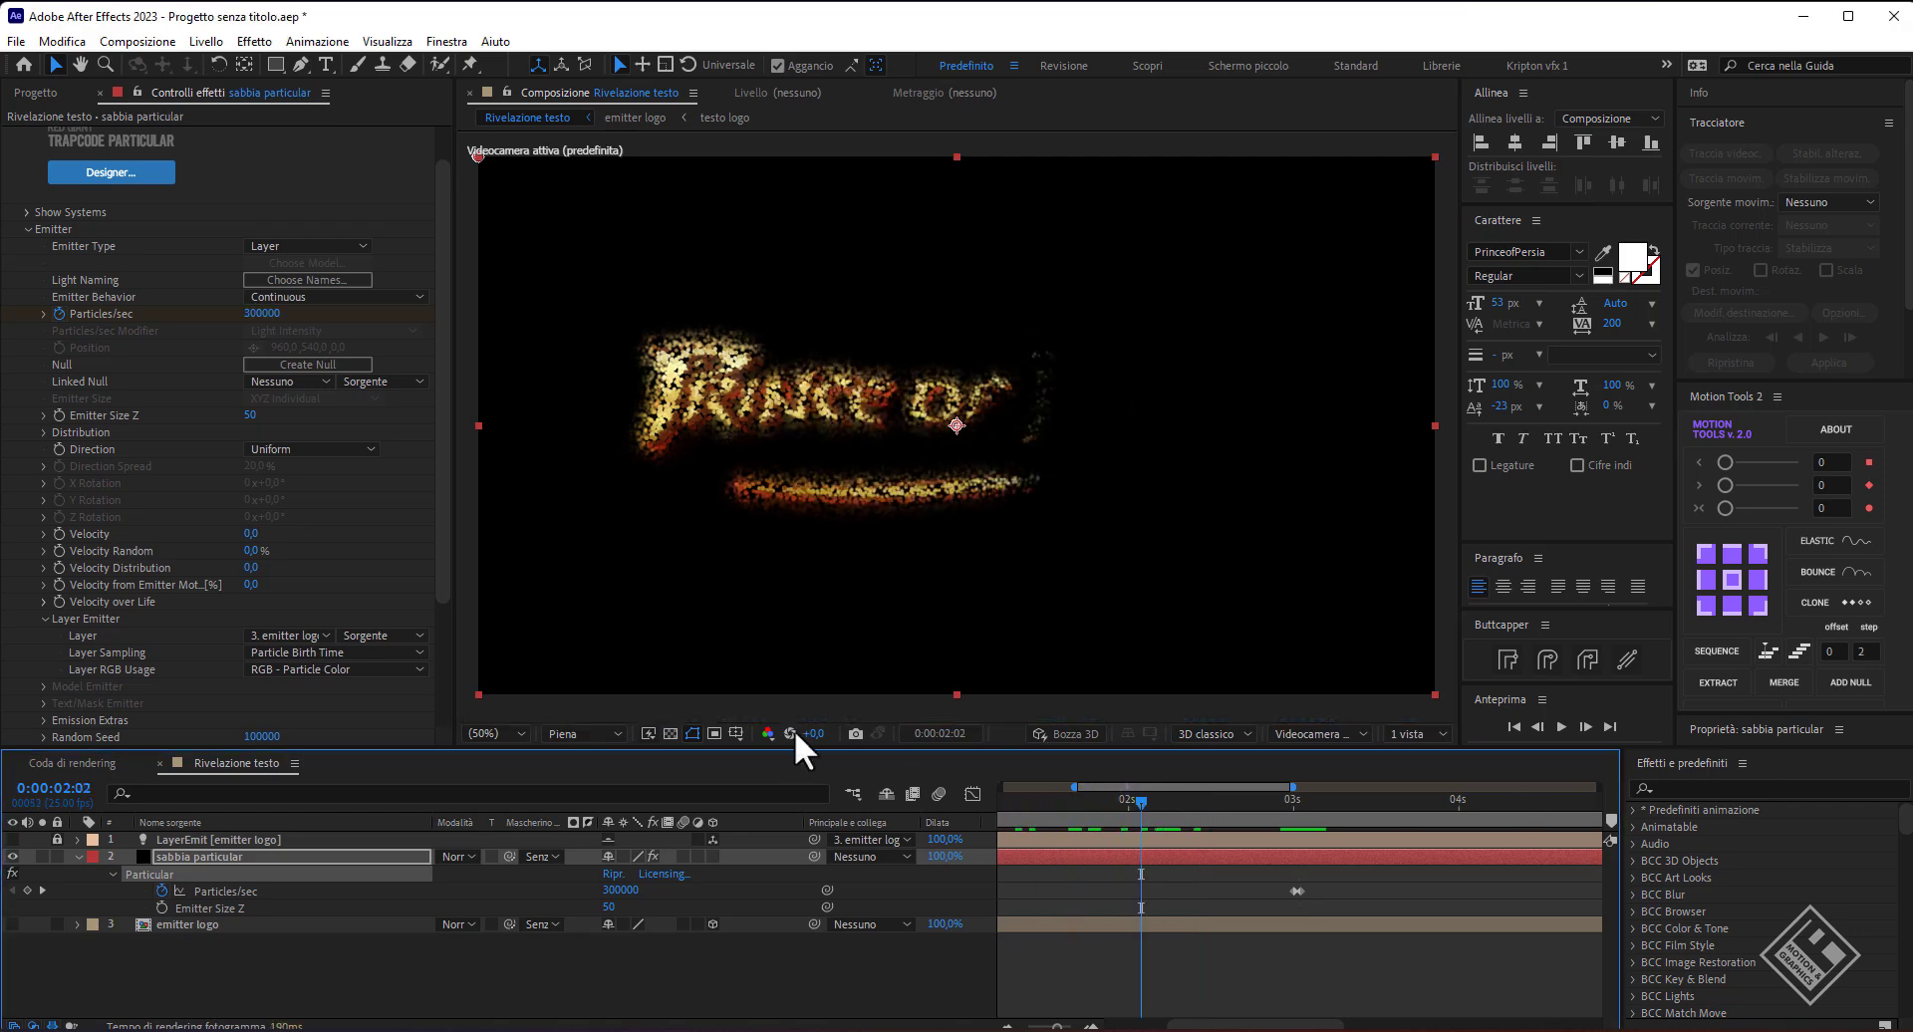
- Give the sand particles a Life of 2,5 seconds with 75% Life Random
{"action": "scroll", "coordinate": [176, 516], "scroll_direction": "down", "scroll_amount": 4}
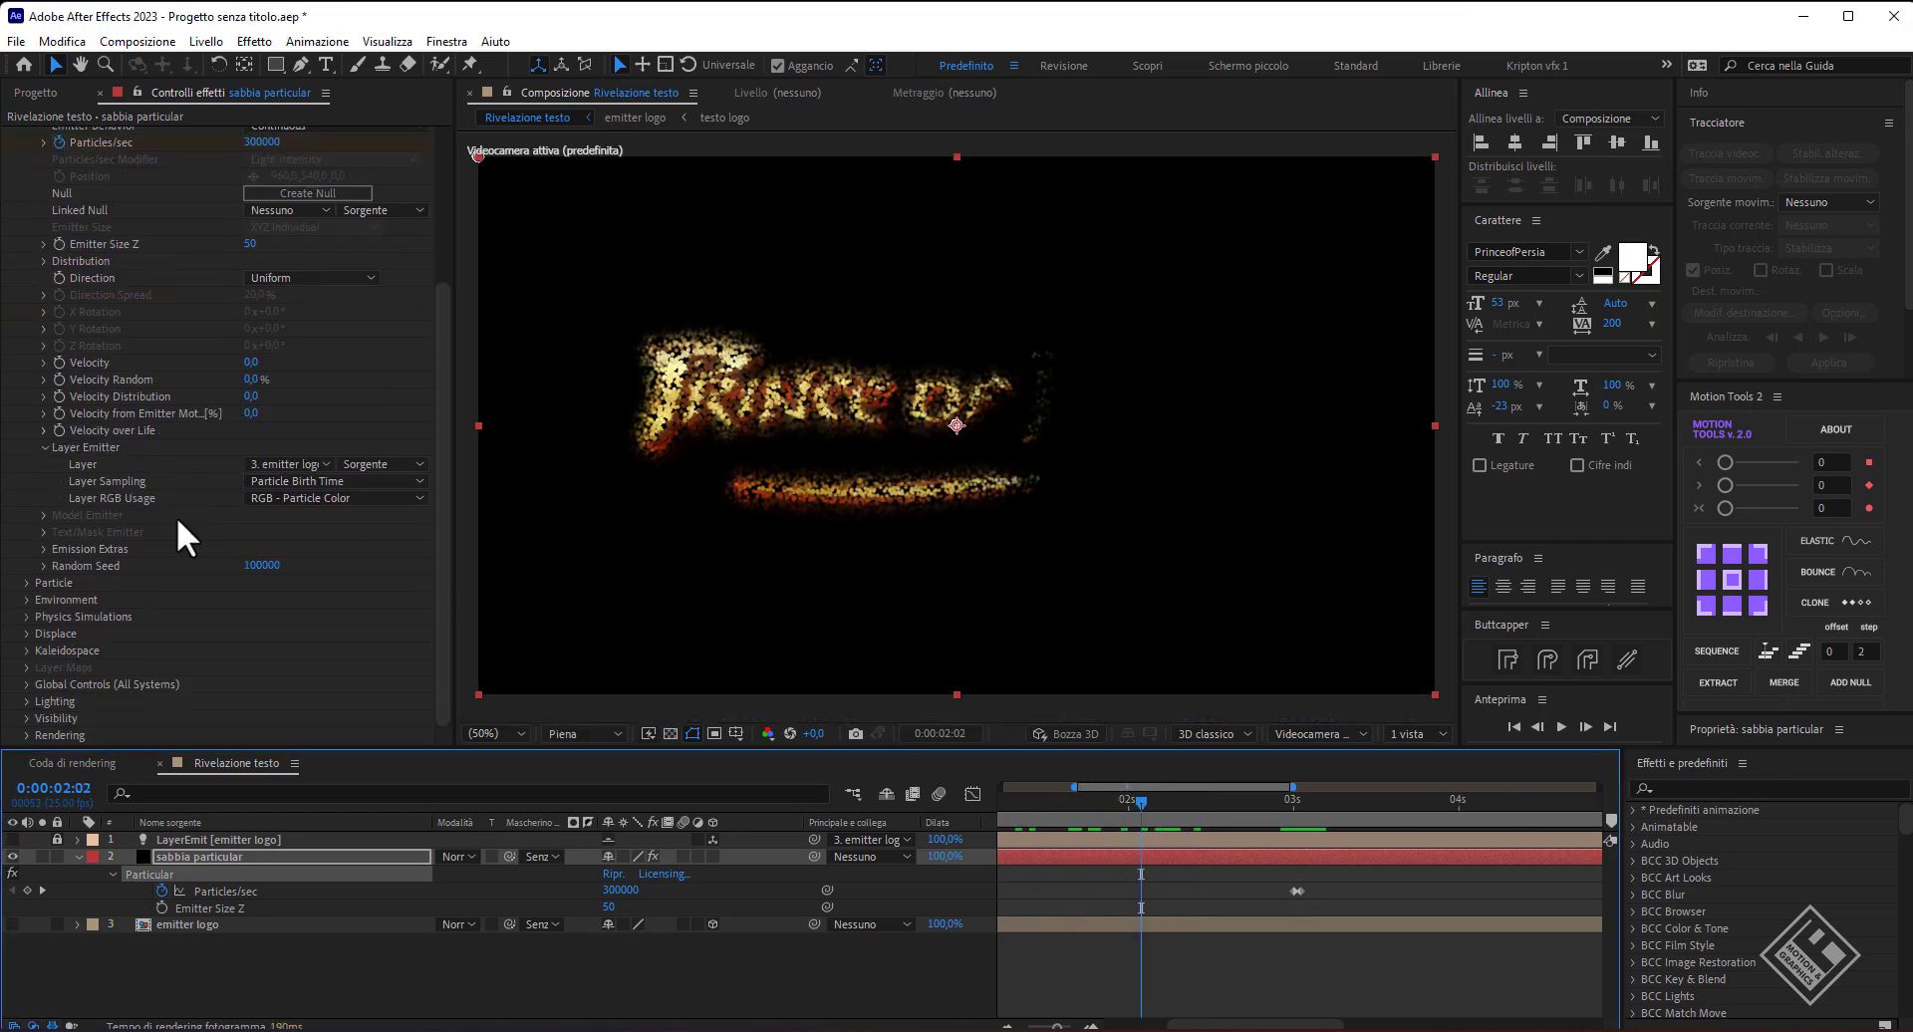
{"action": "left_click", "coordinate": [20, 583]}
{"action": "scroll", "coordinate": [320, 452], "scroll_direction": "down", "scroll_amount": 6}
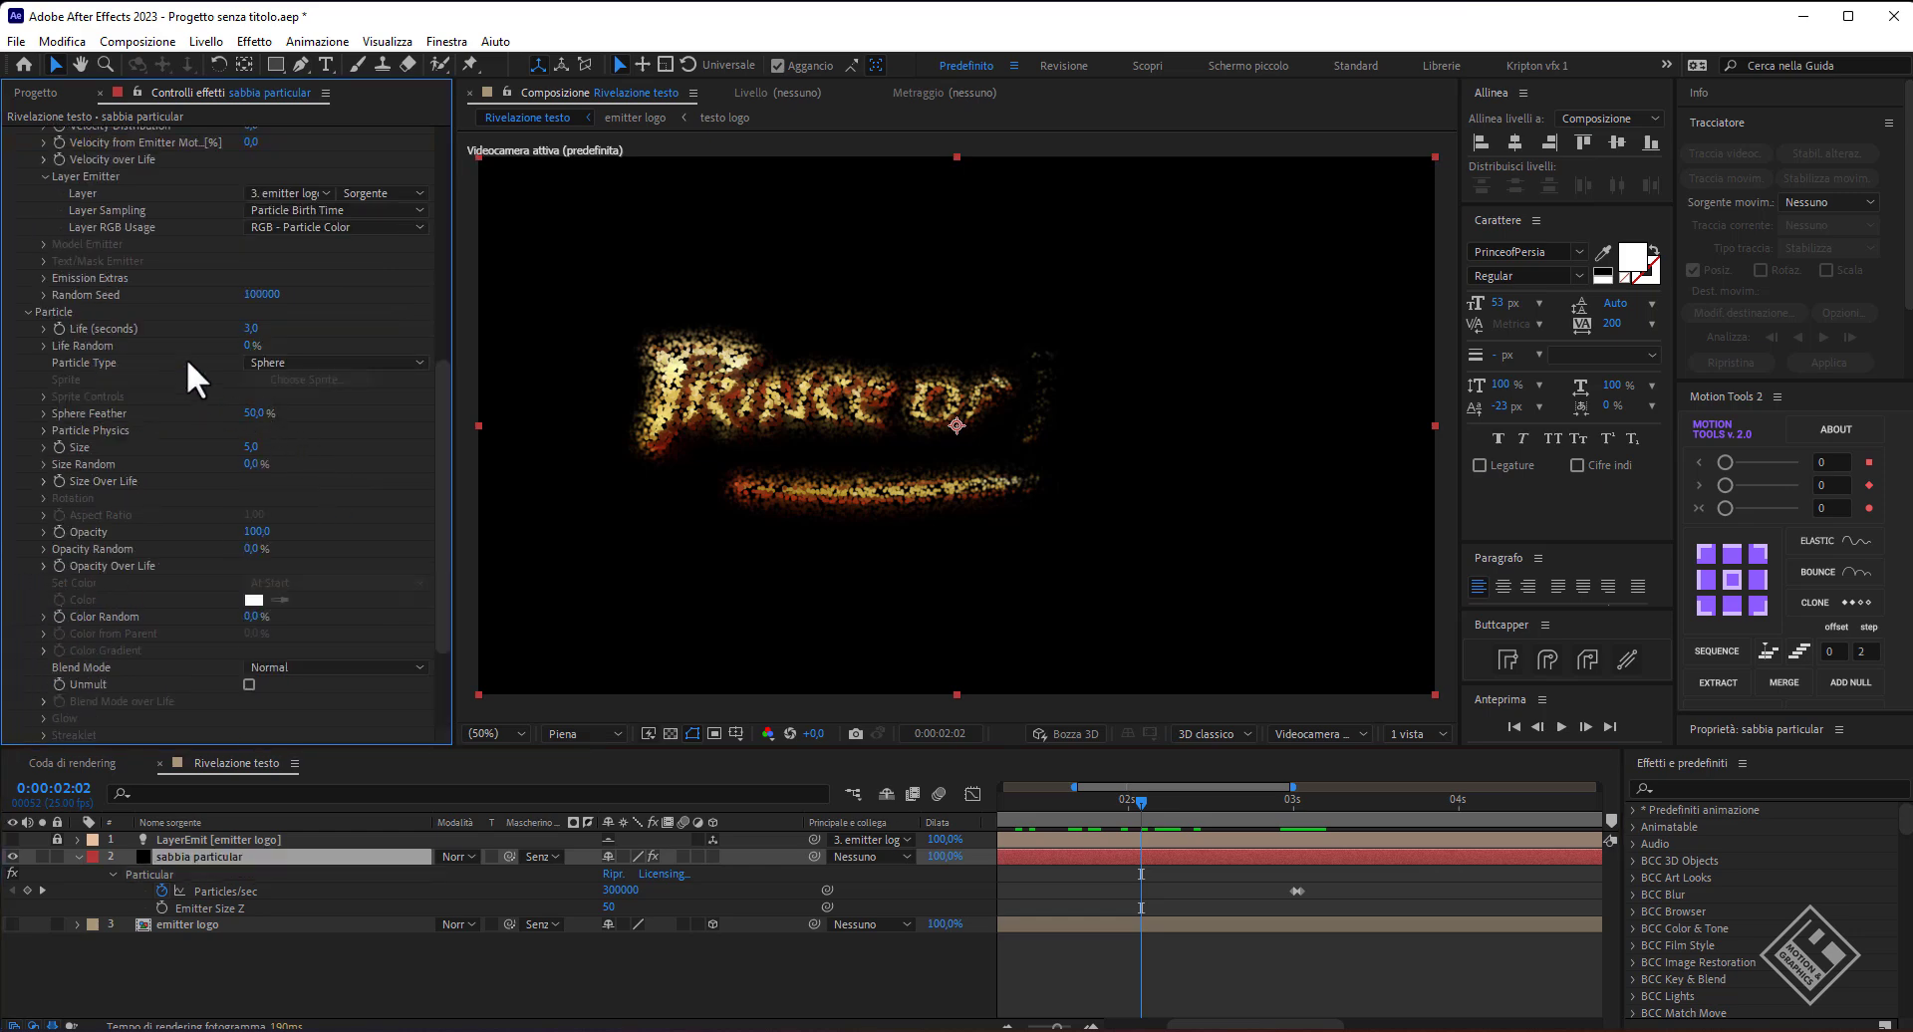
{"action": "left_click", "coordinate": [251, 329]}
{"action": "type", "text": "2"}
{"action": "type", "text": ",5"}
{"action": "key", "text": "Tab"}
{"action": "type", "text": "75"}
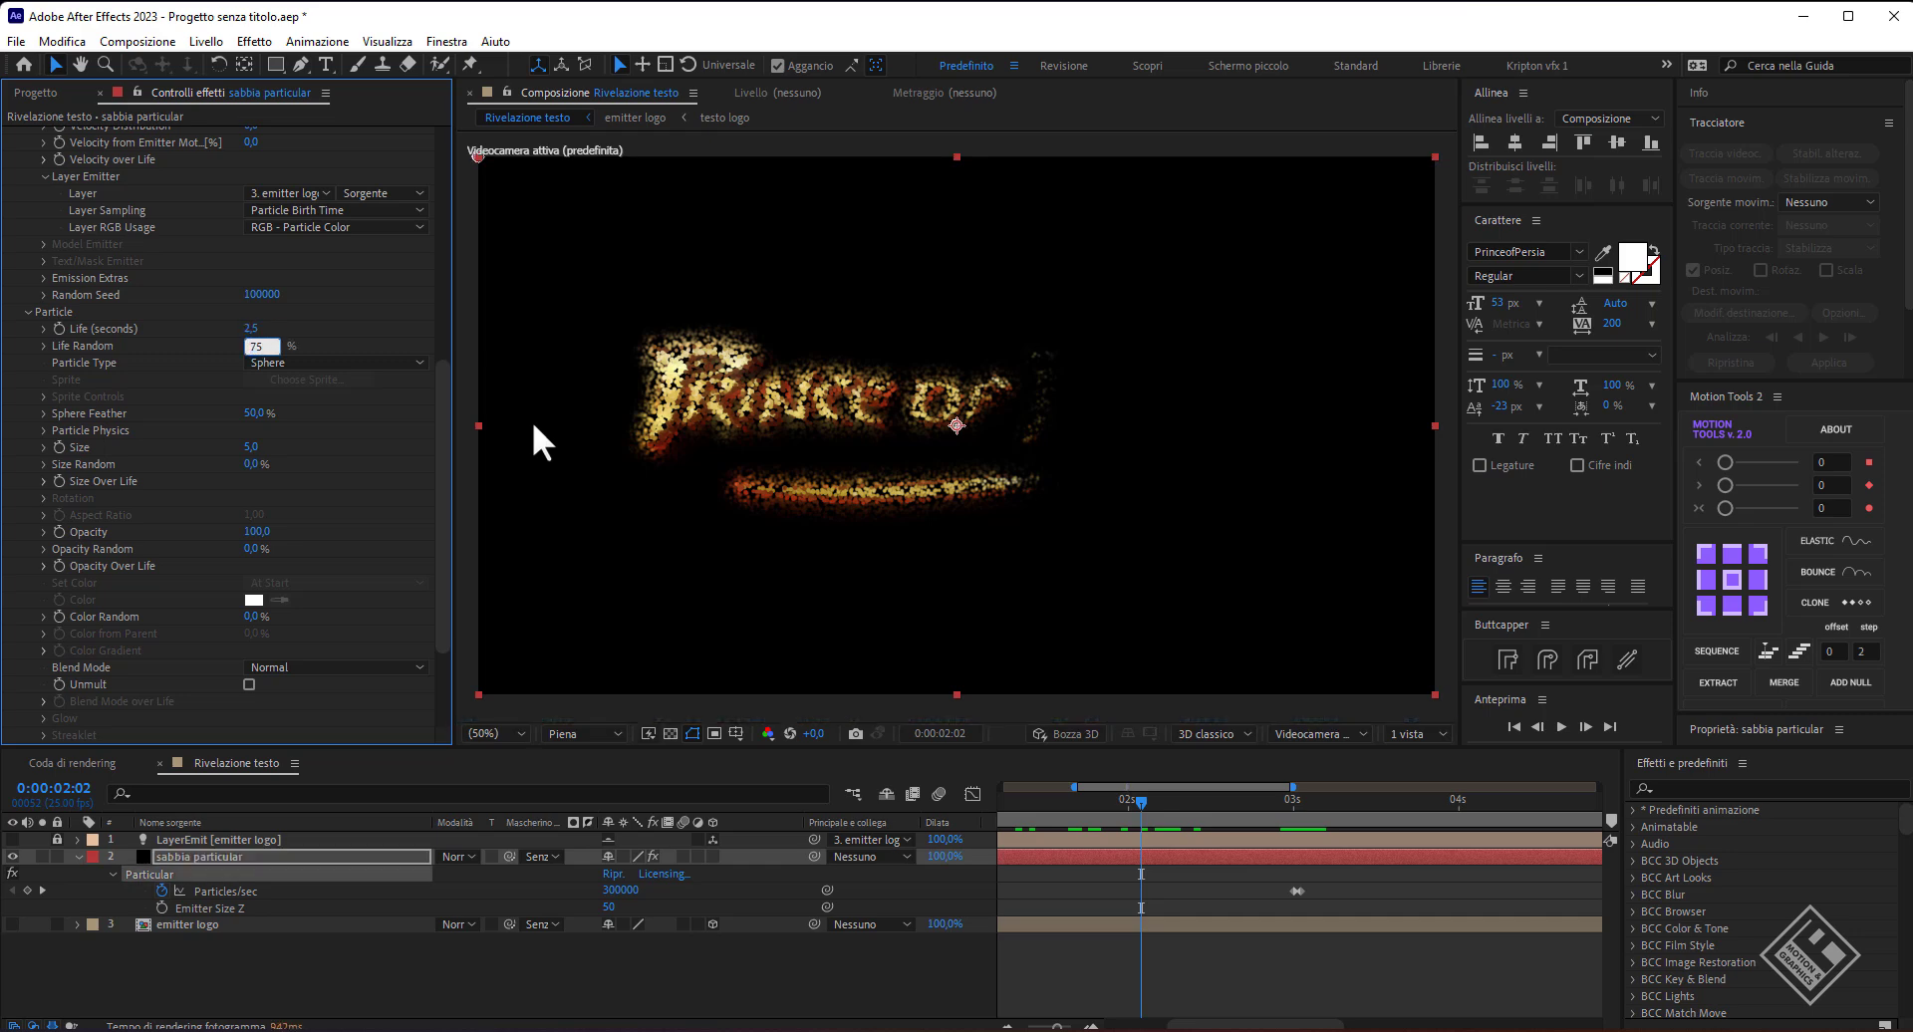
{"action": "key", "text": "Return"}
- Set Sphere Feather to 100 and particle Size to 2
{"action": "left_click", "coordinate": [254, 413]}
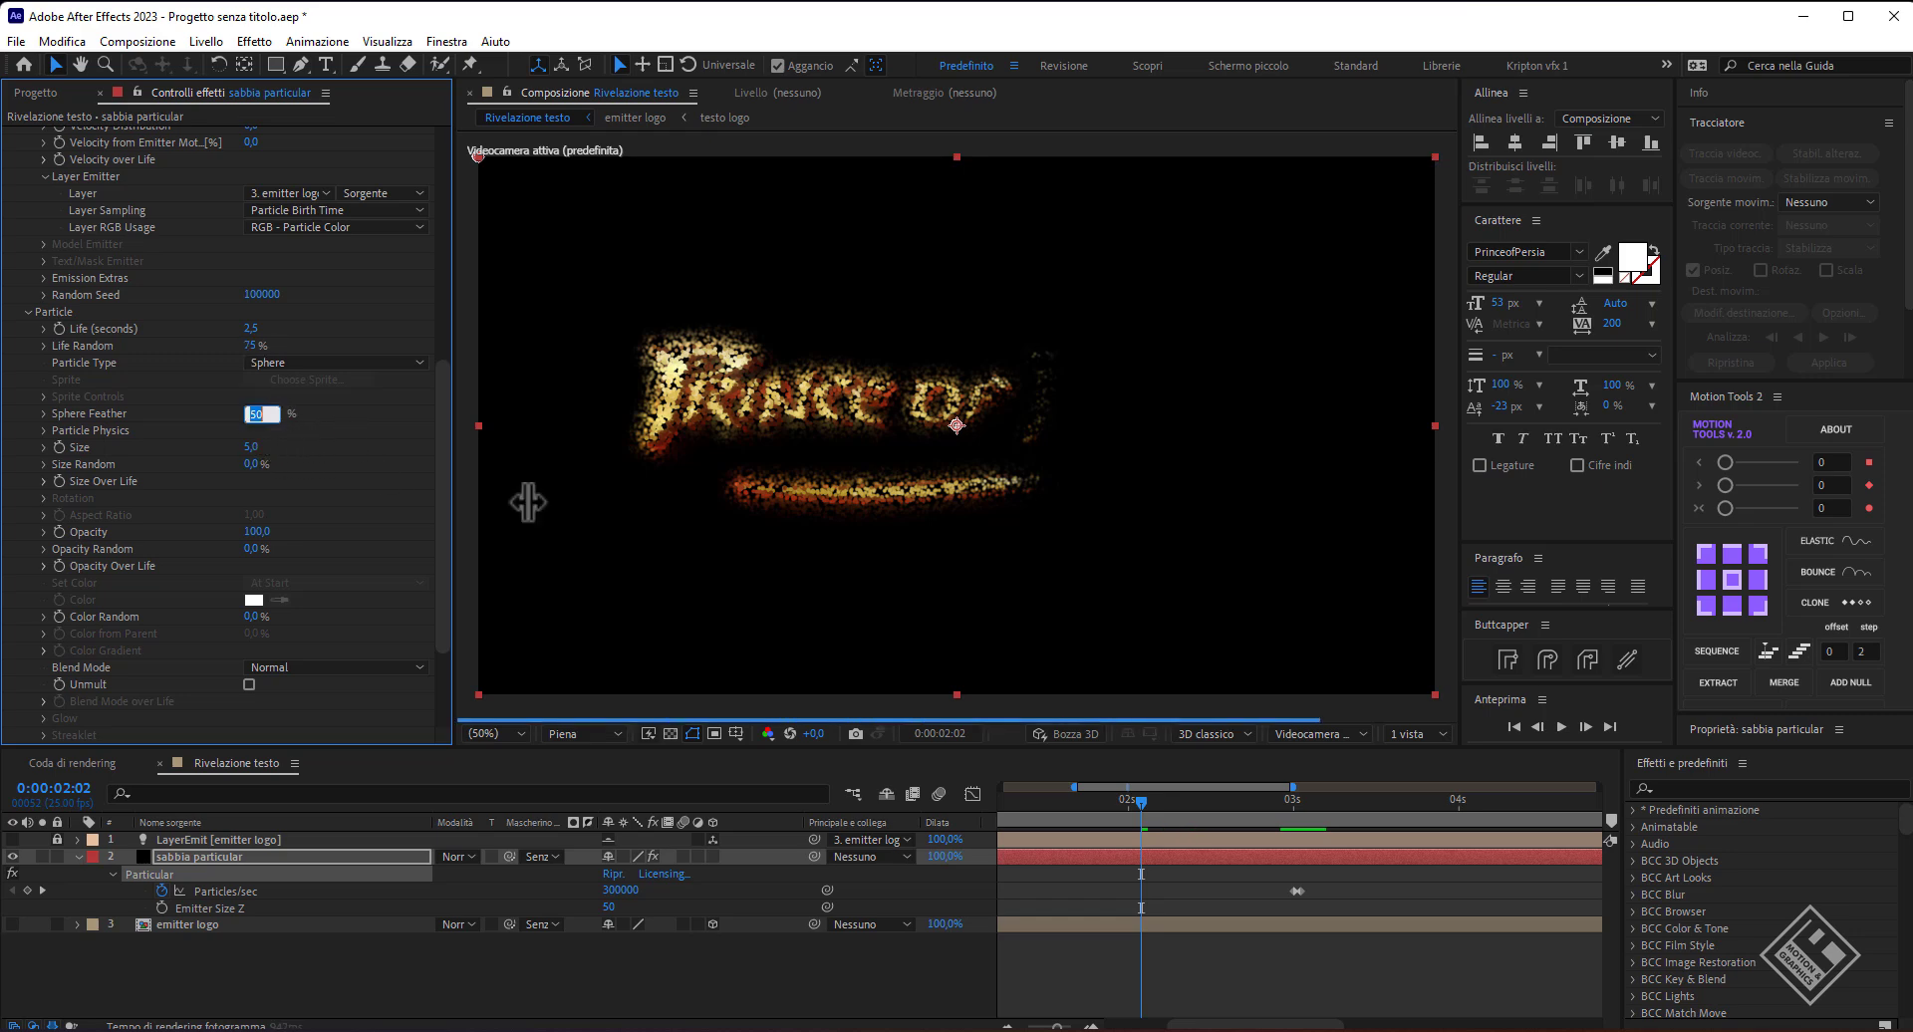
{"action": "type", "text": "100"}
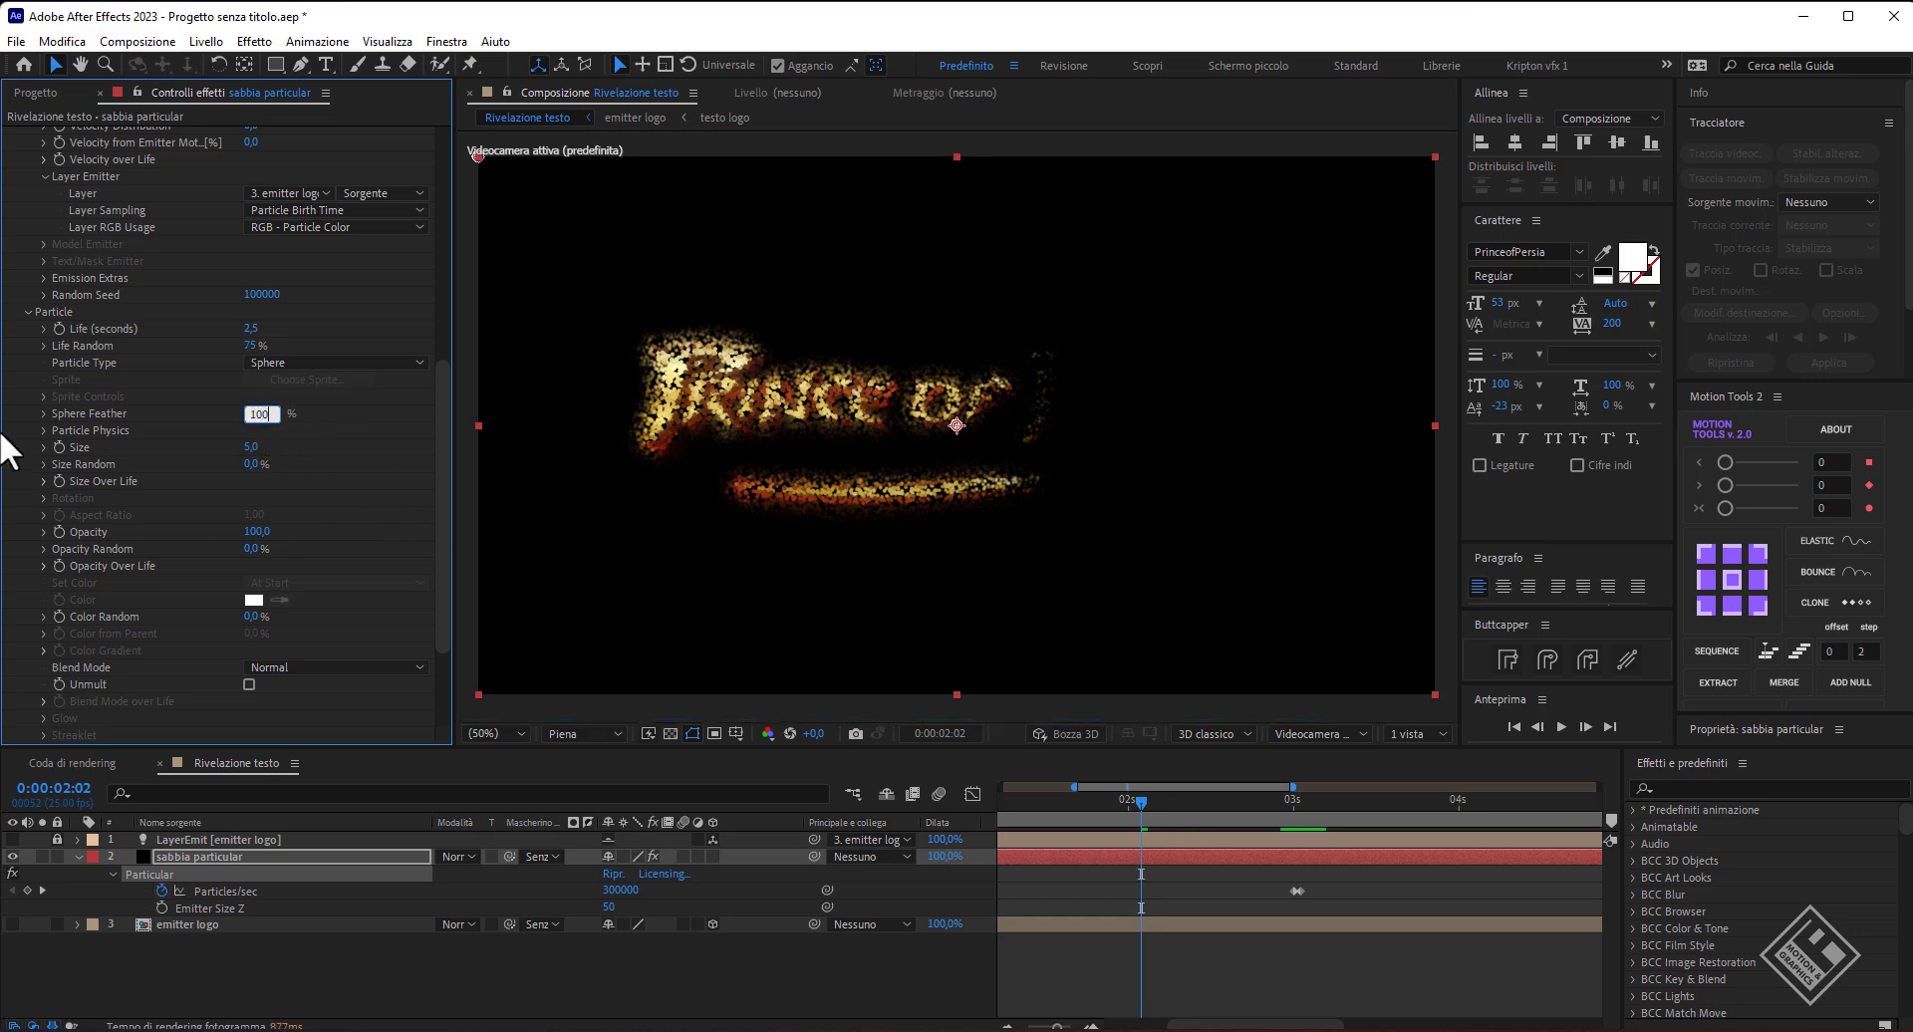
{"action": "left_click", "coordinate": [255, 448]}
{"action": "type", "text": "2"}
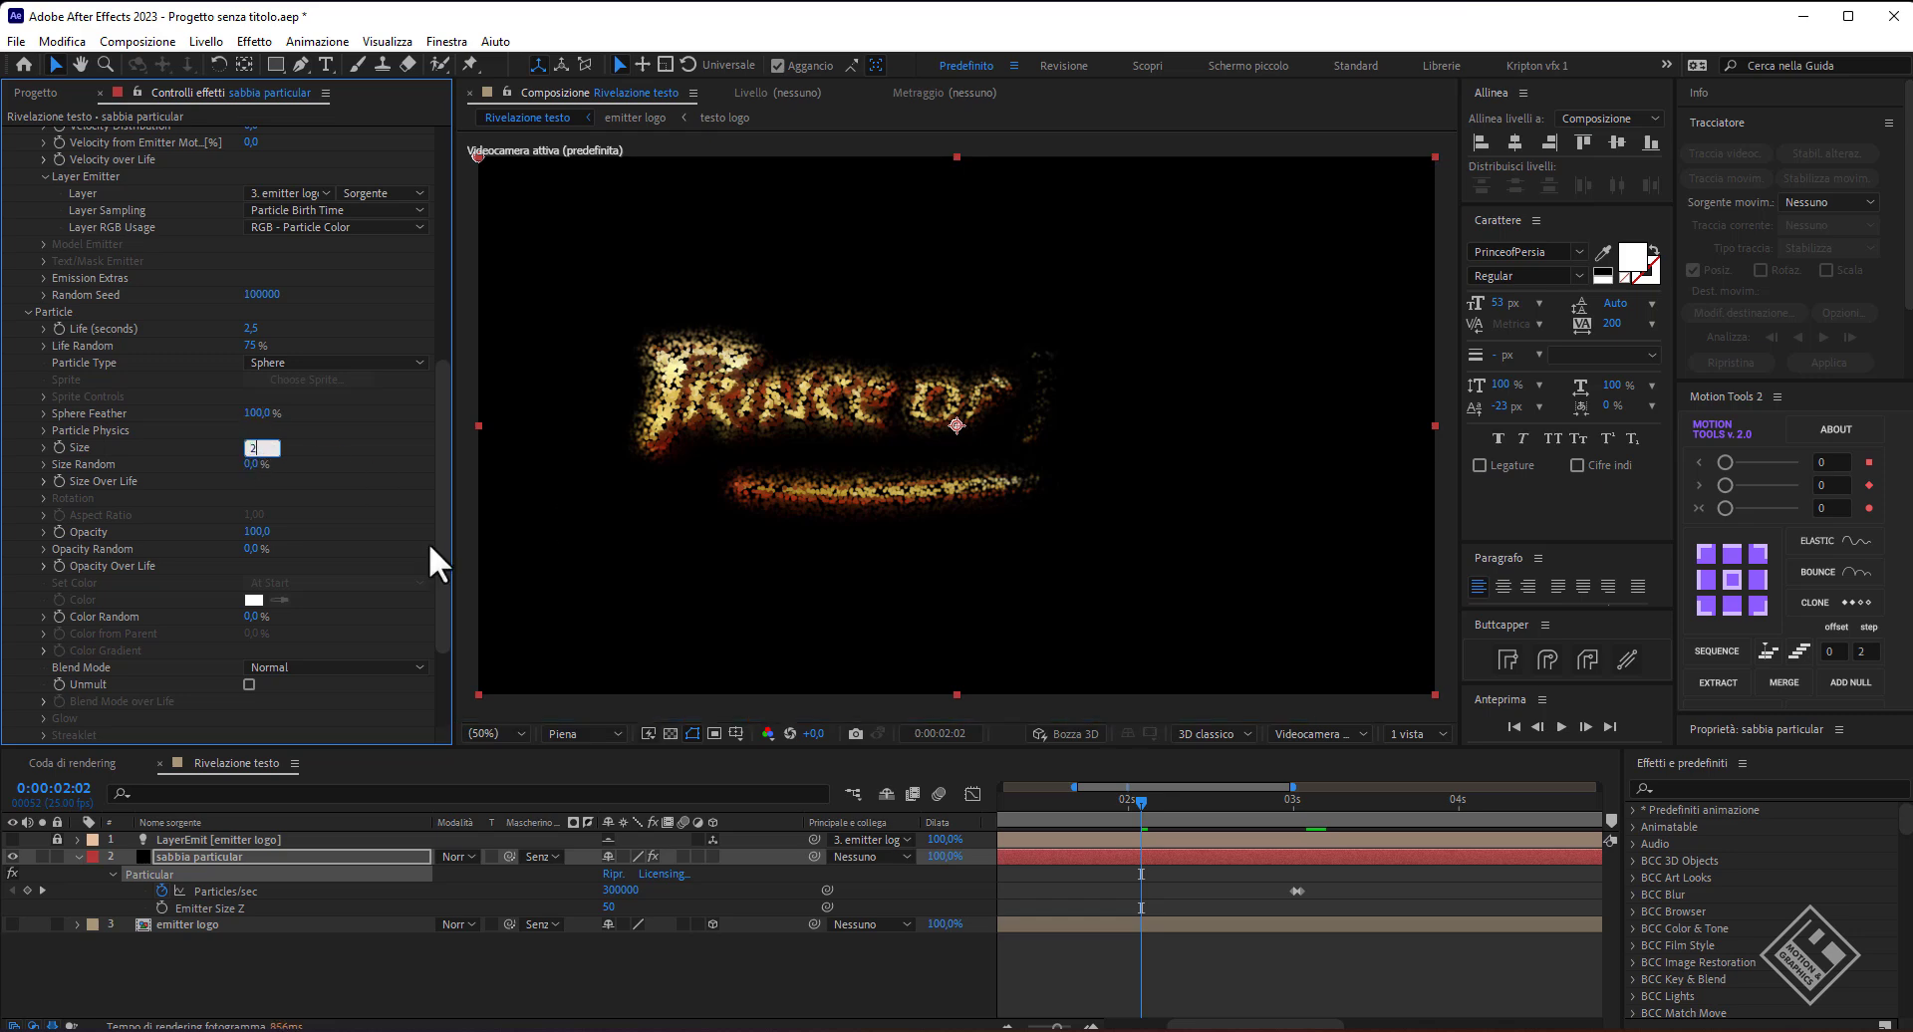
{"action": "left_click", "coordinate": [43, 549]}
- Apply the Linear Slope preset to the Opacity Over Life curve
{"action": "left_click", "coordinate": [41, 592]}
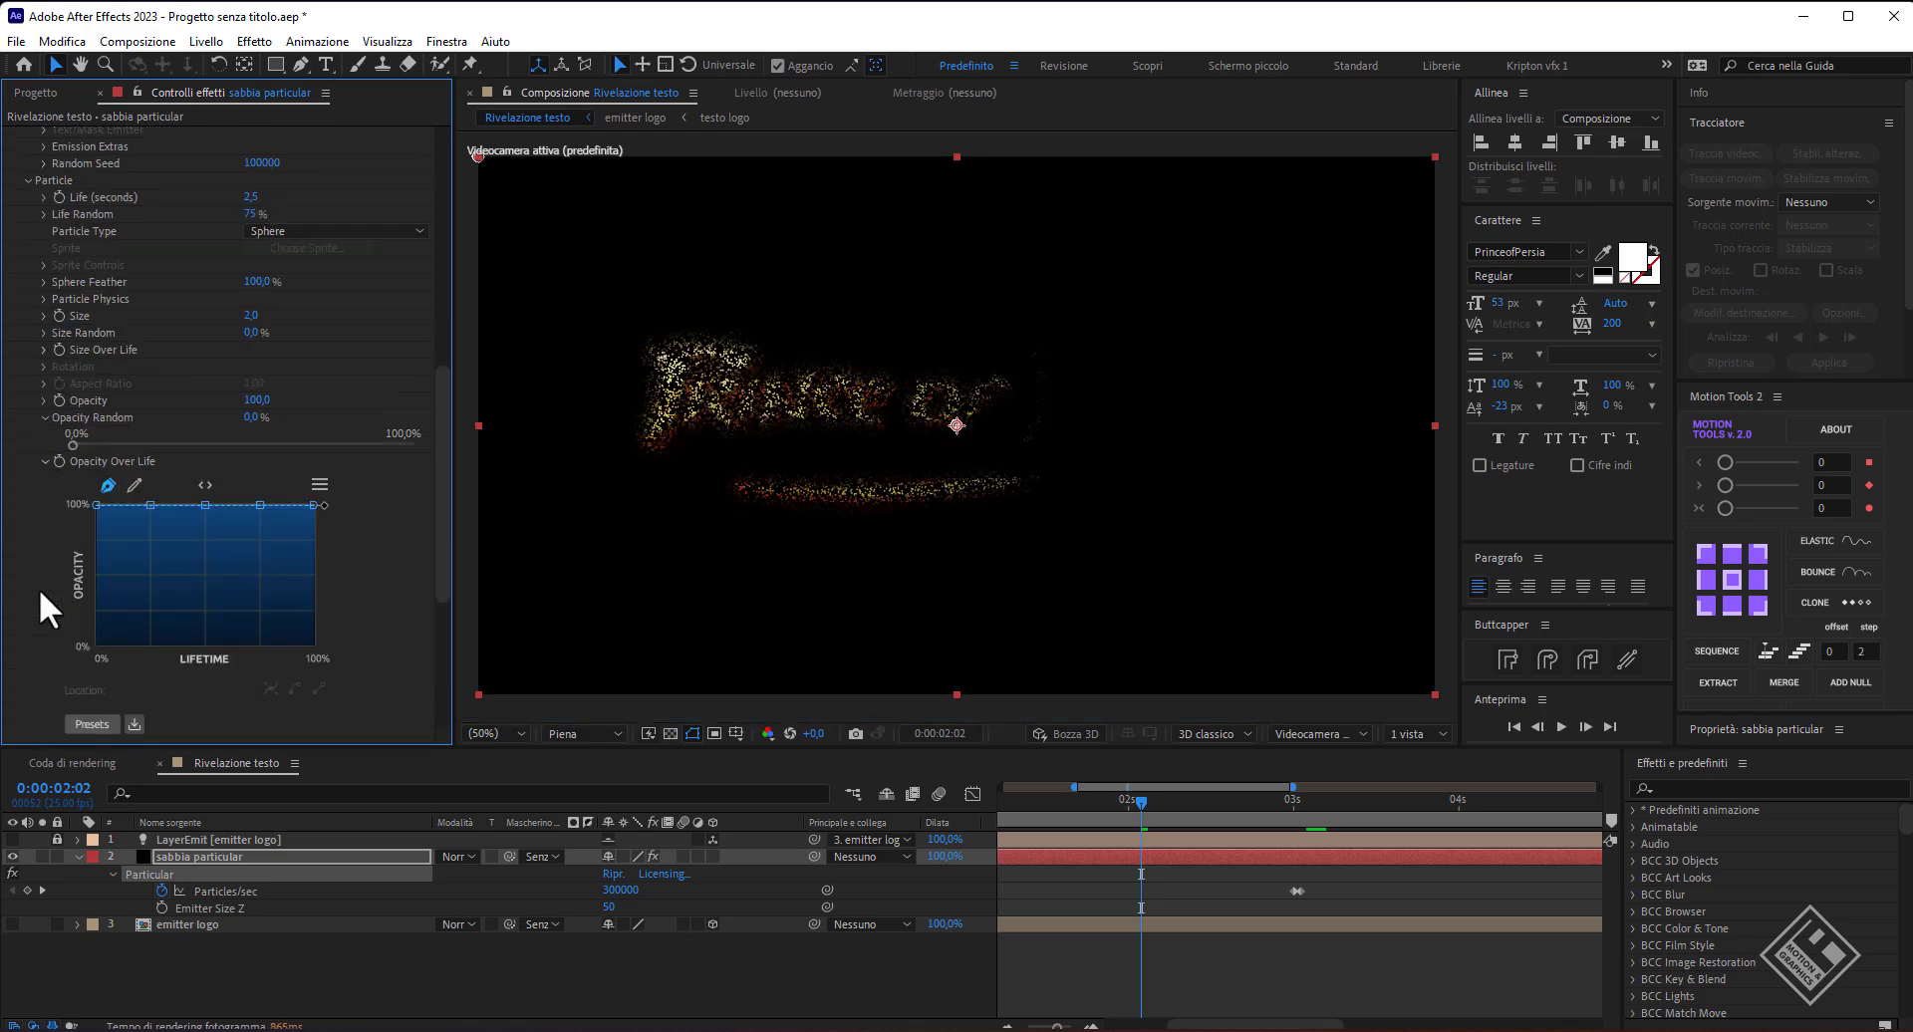
{"action": "left_click", "coordinate": [92, 724]}
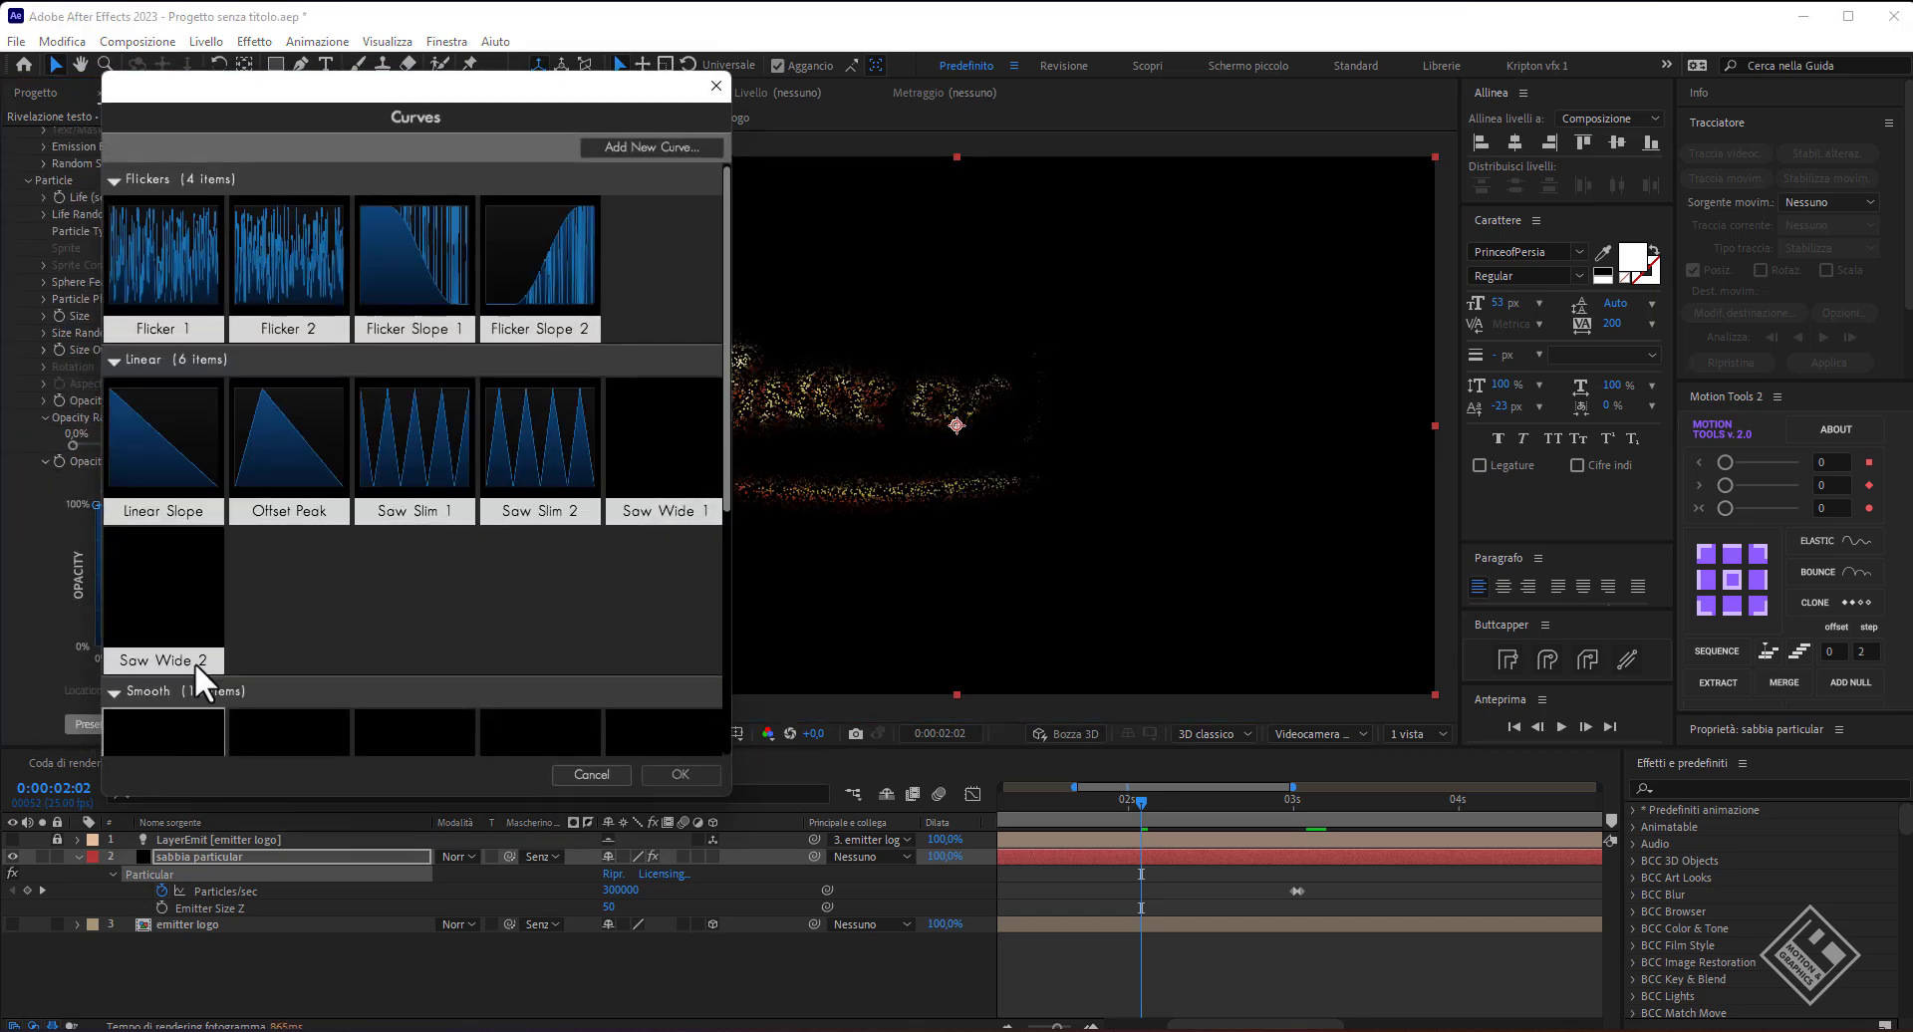
{"action": "left_click", "coordinate": [164, 440]}
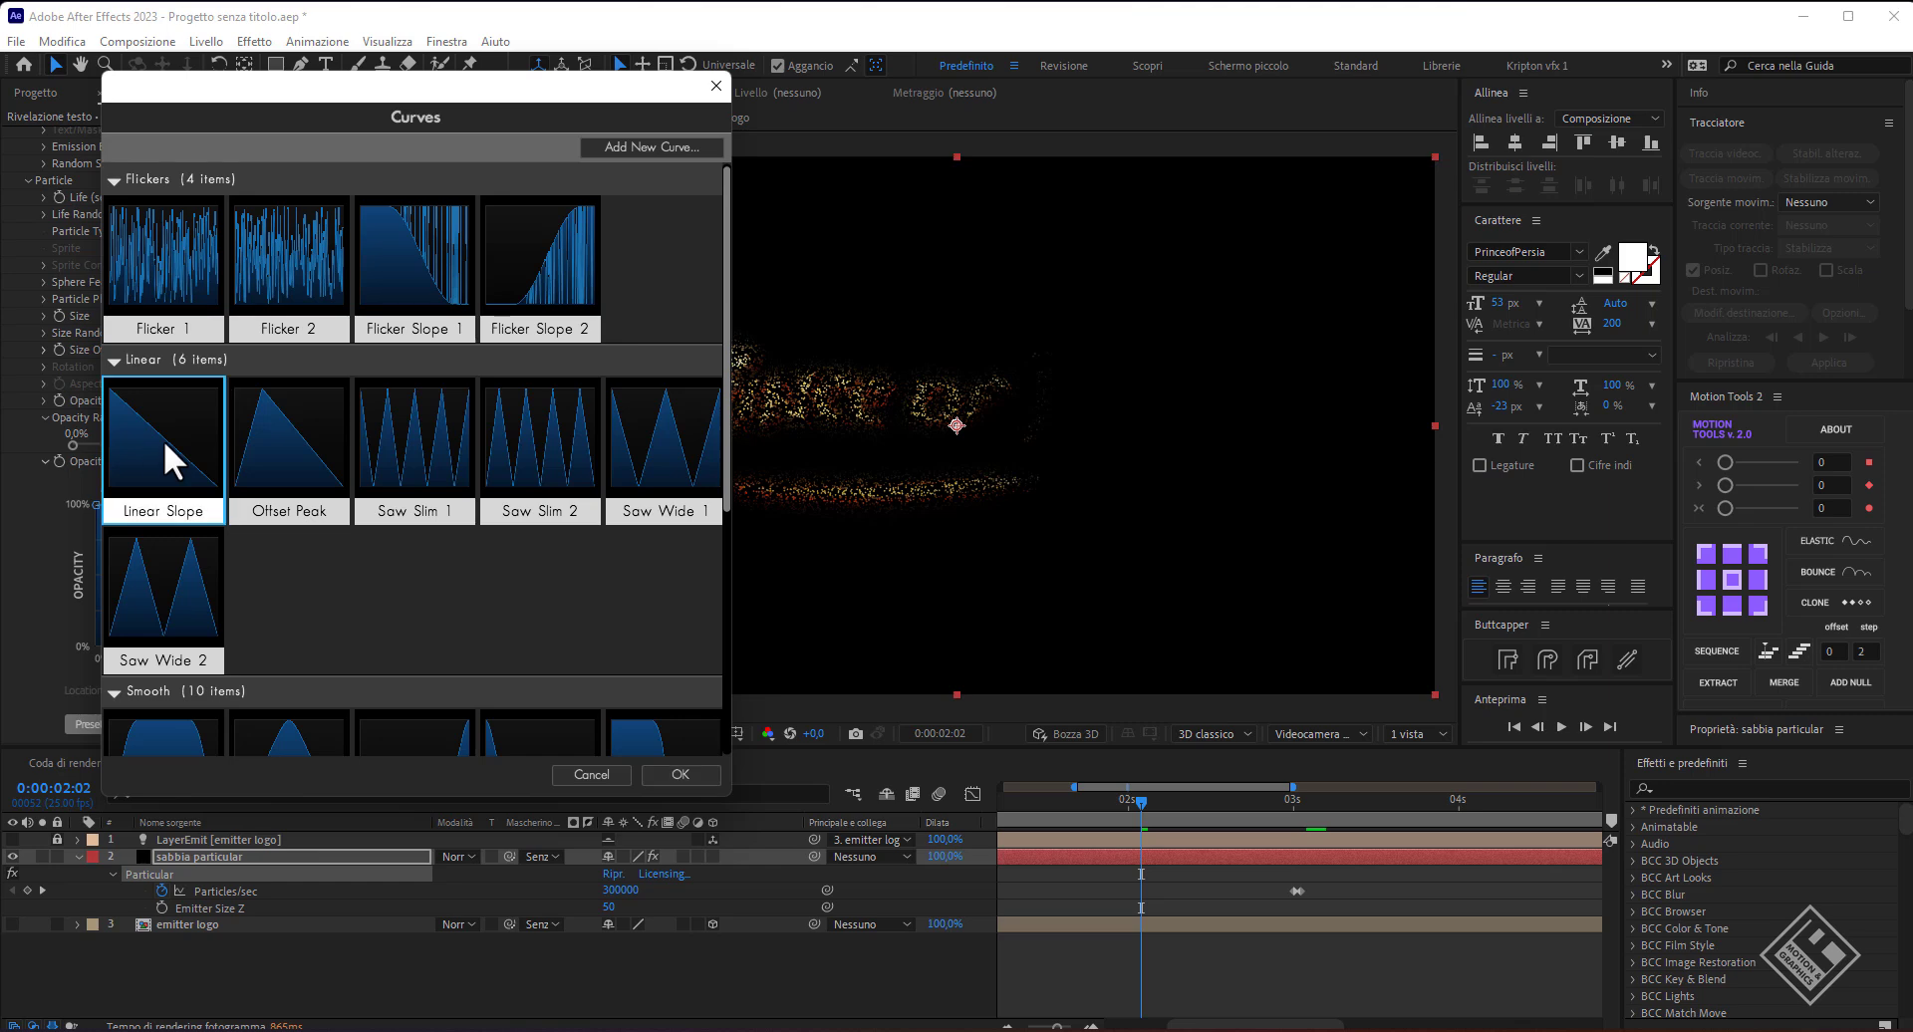
{"action": "left_click", "coordinate": [682, 772]}
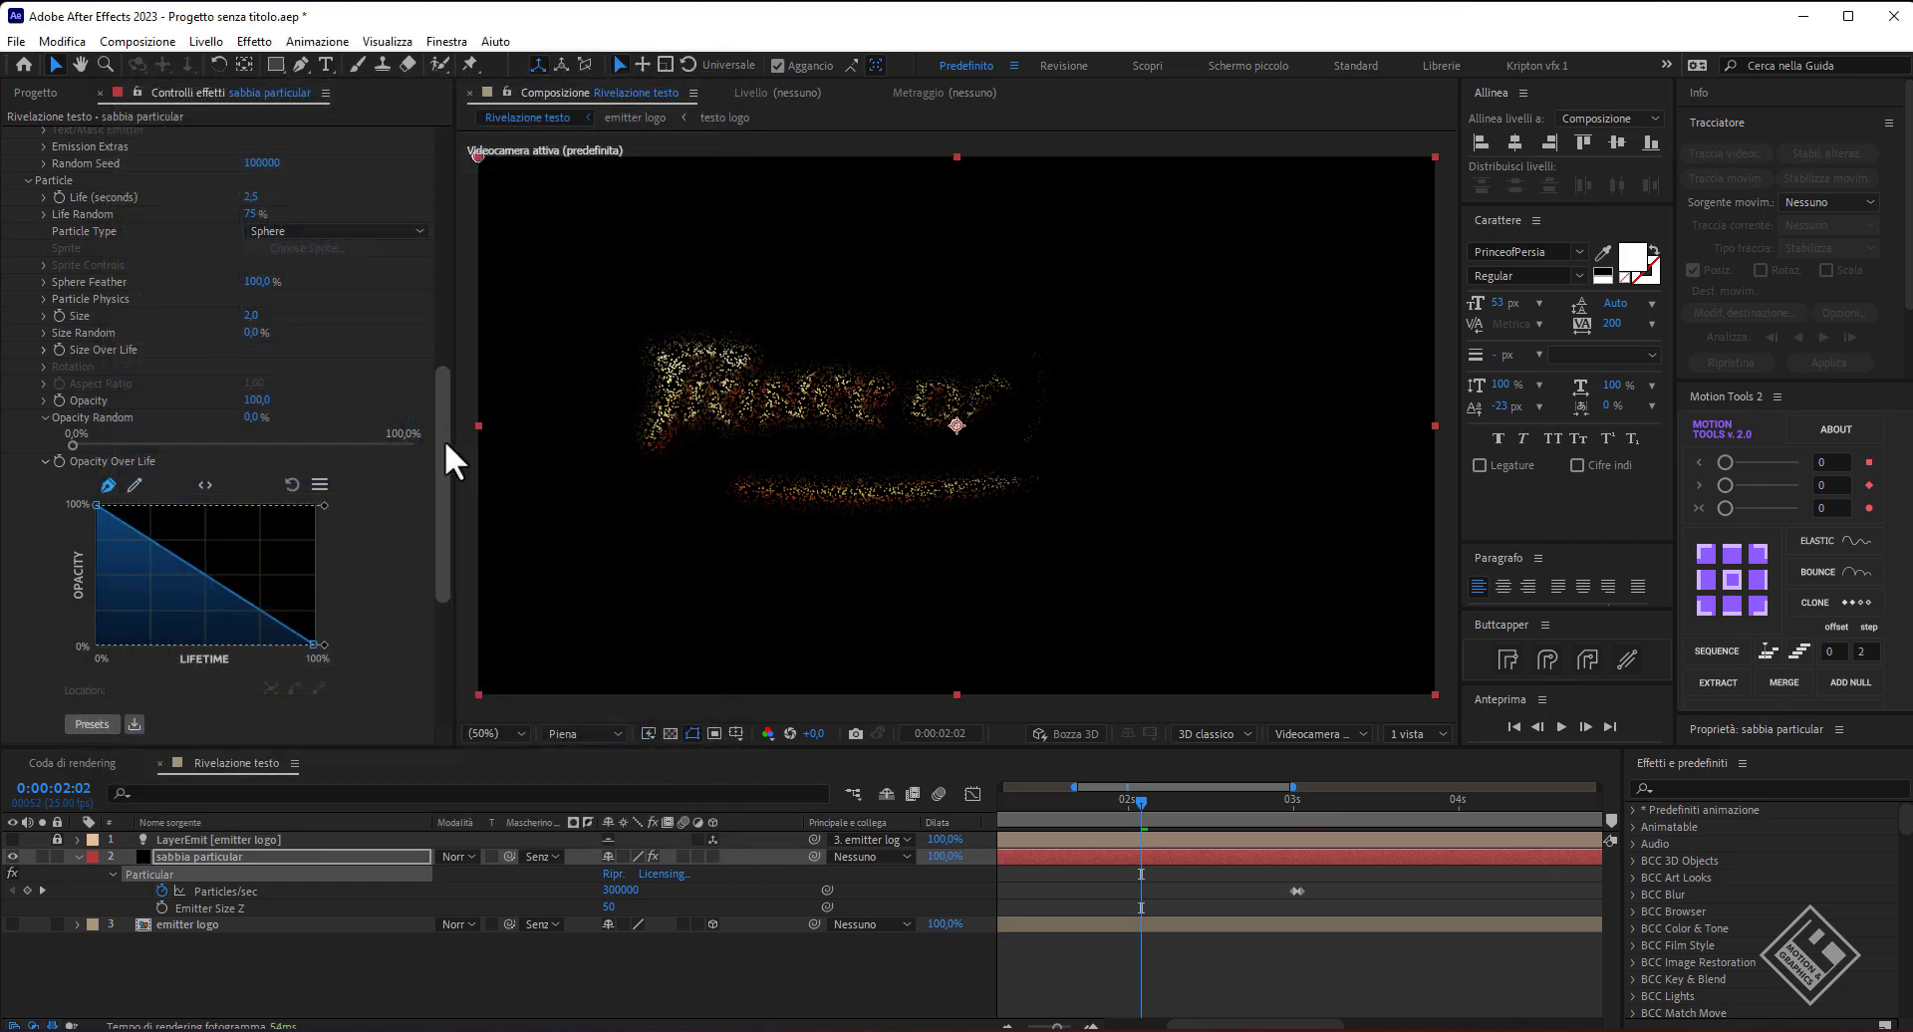
{"action": "left_click_drag", "start_coordinate": [445, 439], "coordinate": [451, 556]}
- Set the Environment wind to Wind X 75 and Wind Y -75
{"action": "left_click", "coordinate": [27, 600]}
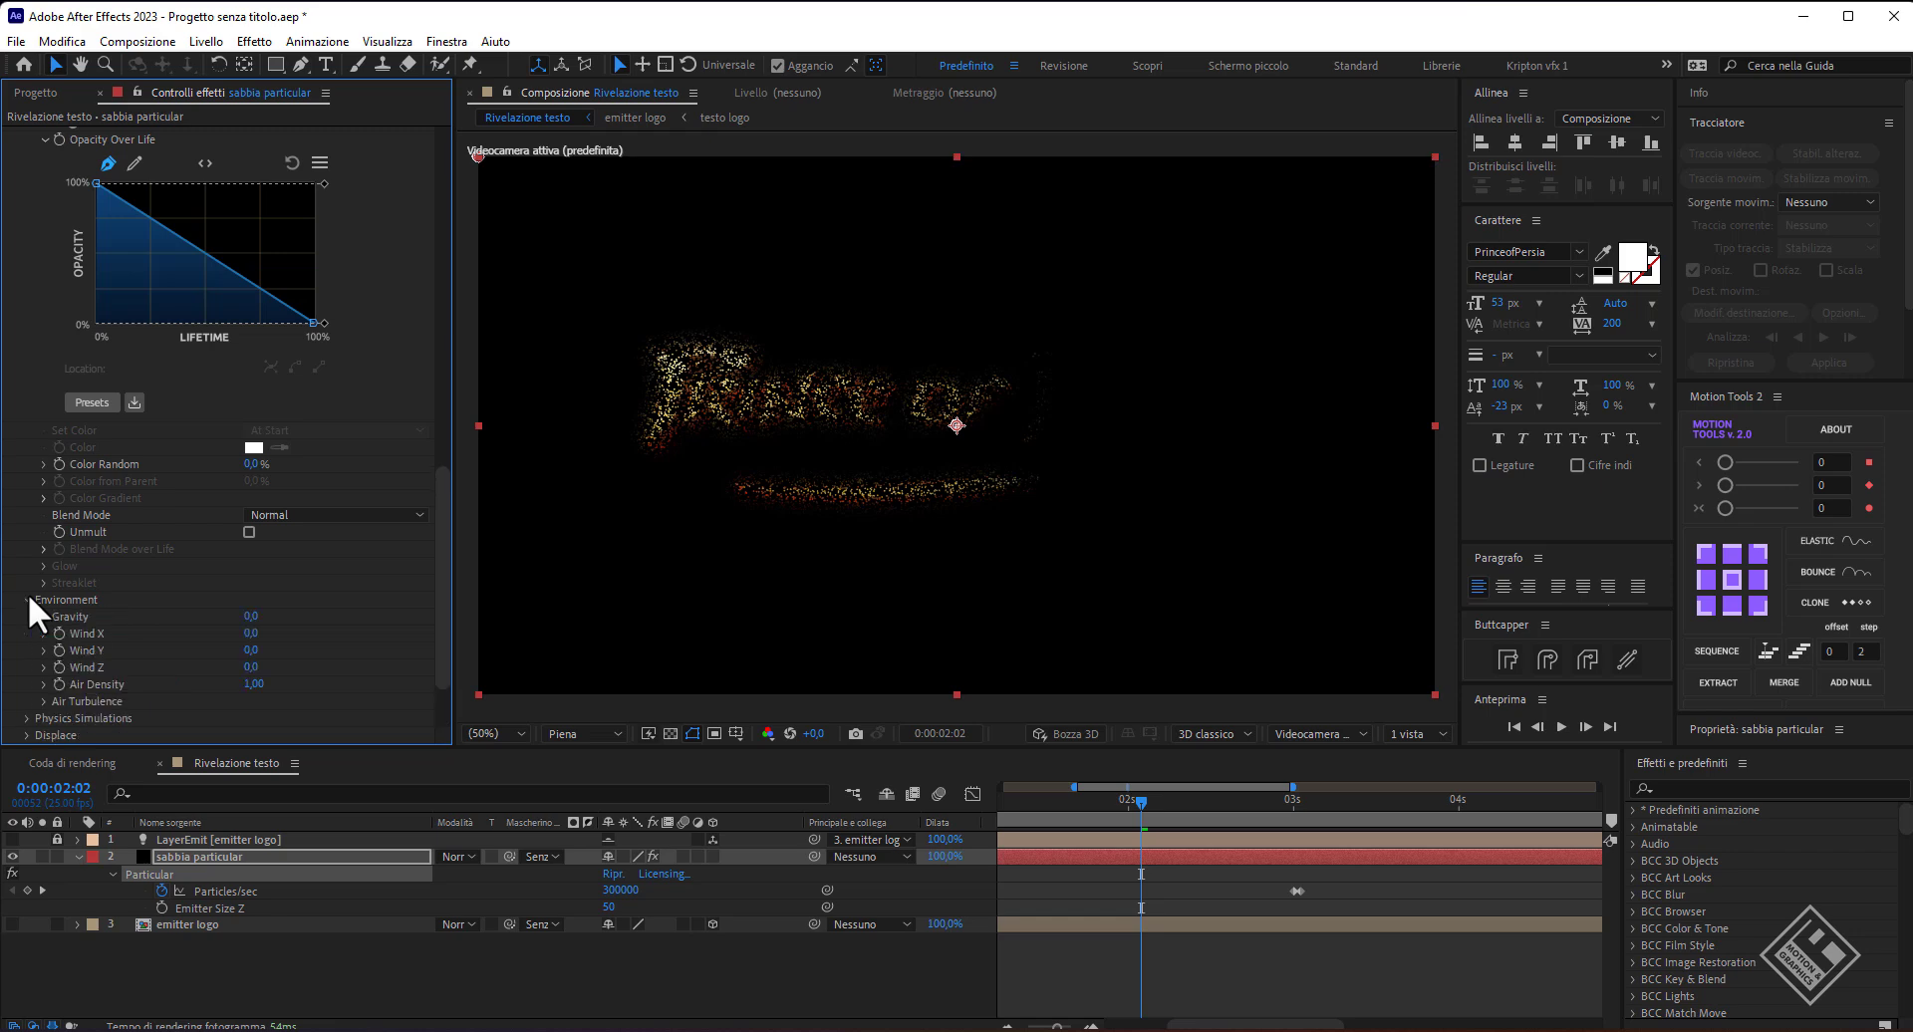
{"action": "left_click", "coordinate": [251, 634]}
{"action": "type", "text": "75"}
{"action": "key", "text": "Tab"}
{"action": "type", "text": "-7"}
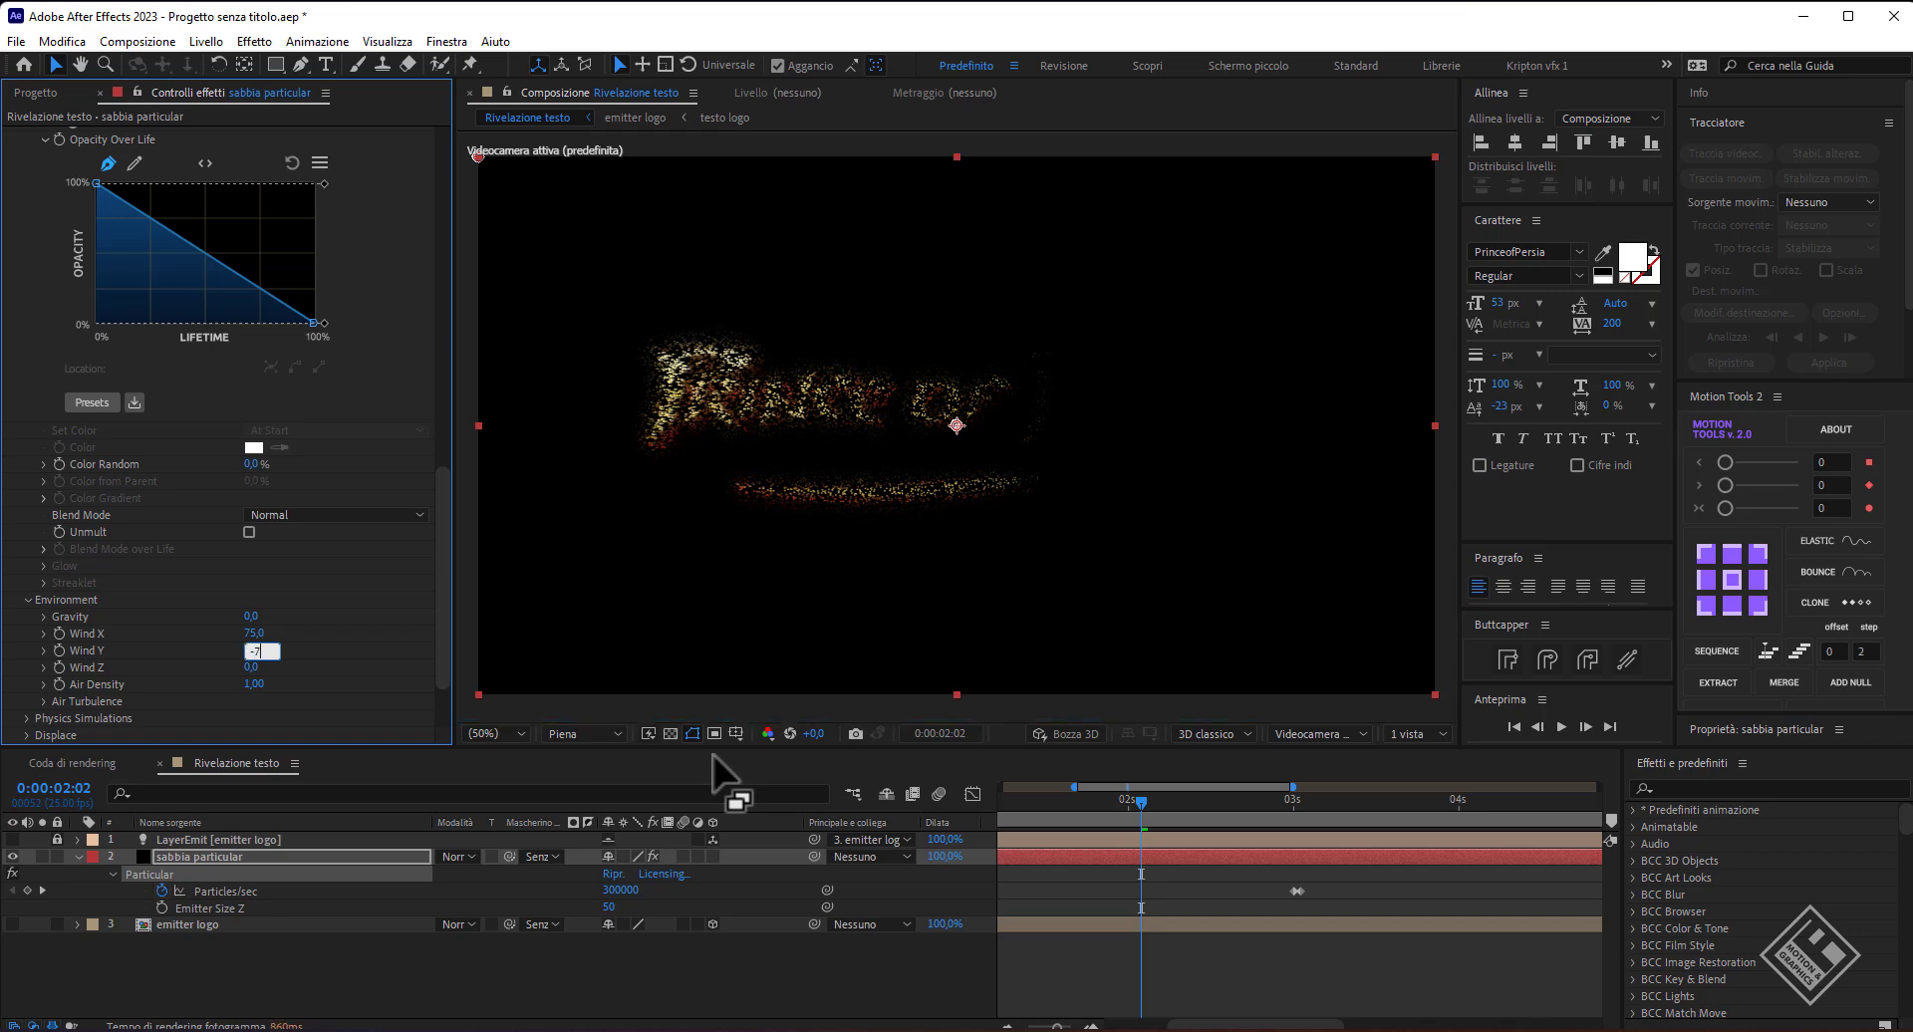
{"action": "type", "text": "5"}
{"action": "key", "text": "Tab"}
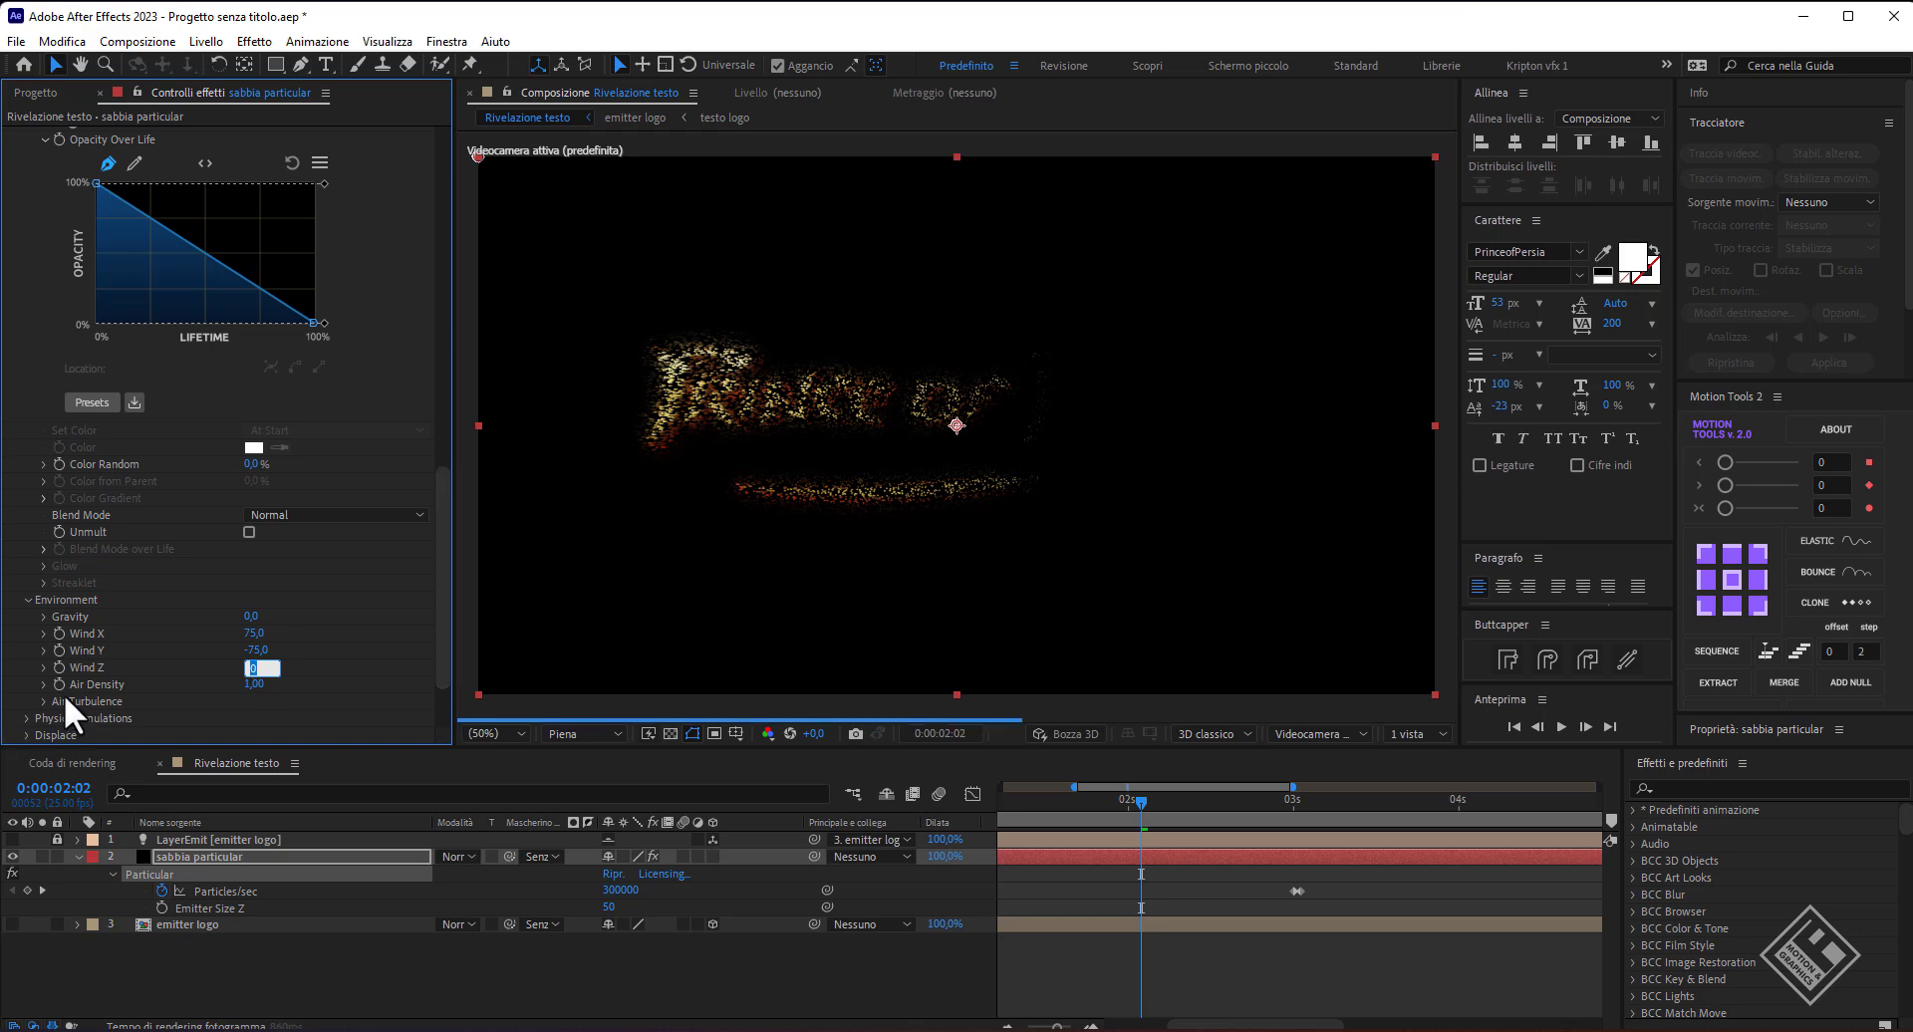
- Set Air Turbulence Affect Position to 150
{"action": "left_click", "coordinate": [45, 699]}
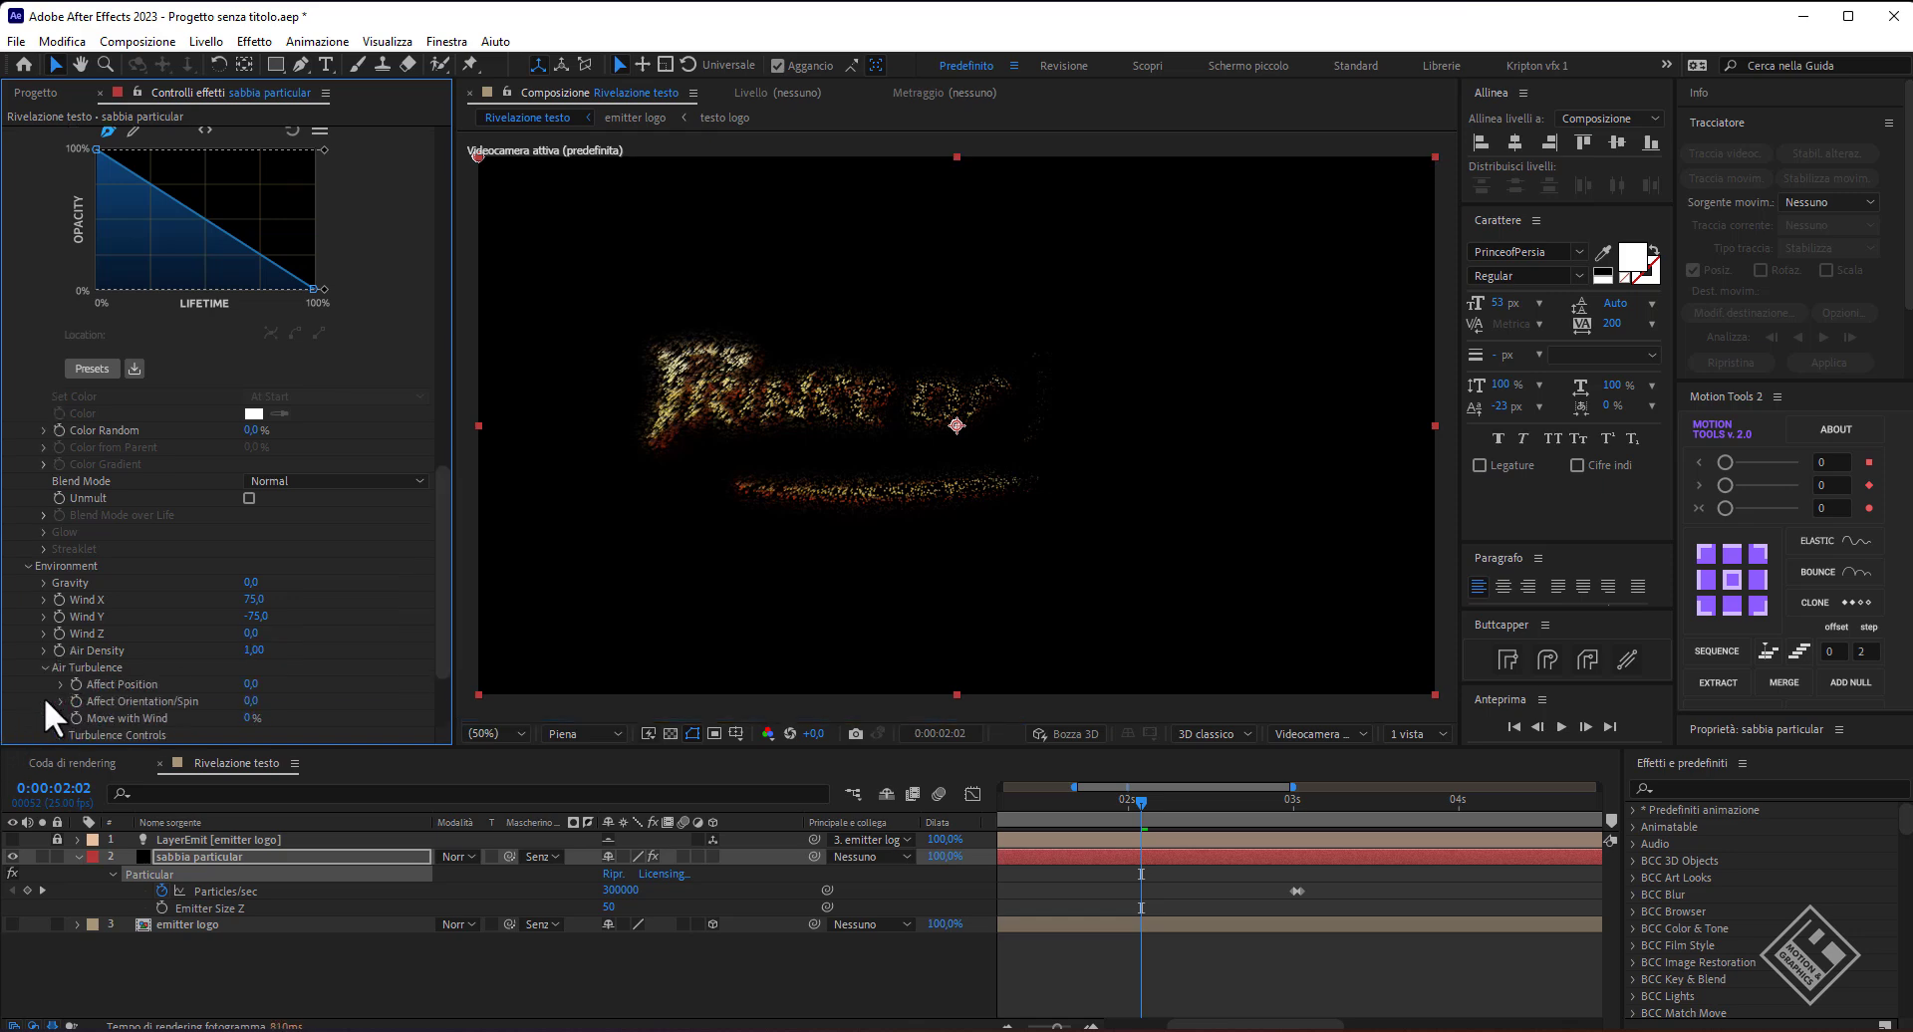
{"action": "left_click", "coordinate": [251, 685]}
{"action": "type", "text": "1"}
{"action": "type", "text": "50"}
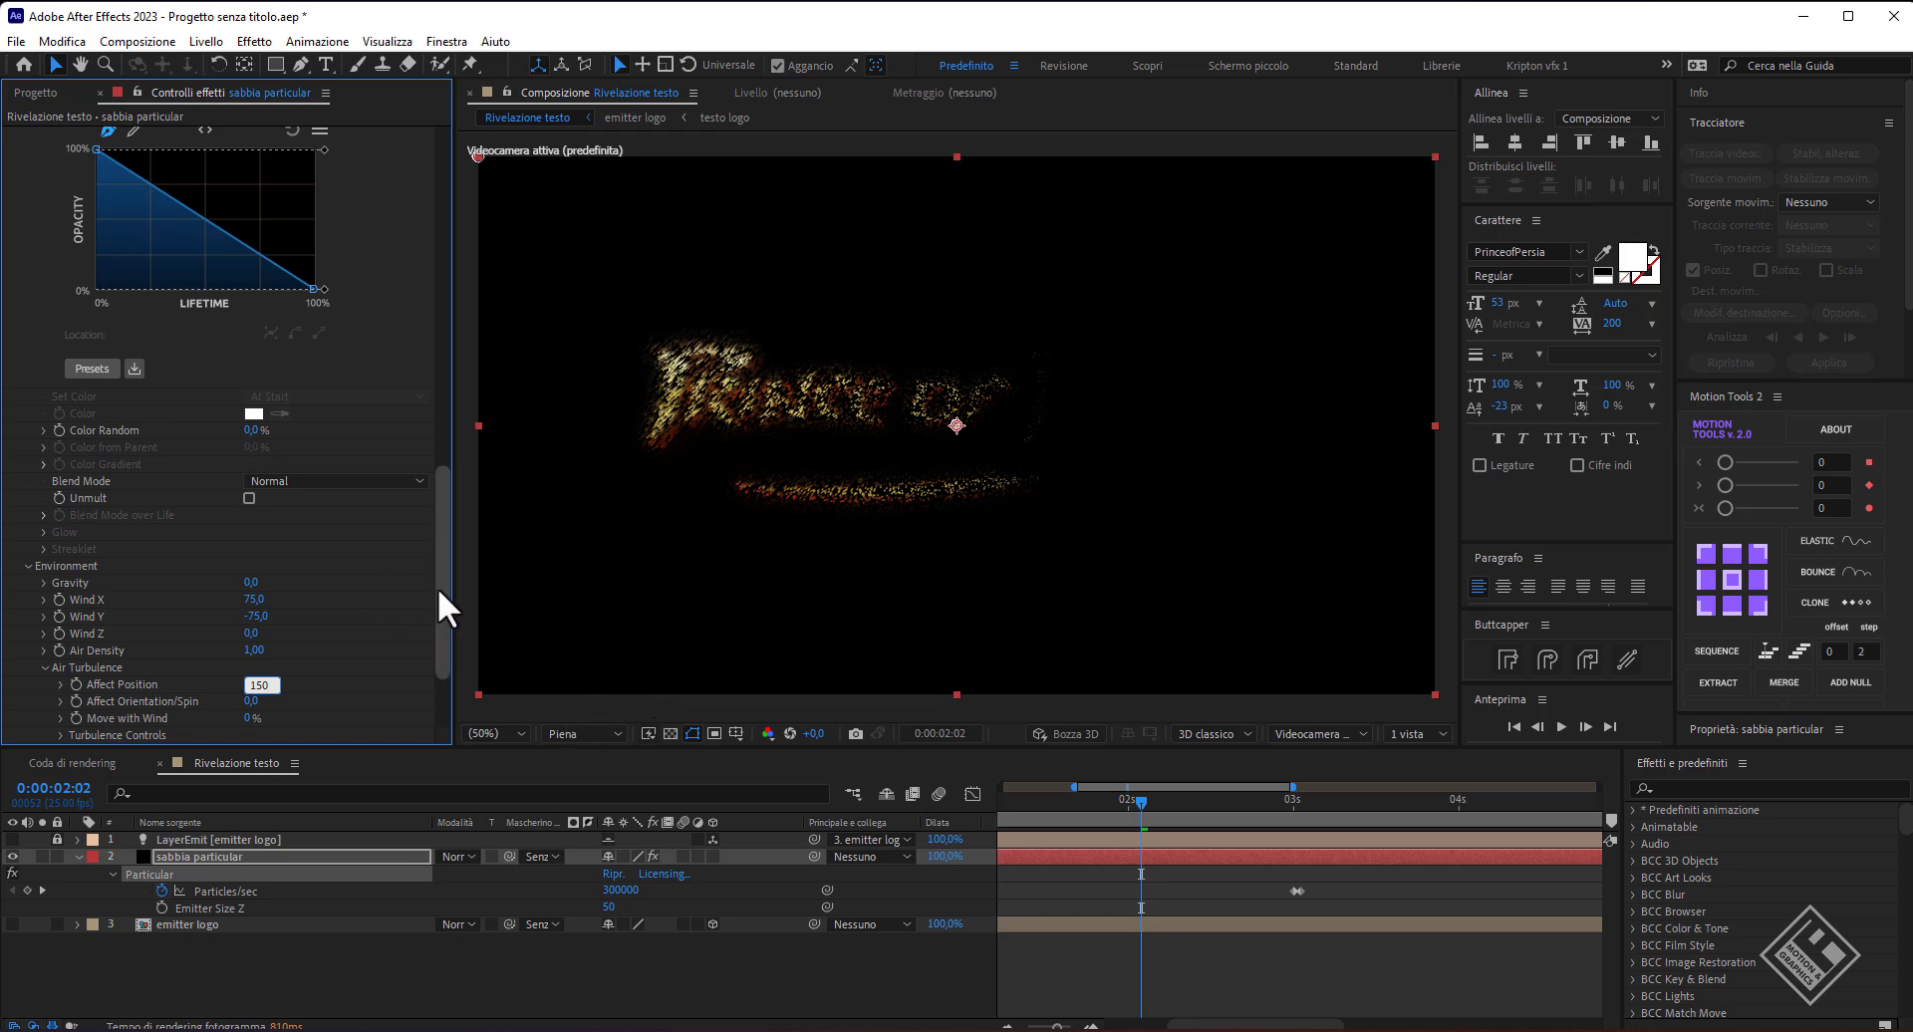
{"action": "left_click_drag", "start_coordinate": [440, 630], "coordinate": [440, 683]}
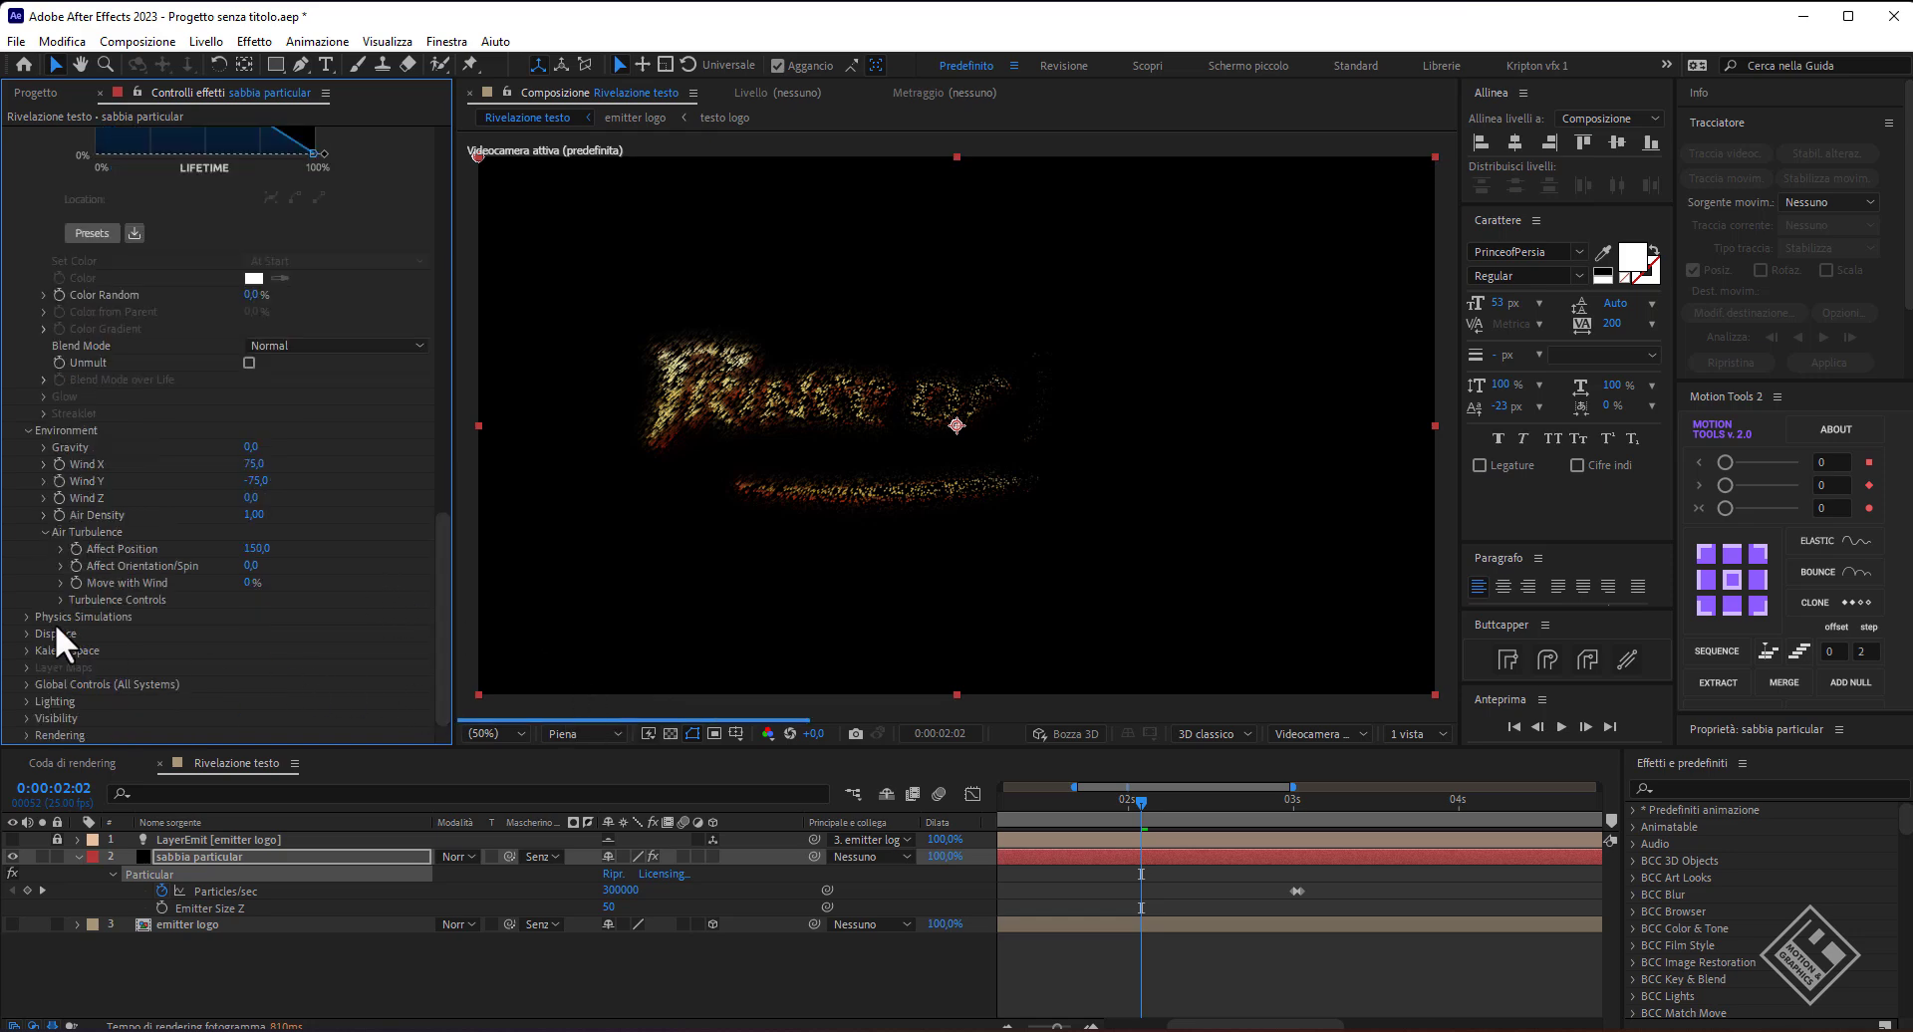
- Set the Turbulence Field TF Affect Size to 2 and scrub back to preview the blowing sand
{"action": "left_click", "coordinate": [26, 633]}
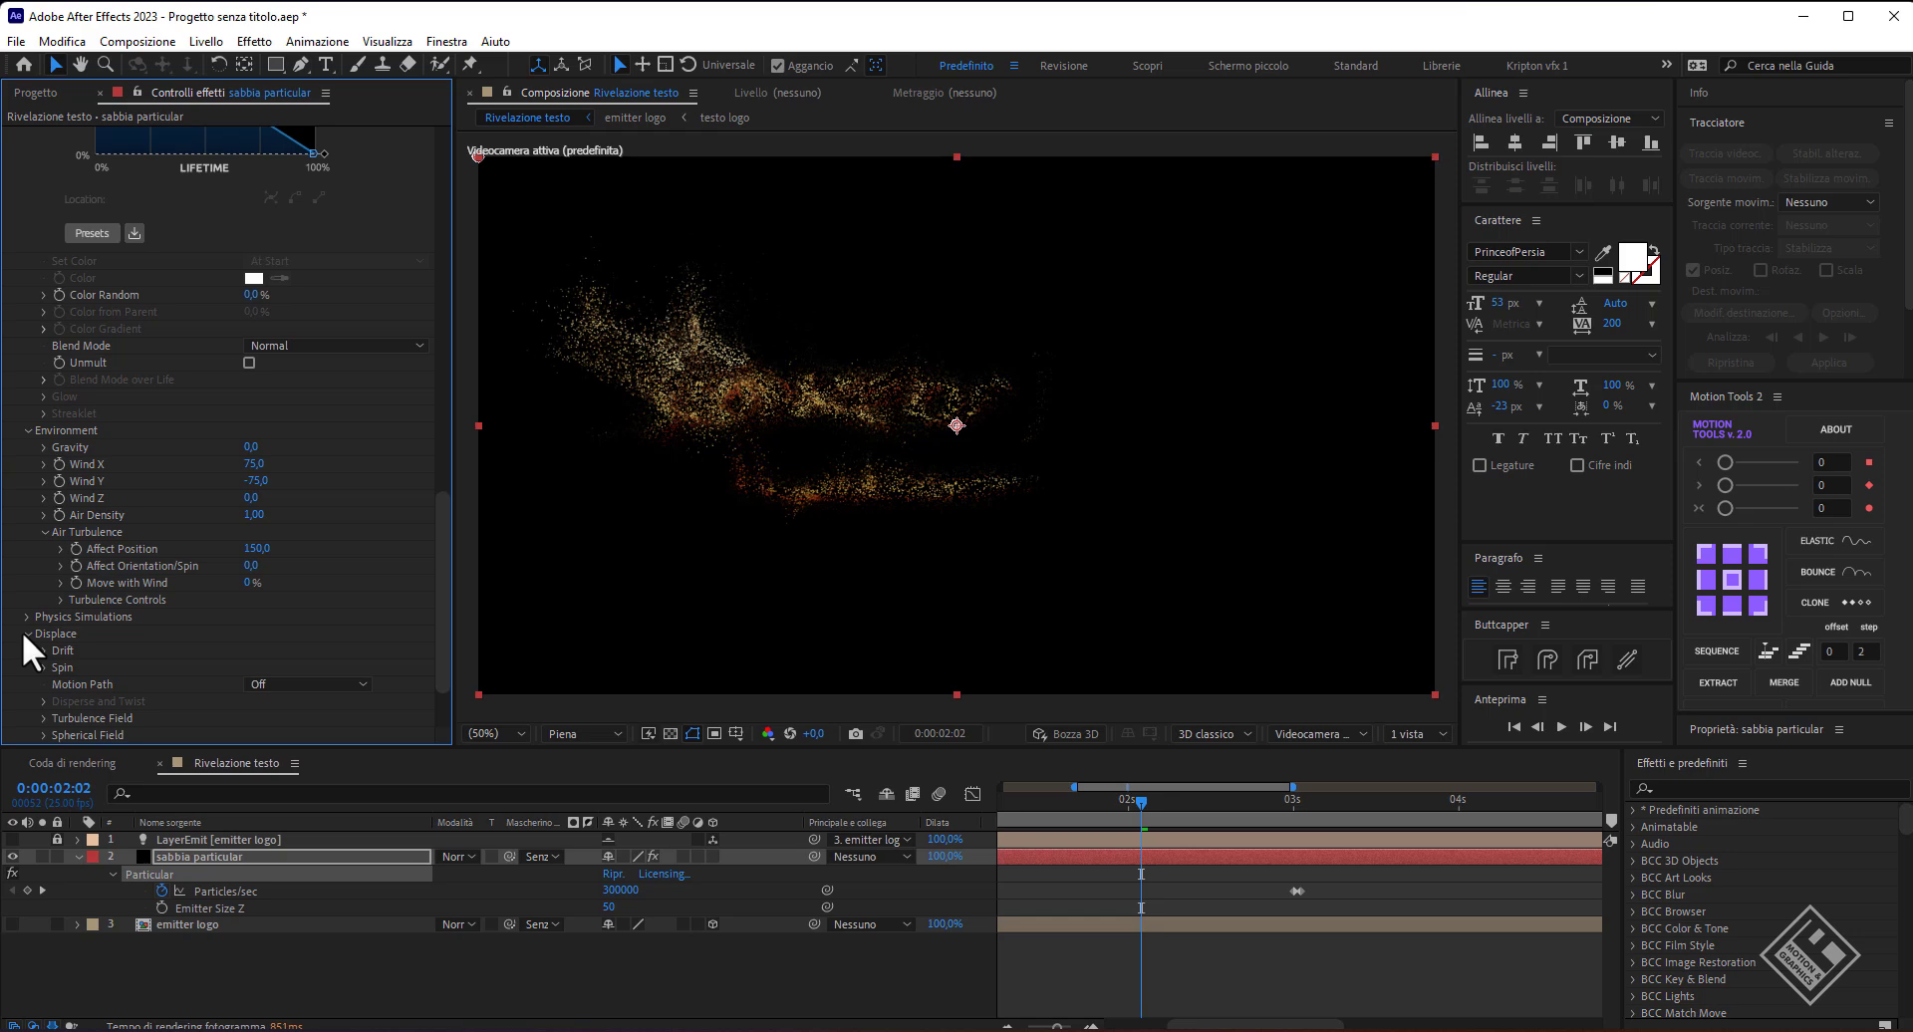
{"action": "left_click", "coordinate": [42, 718]}
{"action": "scroll", "coordinate": [42, 714], "scroll_direction": "down", "scroll_amount": 3}
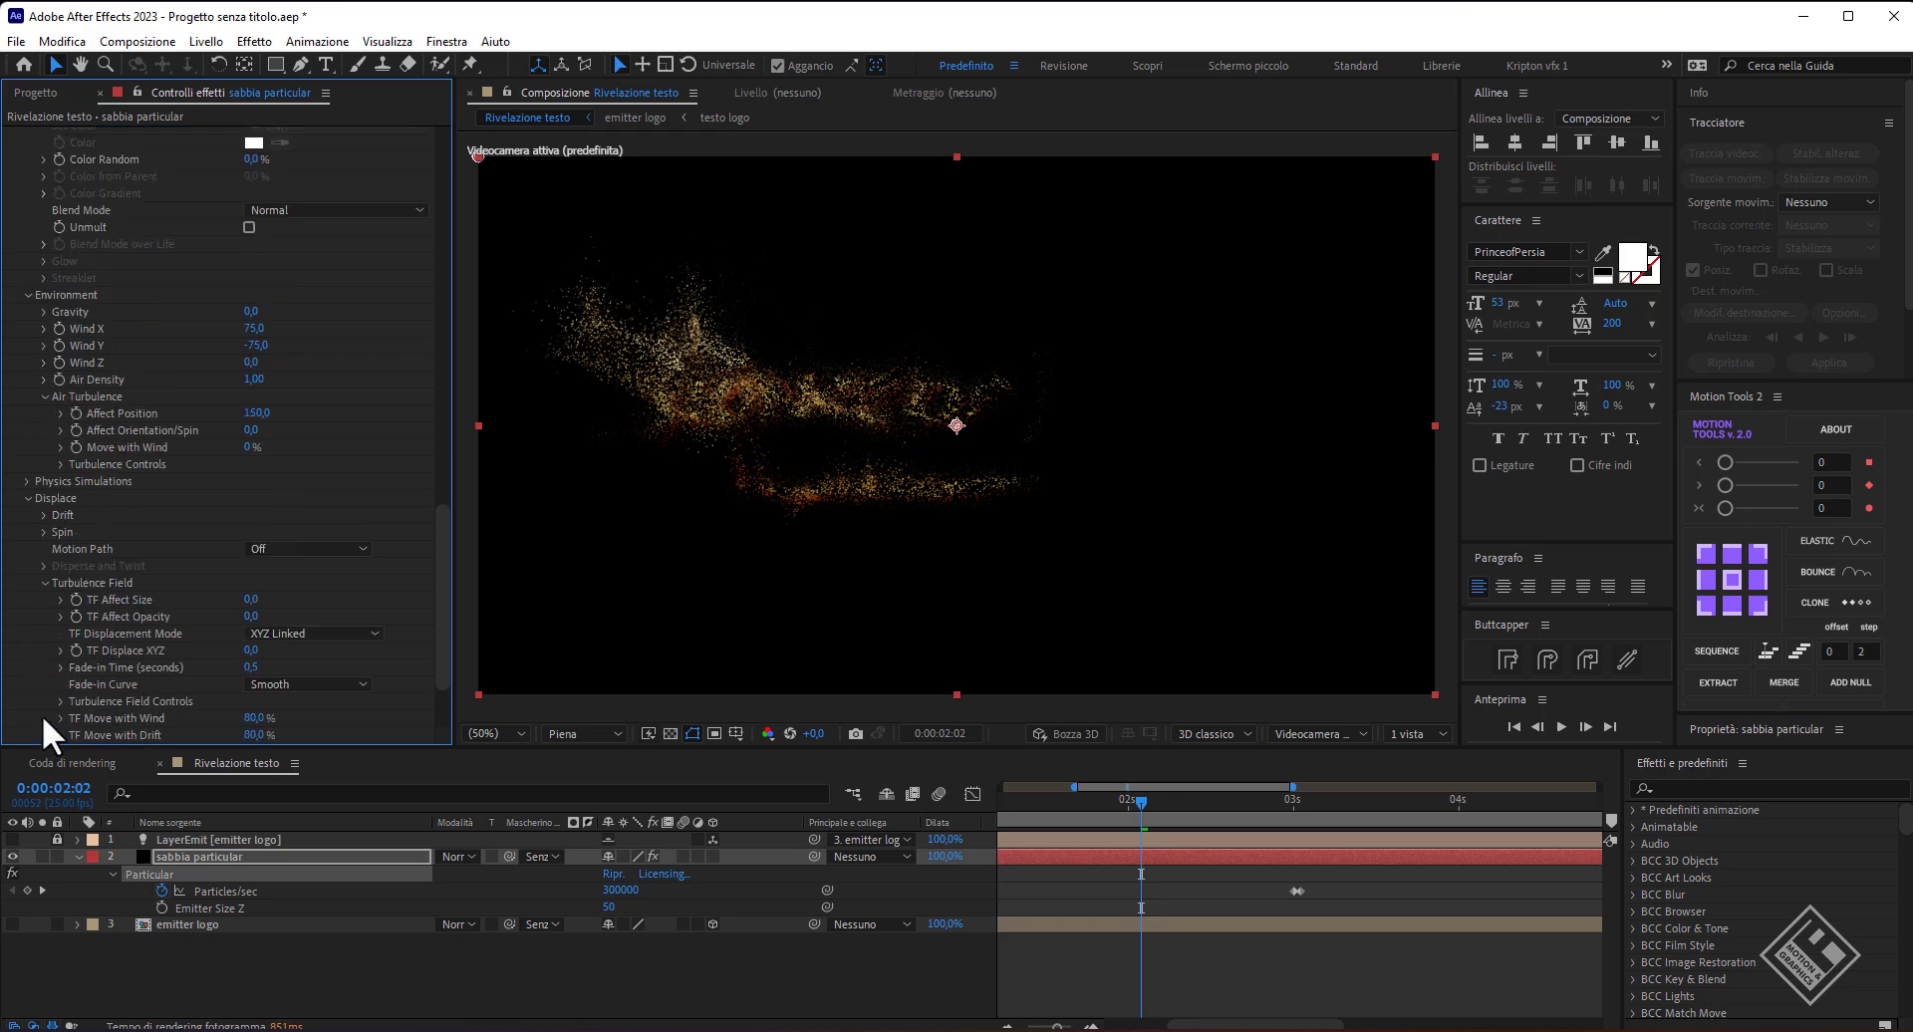
{"action": "left_click", "coordinate": [249, 600]}
{"action": "type", "text": "2"}
{"action": "key", "text": "Return"}
{"action": "mouse_move", "coordinate": [1144, 799]}
{"action": "left_mouse_down"}
{"action": "mouse_move", "coordinate": [1108, 799]}
{"action": "mouse_move", "coordinate": [1287, 835]}
{"action": "mouse_move", "coordinate": [1200, 837]}
{"action": "left_mouse_up"}
- Collapse the sabbia particular layer and duplicate it with Ctrl+D
{"action": "left_click", "coordinate": [78, 856]}
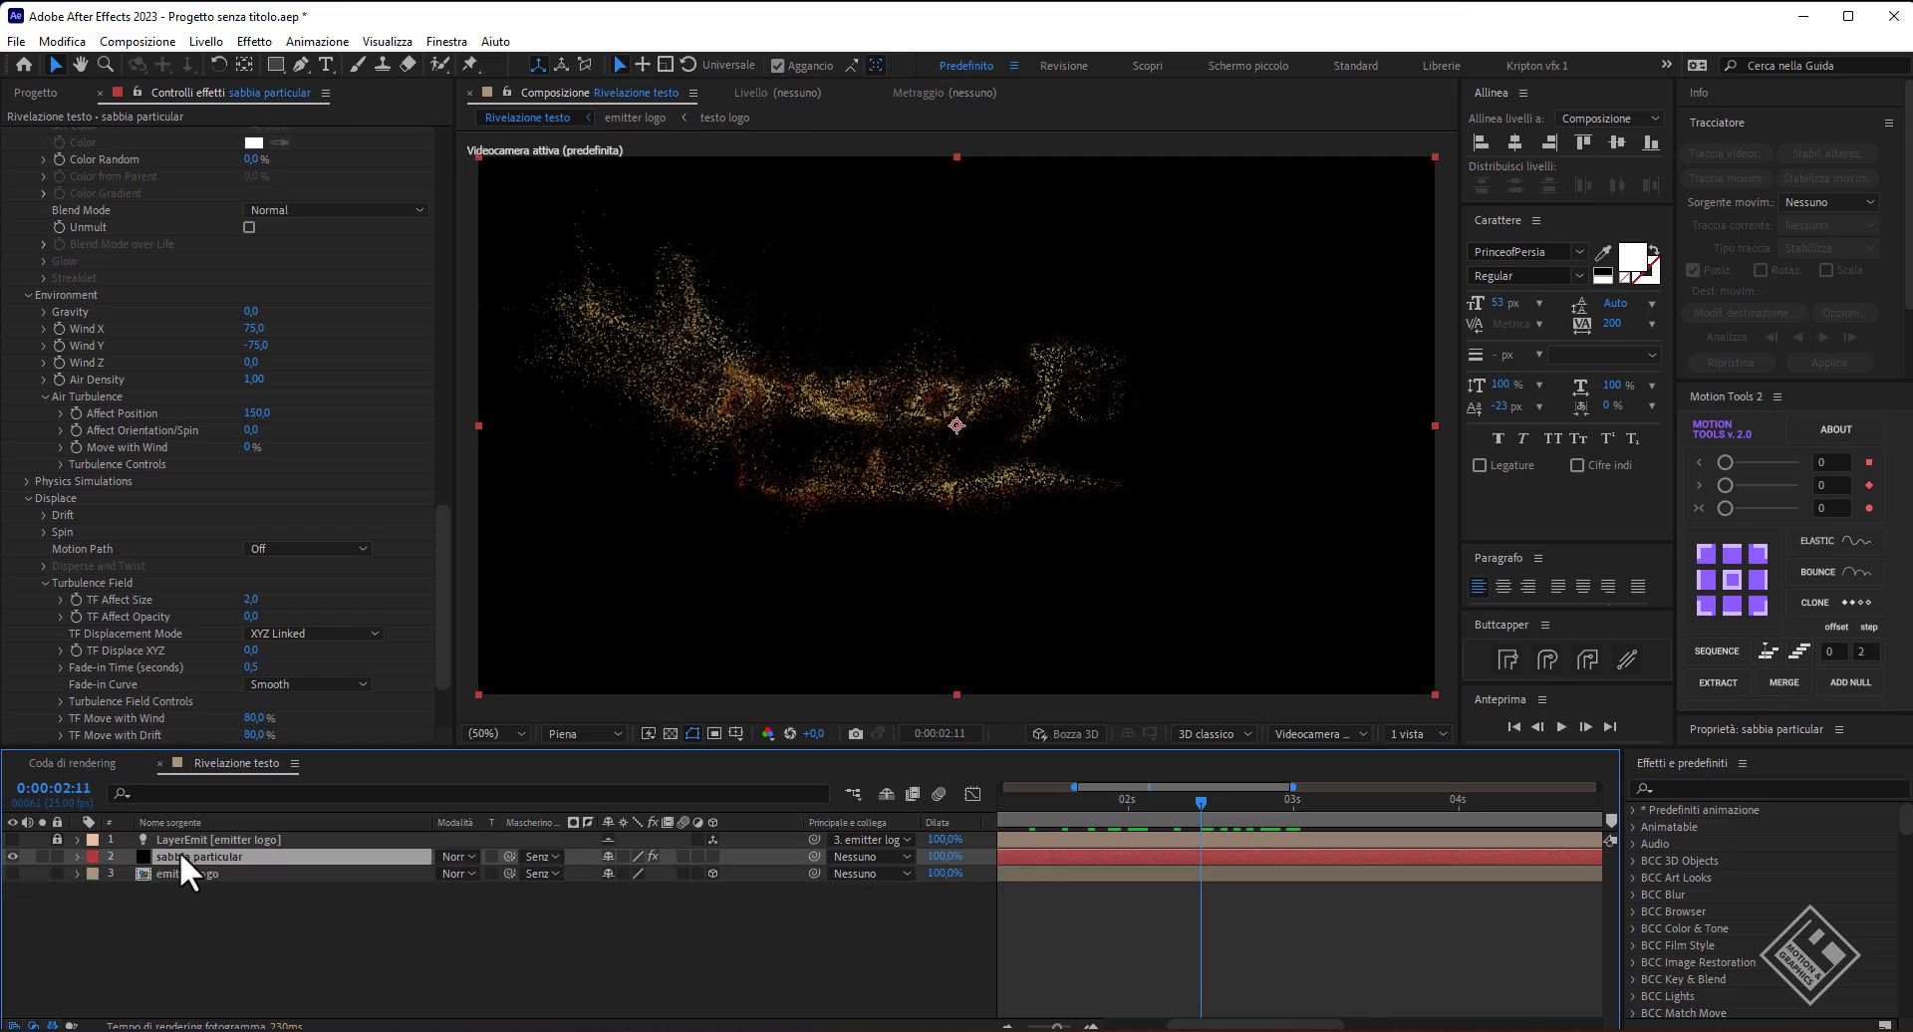
{"action": "key", "text": "ctrl+d"}
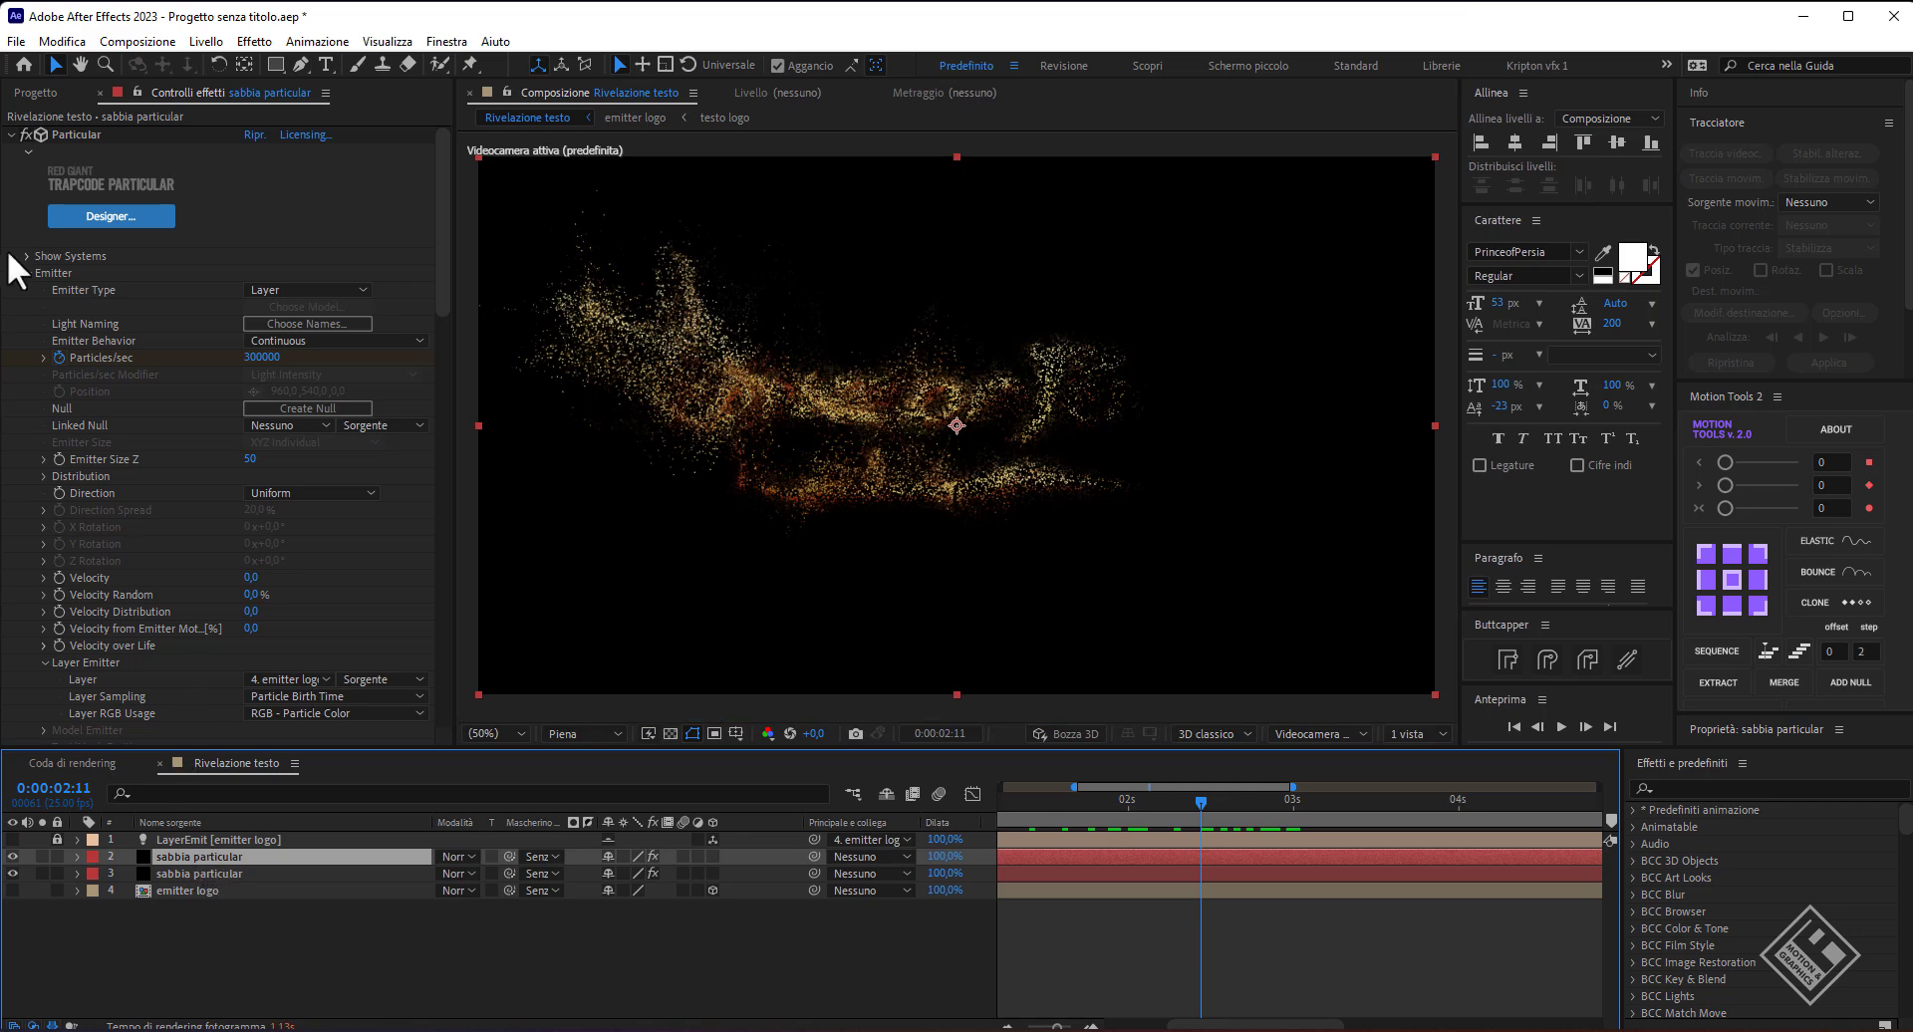
{"action": "scroll", "coordinate": [129, 538], "scroll_direction": "down", "scroll_amount": 5}
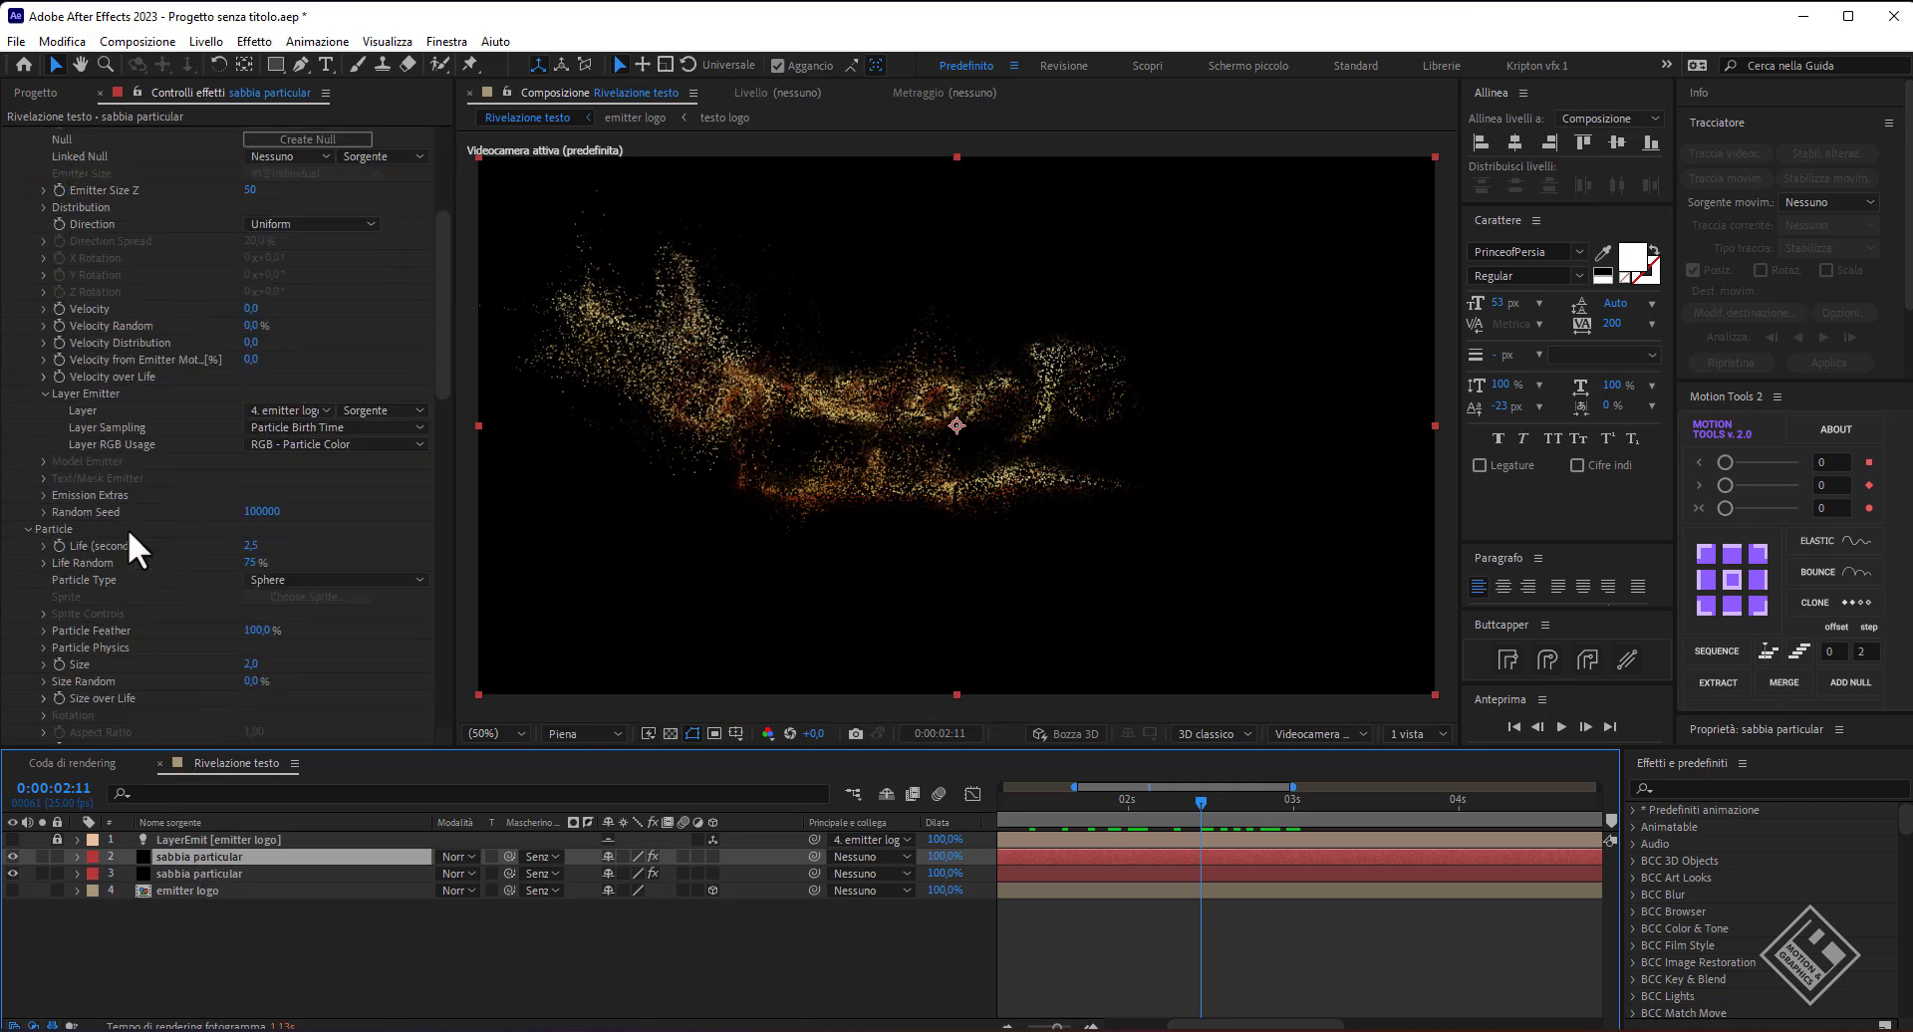
- Set the copied layer's particle Life to 2 seconds
{"action": "left_click", "coordinate": [249, 546]}
{"action": "type", "text": "2"}
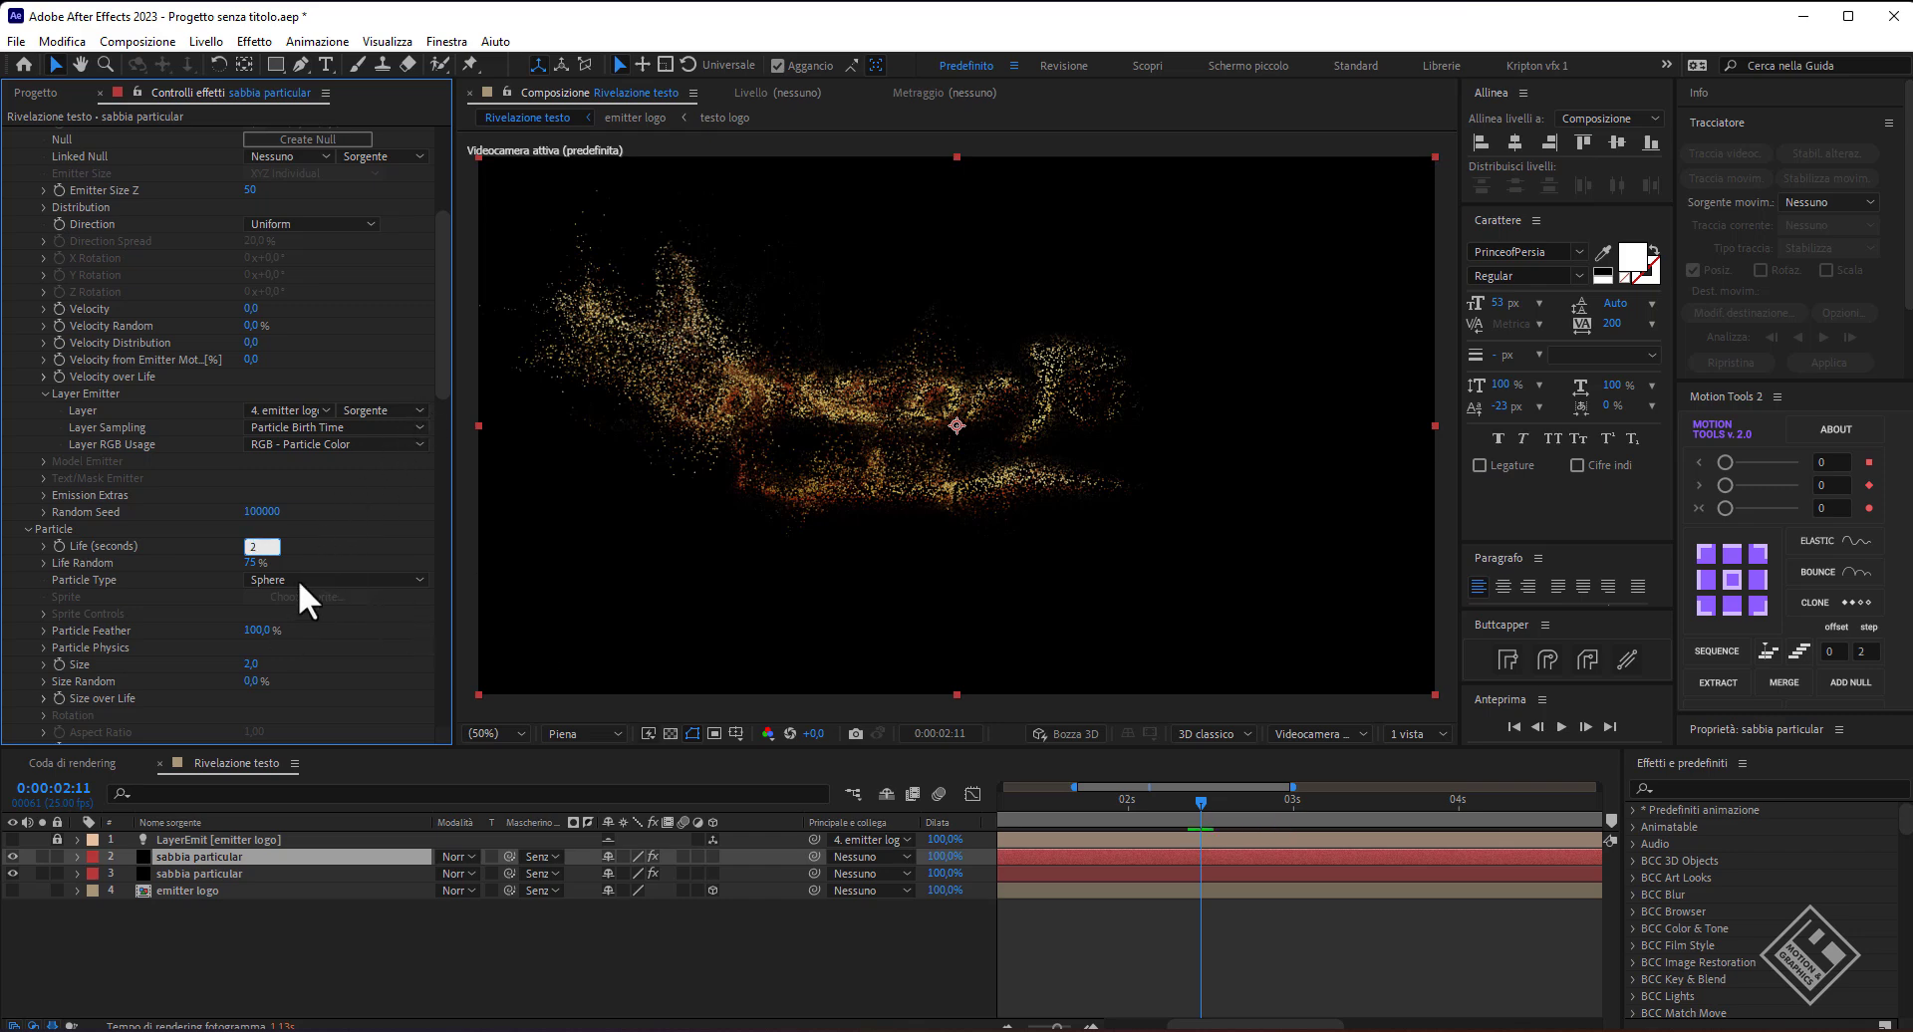
{"action": "scroll", "coordinate": [439, 387], "scroll_direction": "down", "scroll_amount": 4}
{"action": "scroll", "coordinate": [438, 397], "scroll_direction": "down", "scroll_amount": 3}
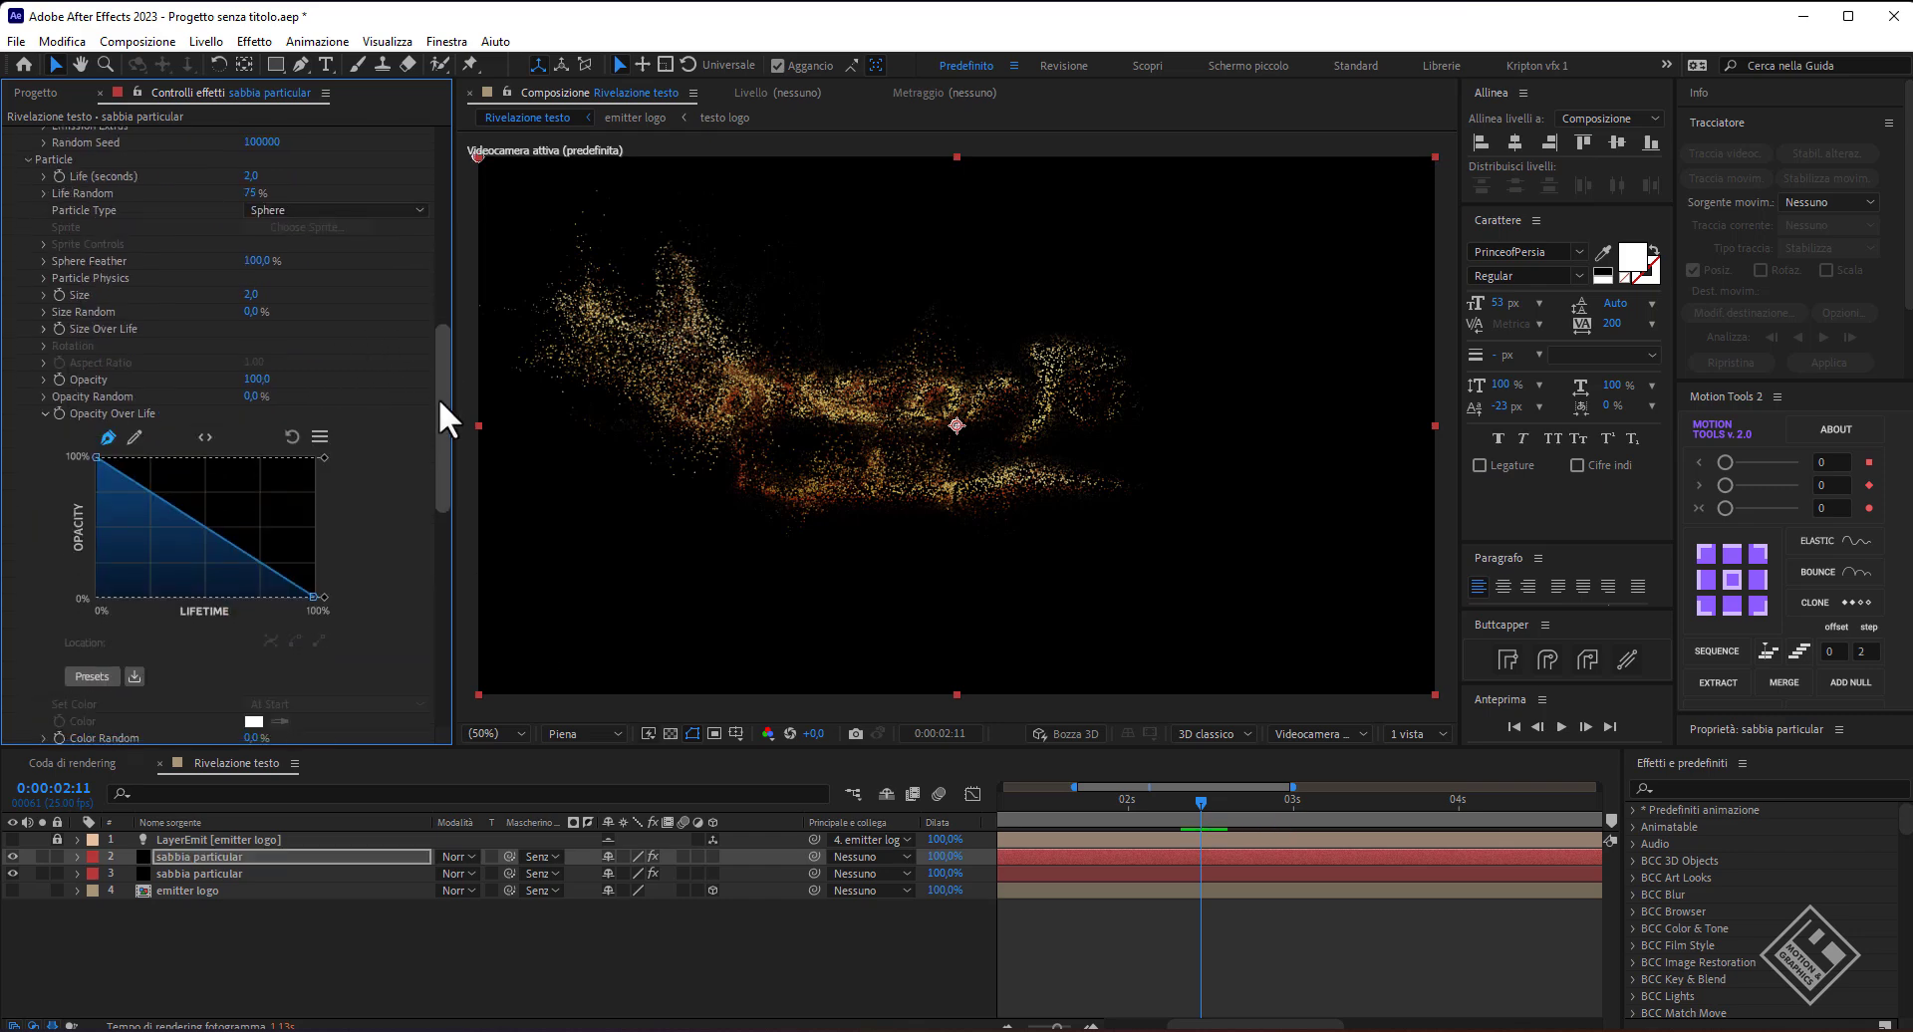
{"action": "scroll", "coordinate": [438, 460], "scroll_direction": "down", "scroll_amount": 2}
{"action": "scroll", "coordinate": [436, 538], "scroll_direction": "down", "scroll_amount": 3}
{"action": "scroll", "coordinate": [439, 520], "scroll_direction": "down", "scroll_amount": 1}
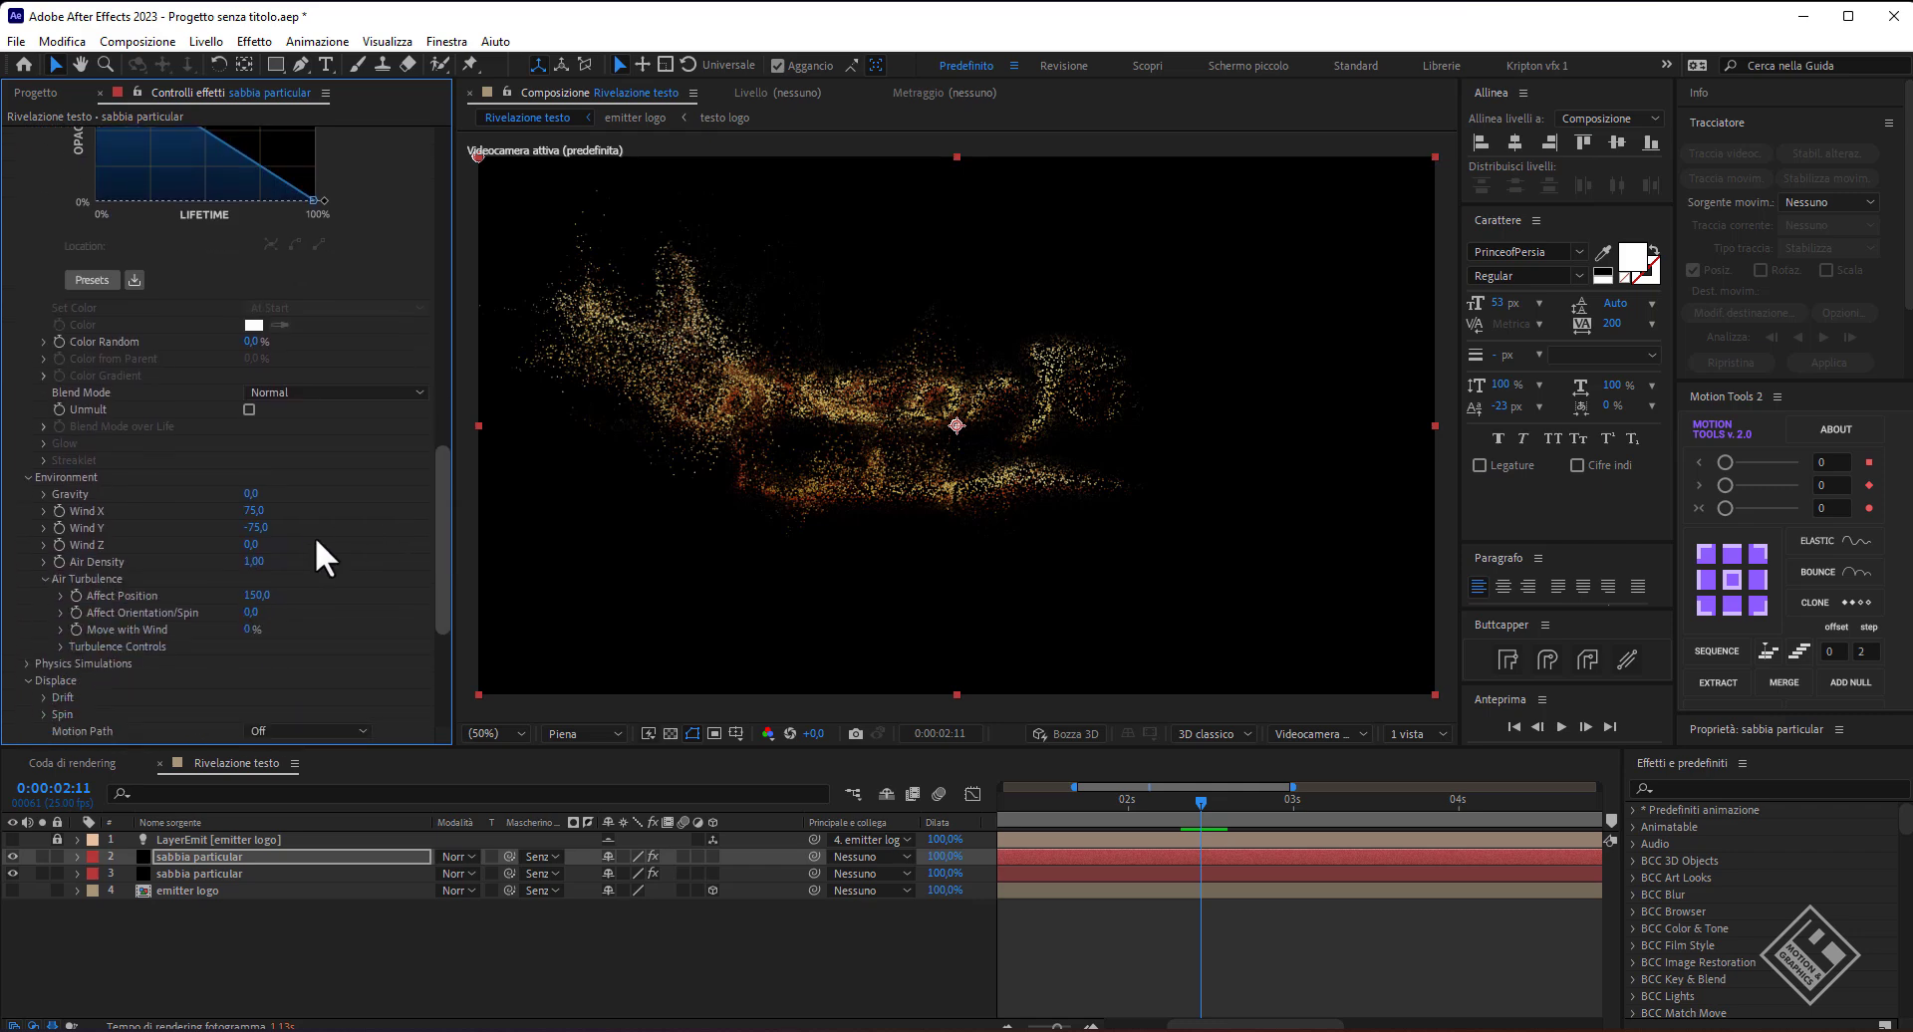
- Strengthen the wind to Wind X 100 and Wind Y -100
{"action": "left_click", "coordinate": [255, 512]}
{"action": "type", "text": "100"}
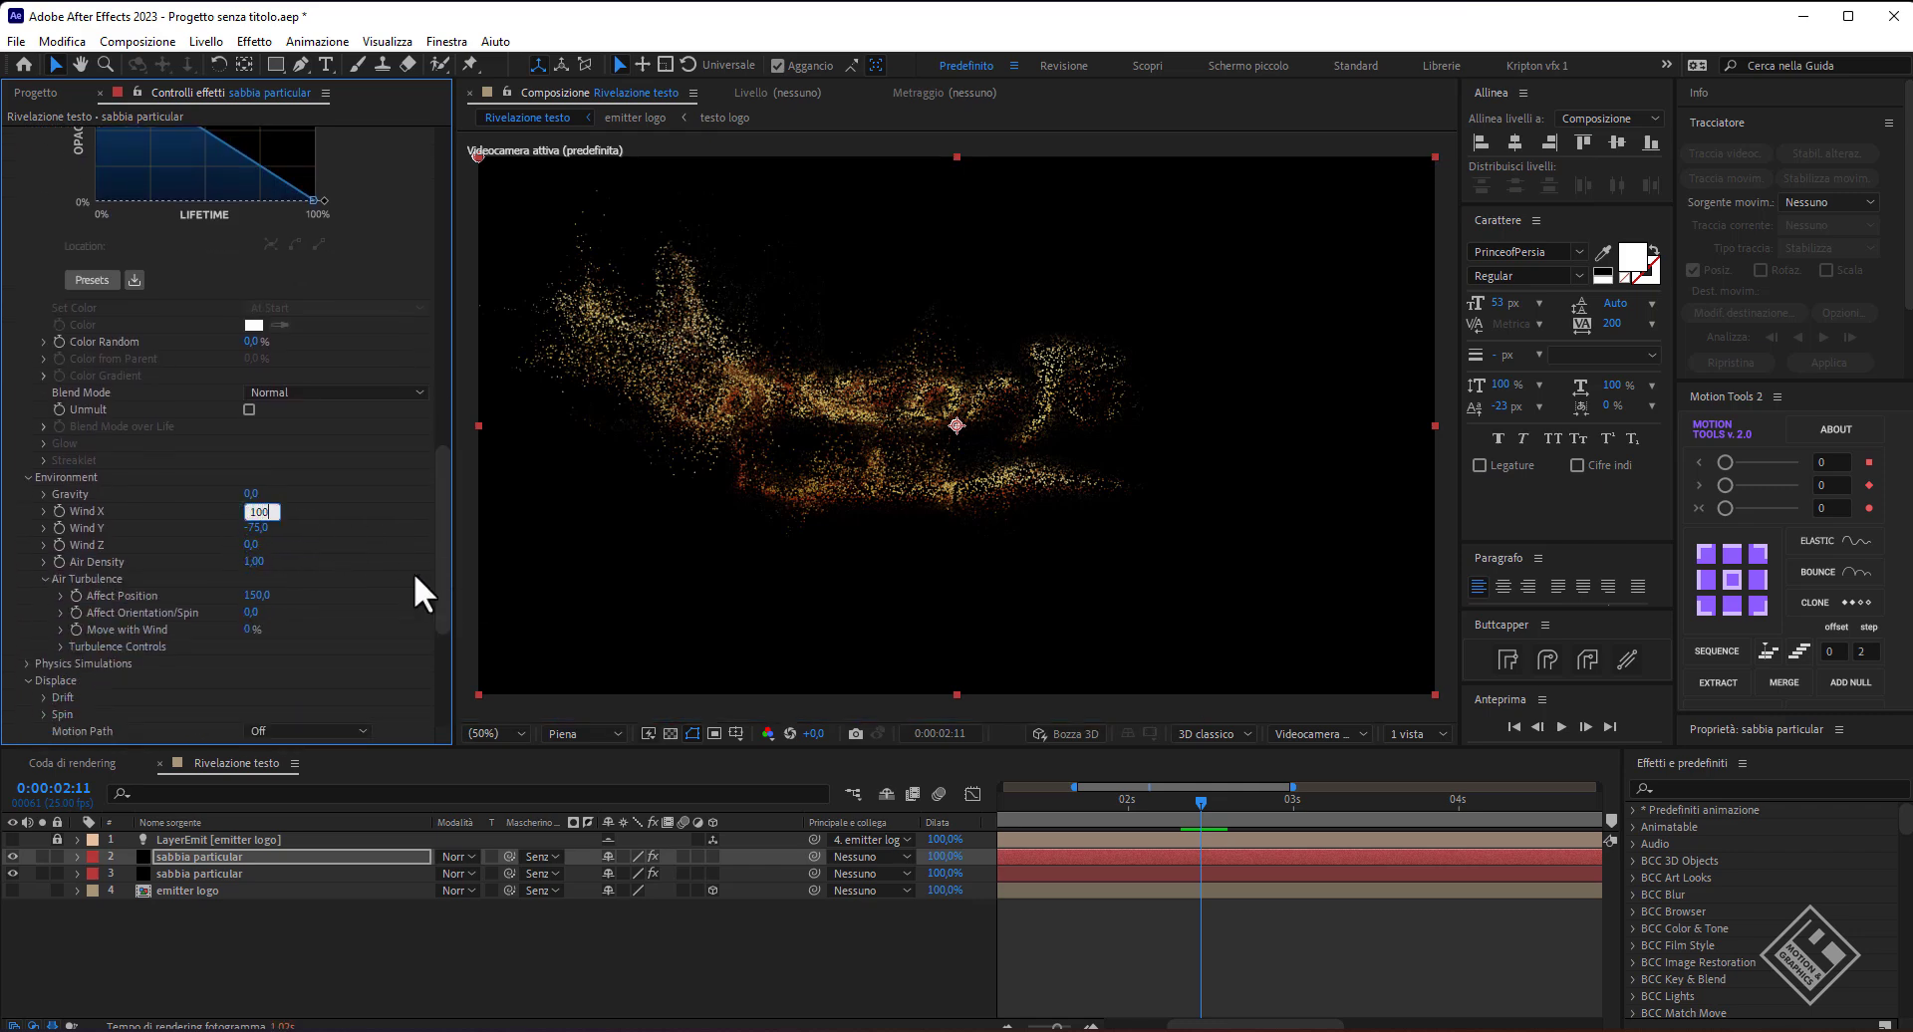
{"action": "key", "text": "Tab"}
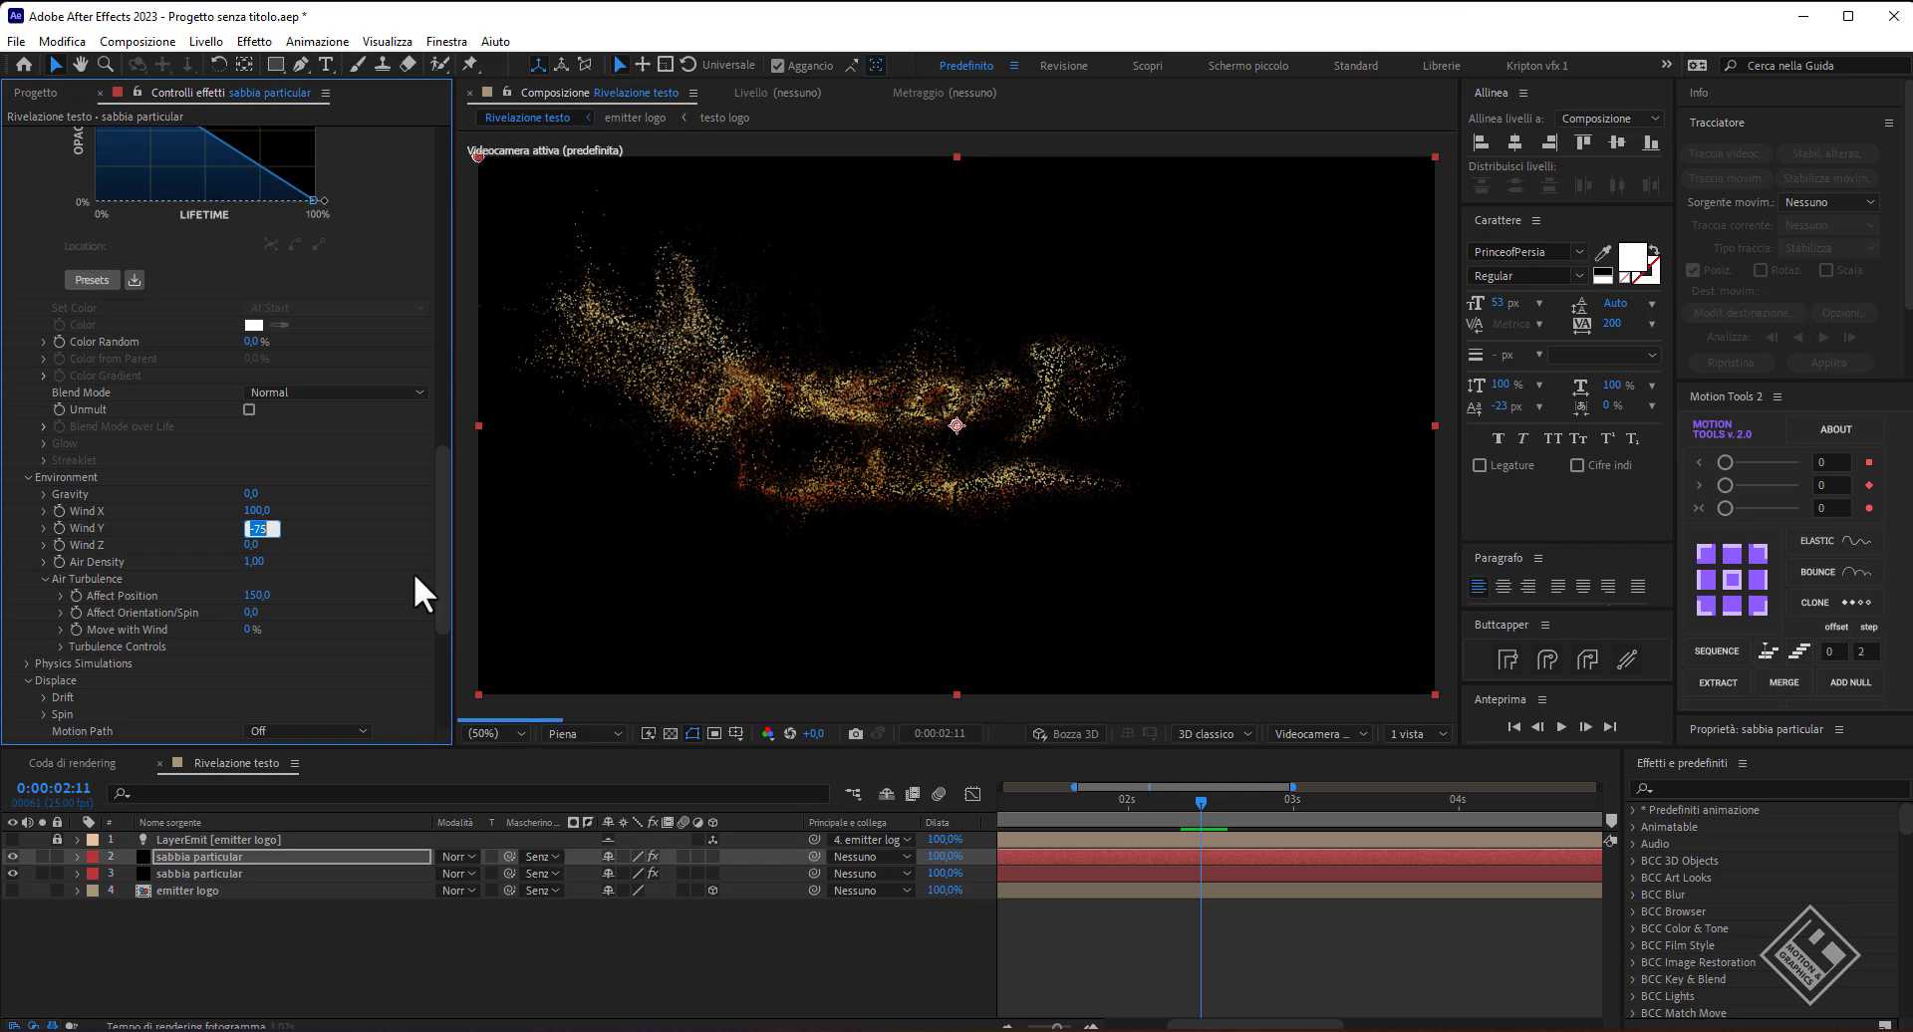
{"action": "type", "text": "-100"}
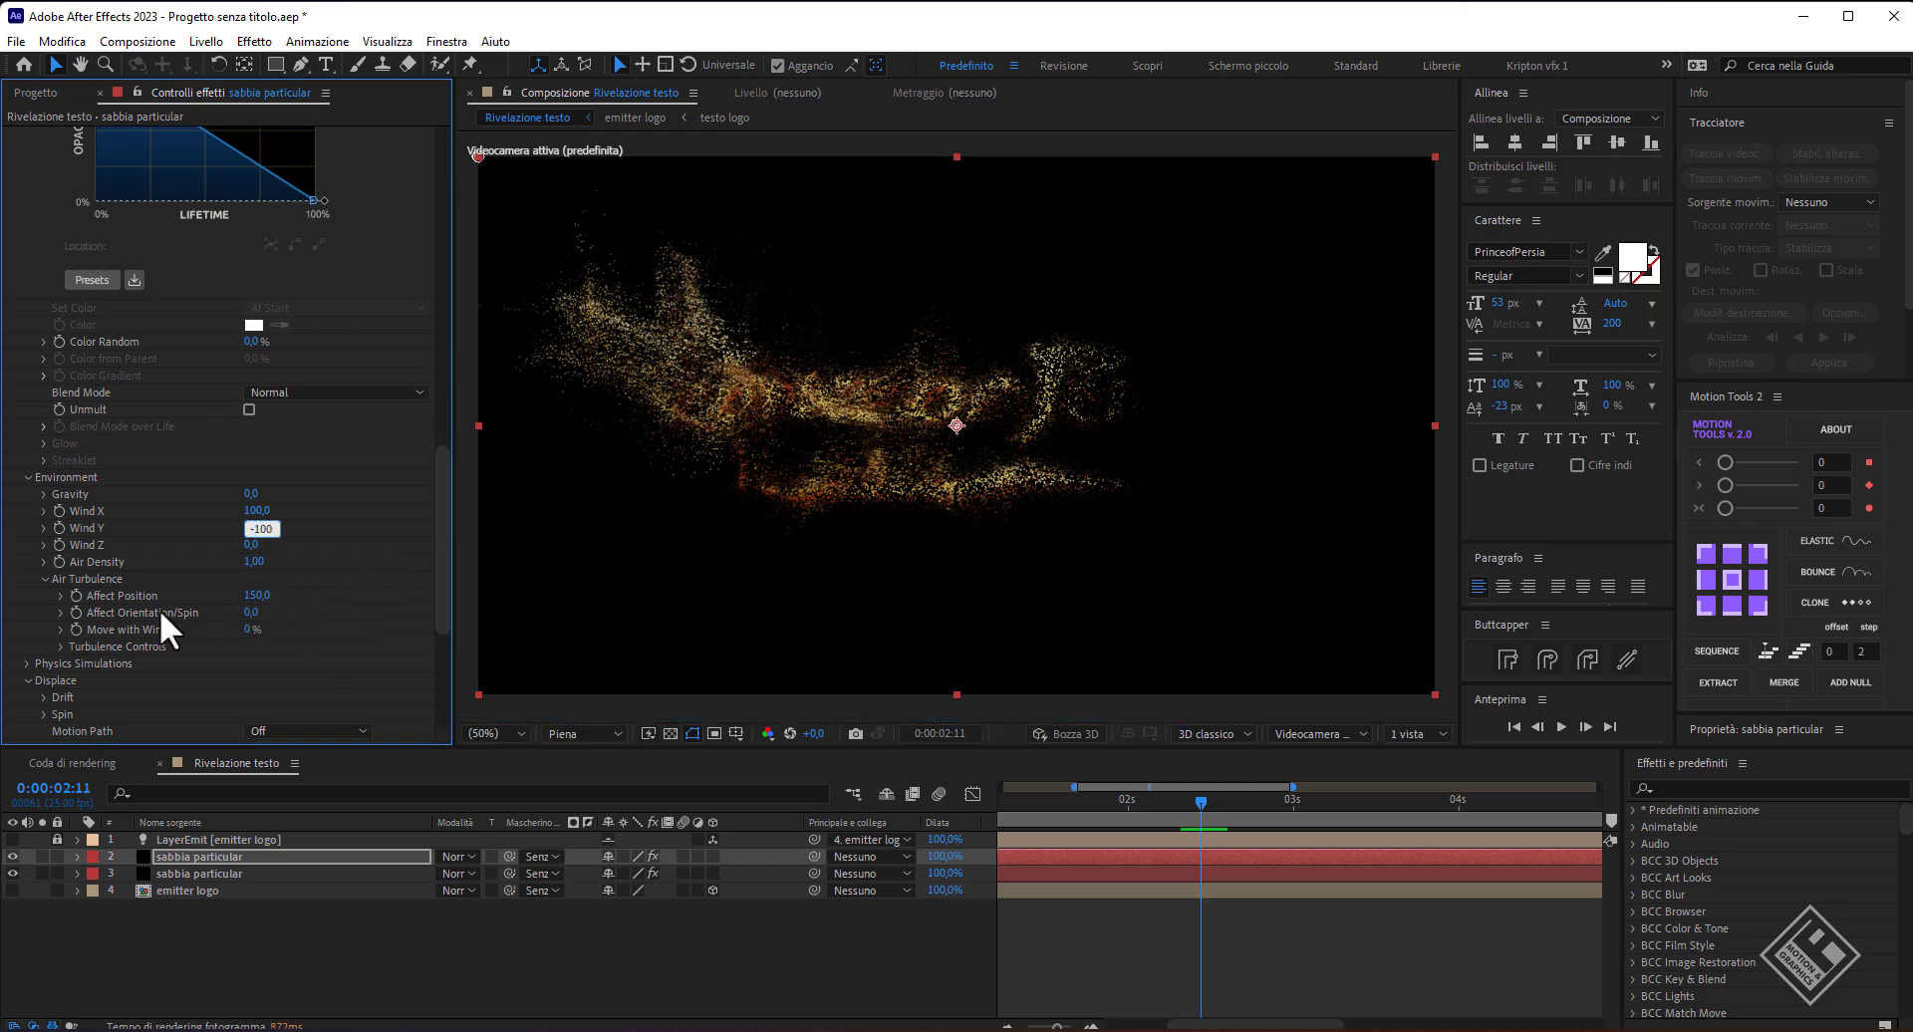
- Raise Air Turbulence Affect Position to 300 and check the sand
{"action": "left_click", "coordinate": [257, 597]}
{"action": "type", "text": "300"}
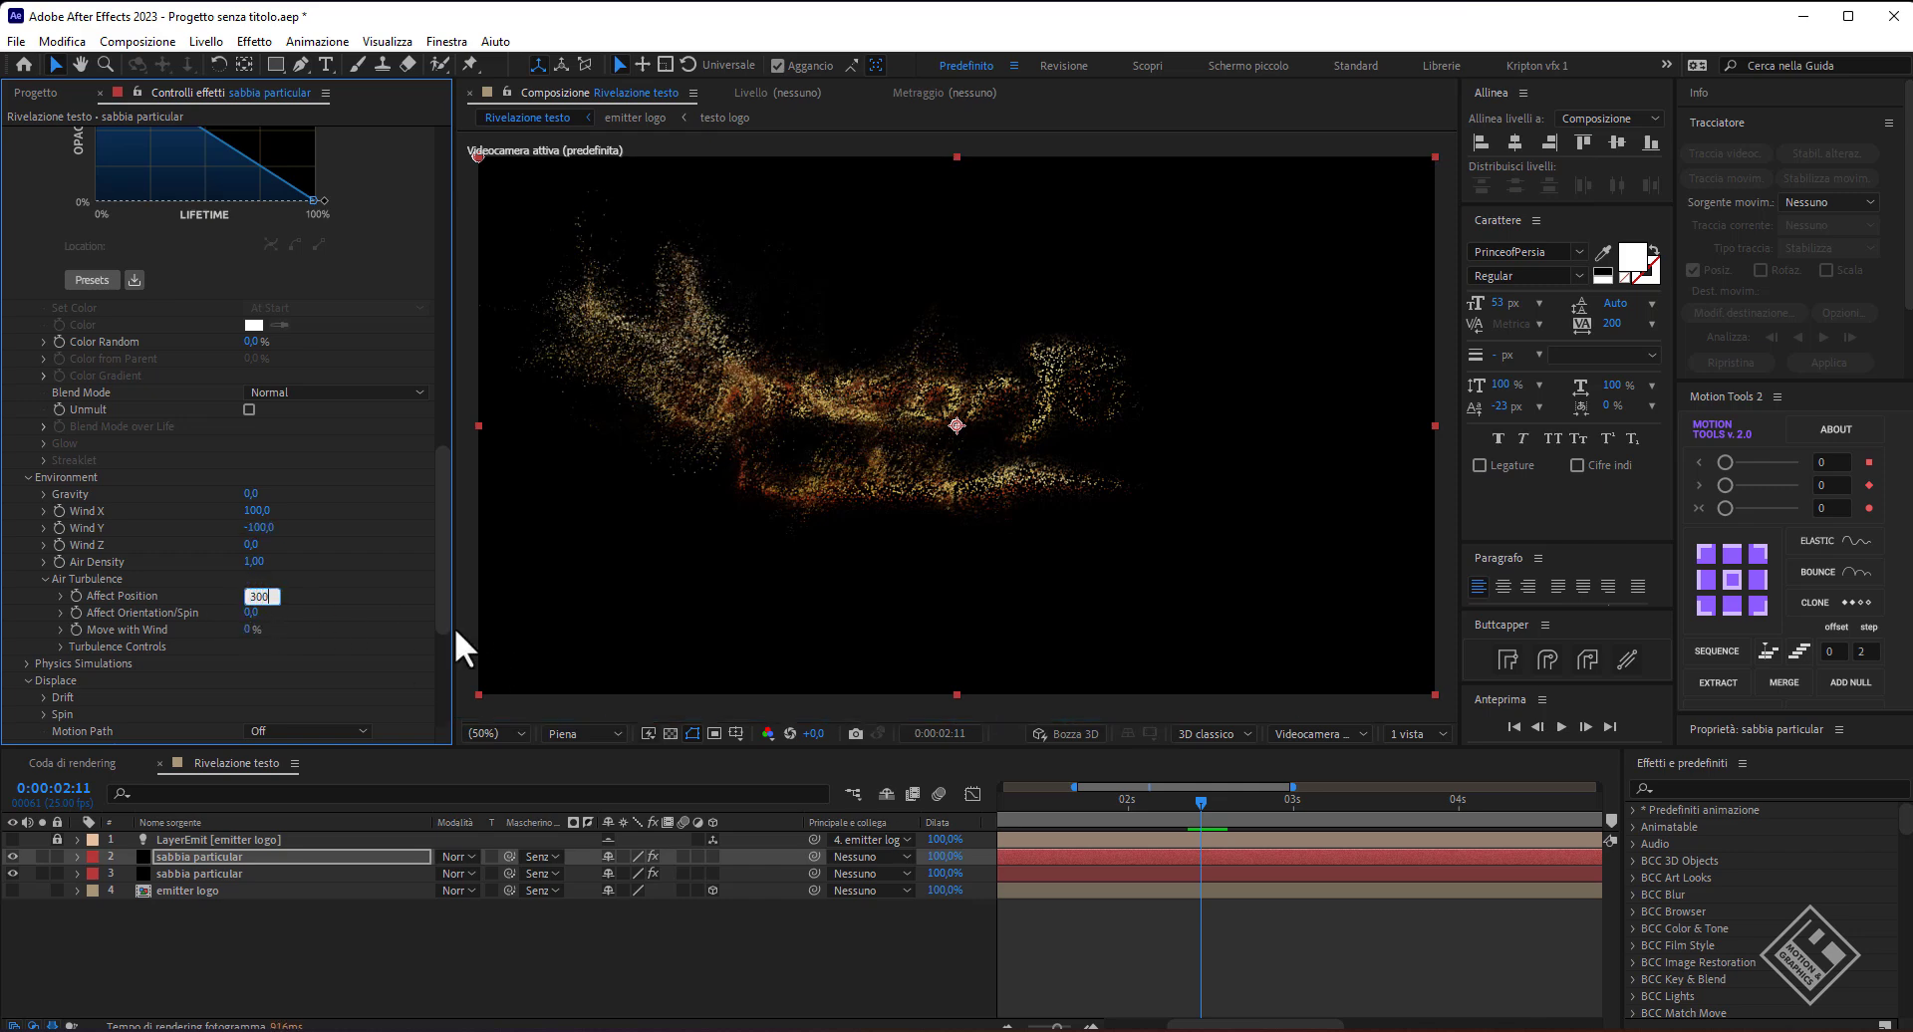
{"action": "key", "text": "Return"}
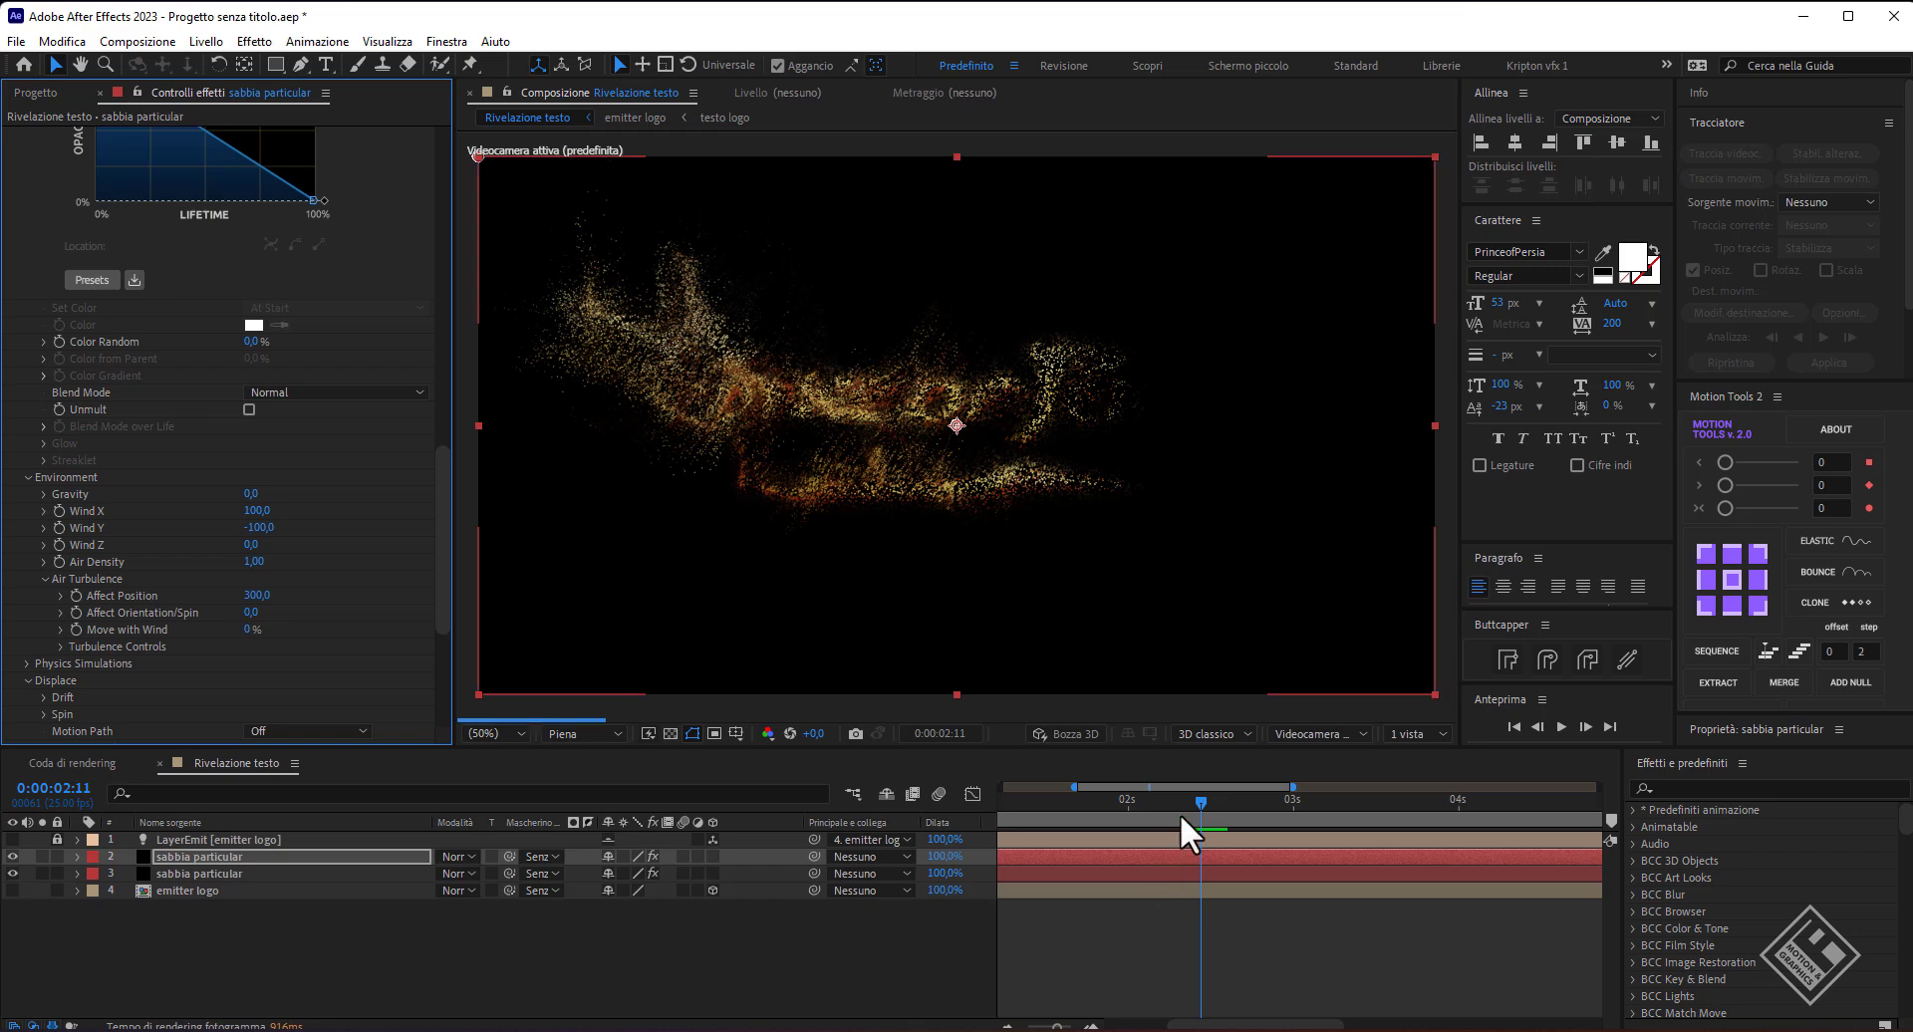
{"action": "mouse_move", "coordinate": [1200, 803]}
{"action": "left_mouse_down"}
{"action": "mouse_move", "coordinate": [1000, 779]}
{"action": "mouse_move", "coordinate": [1266, 827]}
{"action": "left_mouse_up"}
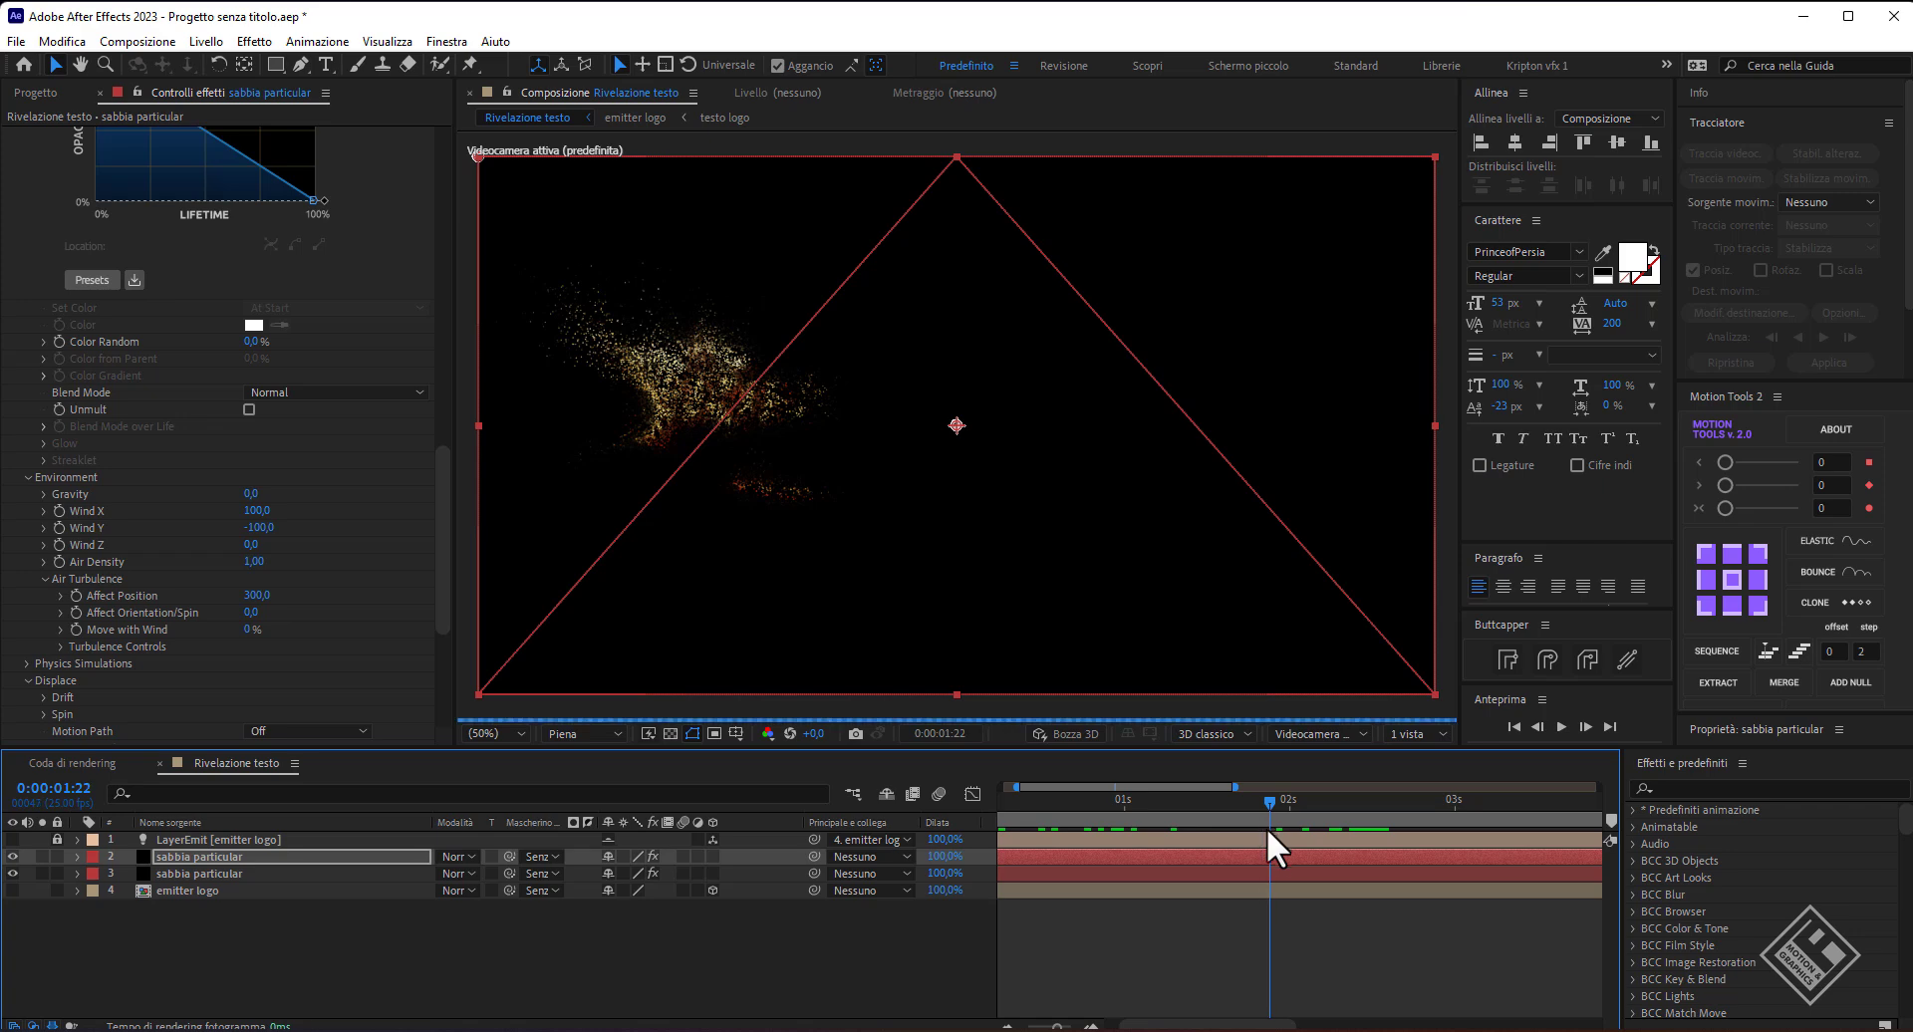
{"action": "left_click", "coordinate": [203, 855]}
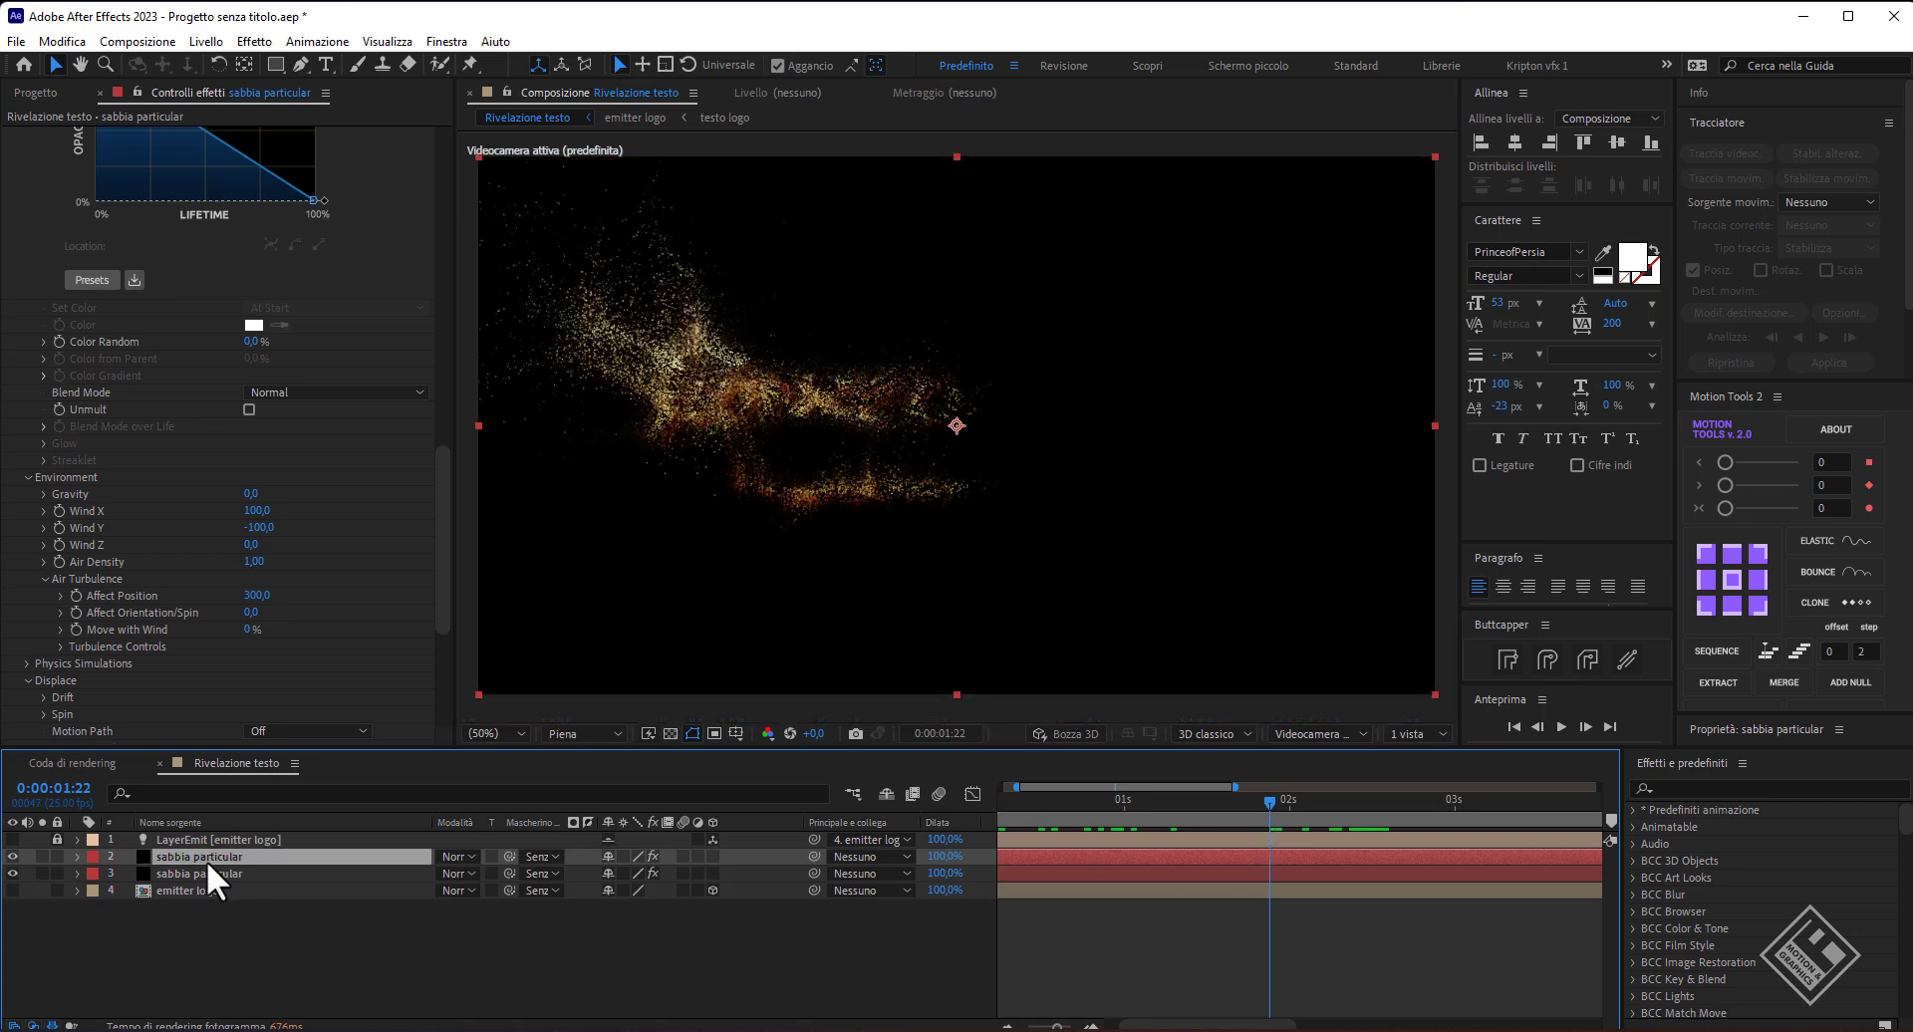
- Duplicate the sabbia particular layer and set its Life and Size to 1,5
{"action": "key", "text": "ctrl+d"}
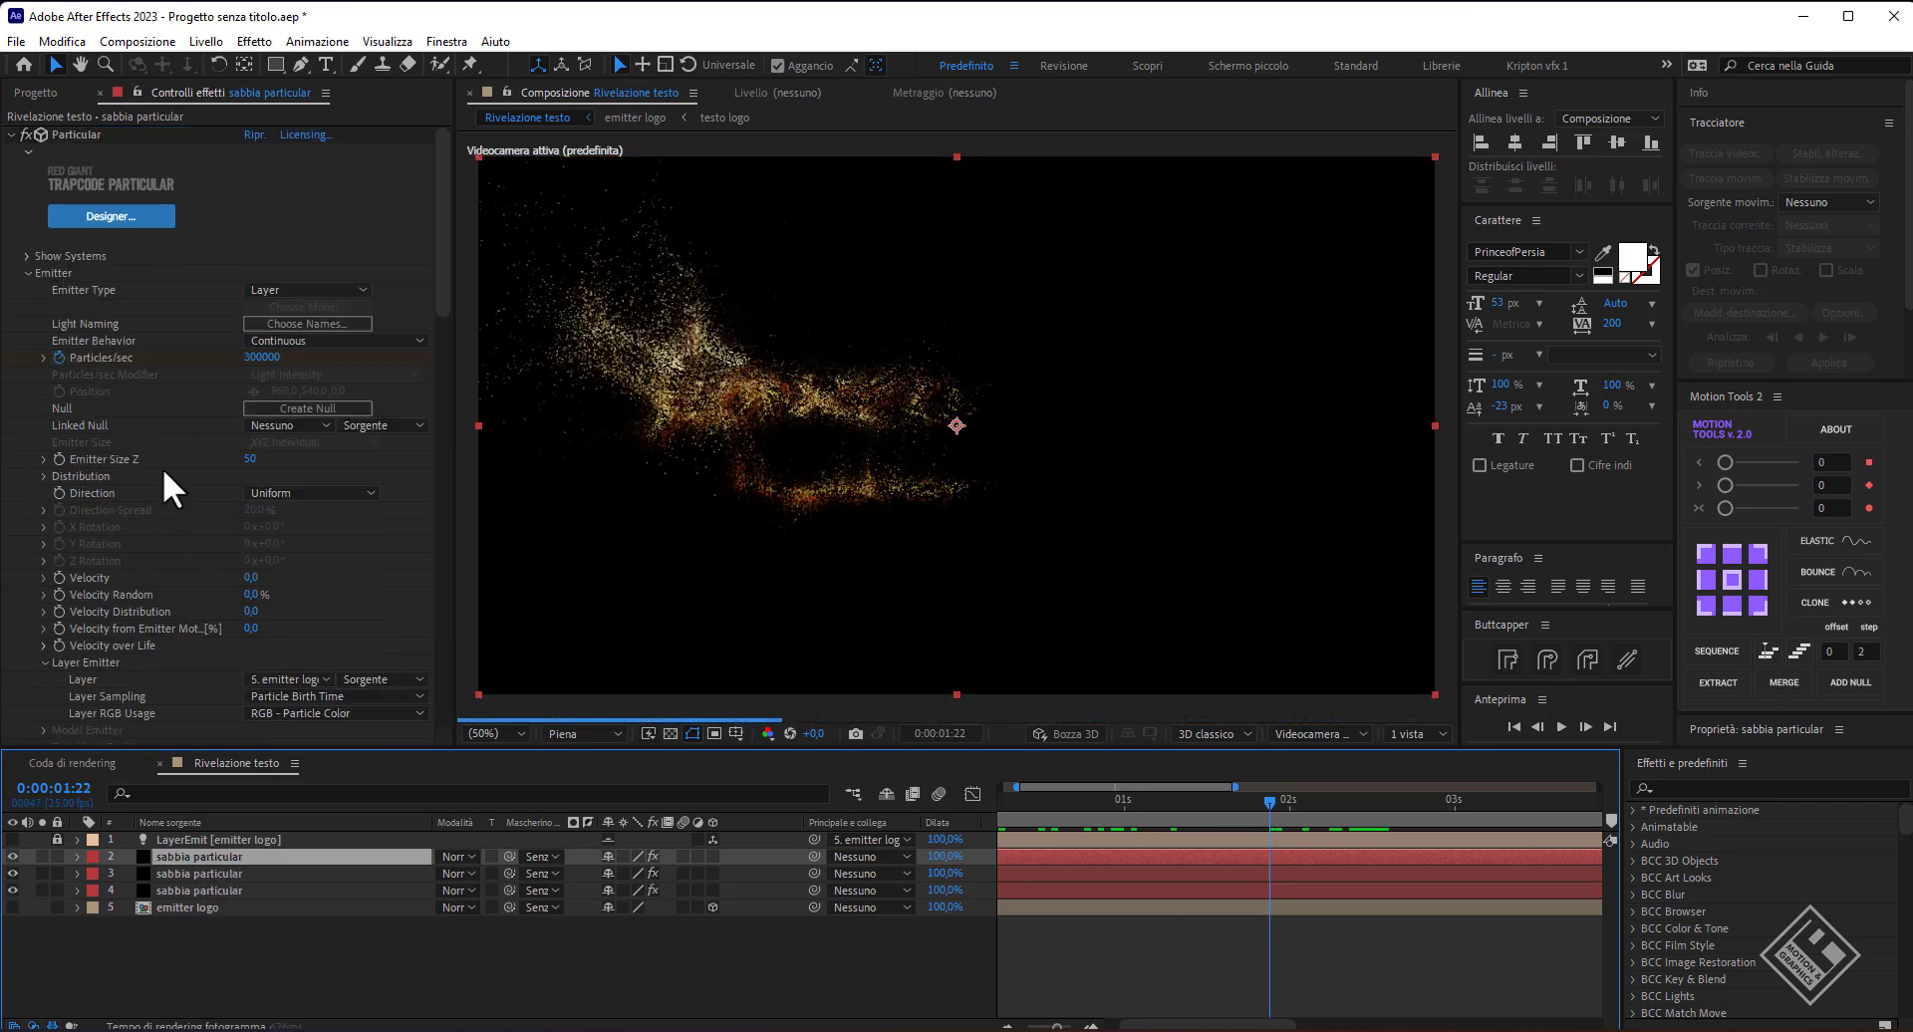
{"action": "scroll", "coordinate": [164, 403], "scroll_direction": "down", "scroll_amount": 3}
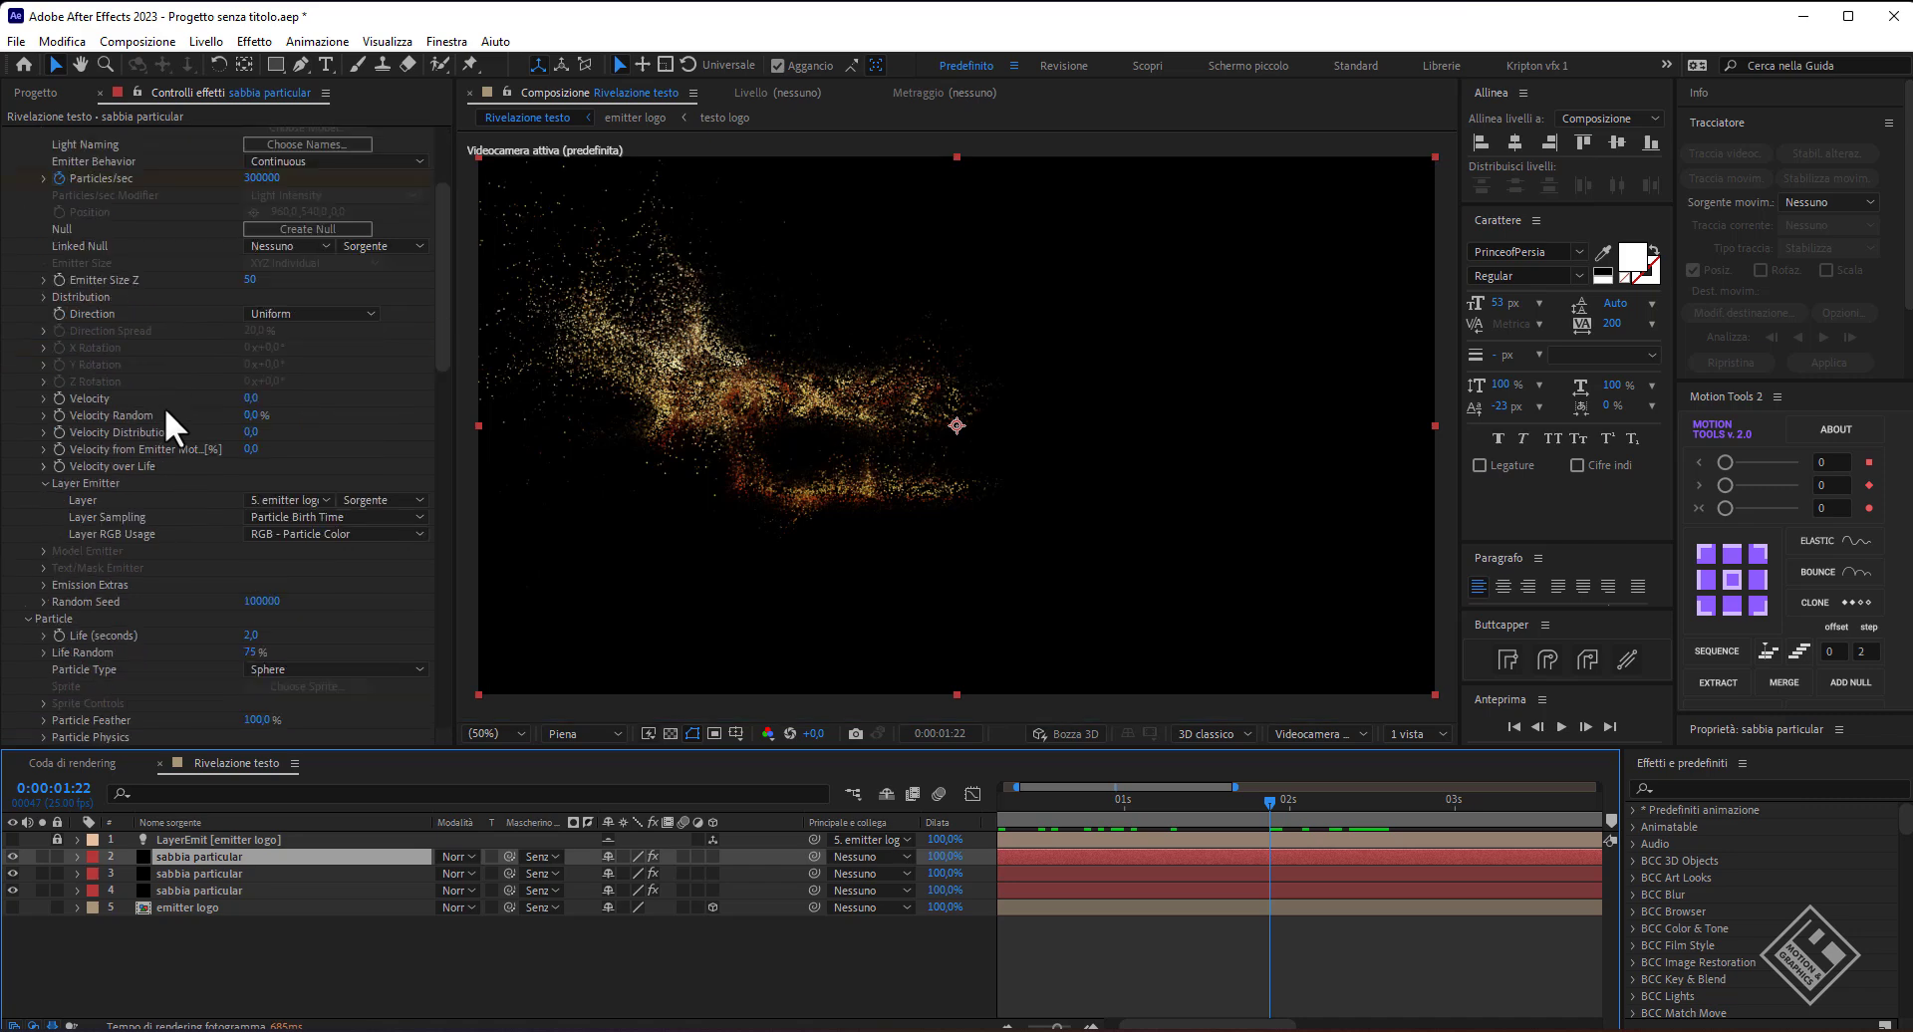
{"action": "left_click", "coordinate": [258, 635]}
{"action": "type", "text": "1,5"}
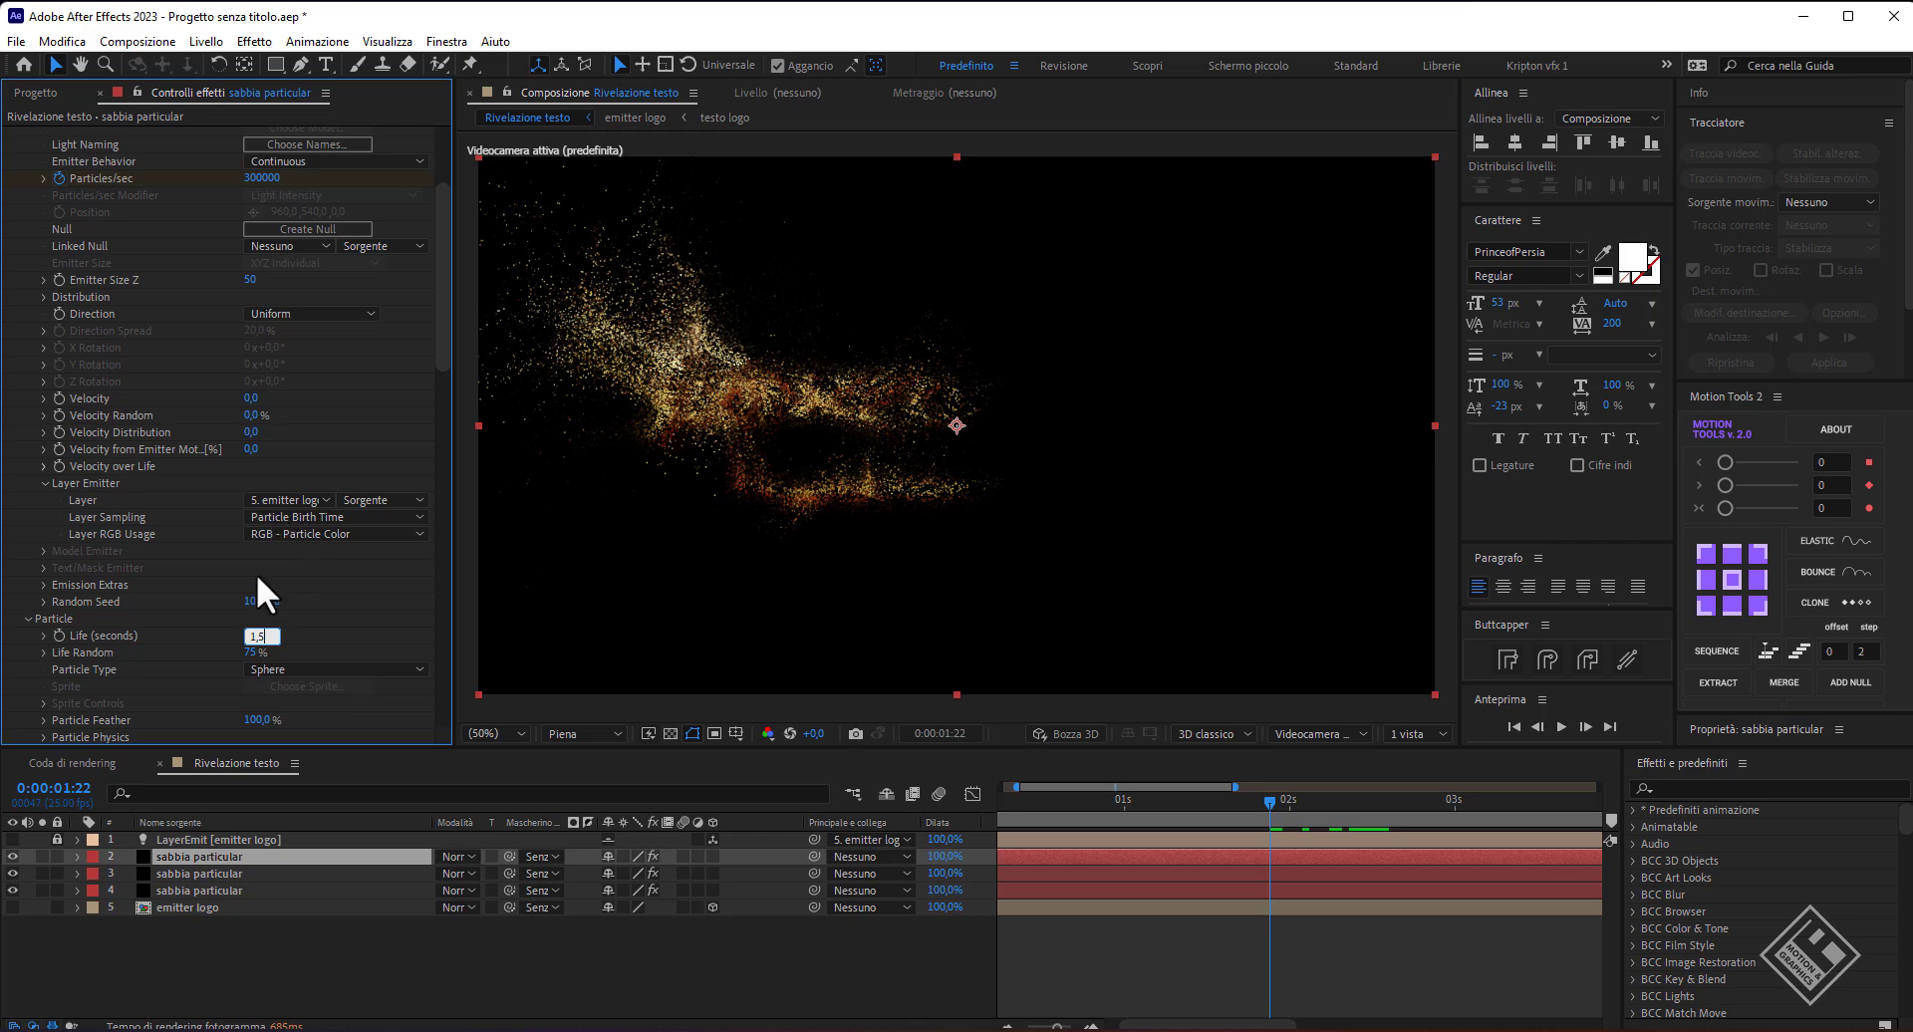
{"action": "scroll", "coordinate": [258, 578], "scroll_direction": "down", "scroll_amount": 2}
{"action": "key", "text": "Return"}
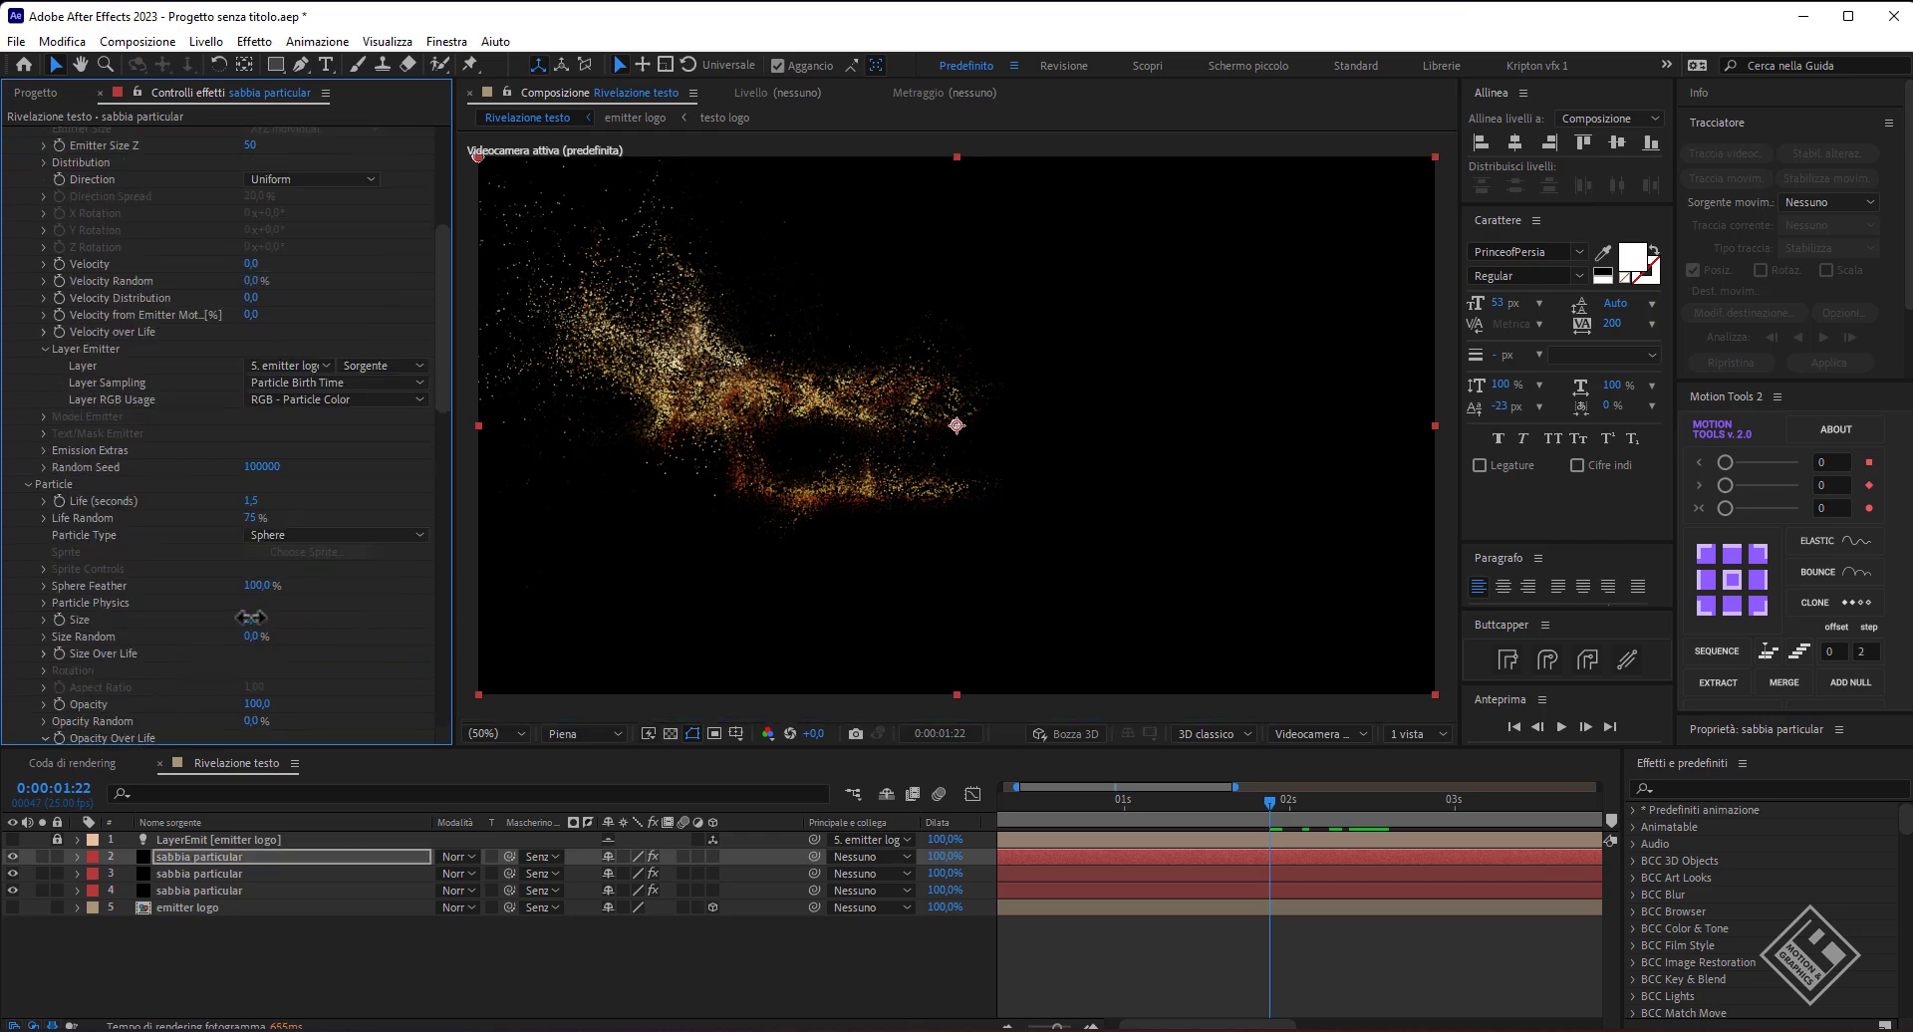
{"action": "type", "text": "1,5"}
{"action": "key", "text": "Return"}
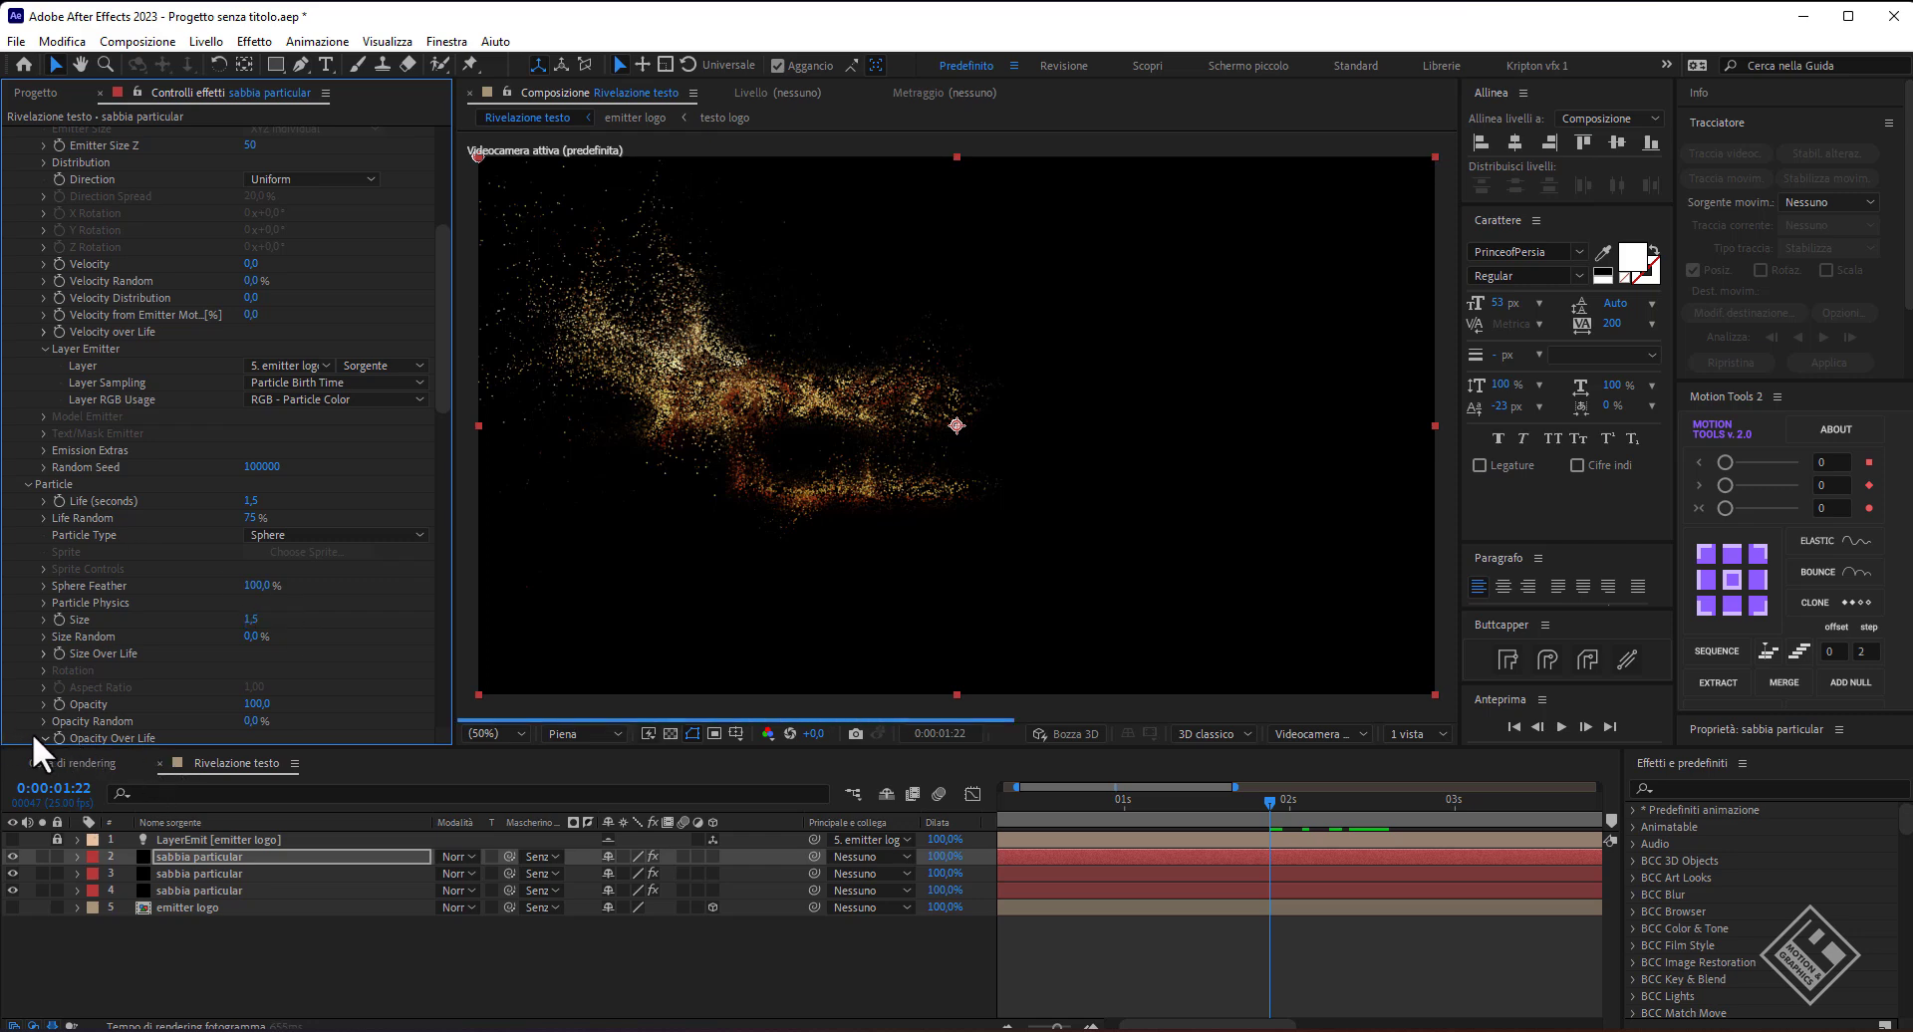
- Apply the Flicker Slope 1 preset to the Opacity Over Life curve
{"action": "scroll", "coordinate": [46, 661], "scroll_direction": "down", "scroll_amount": 2}
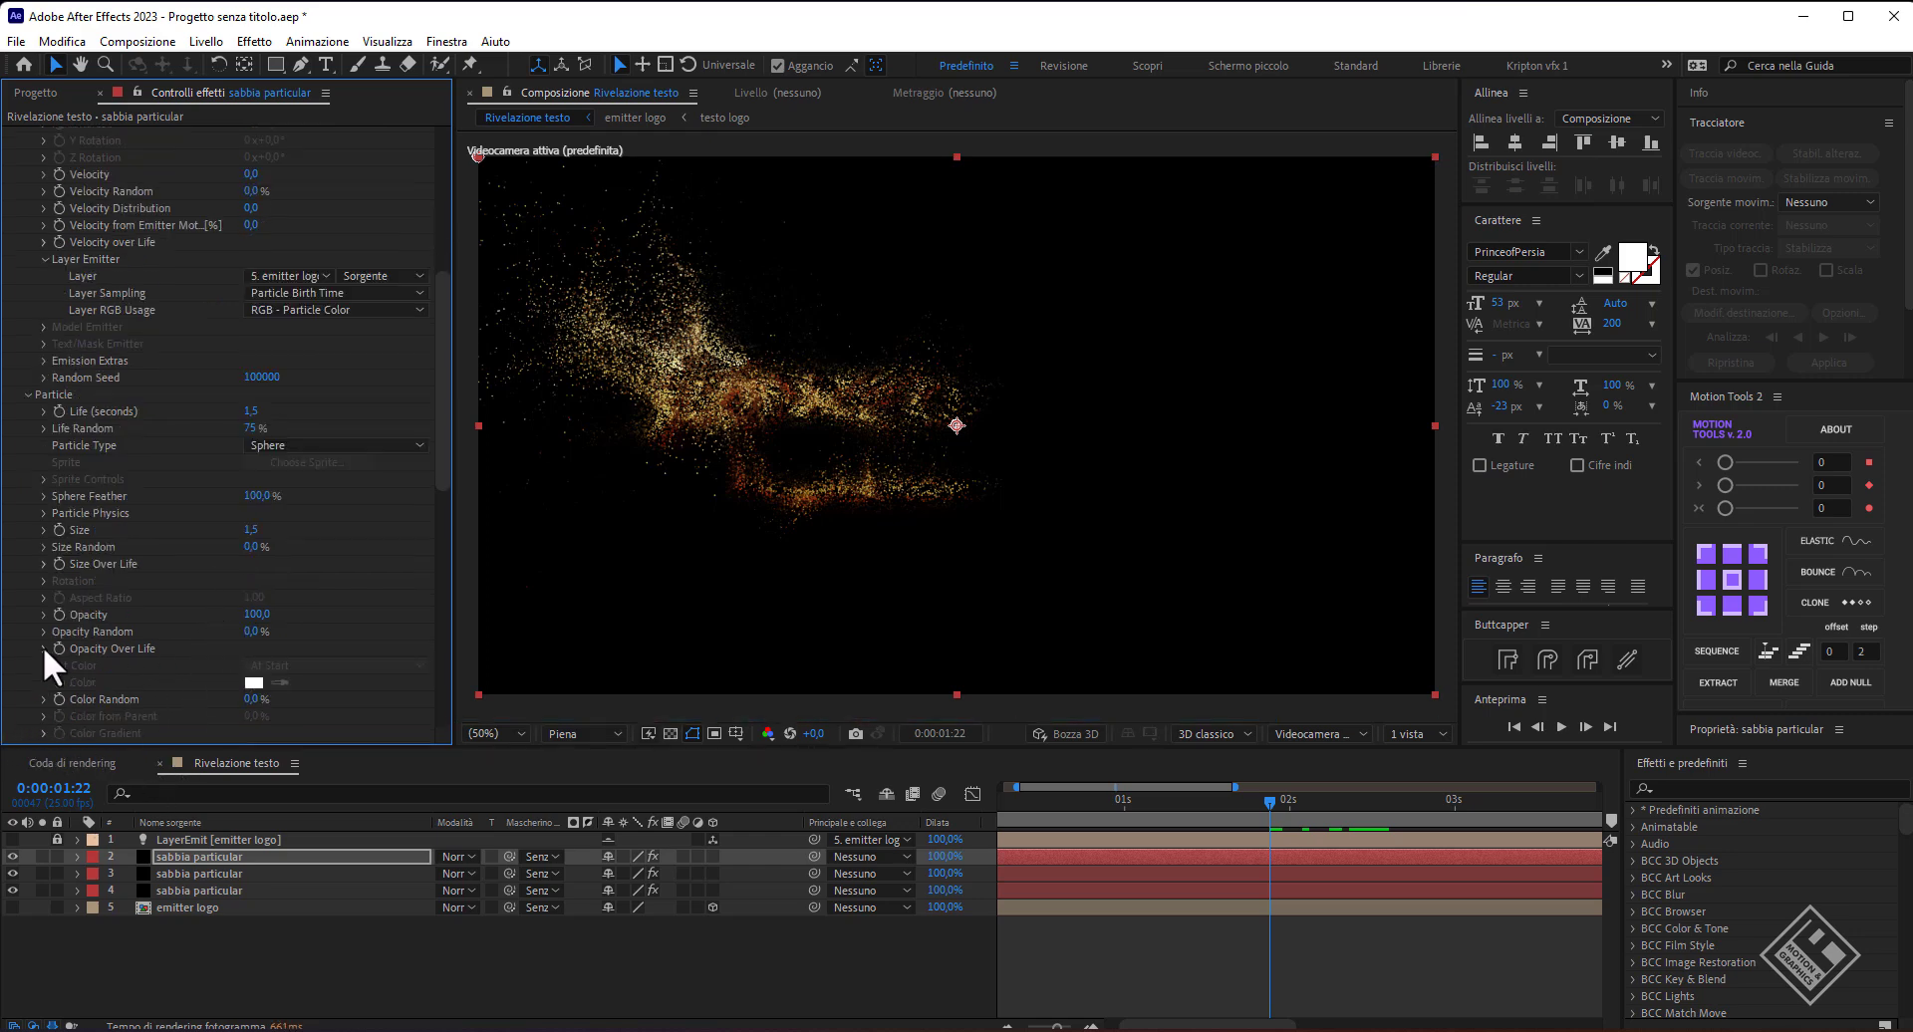
{"action": "left_click", "coordinate": [44, 647]}
{"action": "left_click", "coordinate": [77, 724]}
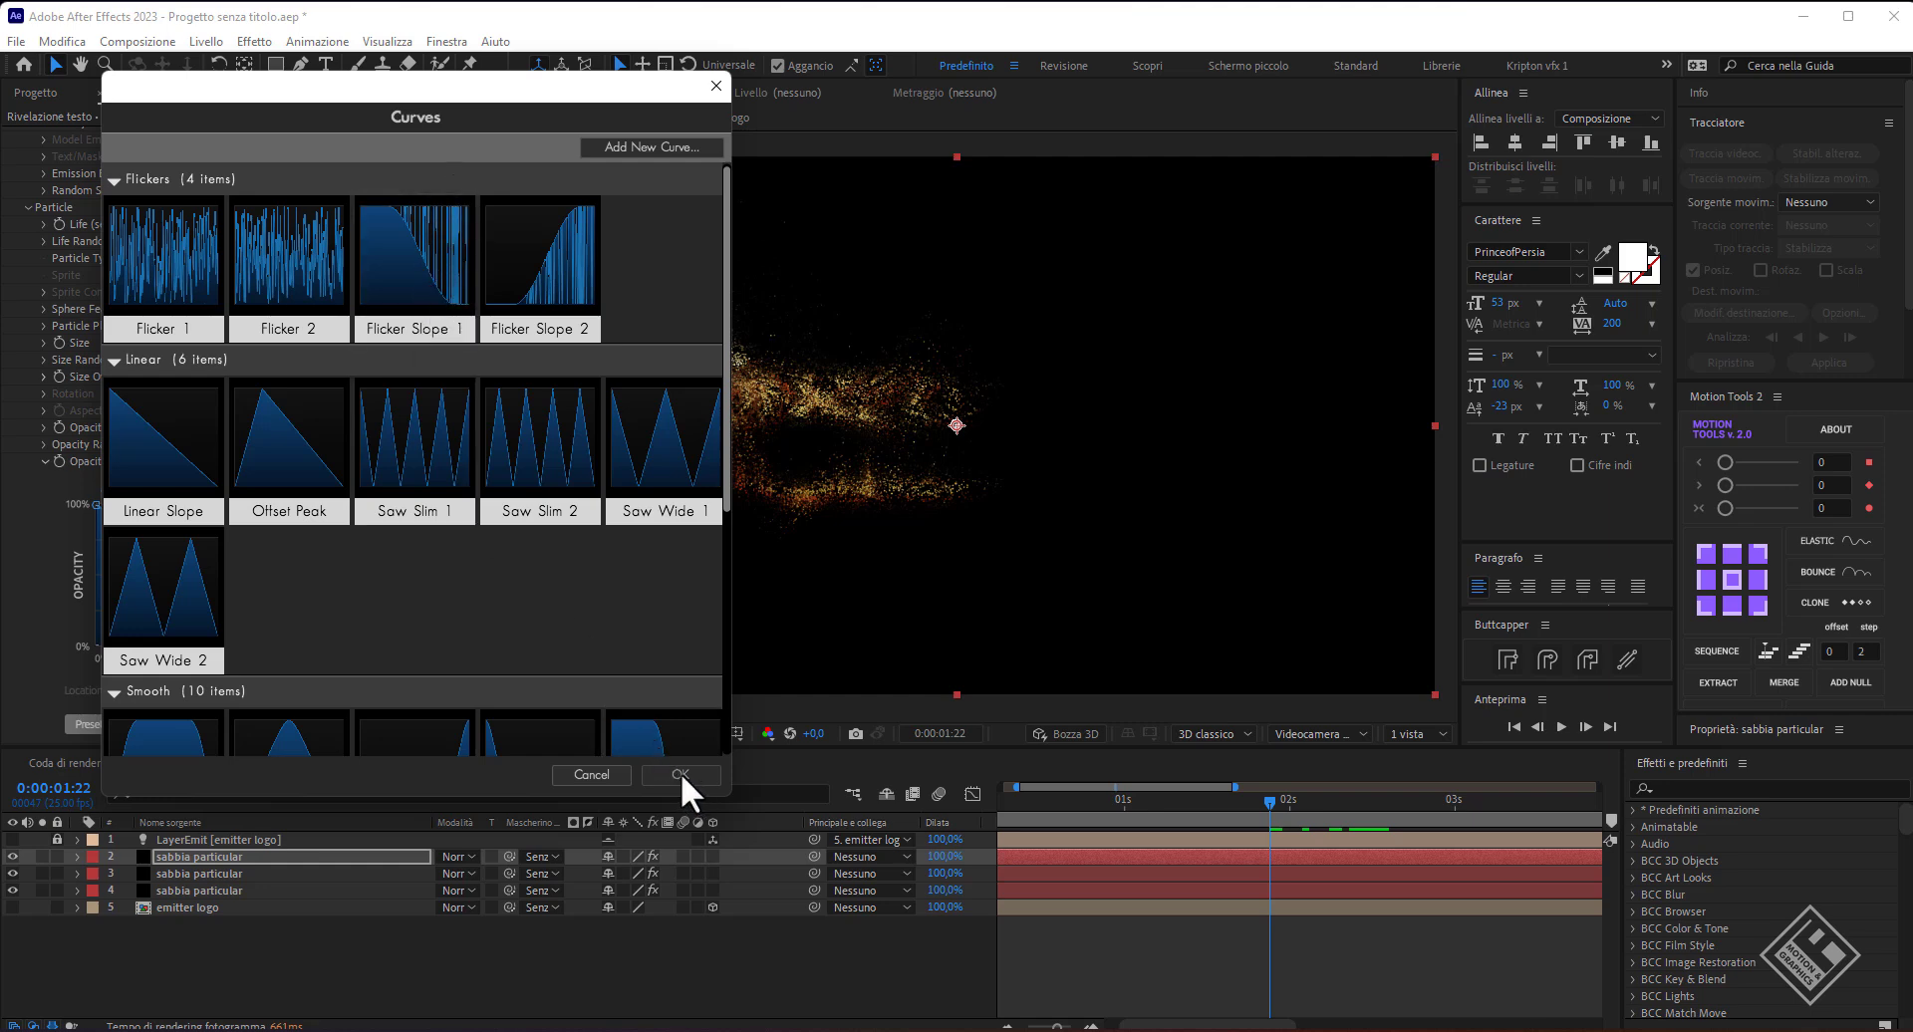
{"action": "left_click", "coordinate": [416, 269]}
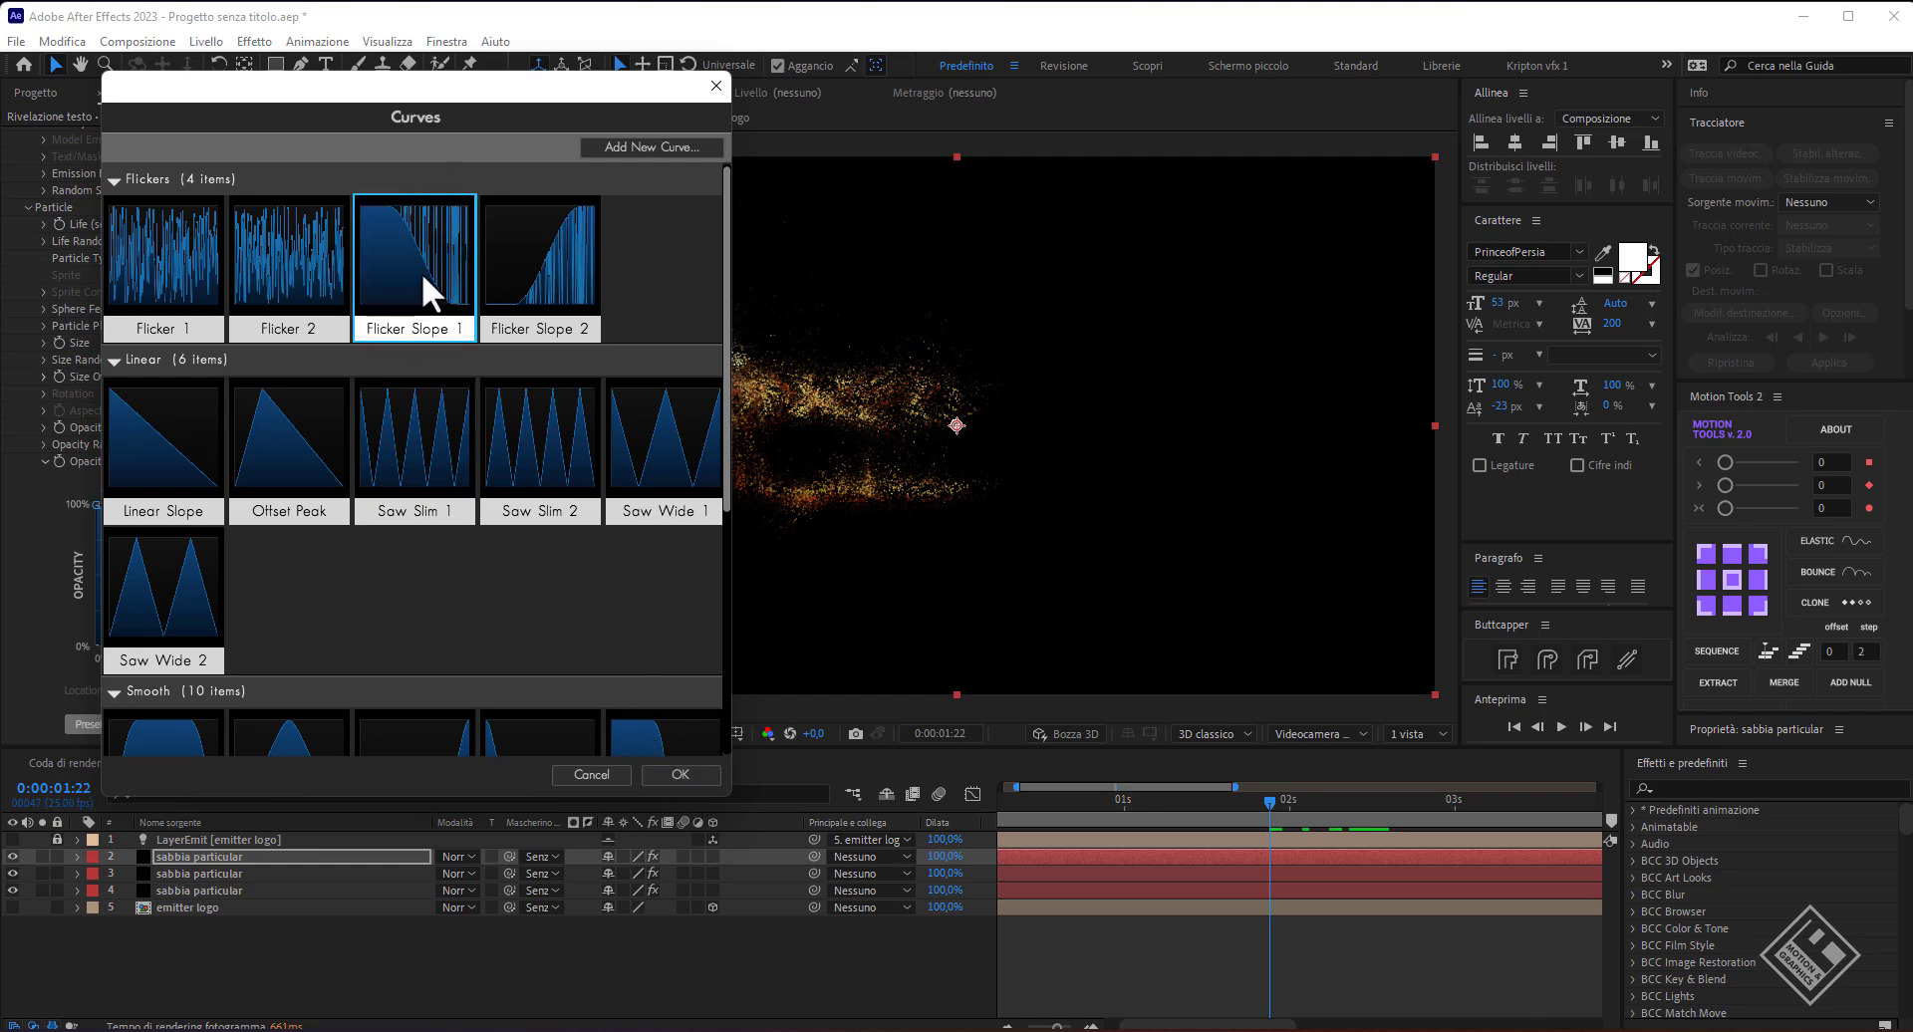
{"action": "left_click", "coordinate": [681, 776]}
{"action": "left_click_drag", "start_coordinate": [442, 405], "coordinate": [444, 564]}
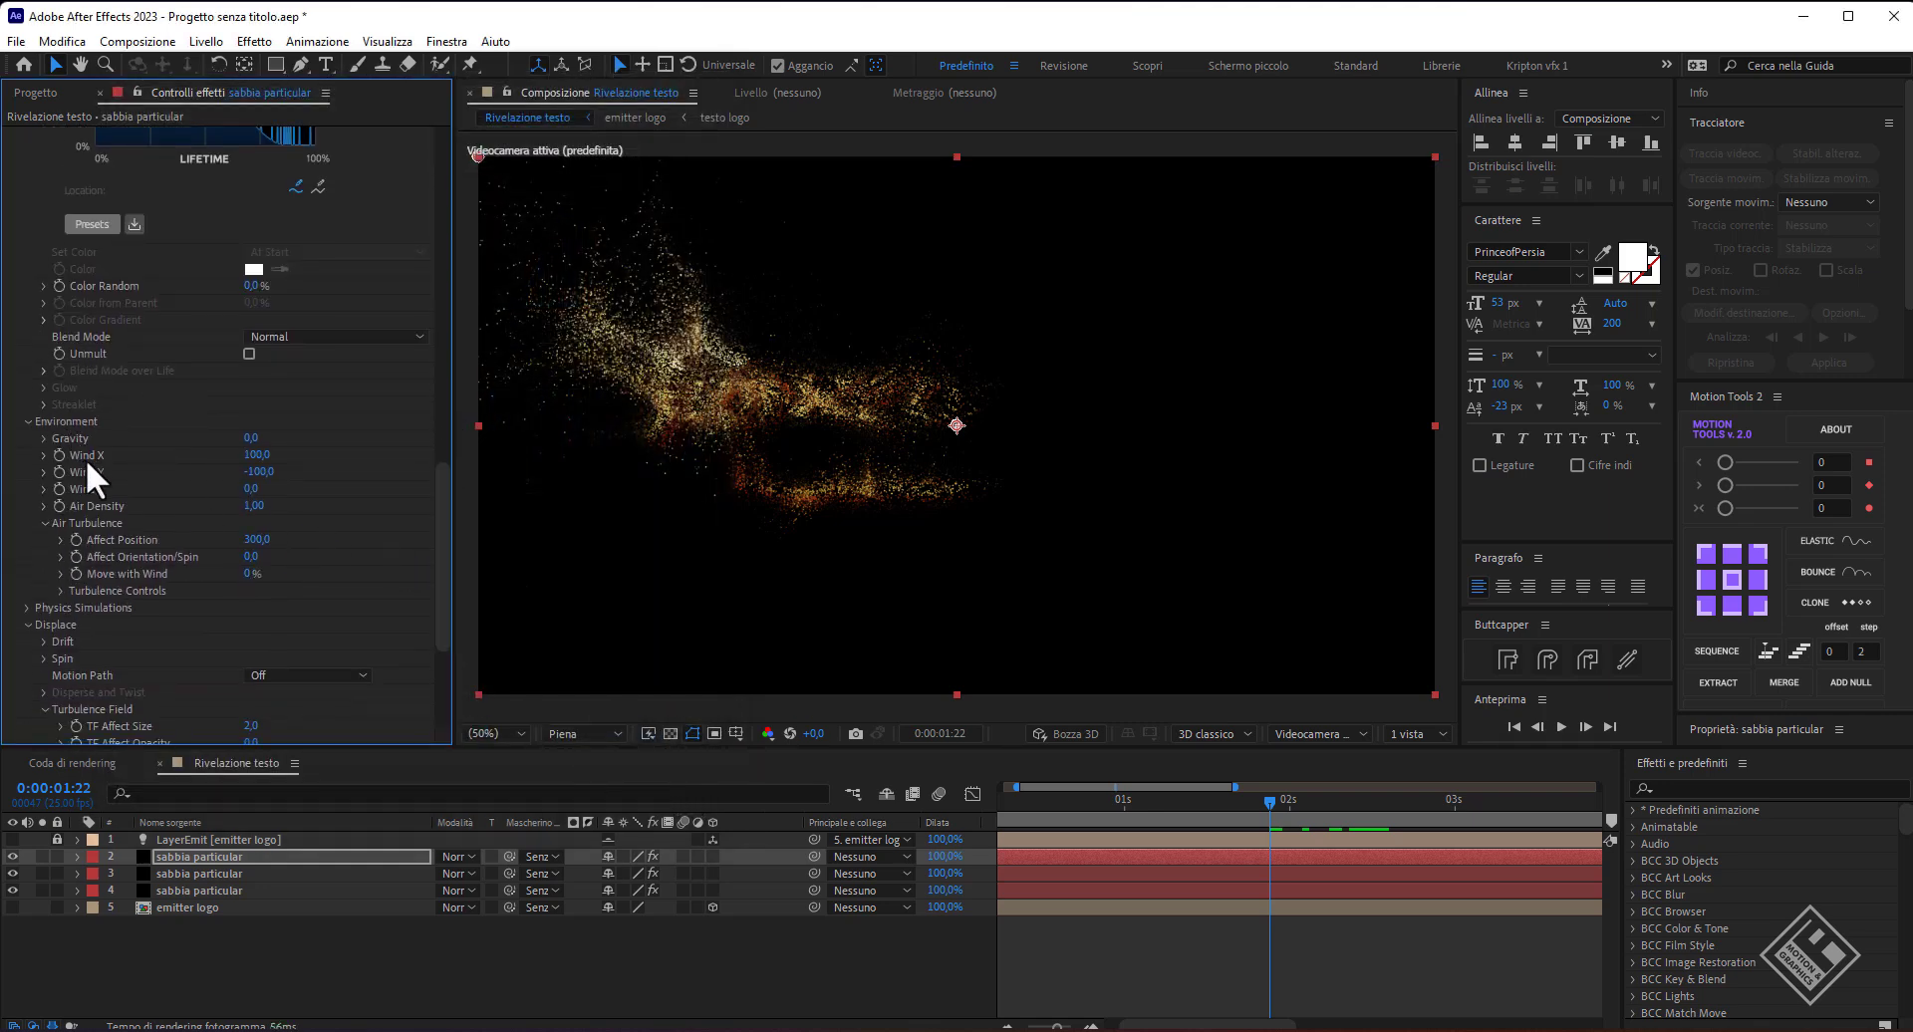
- Set Affect Position to 400 and place the testo logo comp below emitter logo
{"action": "left_click", "coordinate": [257, 539]}
{"action": "type", "text": "400"}
{"action": "key", "text": "Return"}
{"action": "mouse_move", "coordinate": [1269, 799]}
{"action": "left_mouse_down"}
{"action": "mouse_move", "coordinate": [1168, 793]}
{"action": "mouse_move", "coordinate": [1265, 803]}
{"action": "left_mouse_up"}
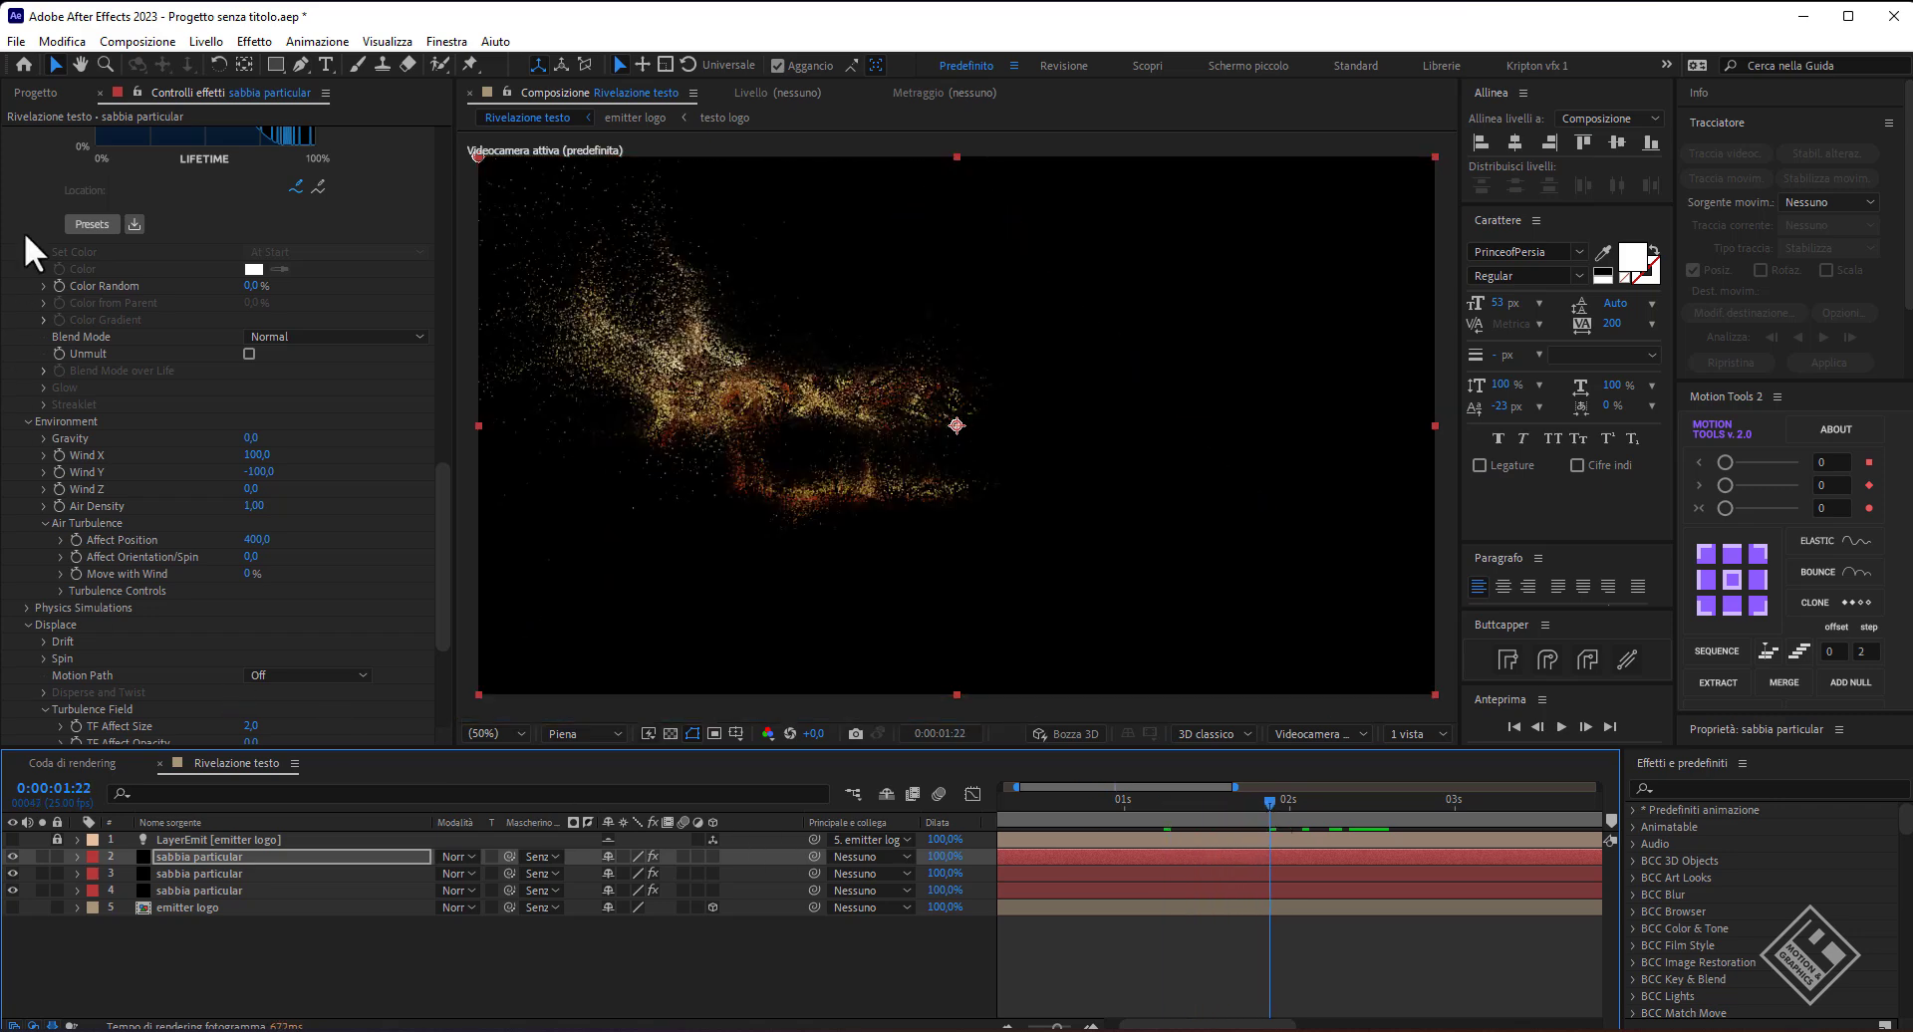
{"action": "left_click", "coordinate": [34, 92]}
{"action": "left_click_drag", "start_coordinate": [46, 311], "coordinate": [206, 961]}
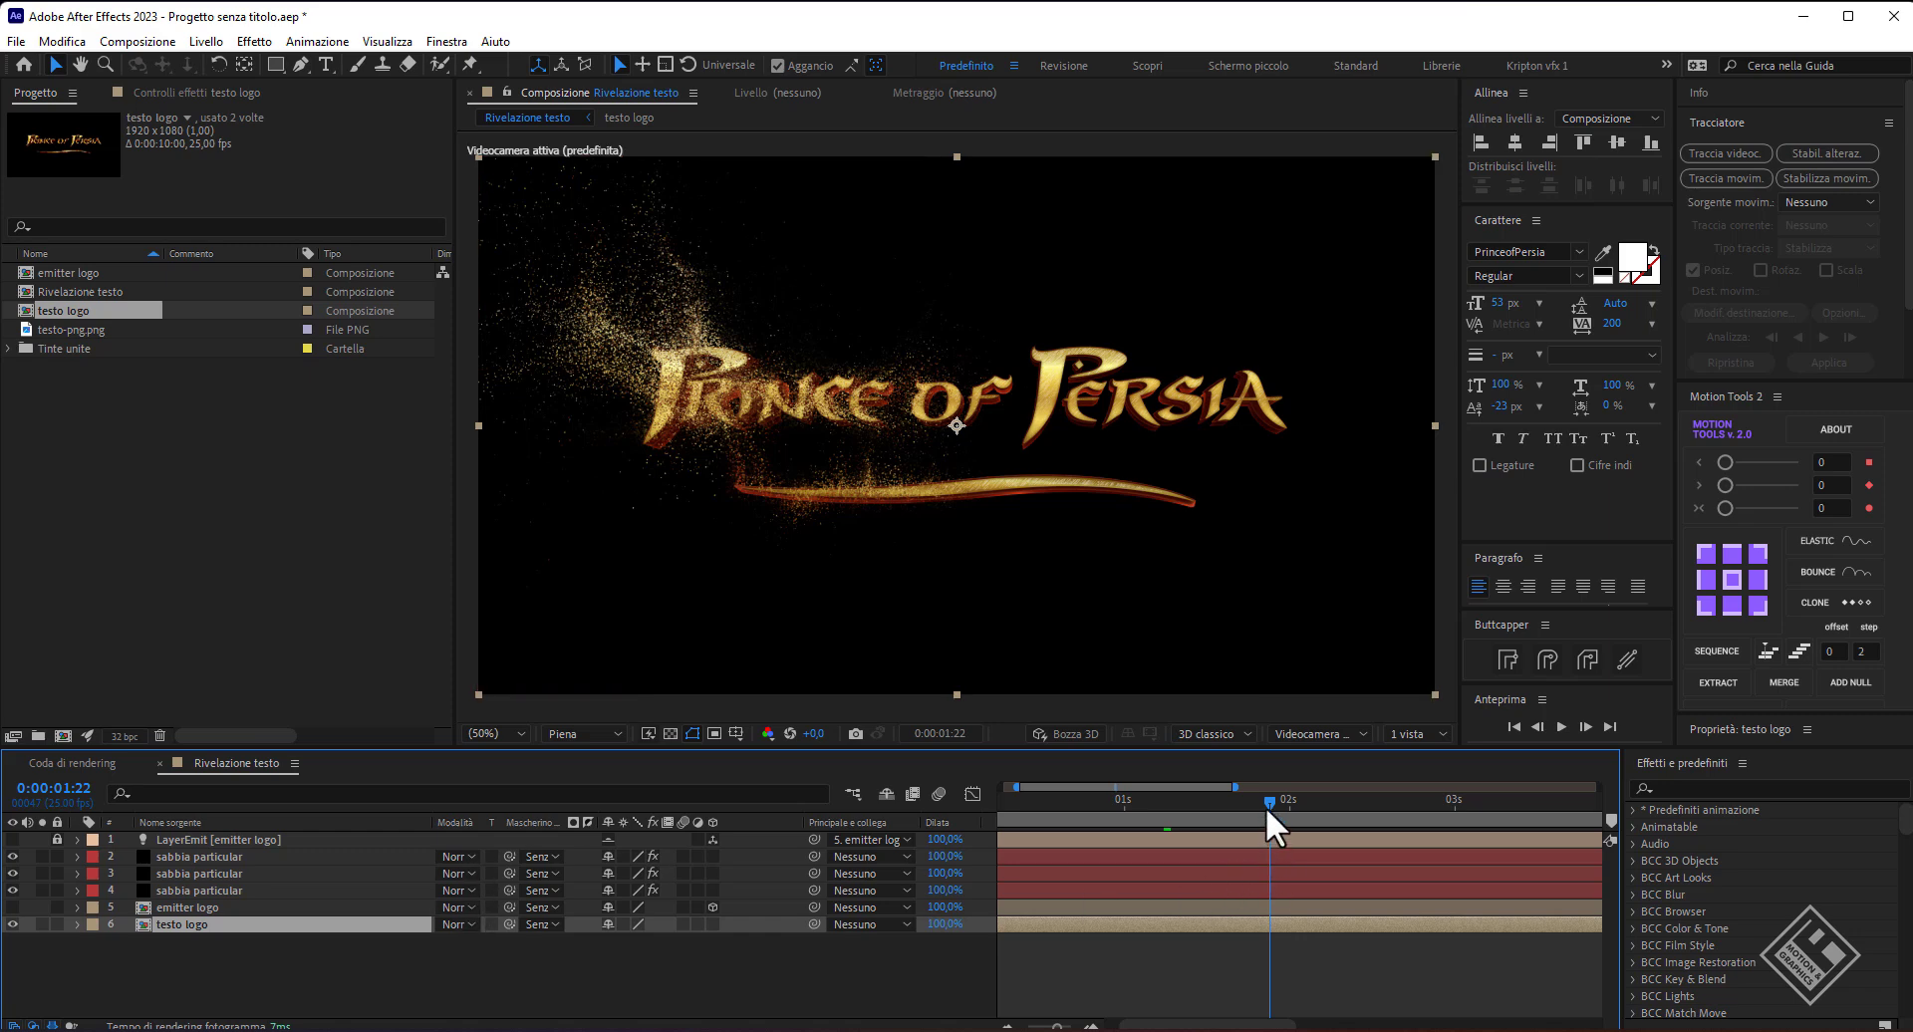
- Apply Comparsa lineare (Linear Wipe) to testo logo with a -90° wipe angle
{"action": "mouse_move", "coordinate": [1268, 799]}
{"action": "left_mouse_down"}
{"action": "mouse_move", "coordinate": [1030, 797]}
{"action": "mouse_move", "coordinate": [1468, 858]}
{"action": "mouse_move", "coordinate": [1257, 859]}
{"action": "left_mouse_up"}
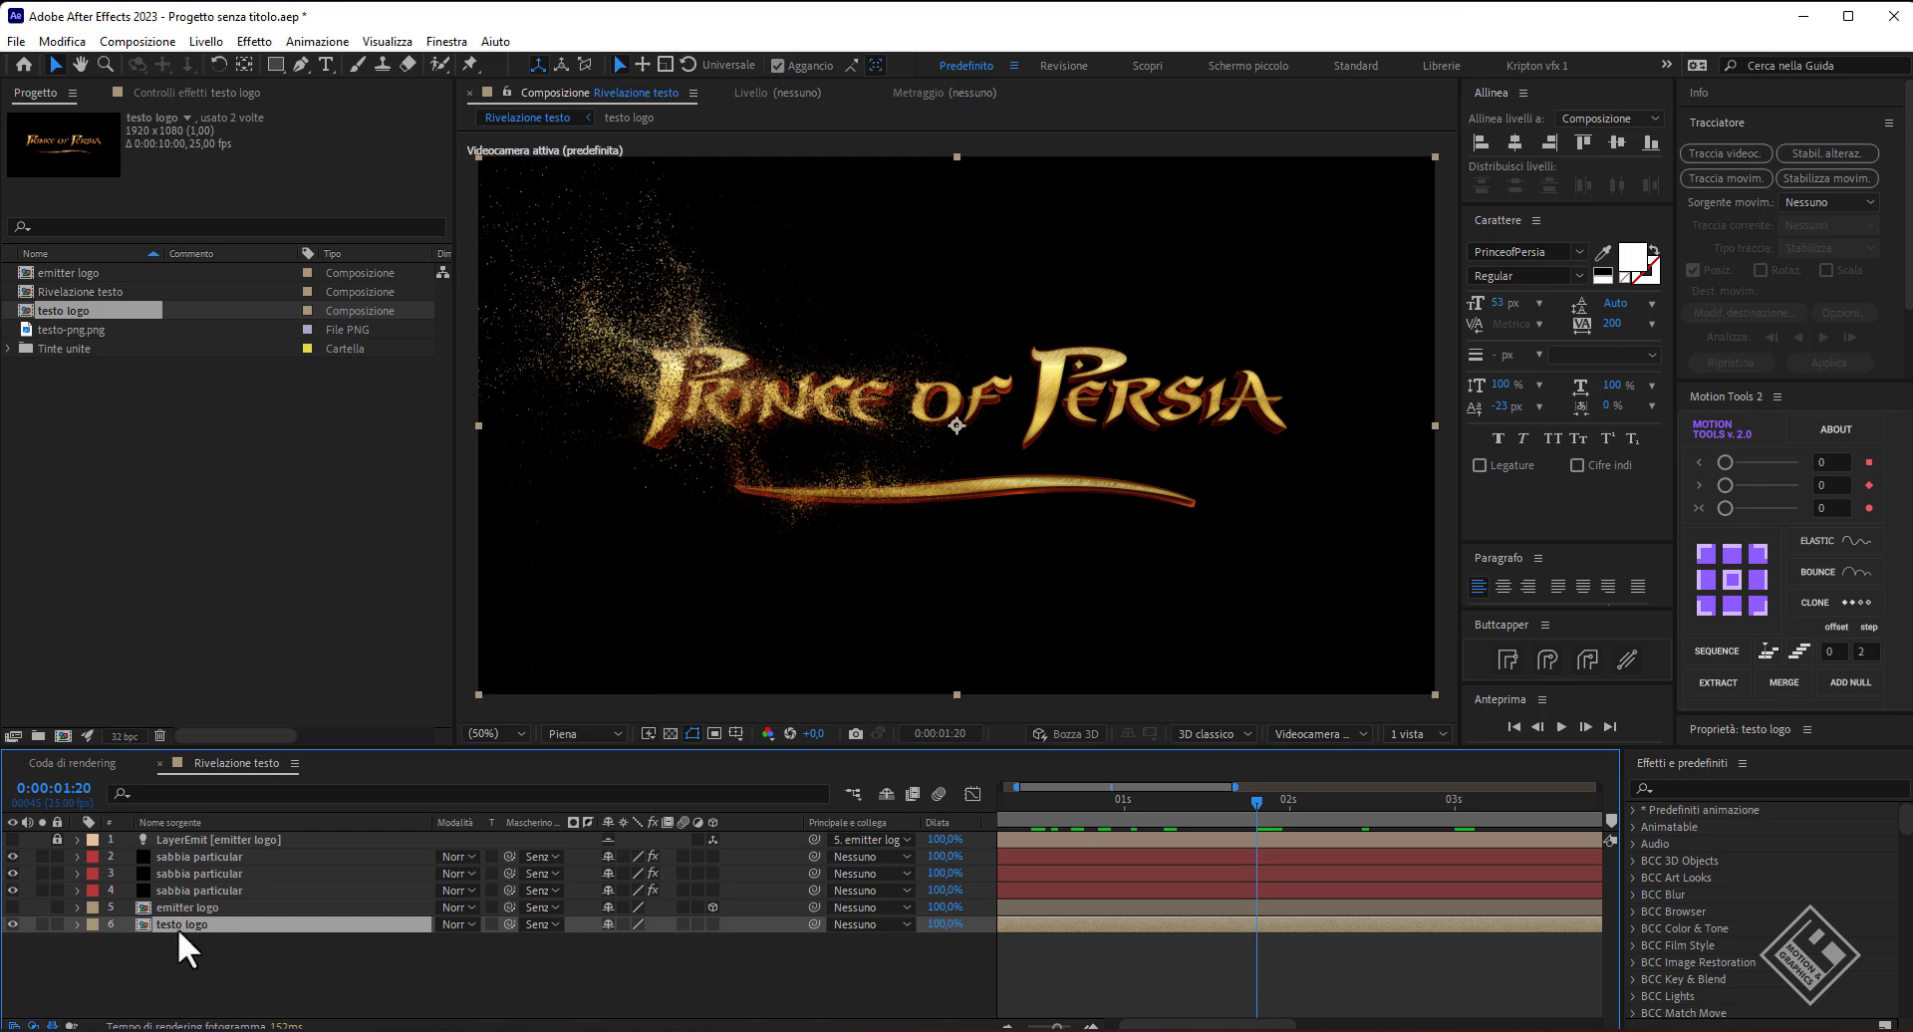
{"action": "key", "text": "ctrl+space"}
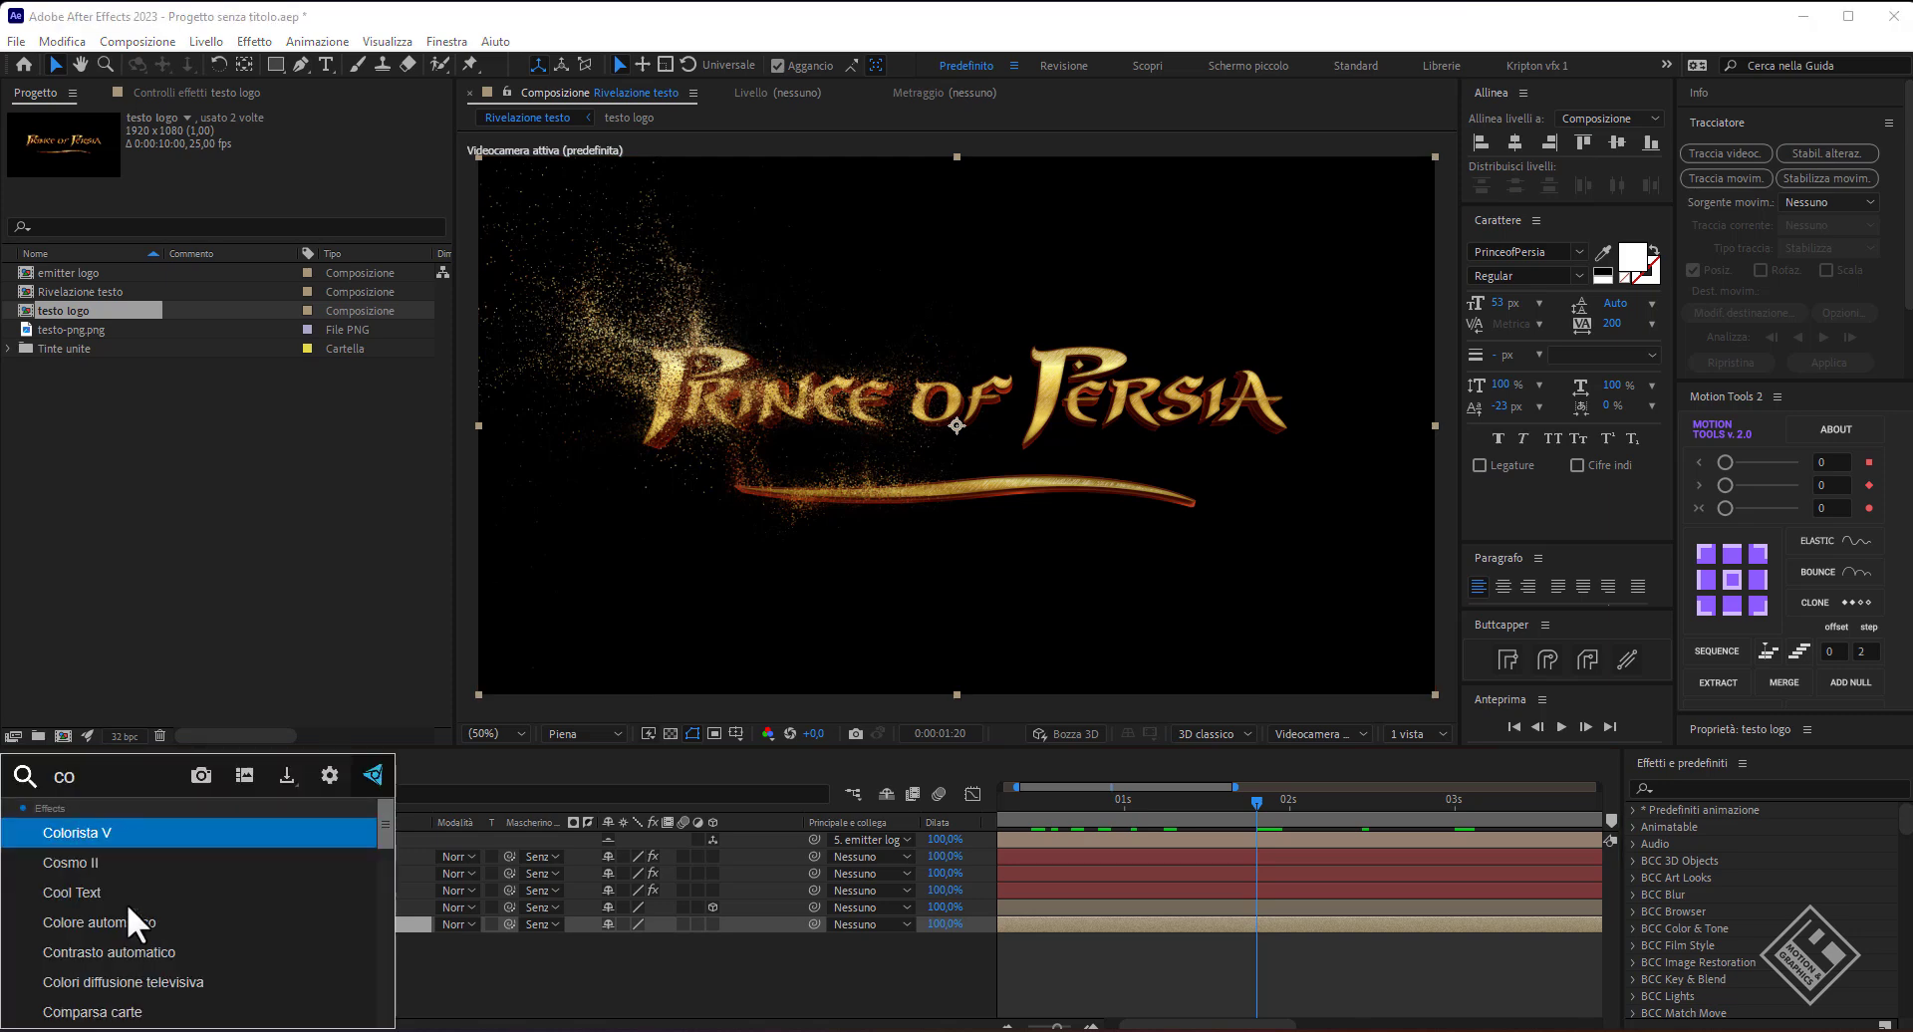
{"action": "type", "text": "compa"}
{"action": "left_click", "coordinate": [129, 907]}
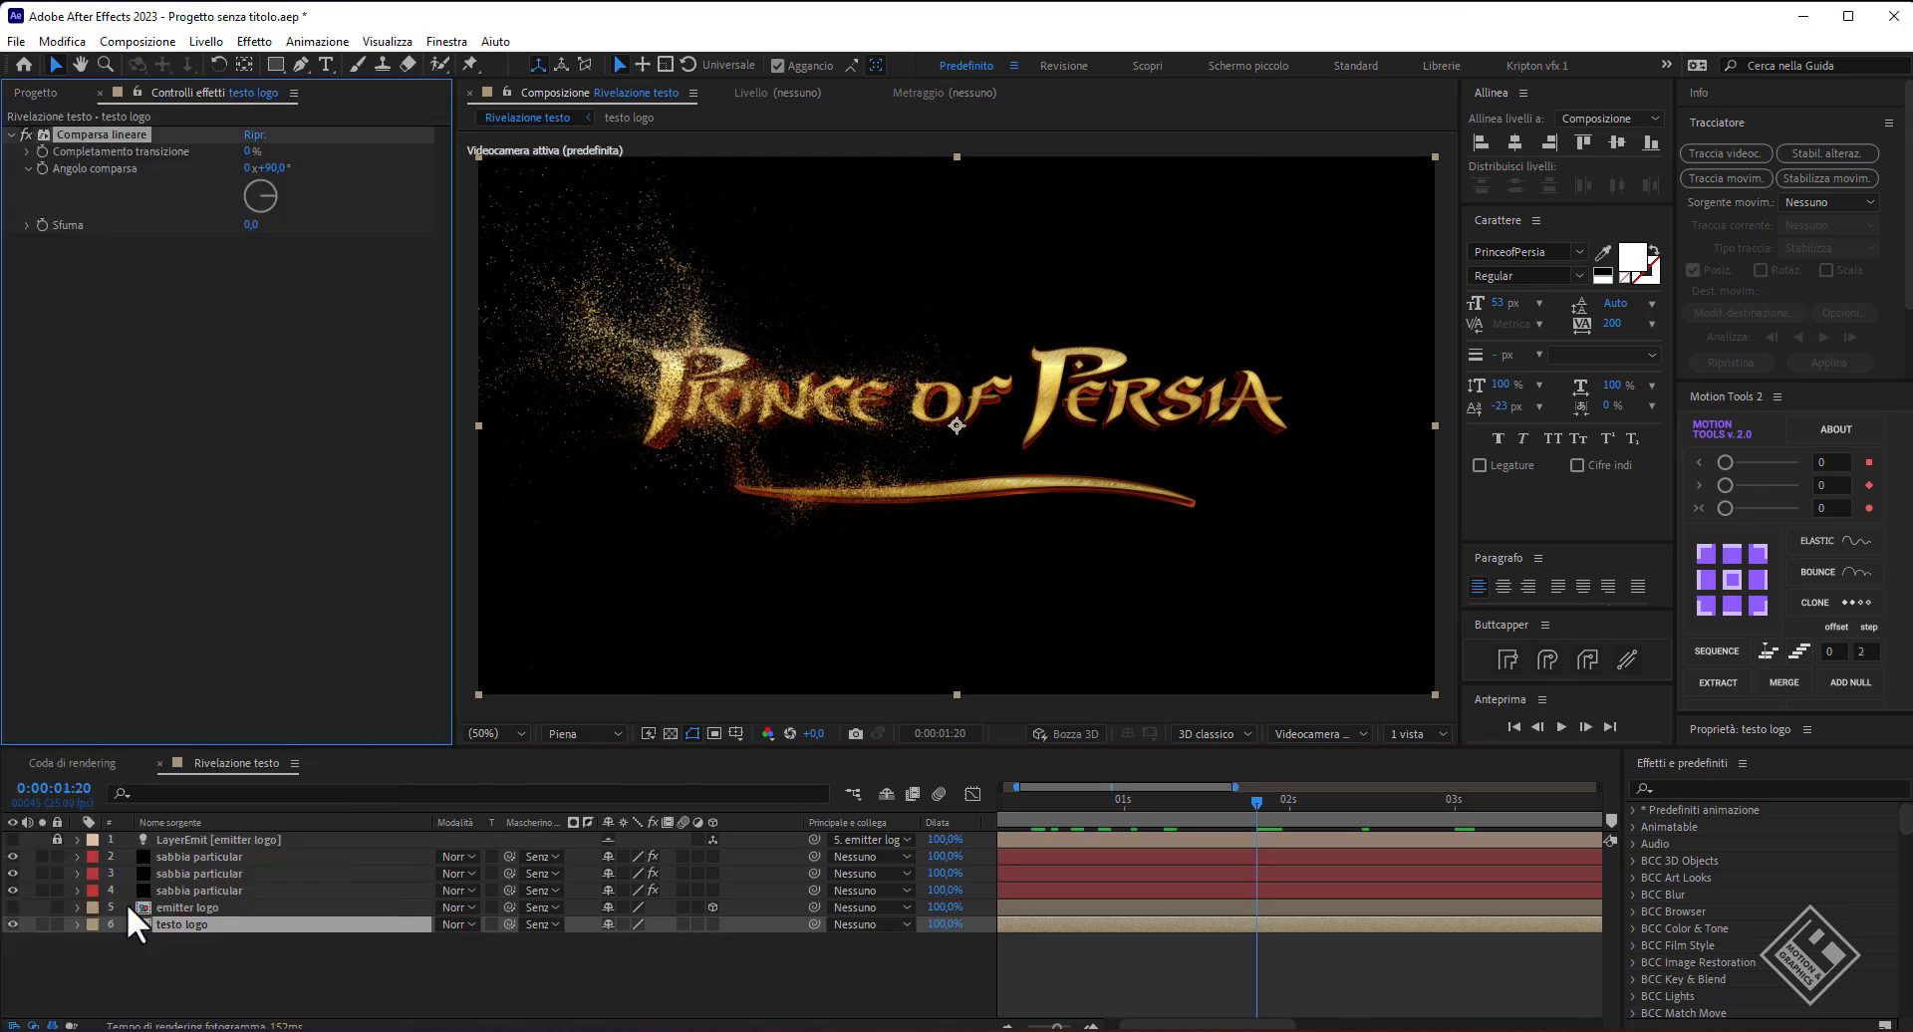
{"action": "left_click", "coordinate": [273, 170]}
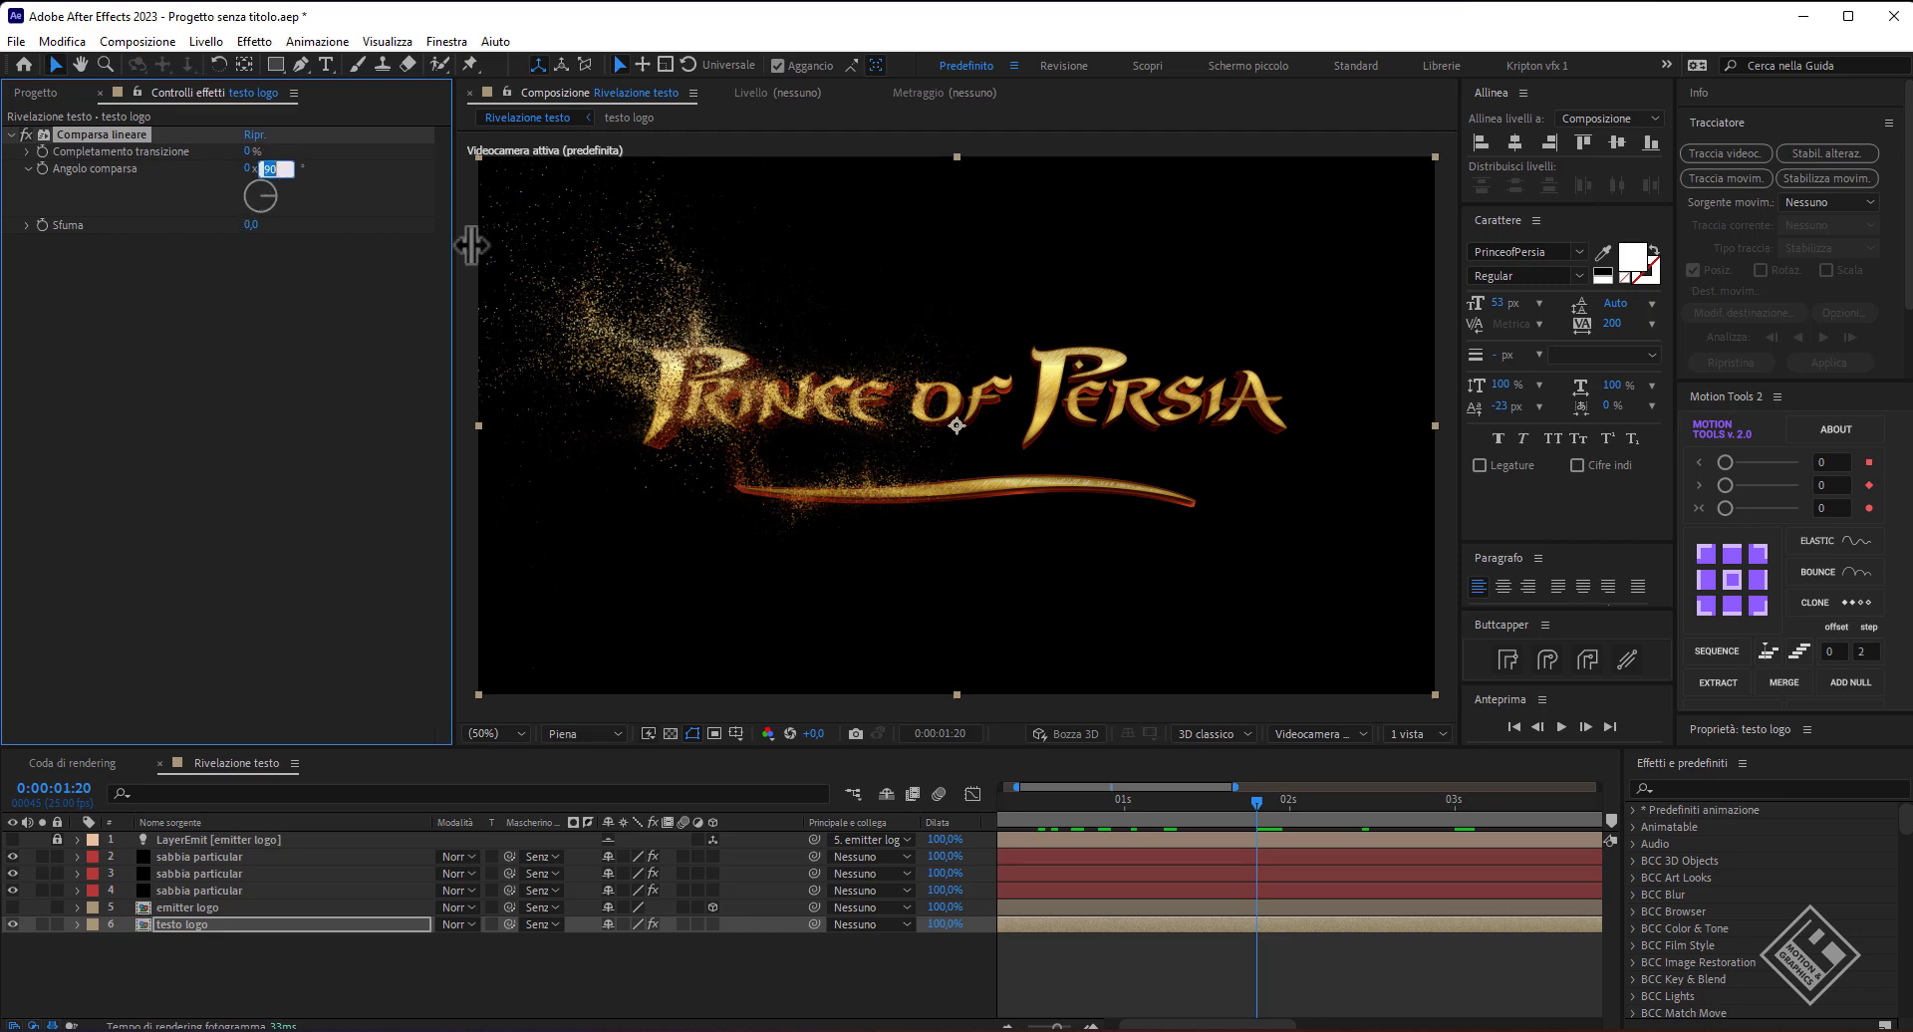
{"action": "type", "text": "-90"}
{"action": "key", "text": "Return"}
{"action": "mouse_move", "coordinate": [249, 151]}
{"action": "left_mouse_down"}
{"action": "mouse_move", "coordinate": [318, 152]}
{"action": "mouse_move", "coordinate": [189, 145]}
{"action": "left_mouse_up"}
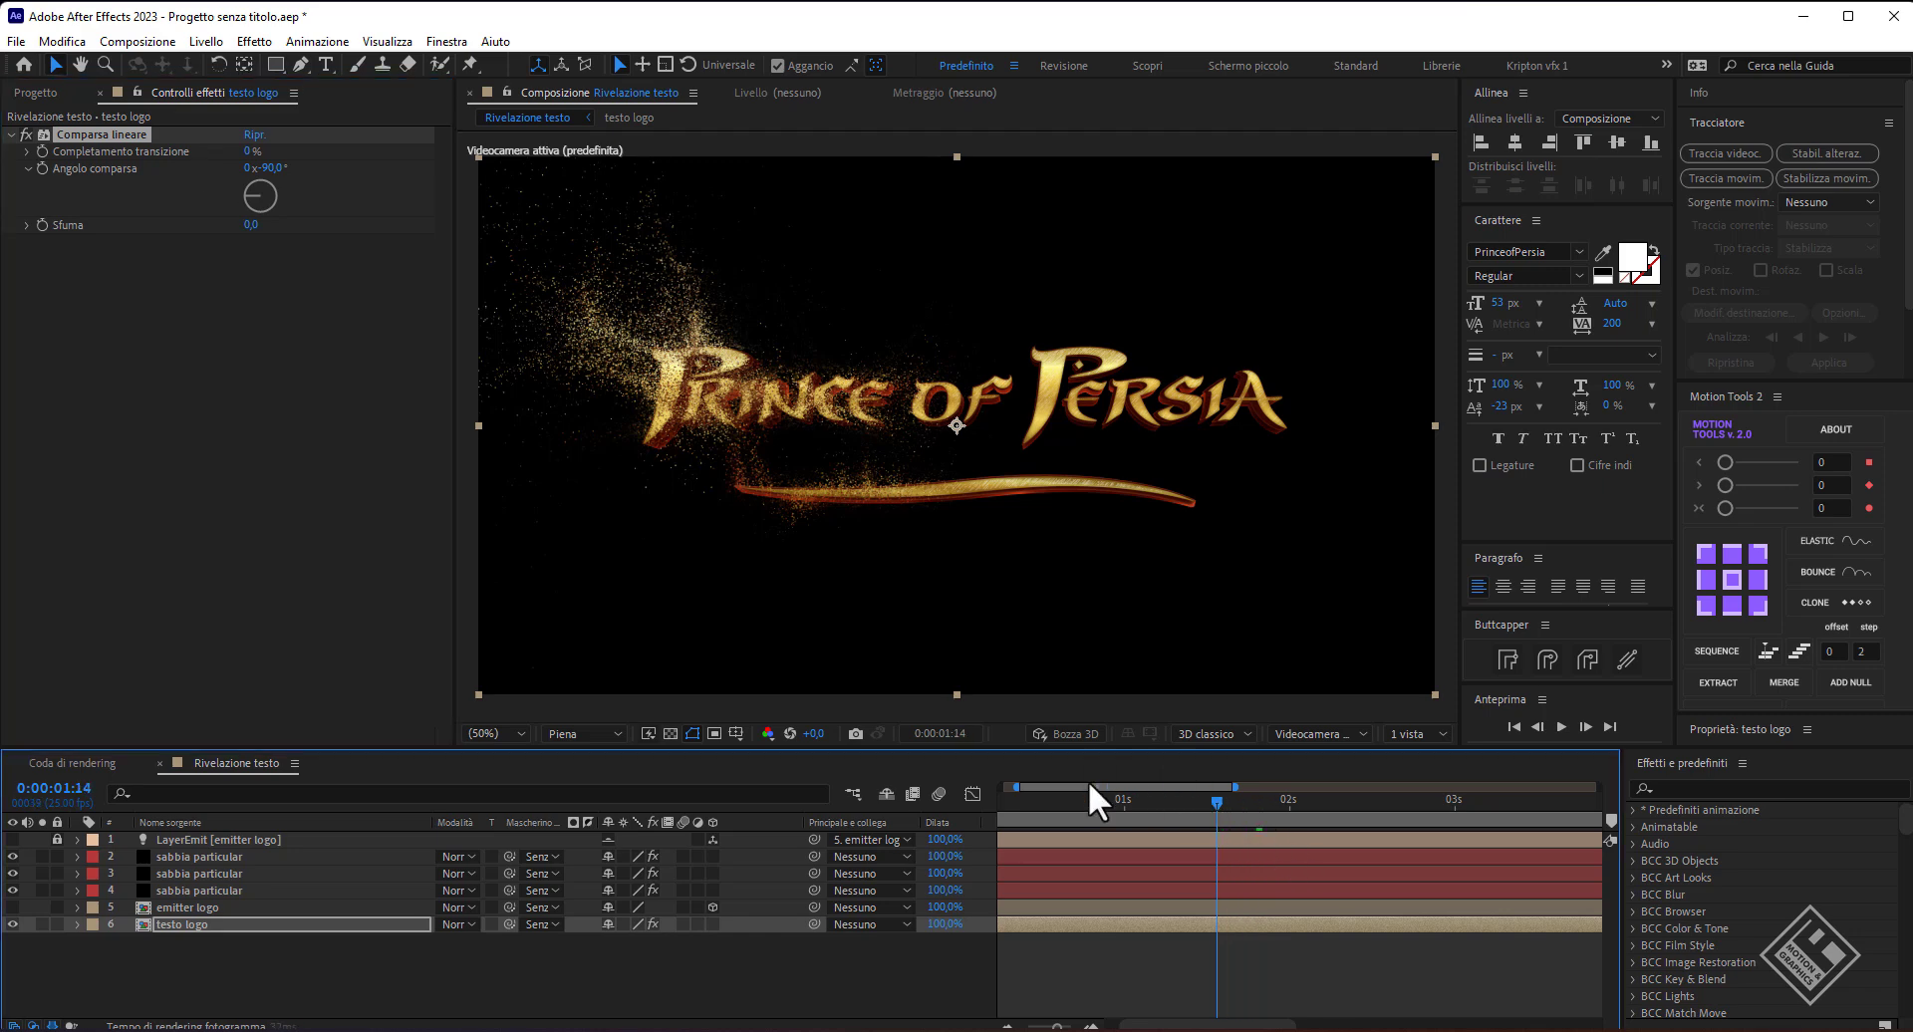
{"action": "left_click_drag", "start_coordinate": [1251, 800], "coordinate": [948, 787]}
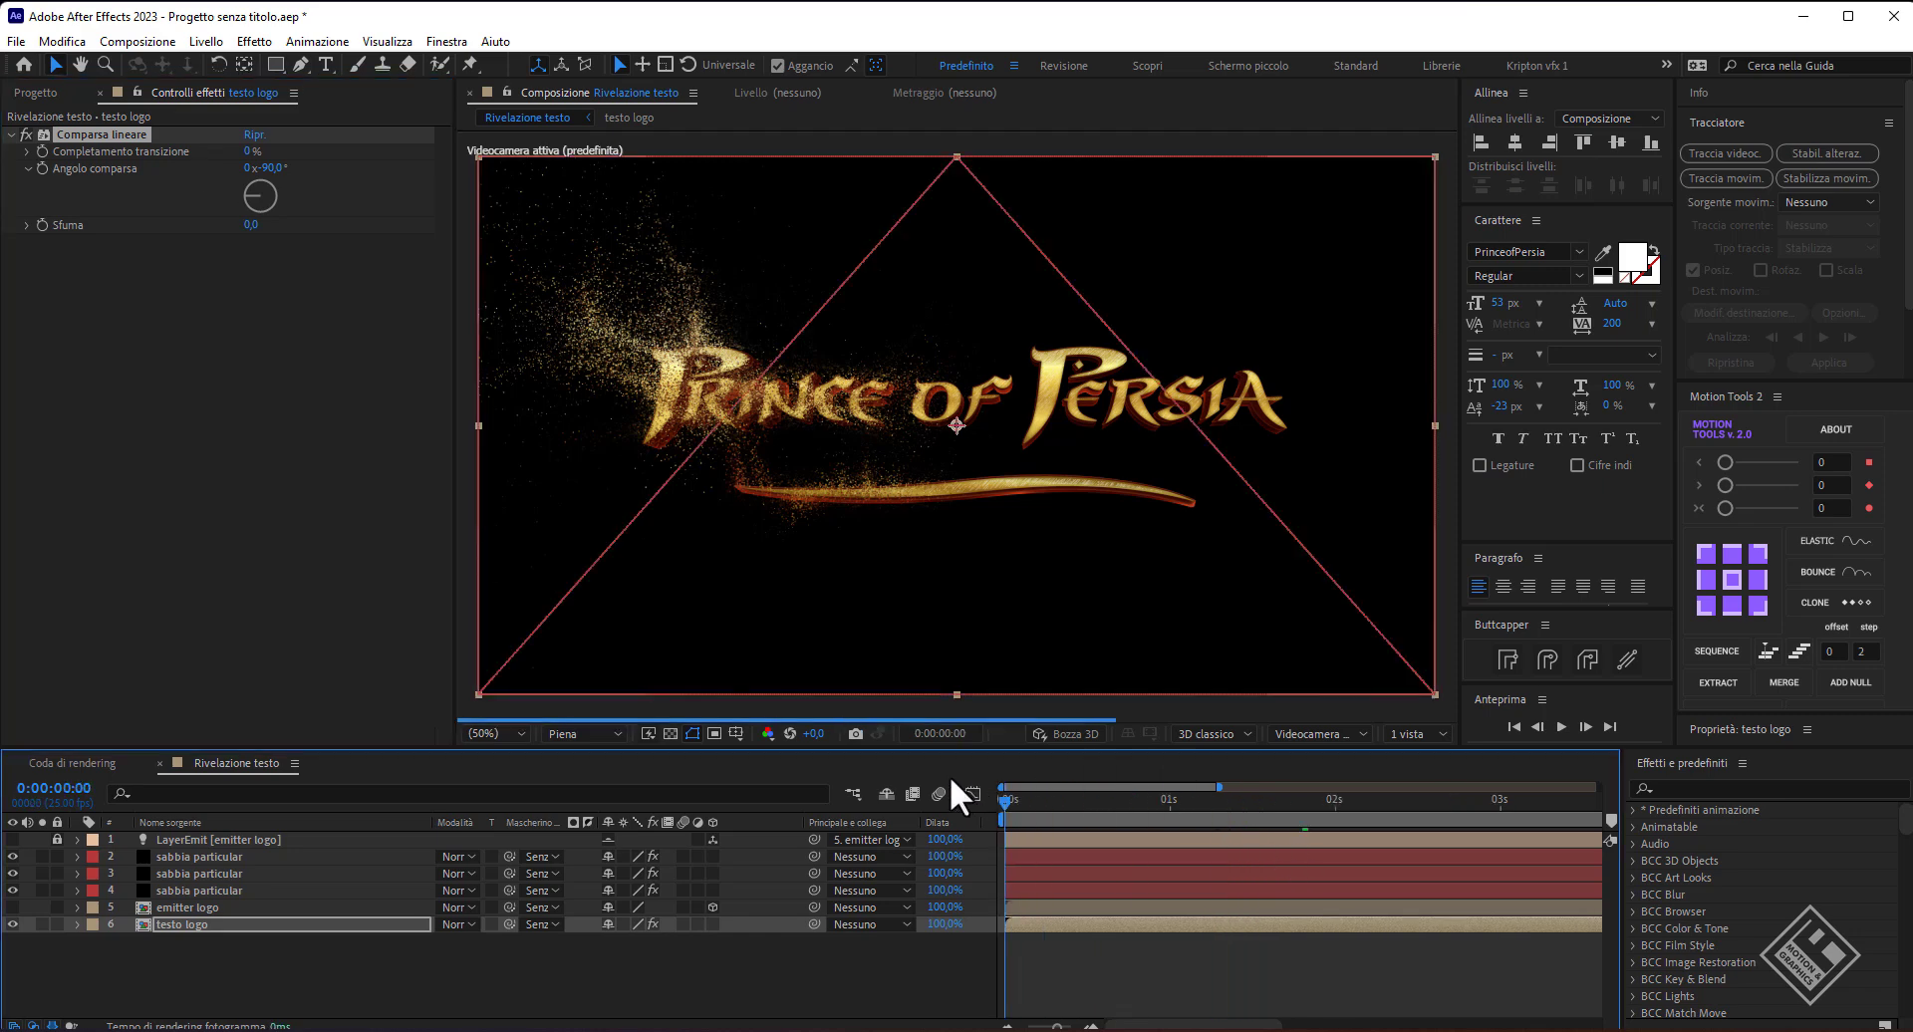
- Keyframe Transition Completion from 100 at the start to 0 at 4 seconds and preview
{"action": "left_click", "coordinate": [253, 152]}
{"action": "type", "text": "100"}
{"action": "key", "text": "Return"}
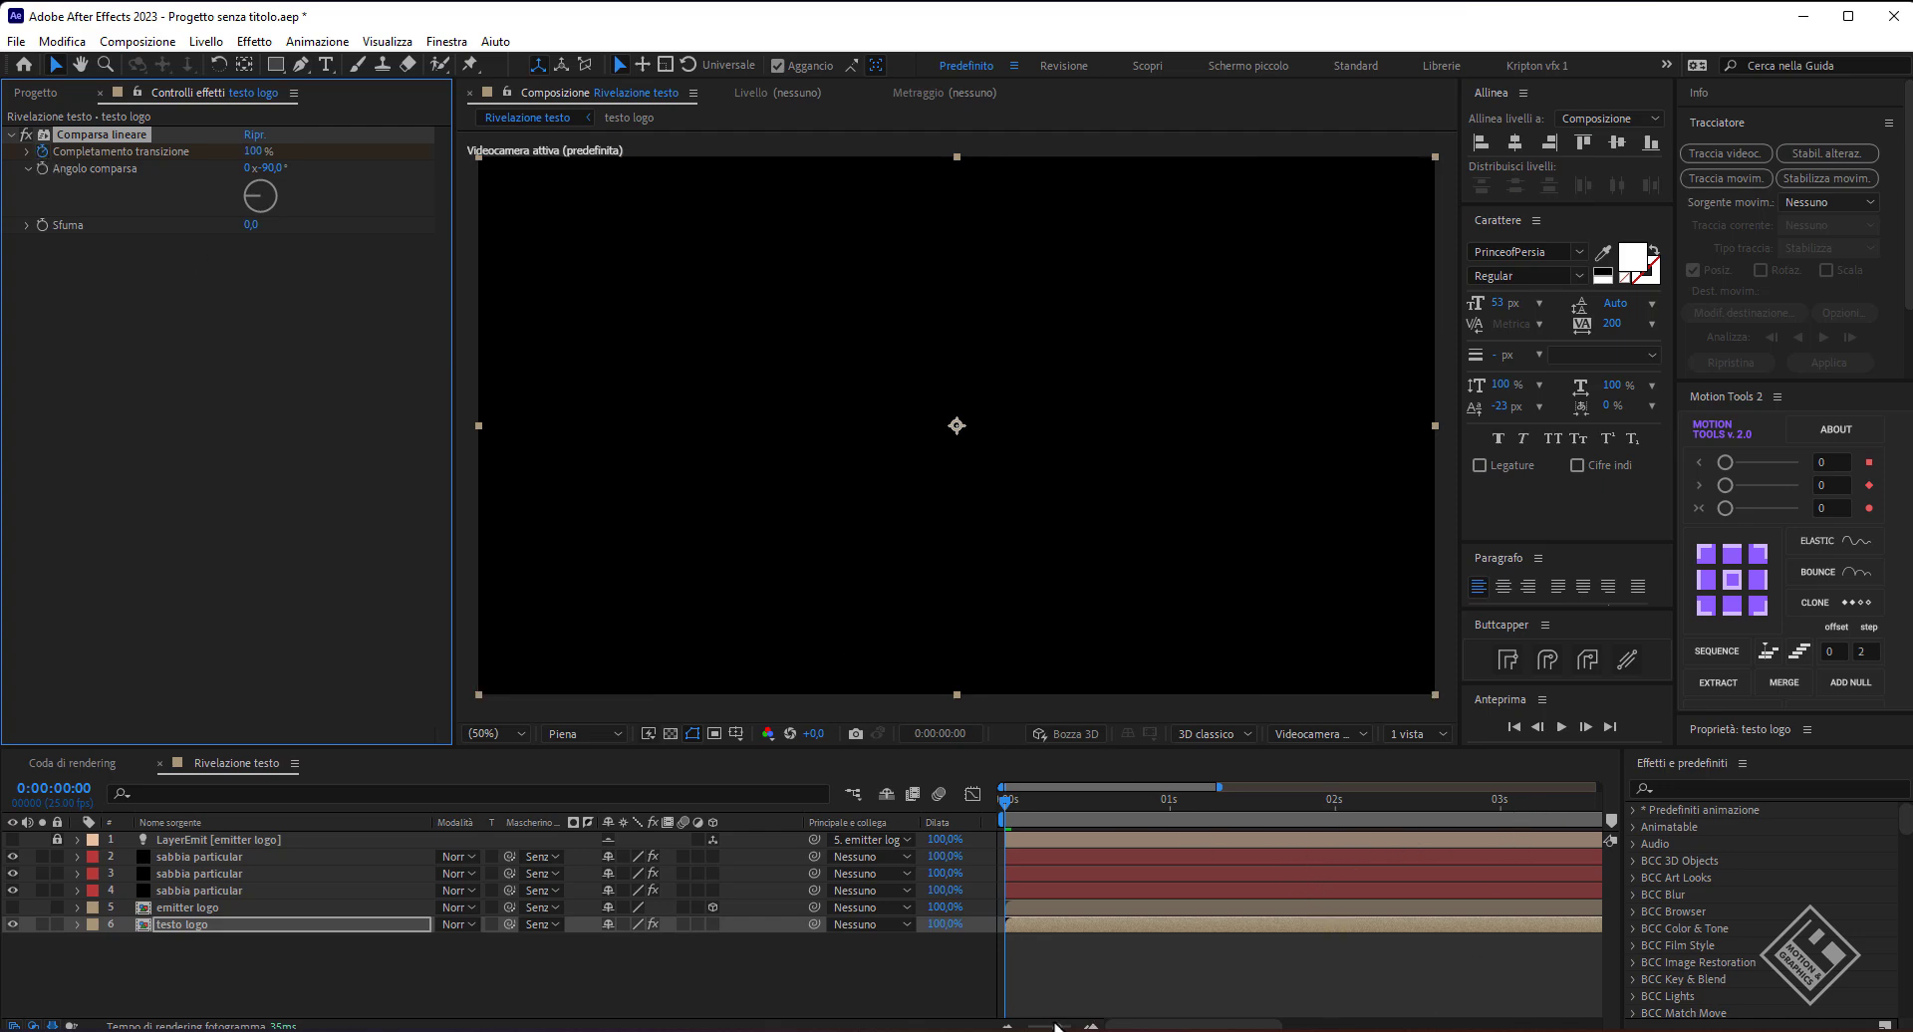
{"action": "key", "text": "minus"}
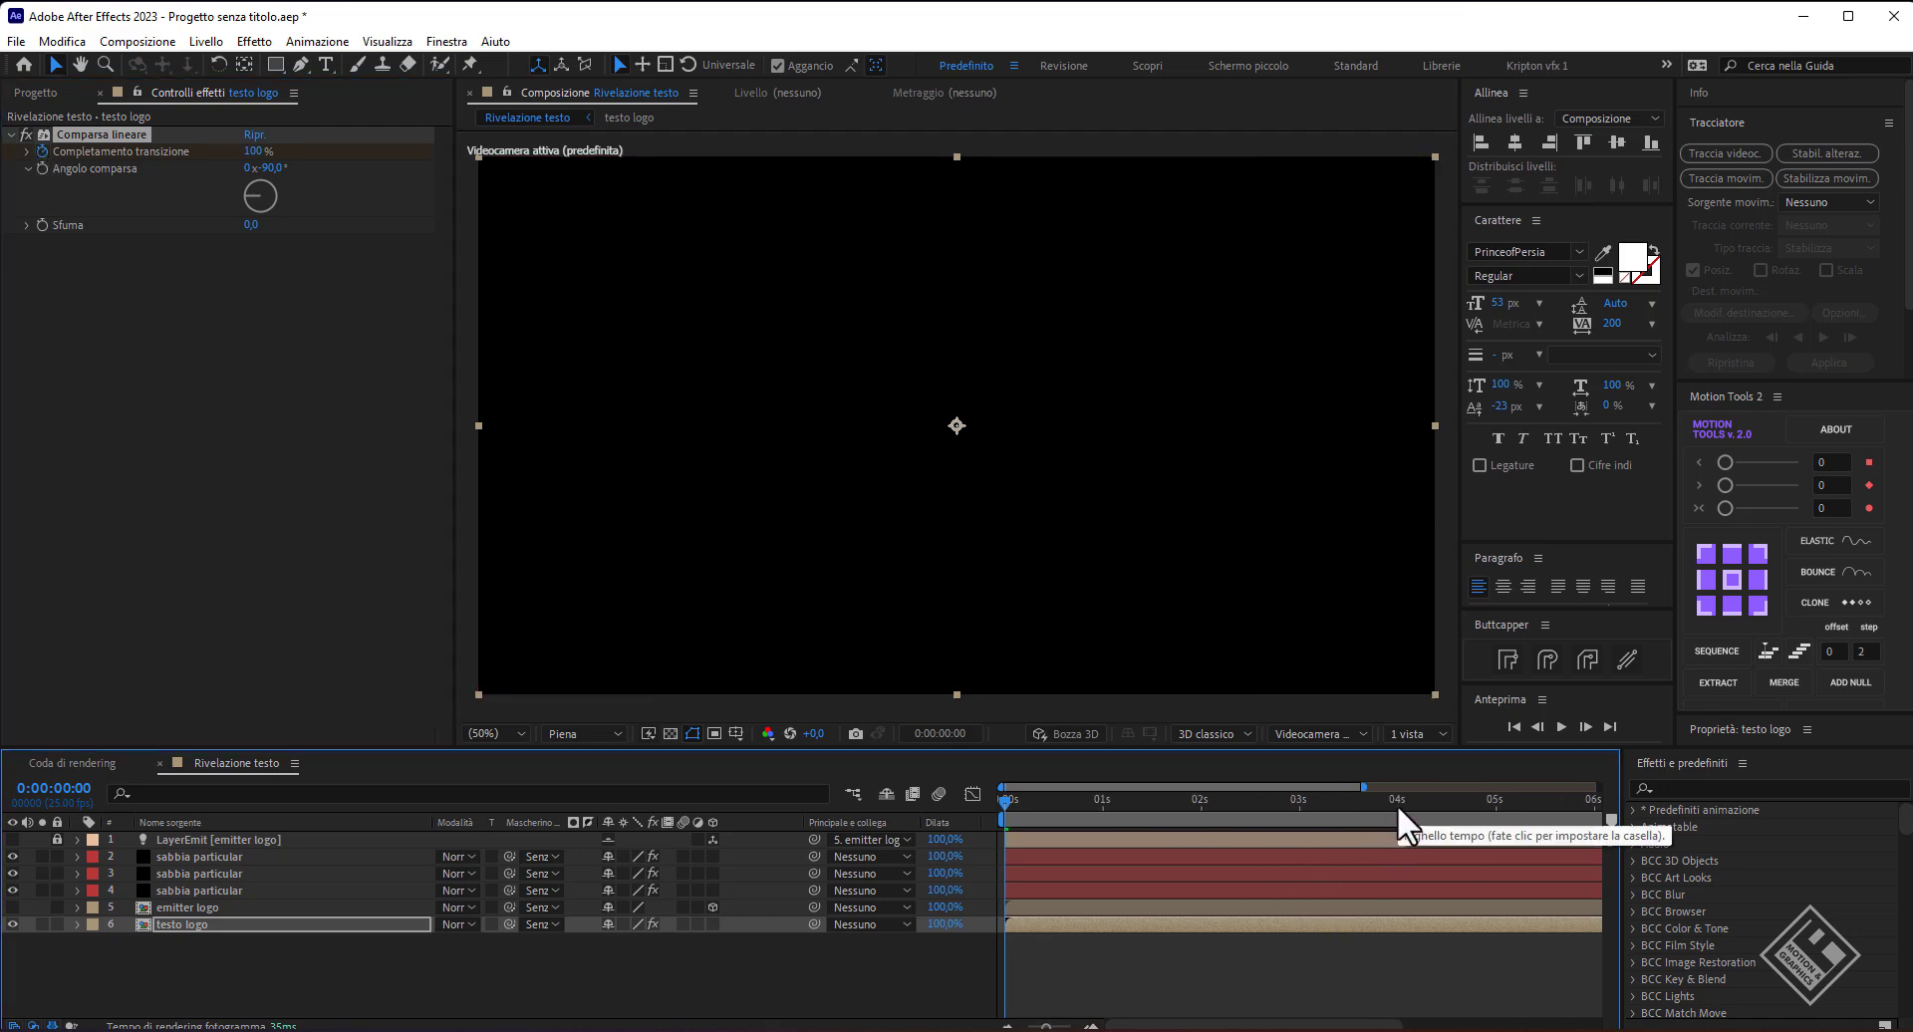
{"action": "left_click", "coordinate": [1395, 807]}
{"action": "left_click", "coordinate": [264, 147]}
{"action": "type", "text": "0"}
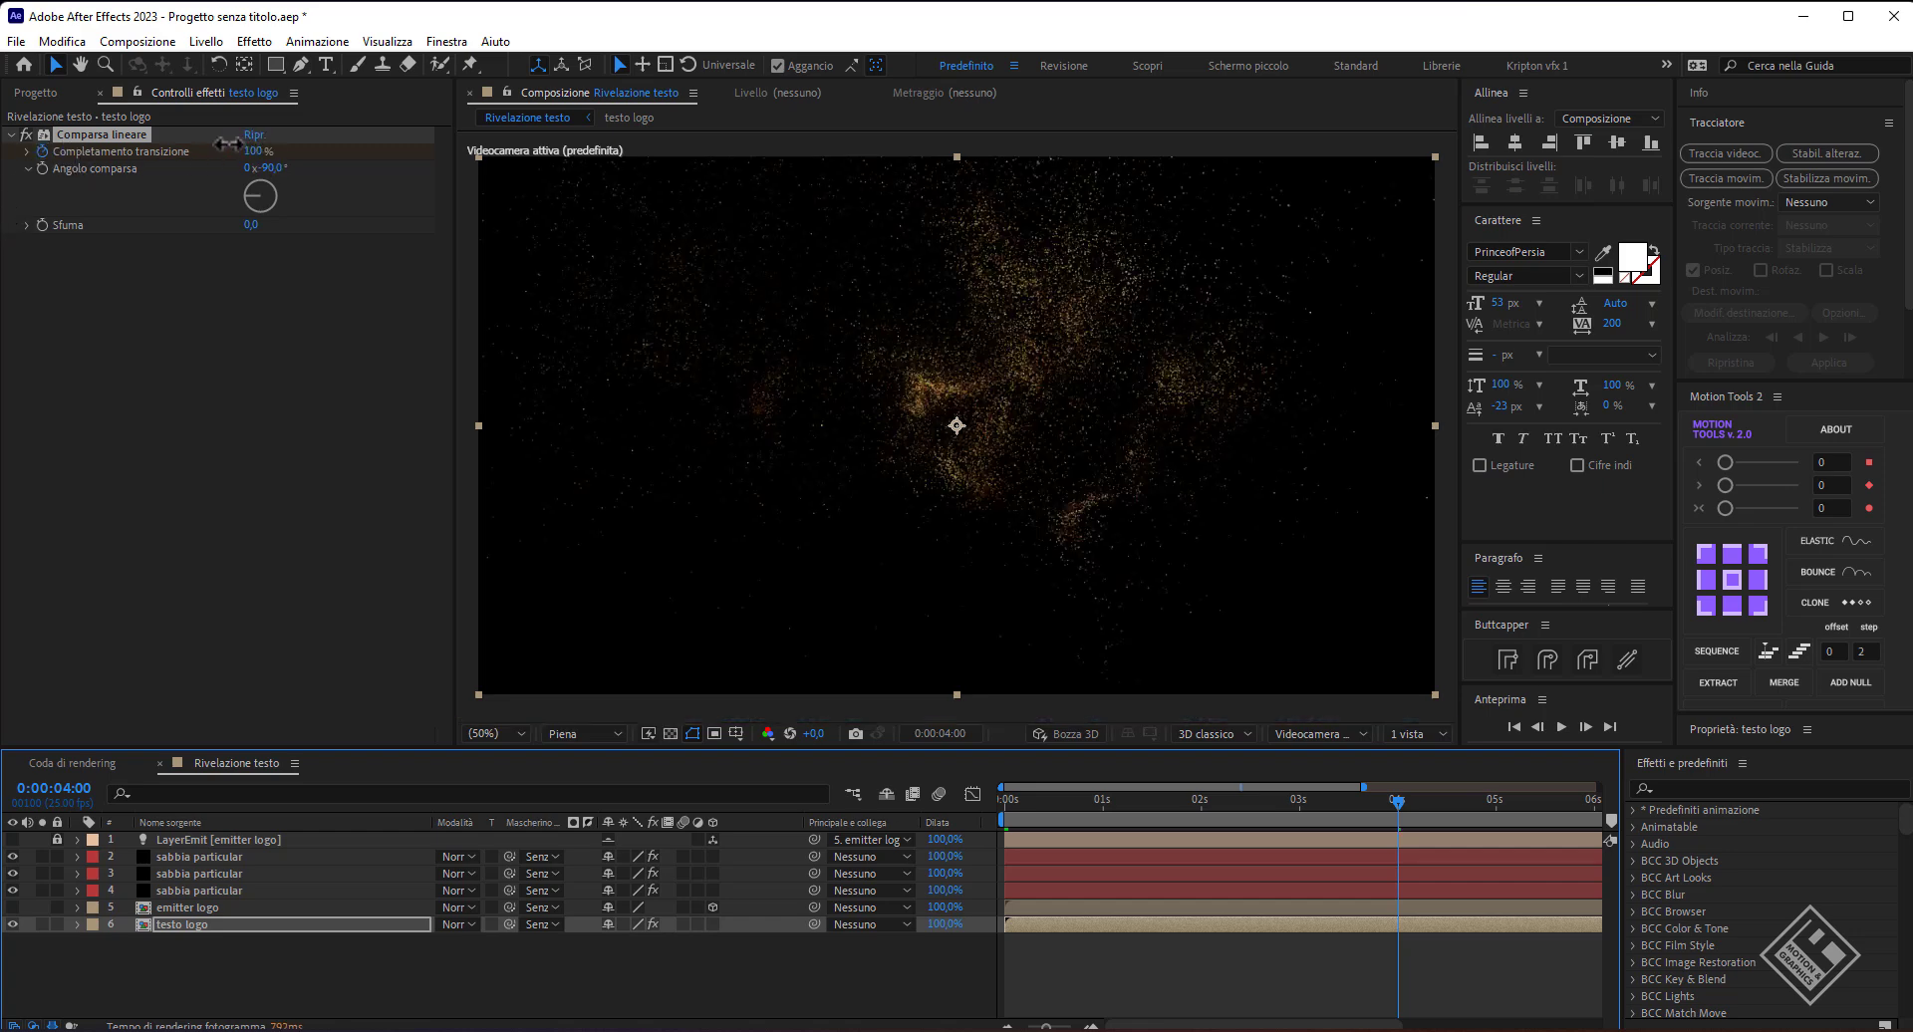
{"action": "key", "text": "Return"}
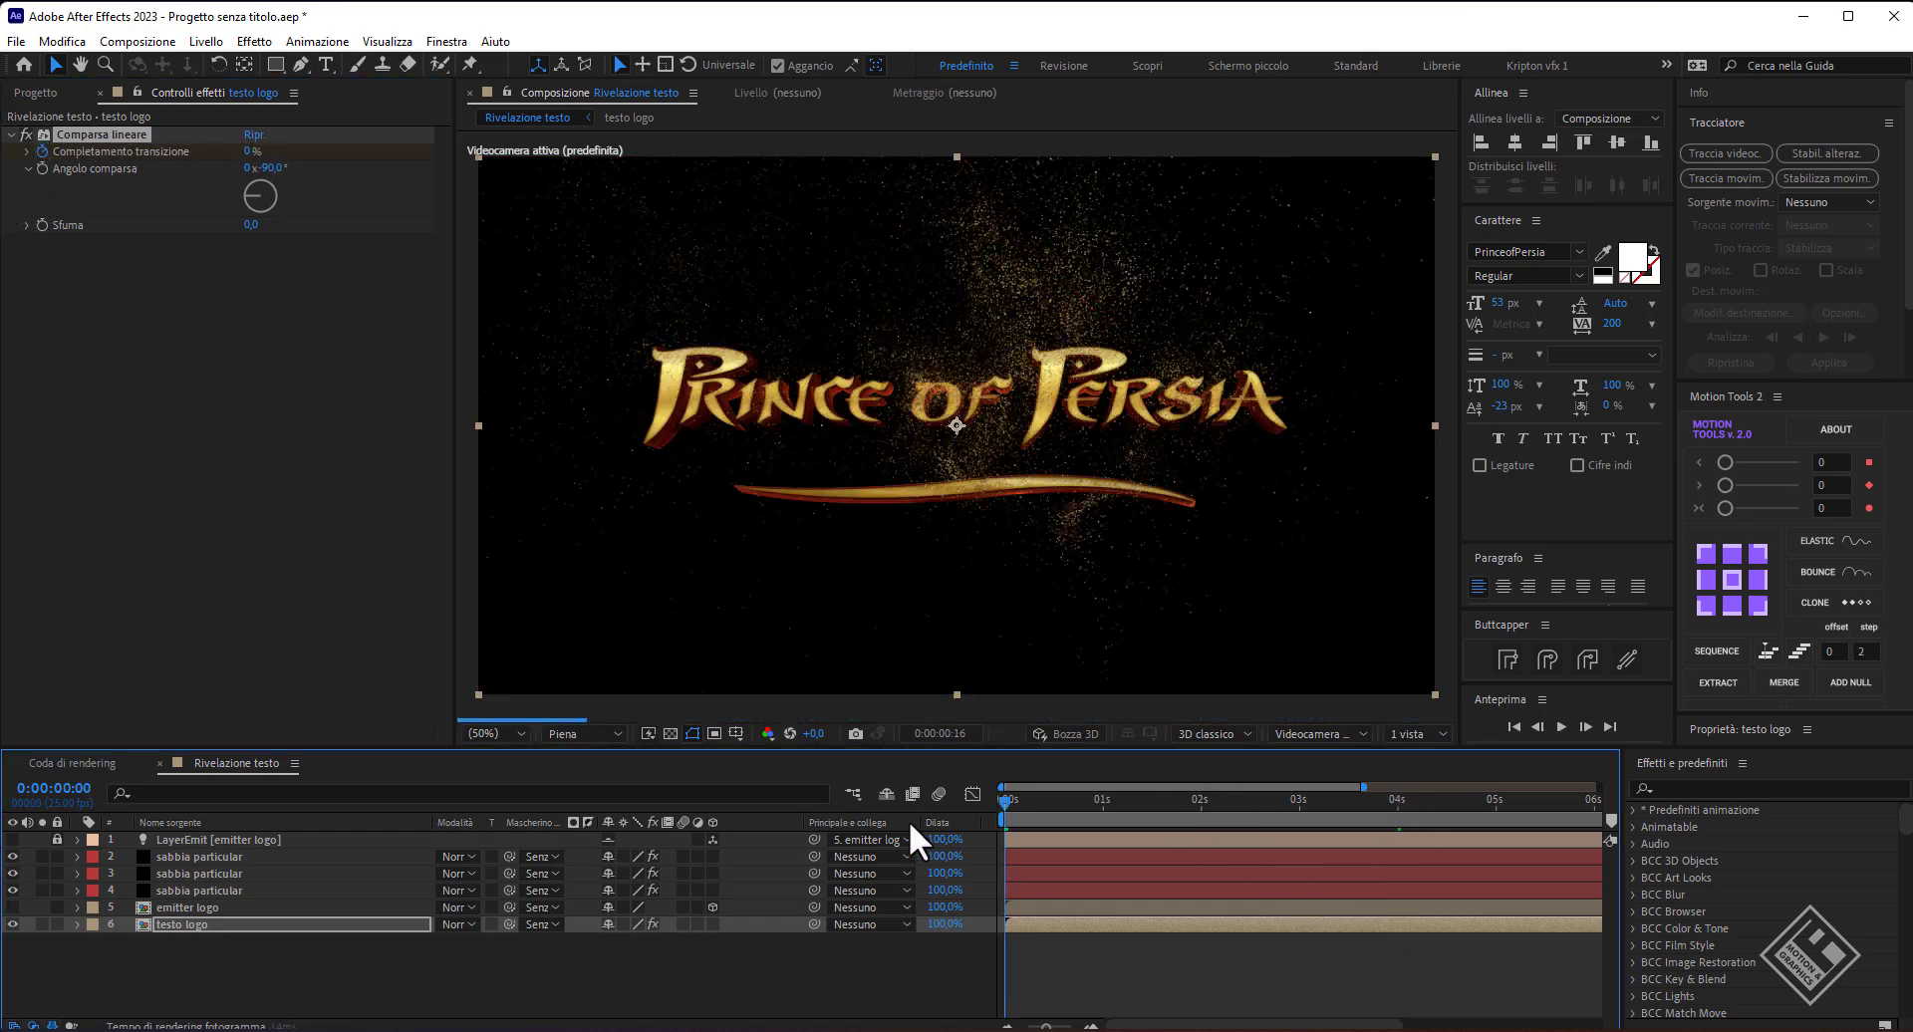
{"action": "key", "text": "Home"}
{"action": "left_click", "coordinate": [1560, 727]}
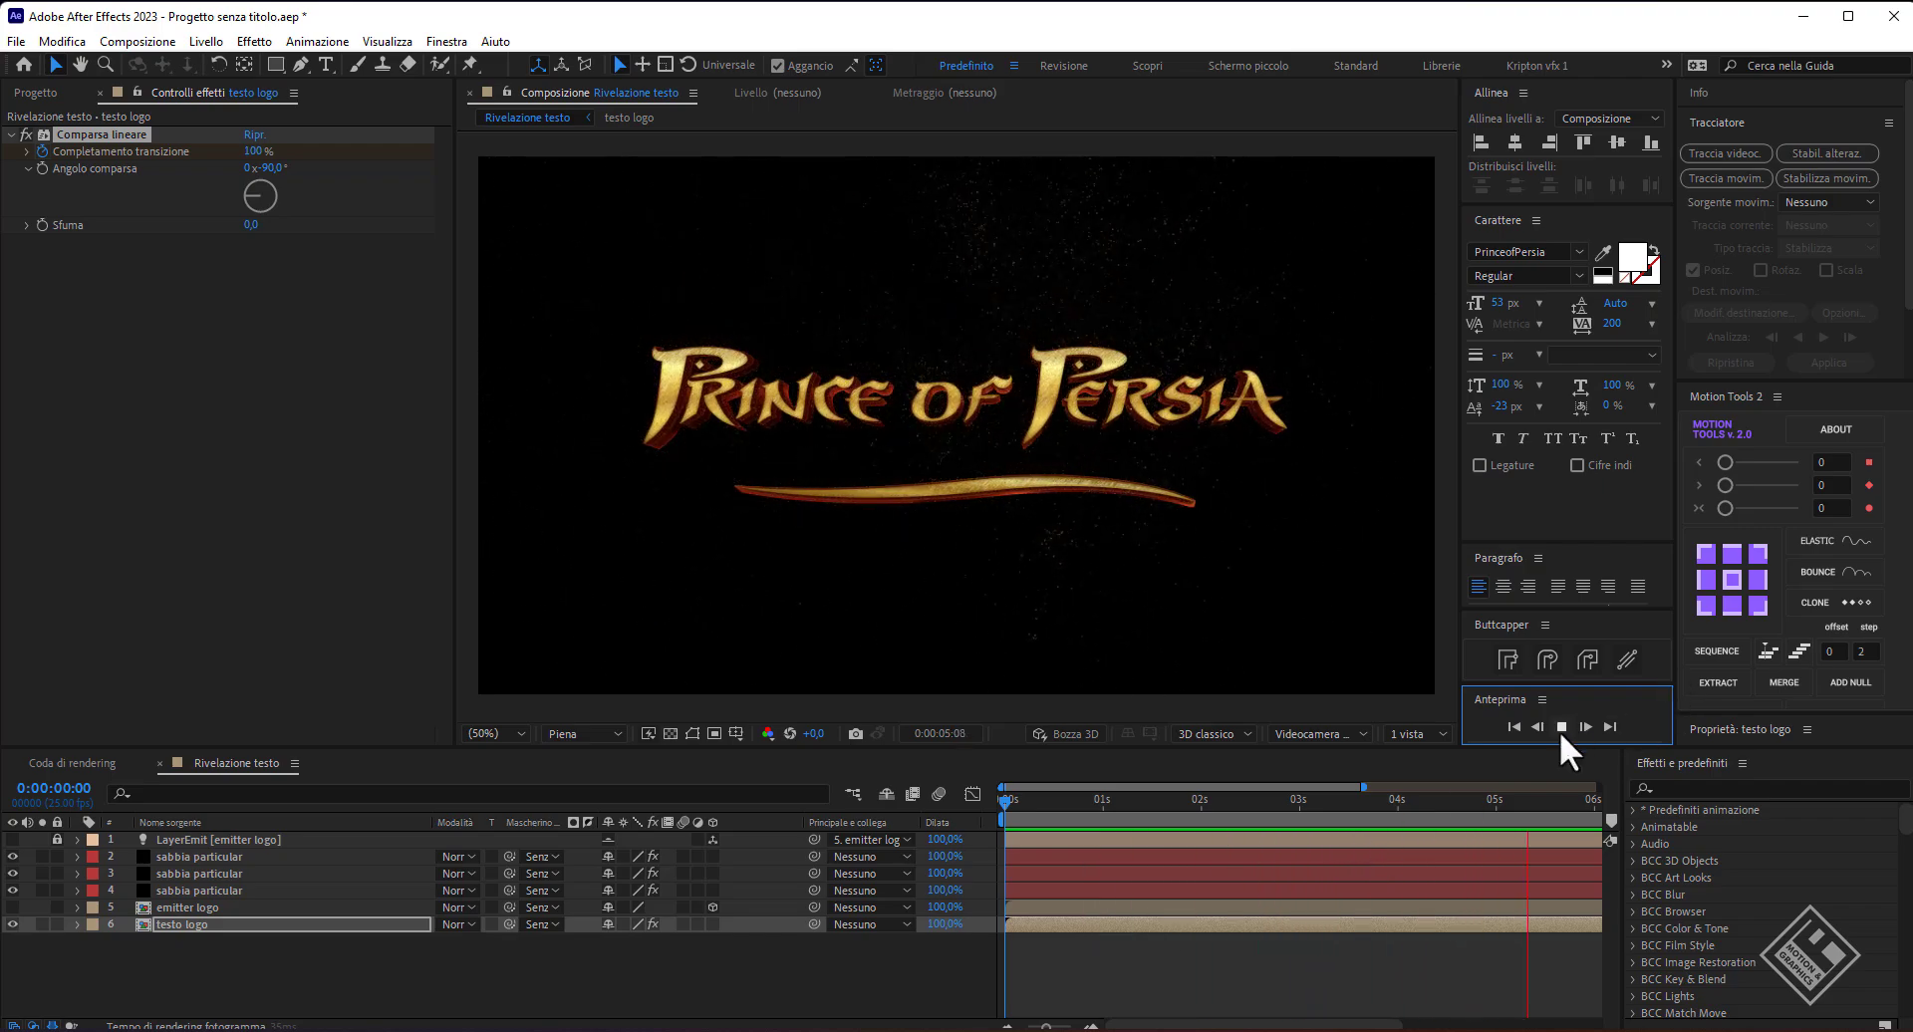
{"action": "key", "text": "space"}
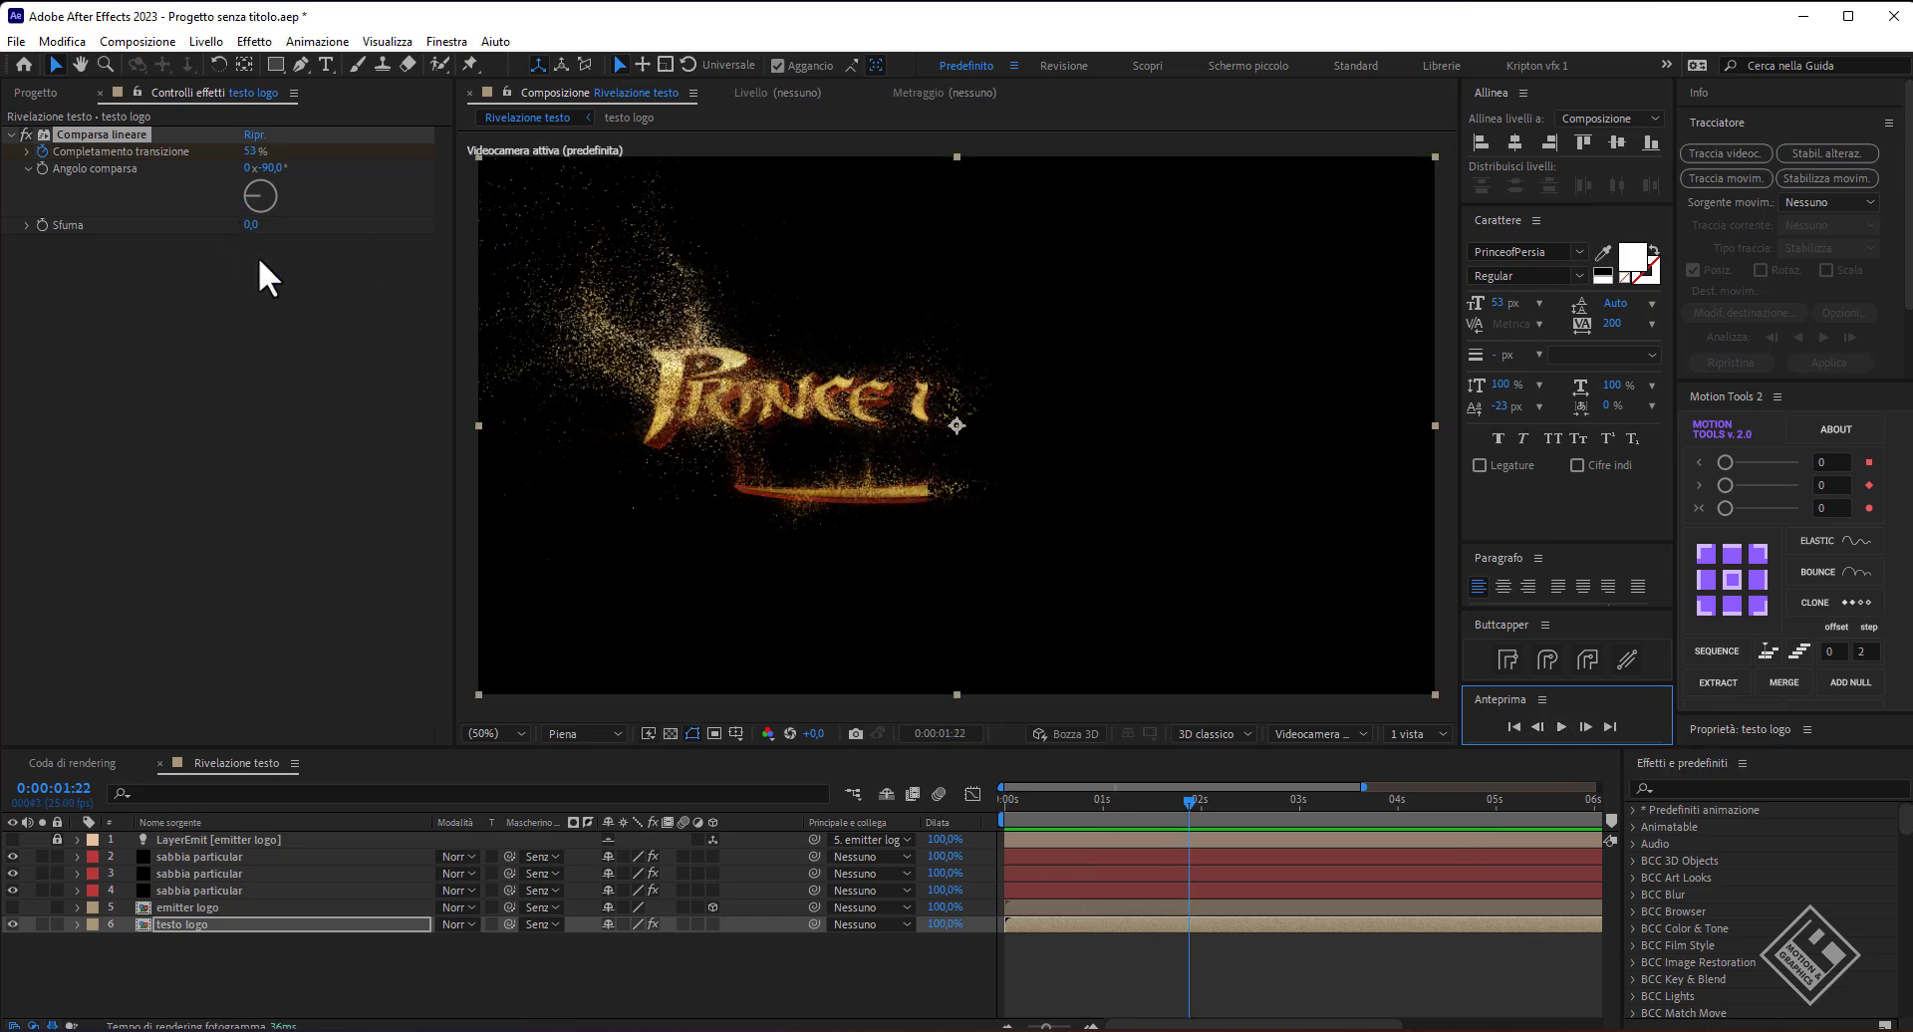
- Set the Linear Wipe feather to 250
{"action": "left_click", "coordinate": [250, 224]}
{"action": "type", "text": "50"}
{"action": "key", "text": "Return"}
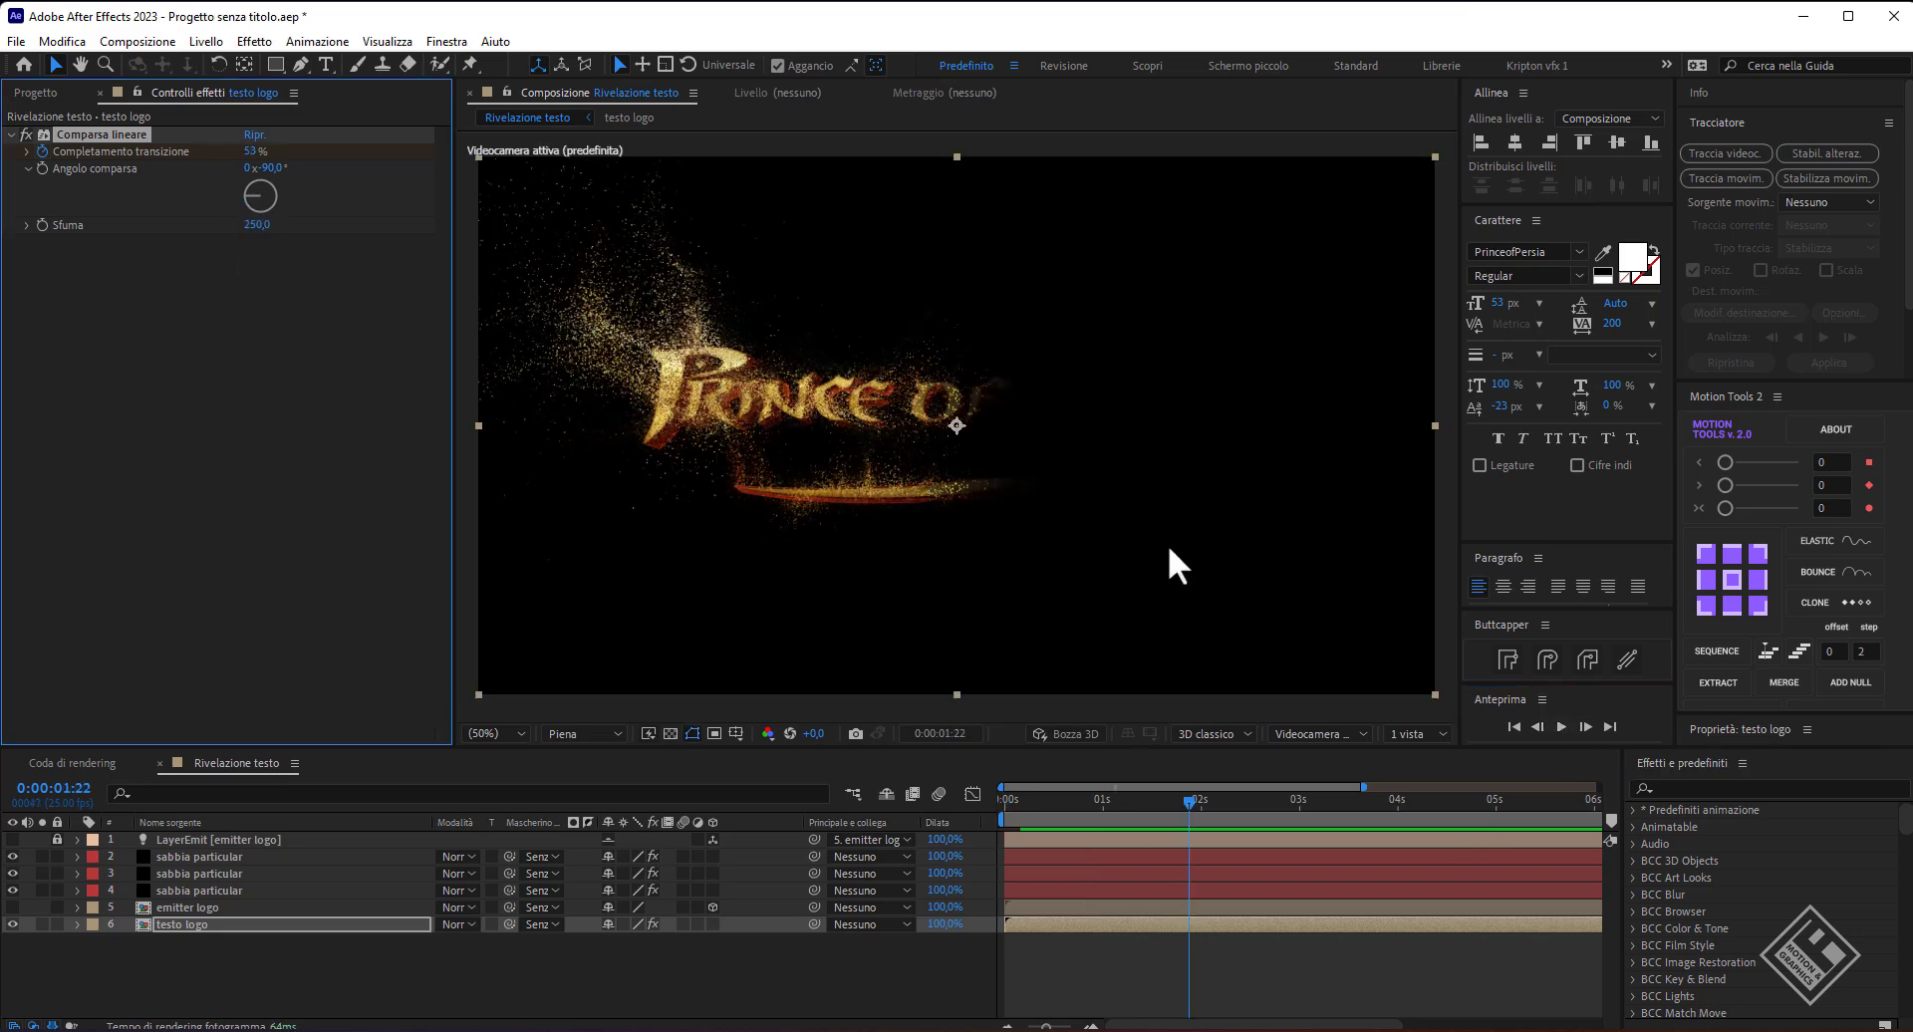
{"action": "left_click_drag", "start_coordinate": [1188, 801], "coordinate": [1147, 791]}
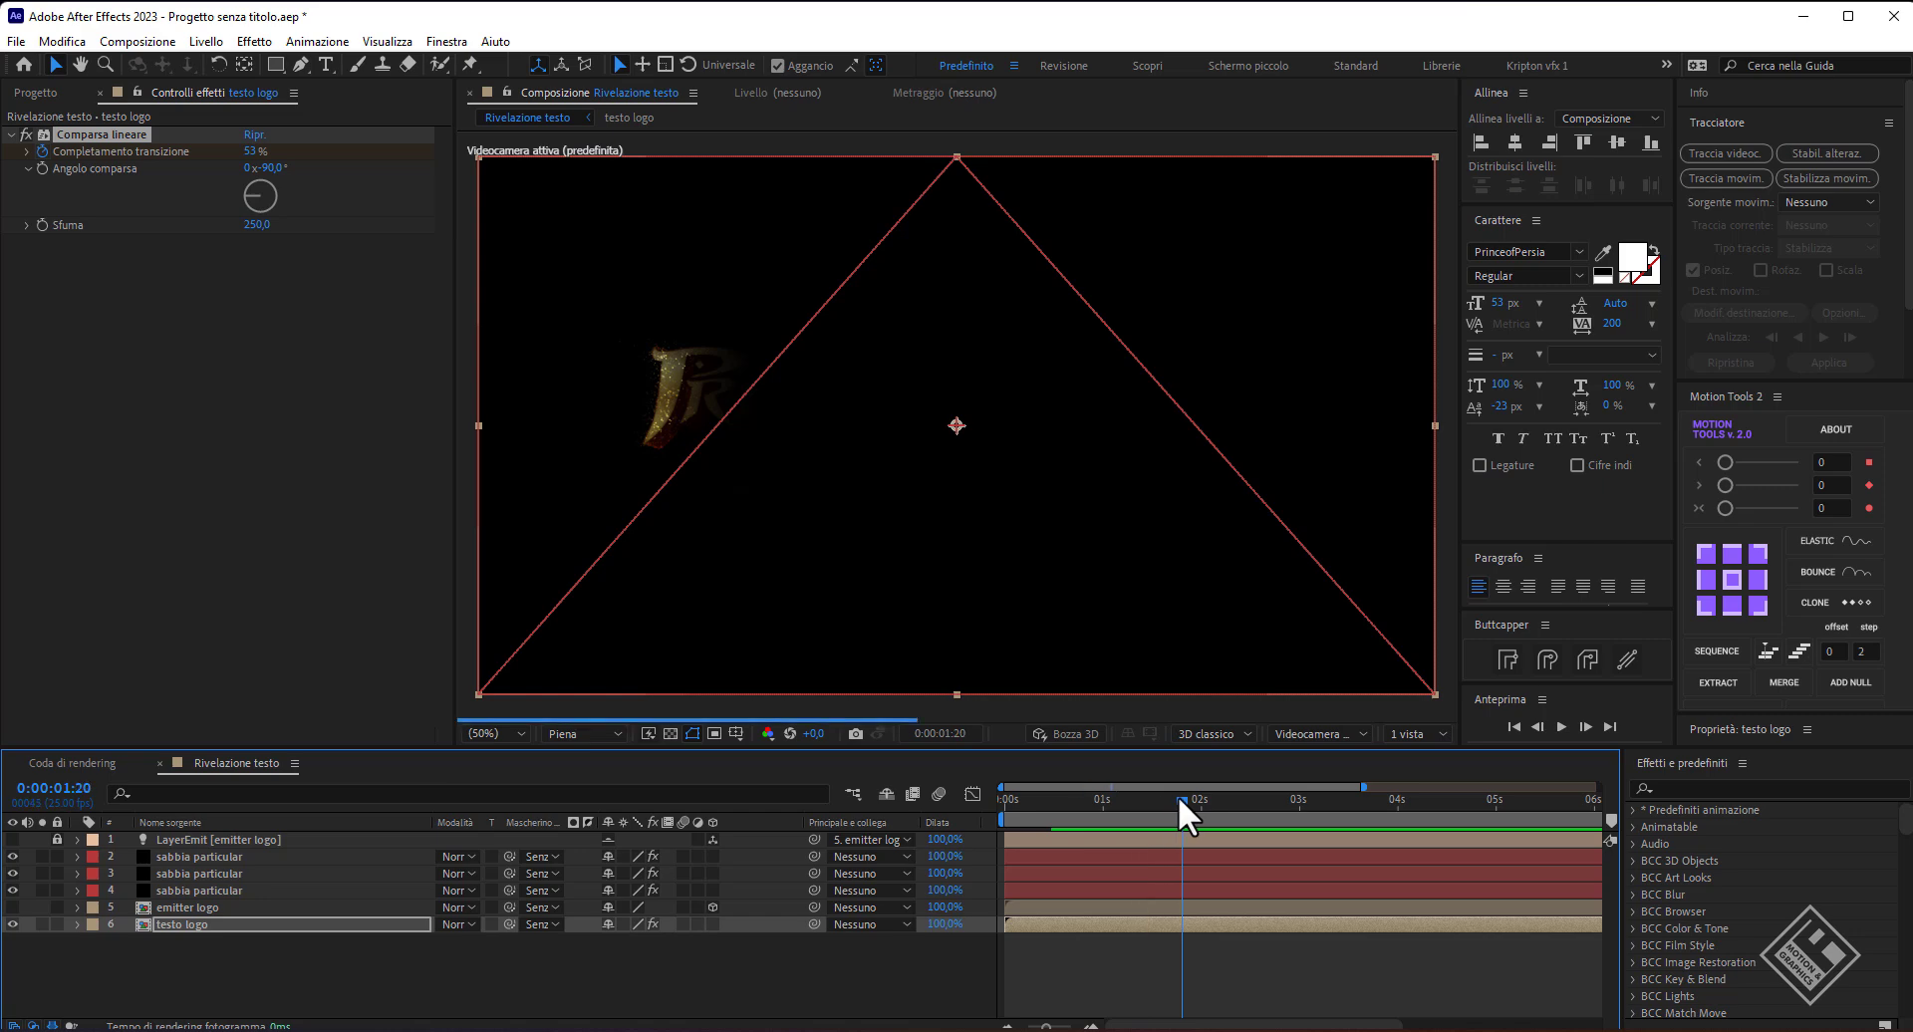
- Move the testo logo layer so it starts at 1 second
{"action": "left_click", "coordinate": [225, 927]}
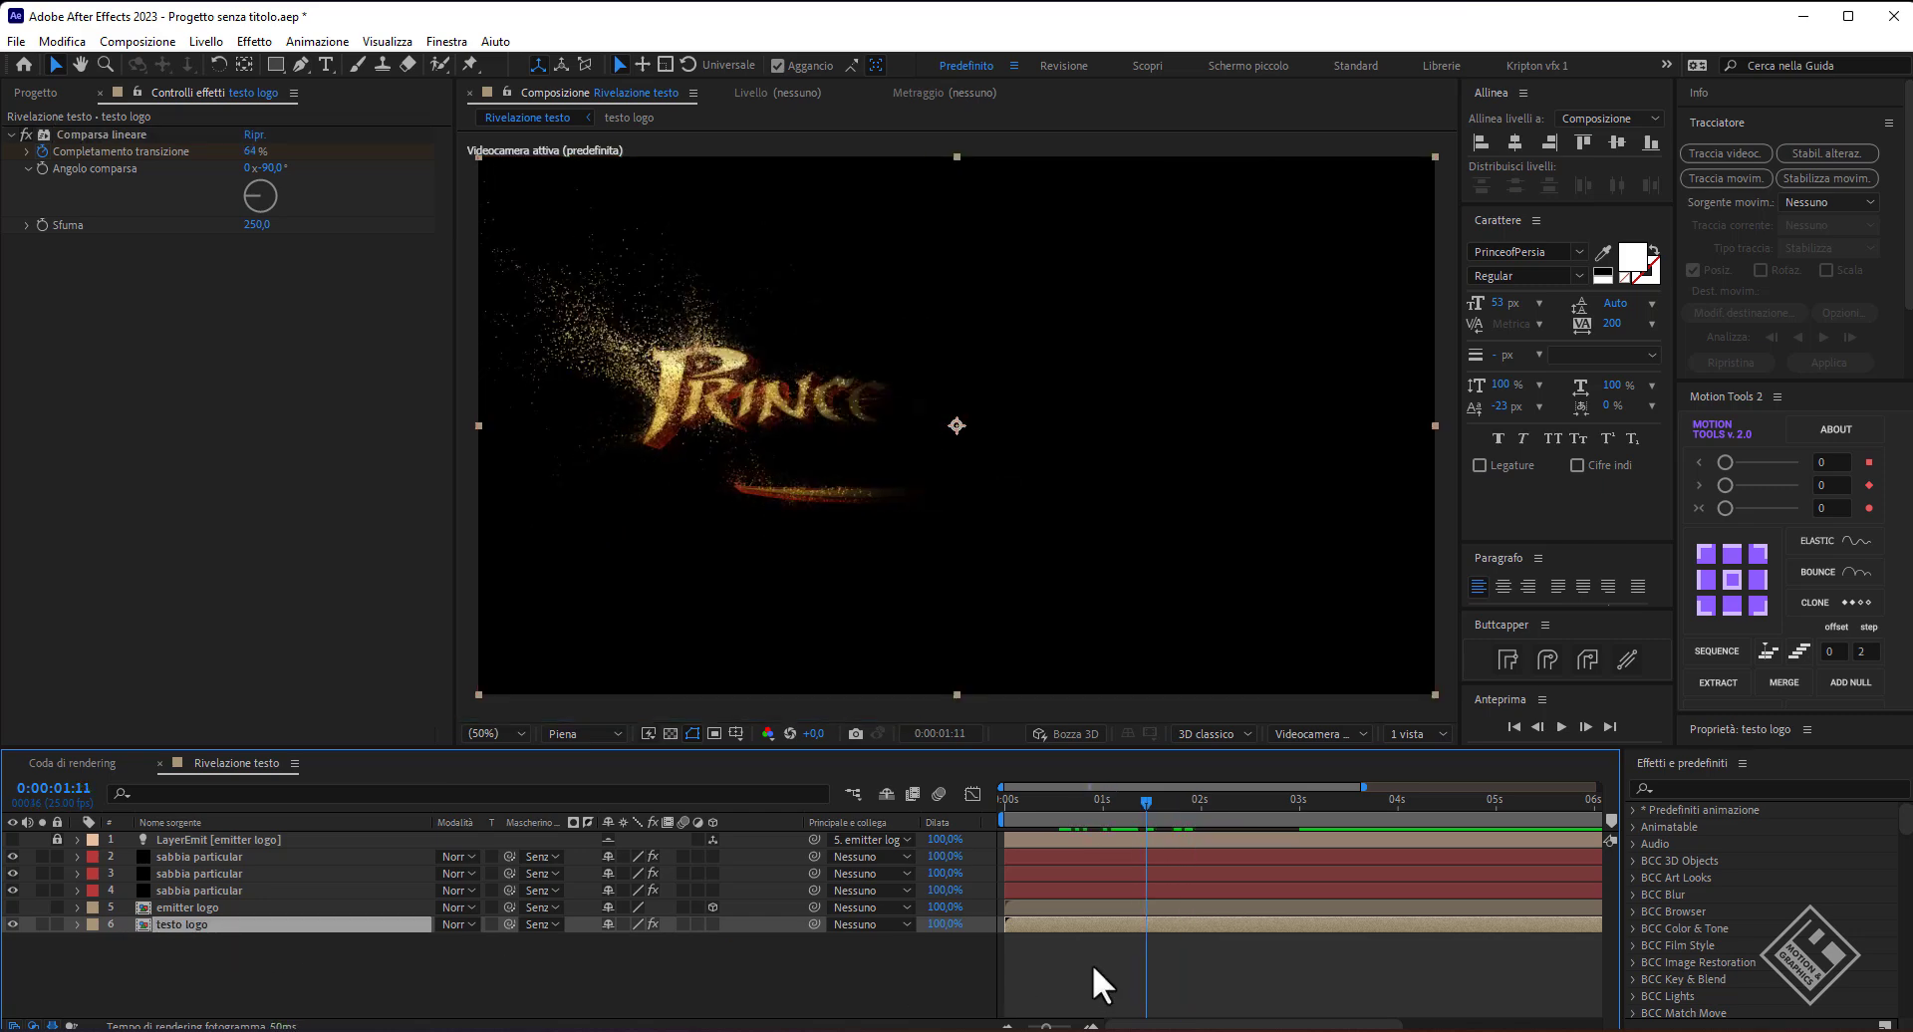
{"action": "left_click", "coordinate": [1103, 800]}
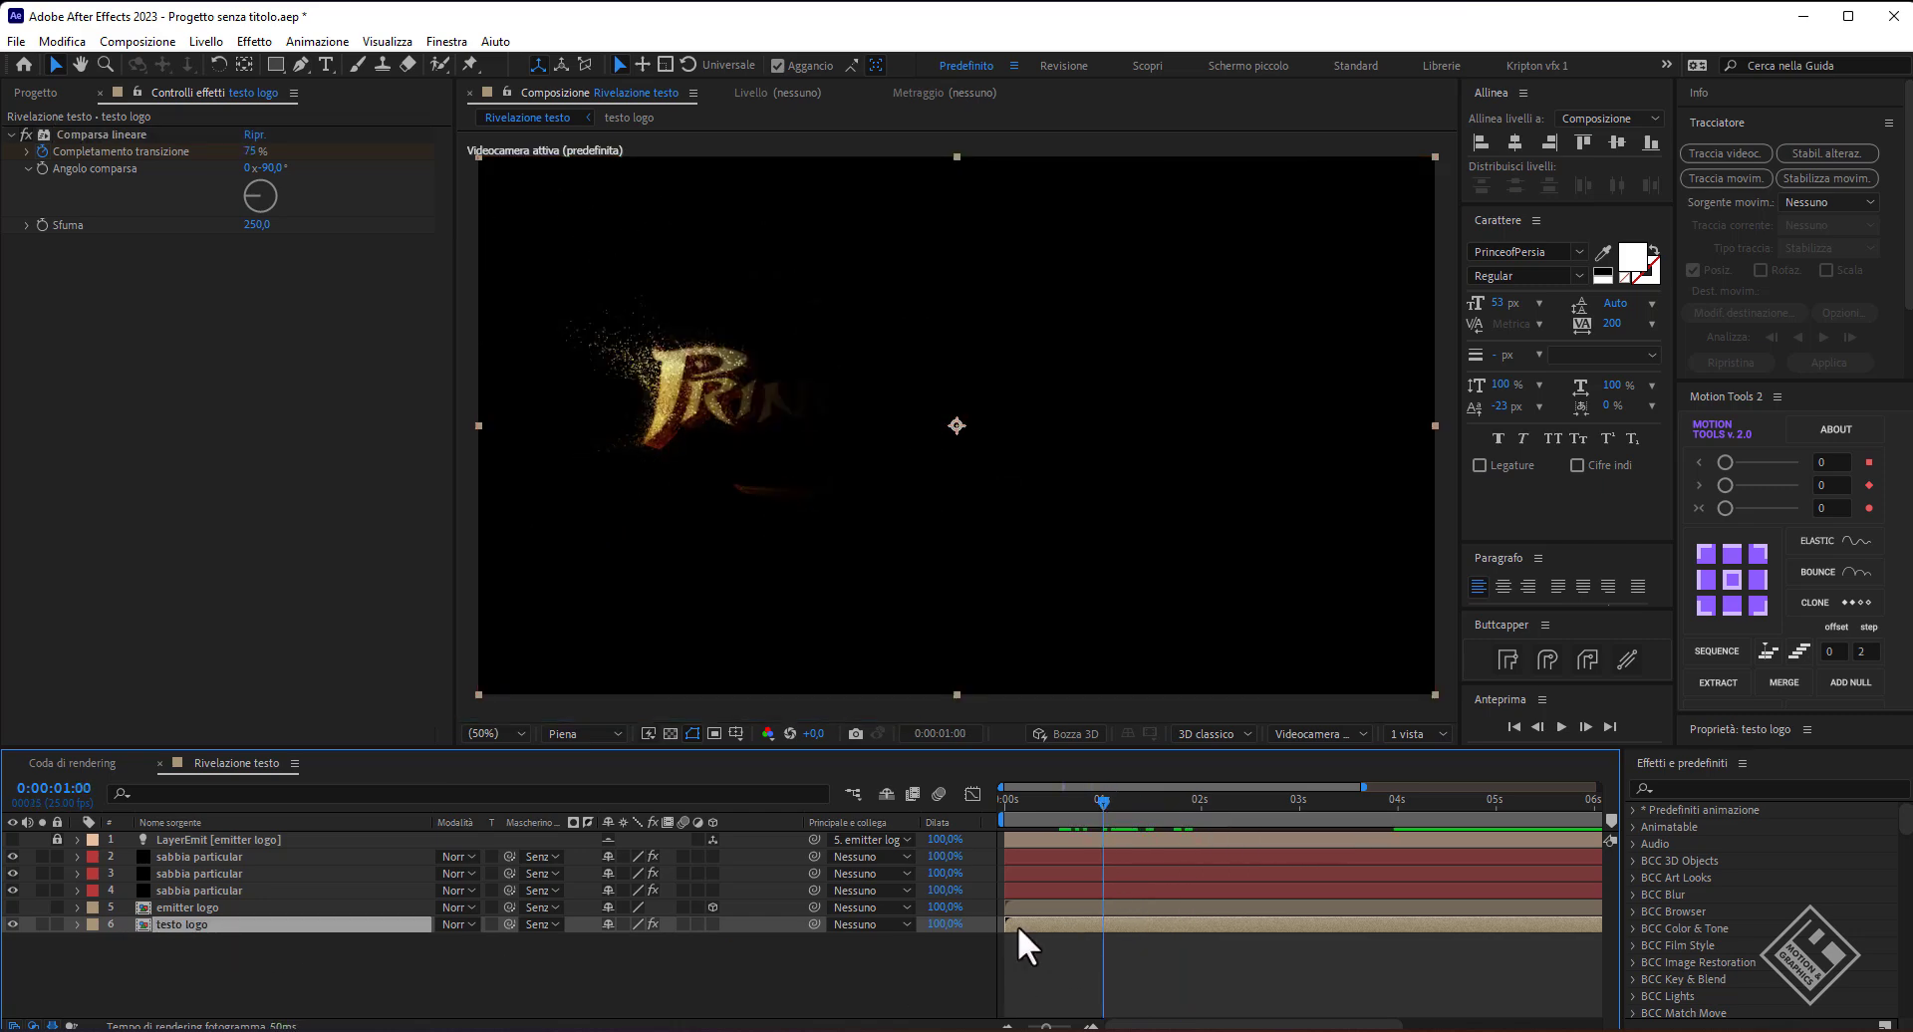
{"action": "left_click_drag", "start_coordinate": [1018, 925], "coordinate": [1108, 922]}
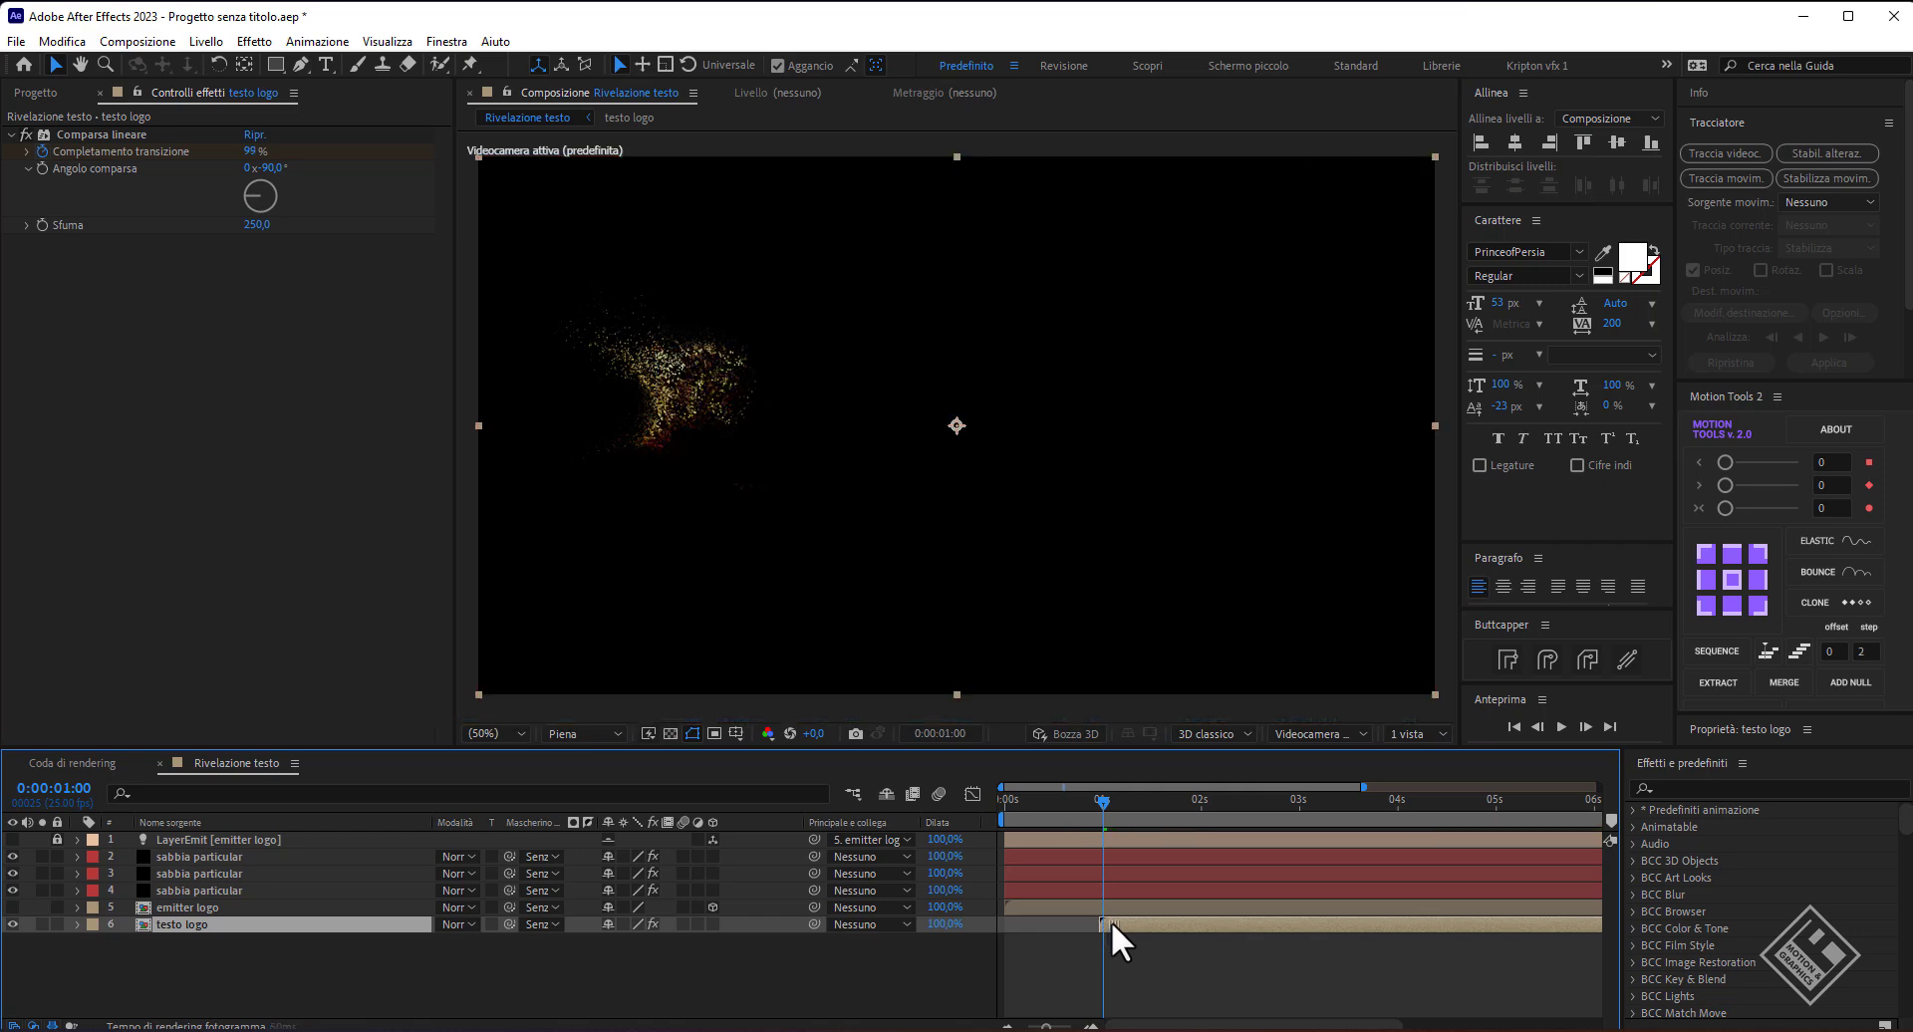
- Move the Transition Completion end keyframe from 5 s to 4 s
{"action": "mouse_move", "coordinate": [1092, 803]}
{"action": "left_mouse_down"}
{"action": "mouse_move", "coordinate": [1345, 807]}
{"action": "mouse_move", "coordinate": [1485, 854]}
{"action": "mouse_move", "coordinate": [1236, 825]}
{"action": "left_mouse_up"}
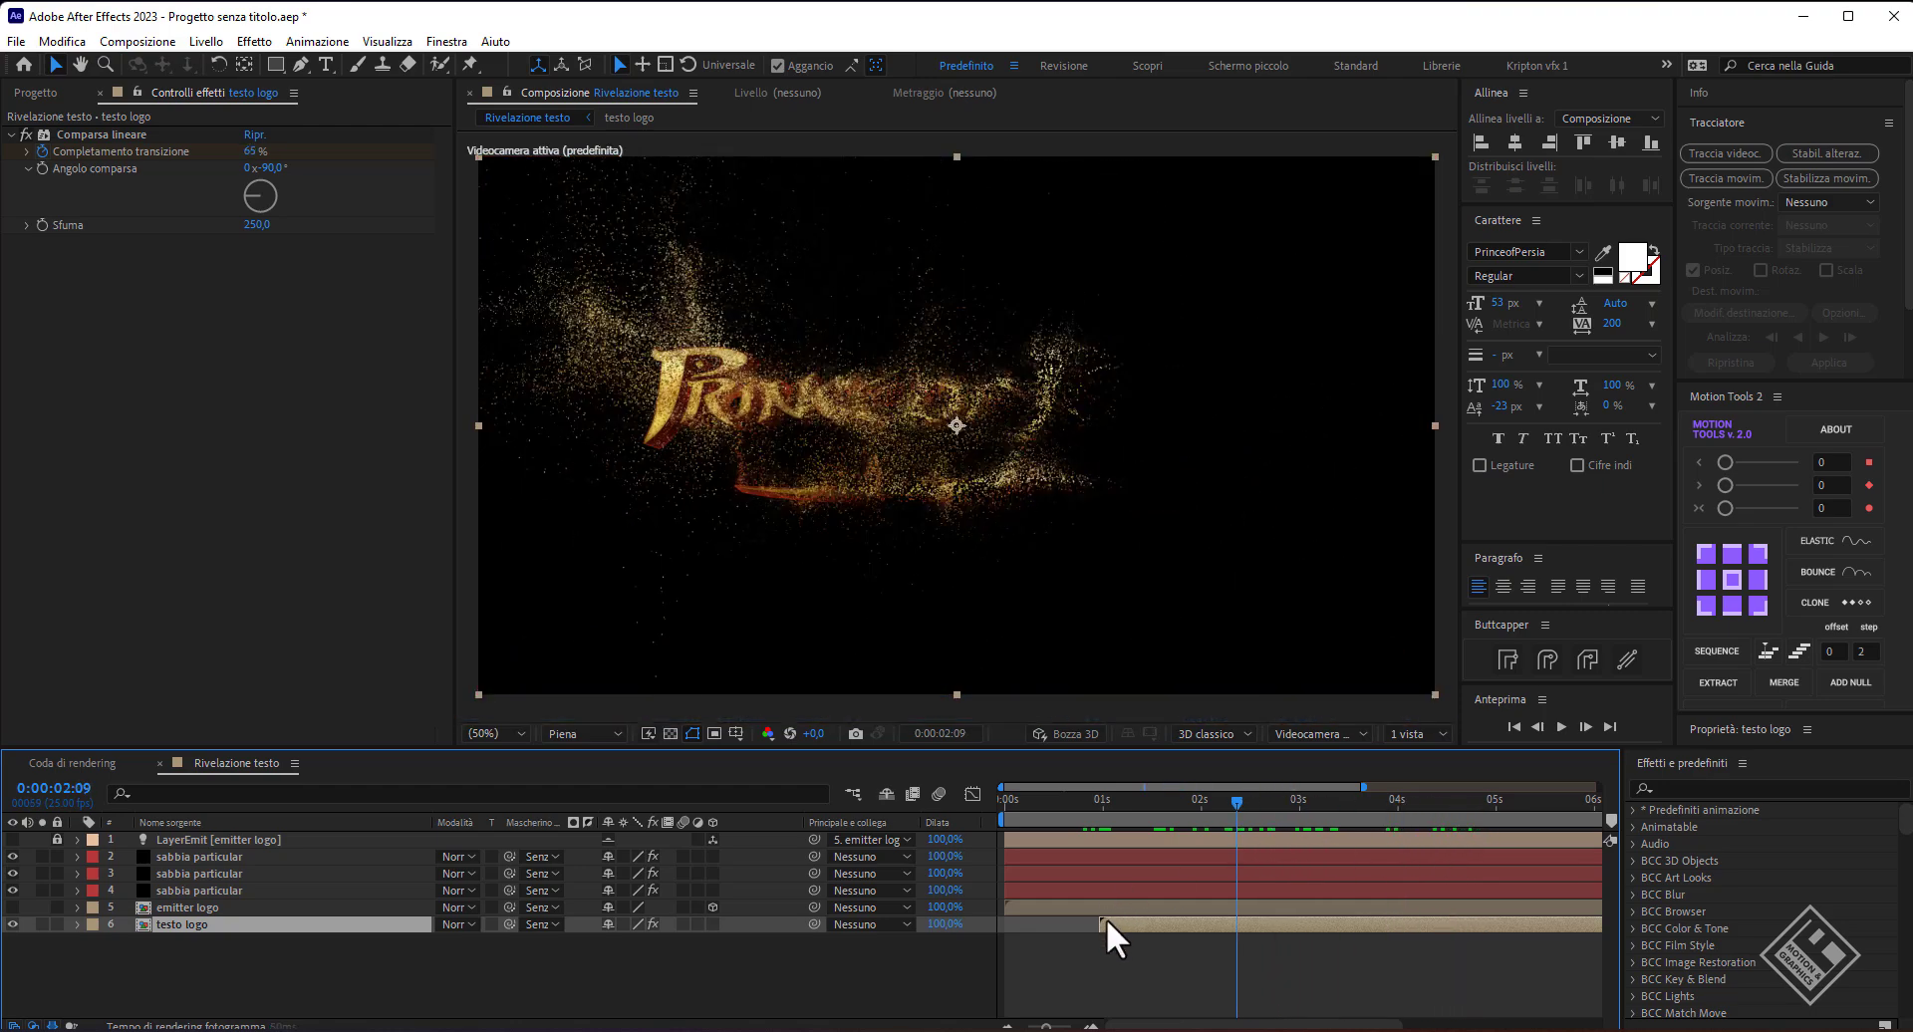
{"action": "key", "text": "u"}
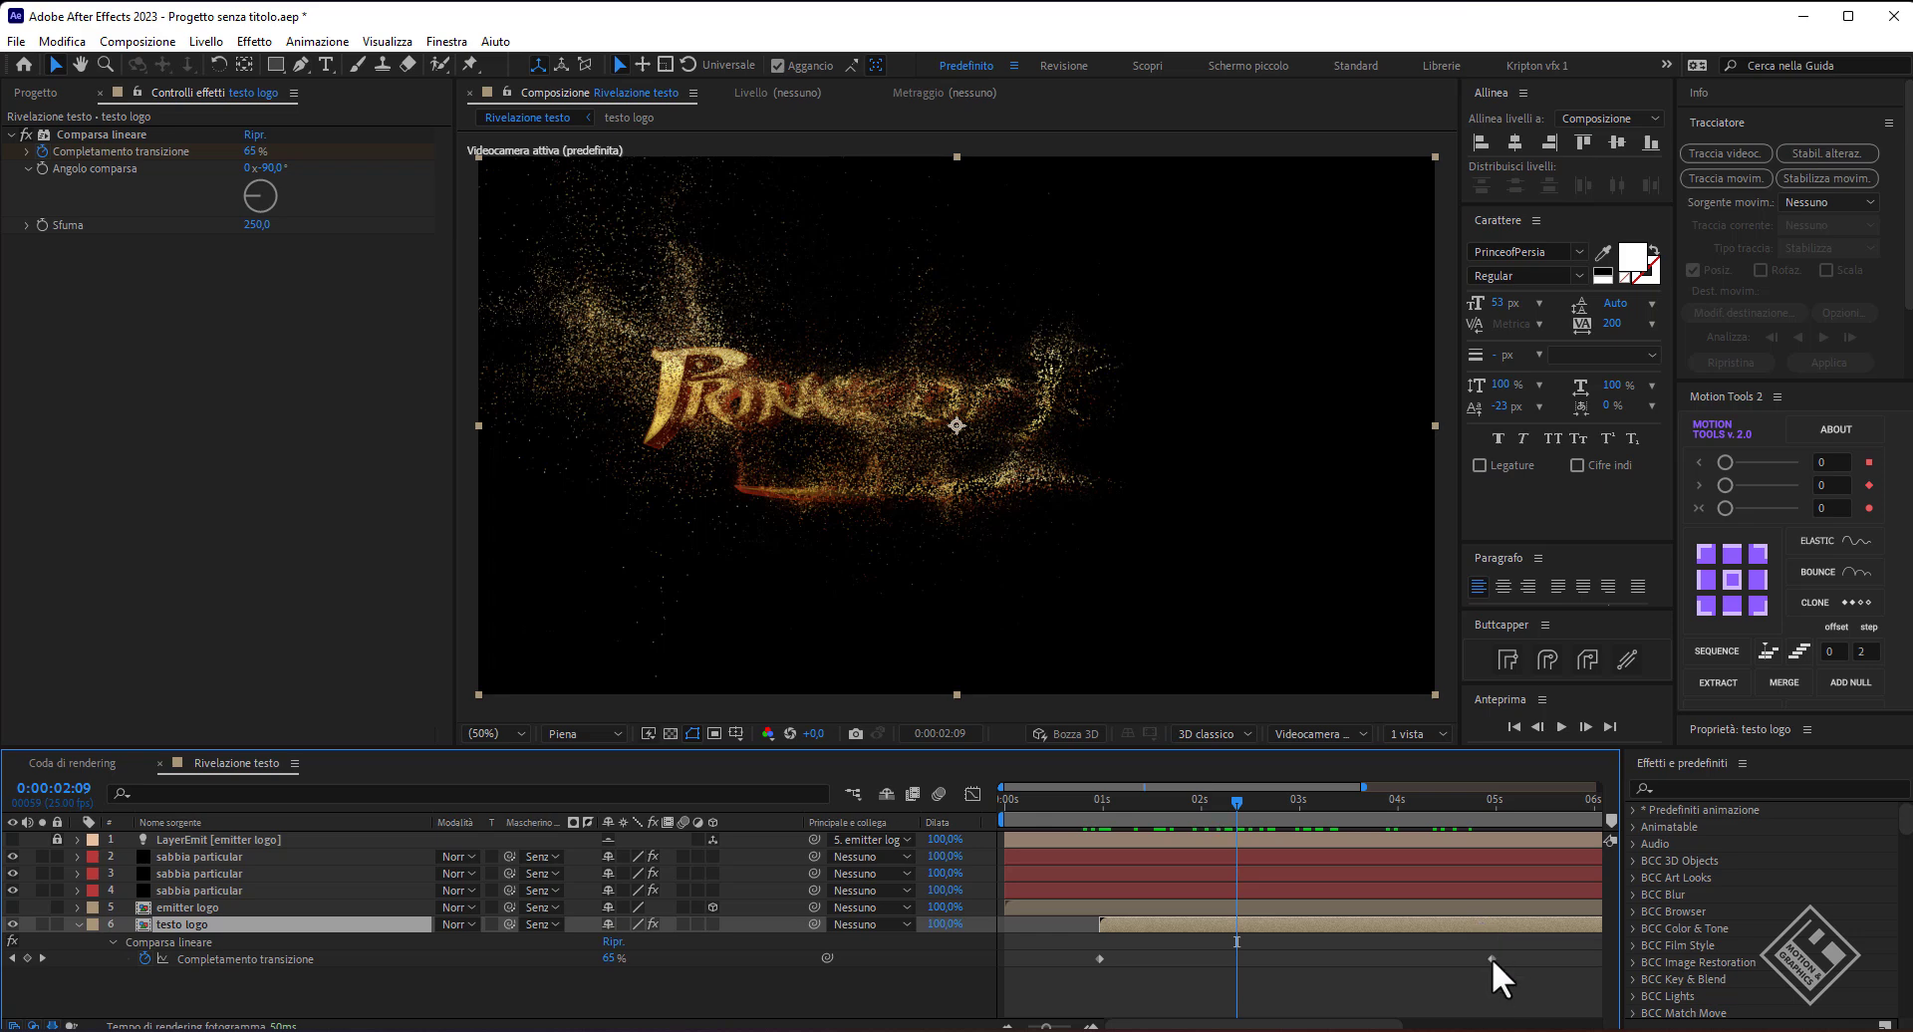
{"action": "left_click", "coordinate": [1397, 805]}
{"action": "left_click_drag", "start_coordinate": [1491, 959], "coordinate": [1395, 955]}
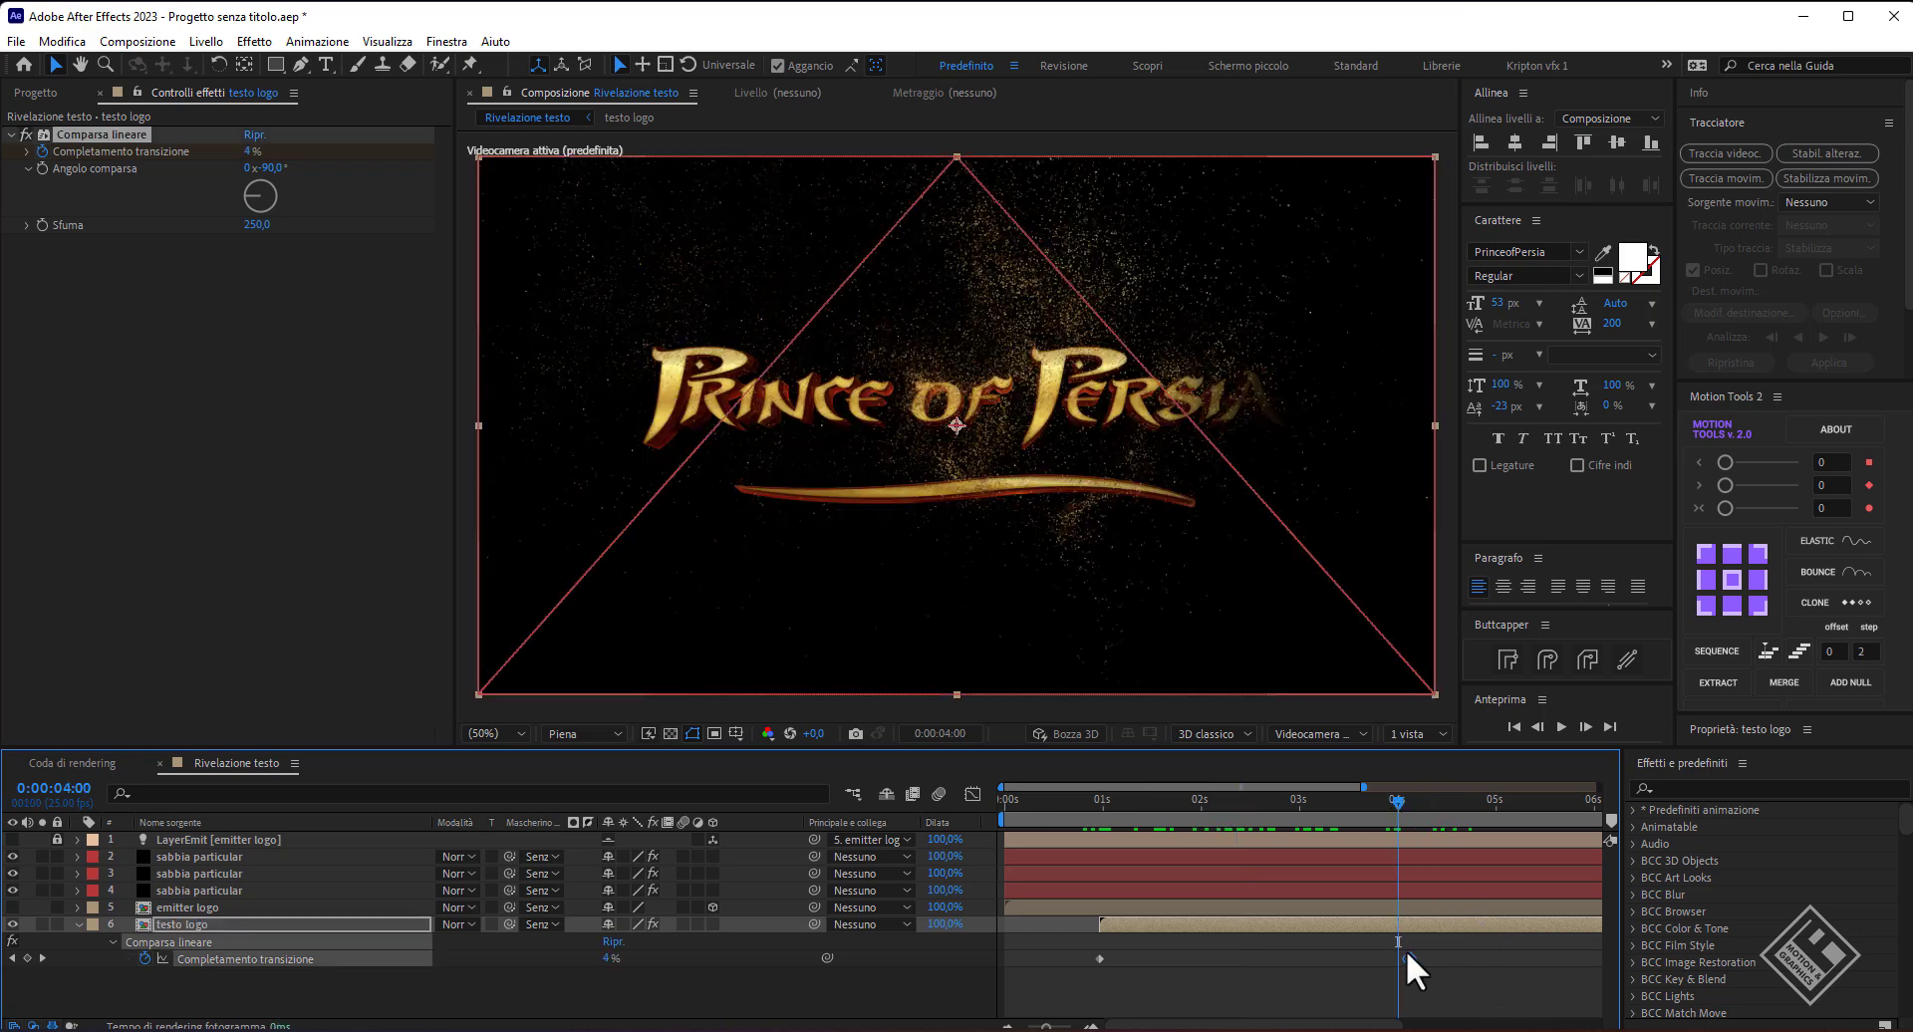
{"action": "mouse_move", "coordinate": [1399, 798]}
{"action": "left_mouse_down"}
{"action": "mouse_move", "coordinate": [1191, 795]}
{"action": "mouse_move", "coordinate": [1271, 799]}
{"action": "mouse_move", "coordinate": [1253, 803]}
{"action": "left_mouse_up"}
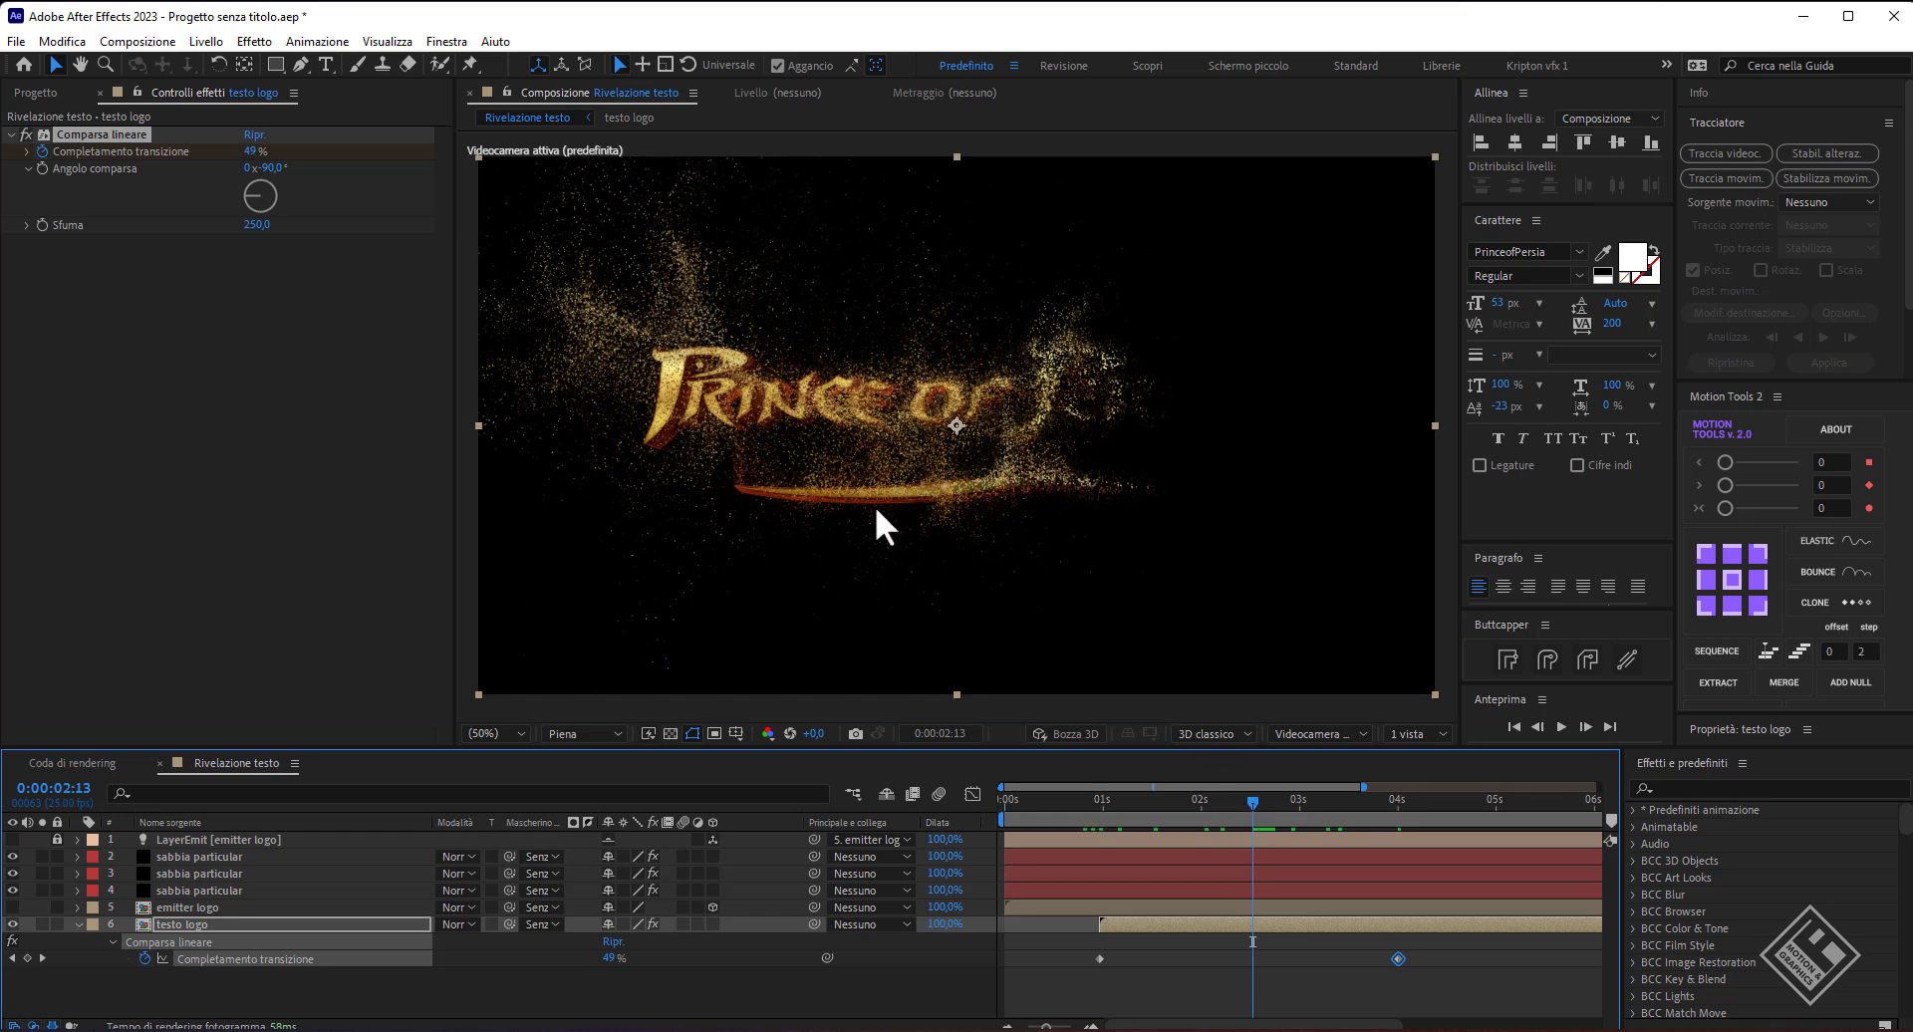
- Rename the third particle layer to 'sabbia' and drag it to second place
{"action": "left_click", "coordinate": [188, 873]}
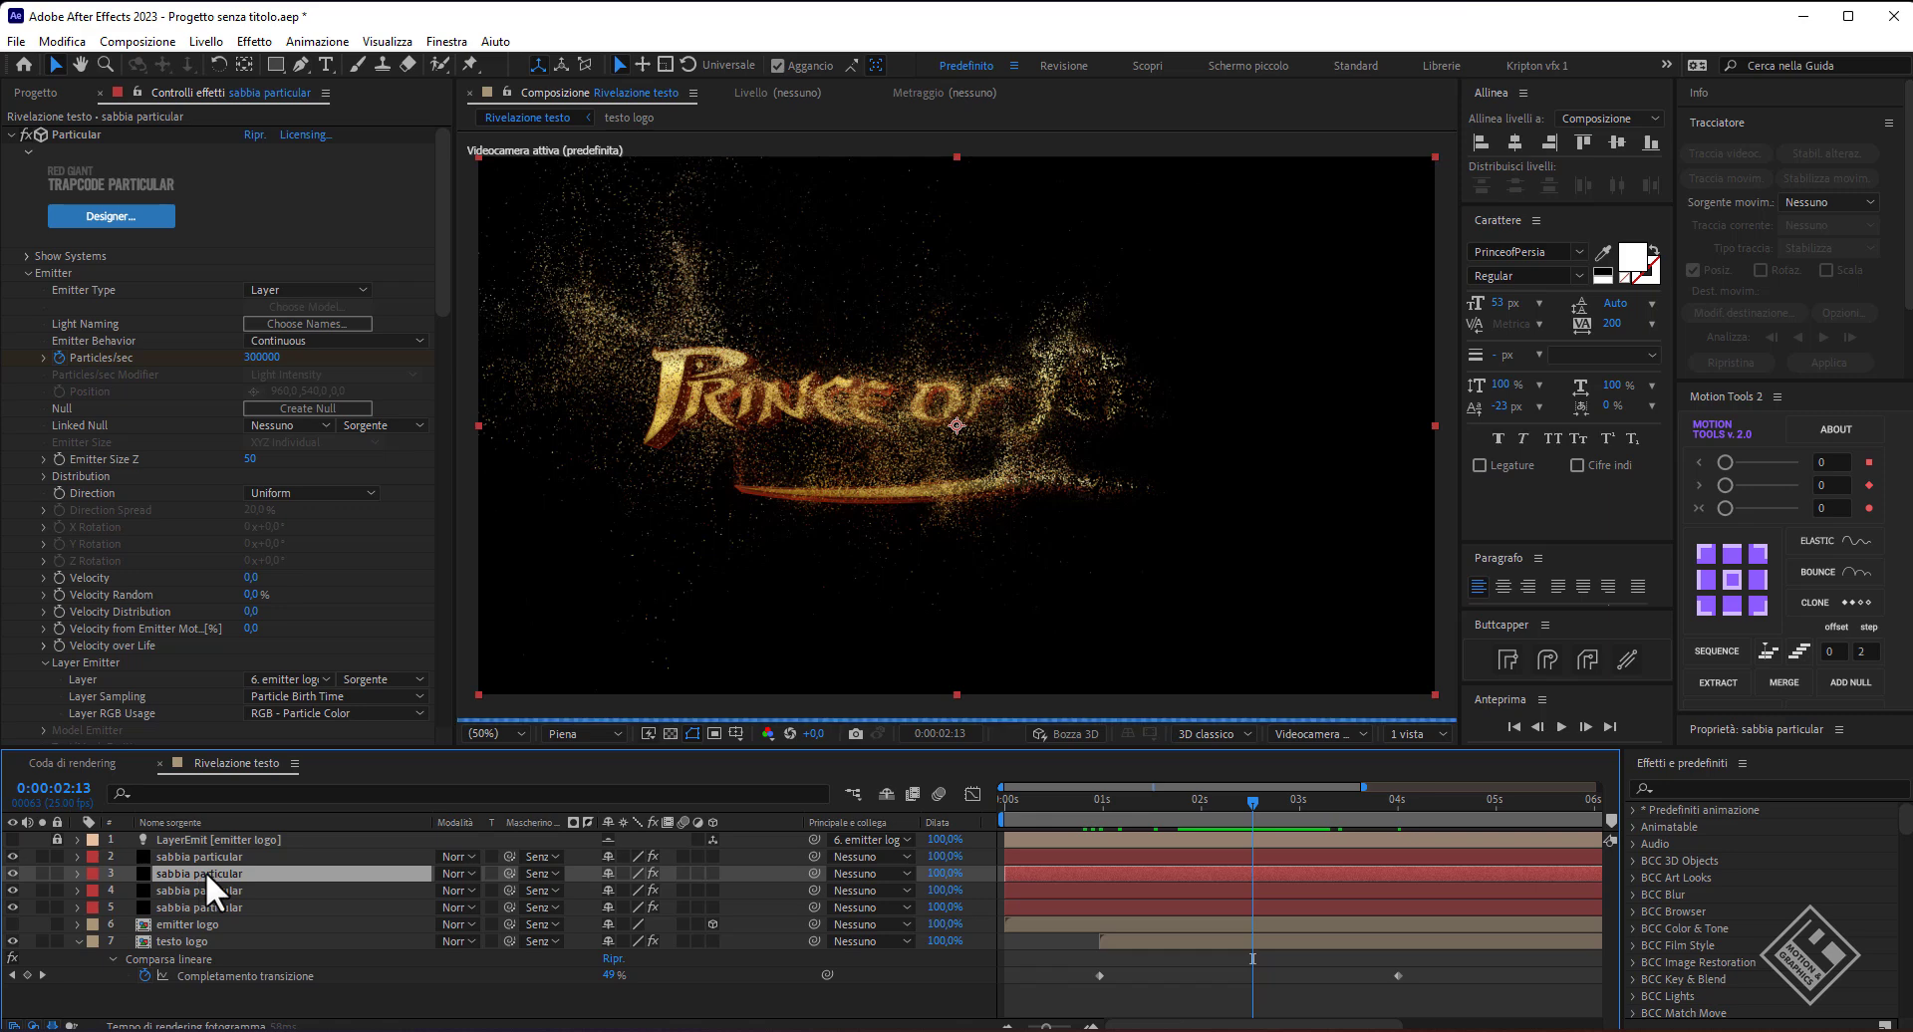
{"action": "key", "text": "Return"}
{"action": "type", "text": "sabbia"}
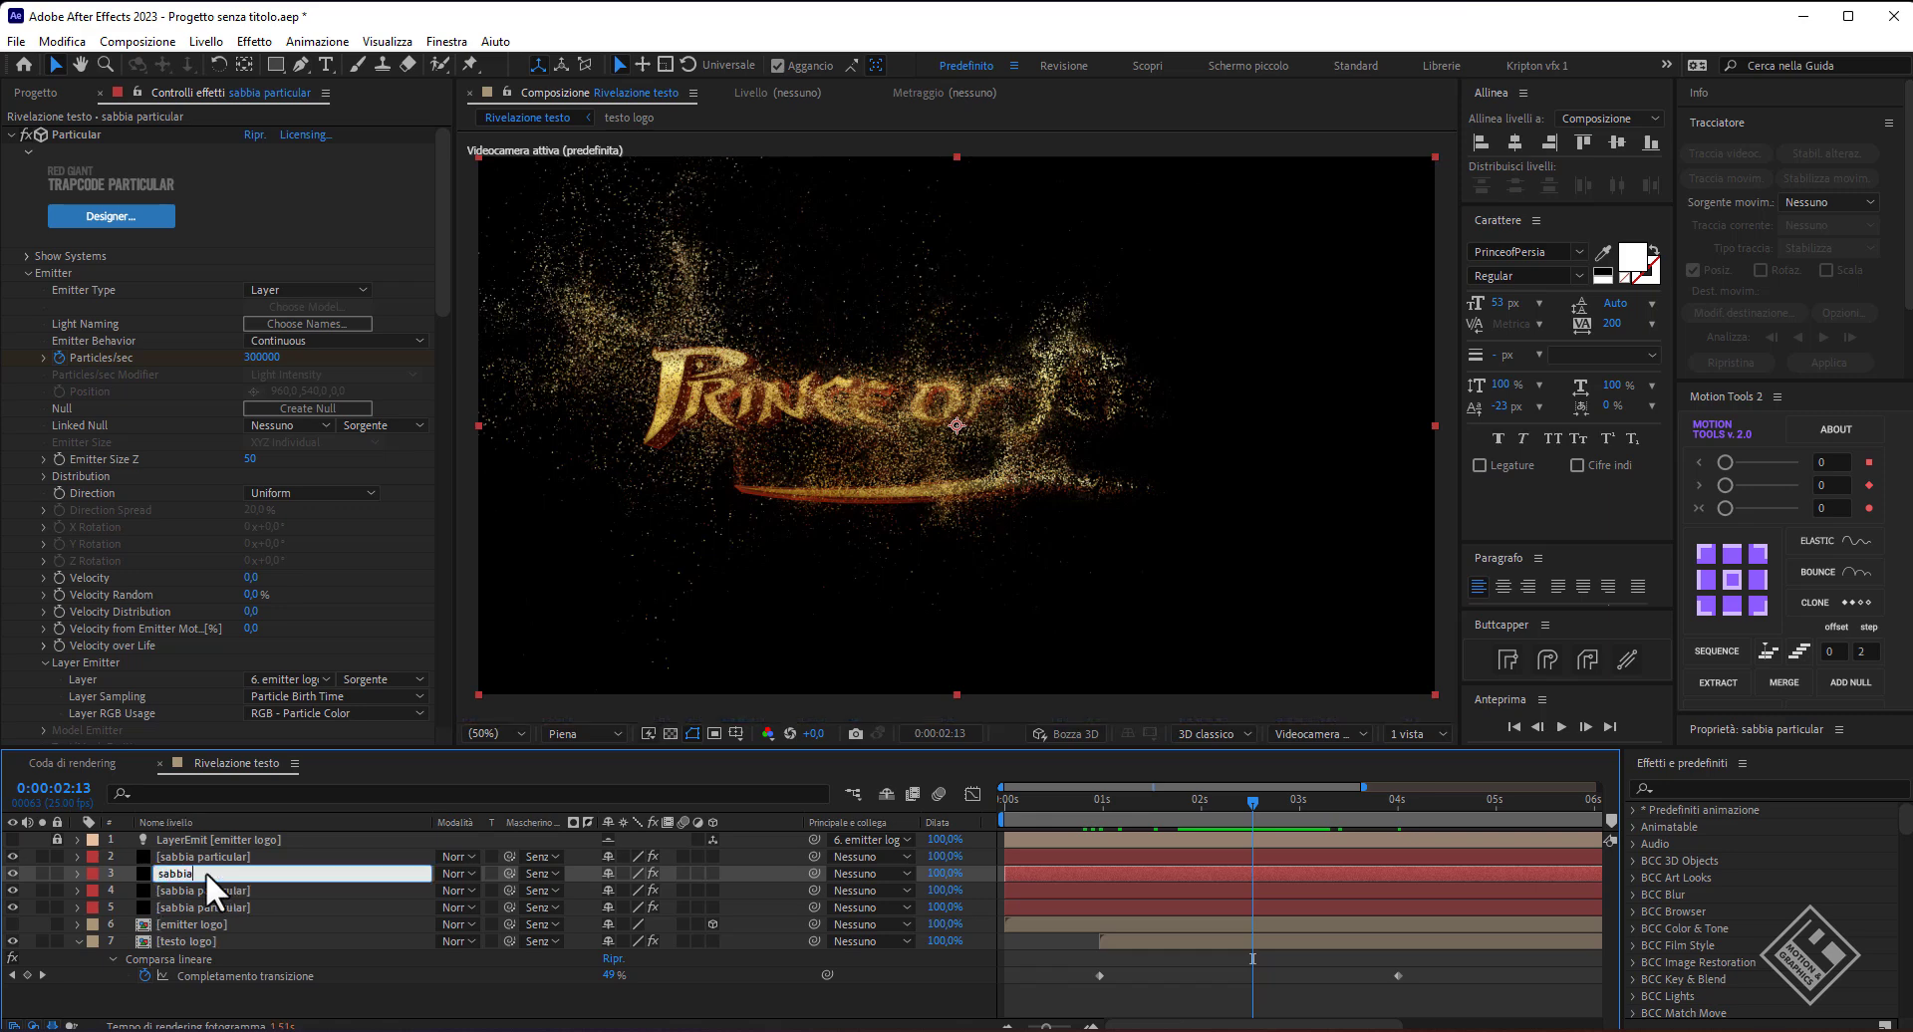
{"action": "key", "text": "Return"}
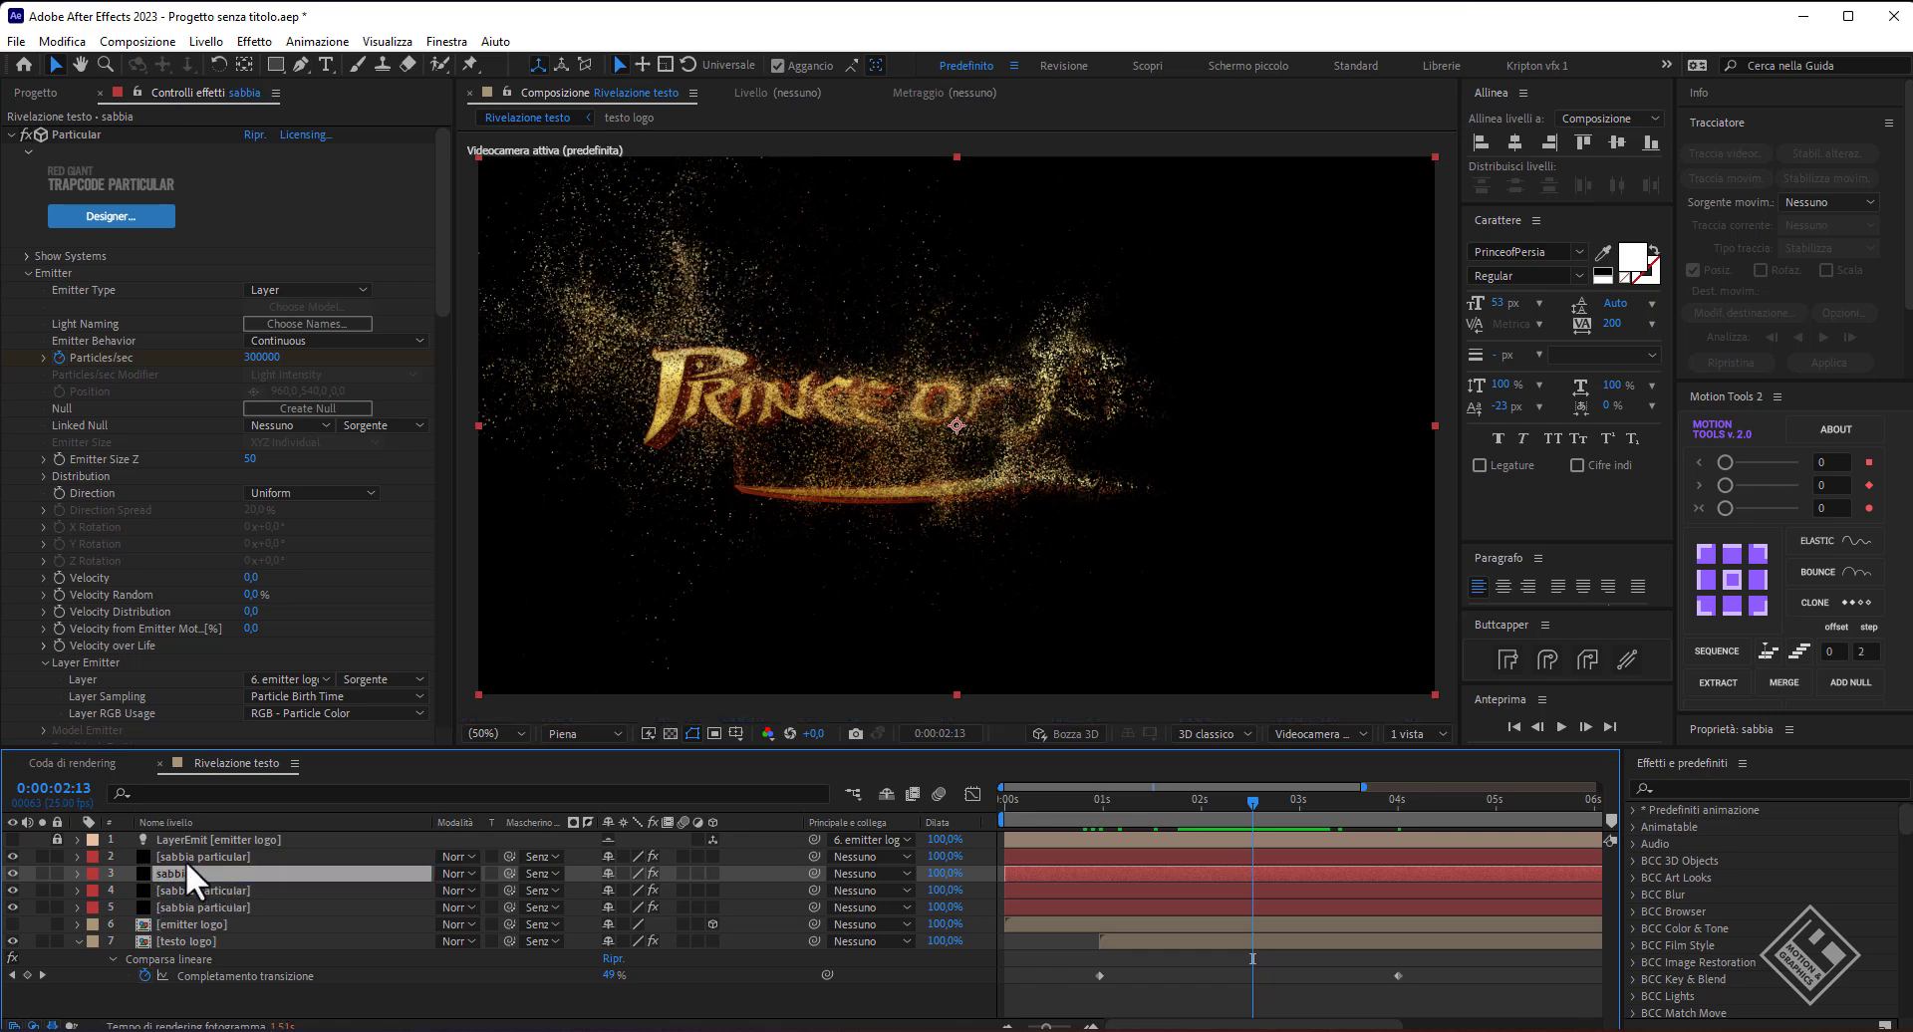
{"action": "left_click_drag", "start_coordinate": [178, 875], "coordinate": [203, 855]}
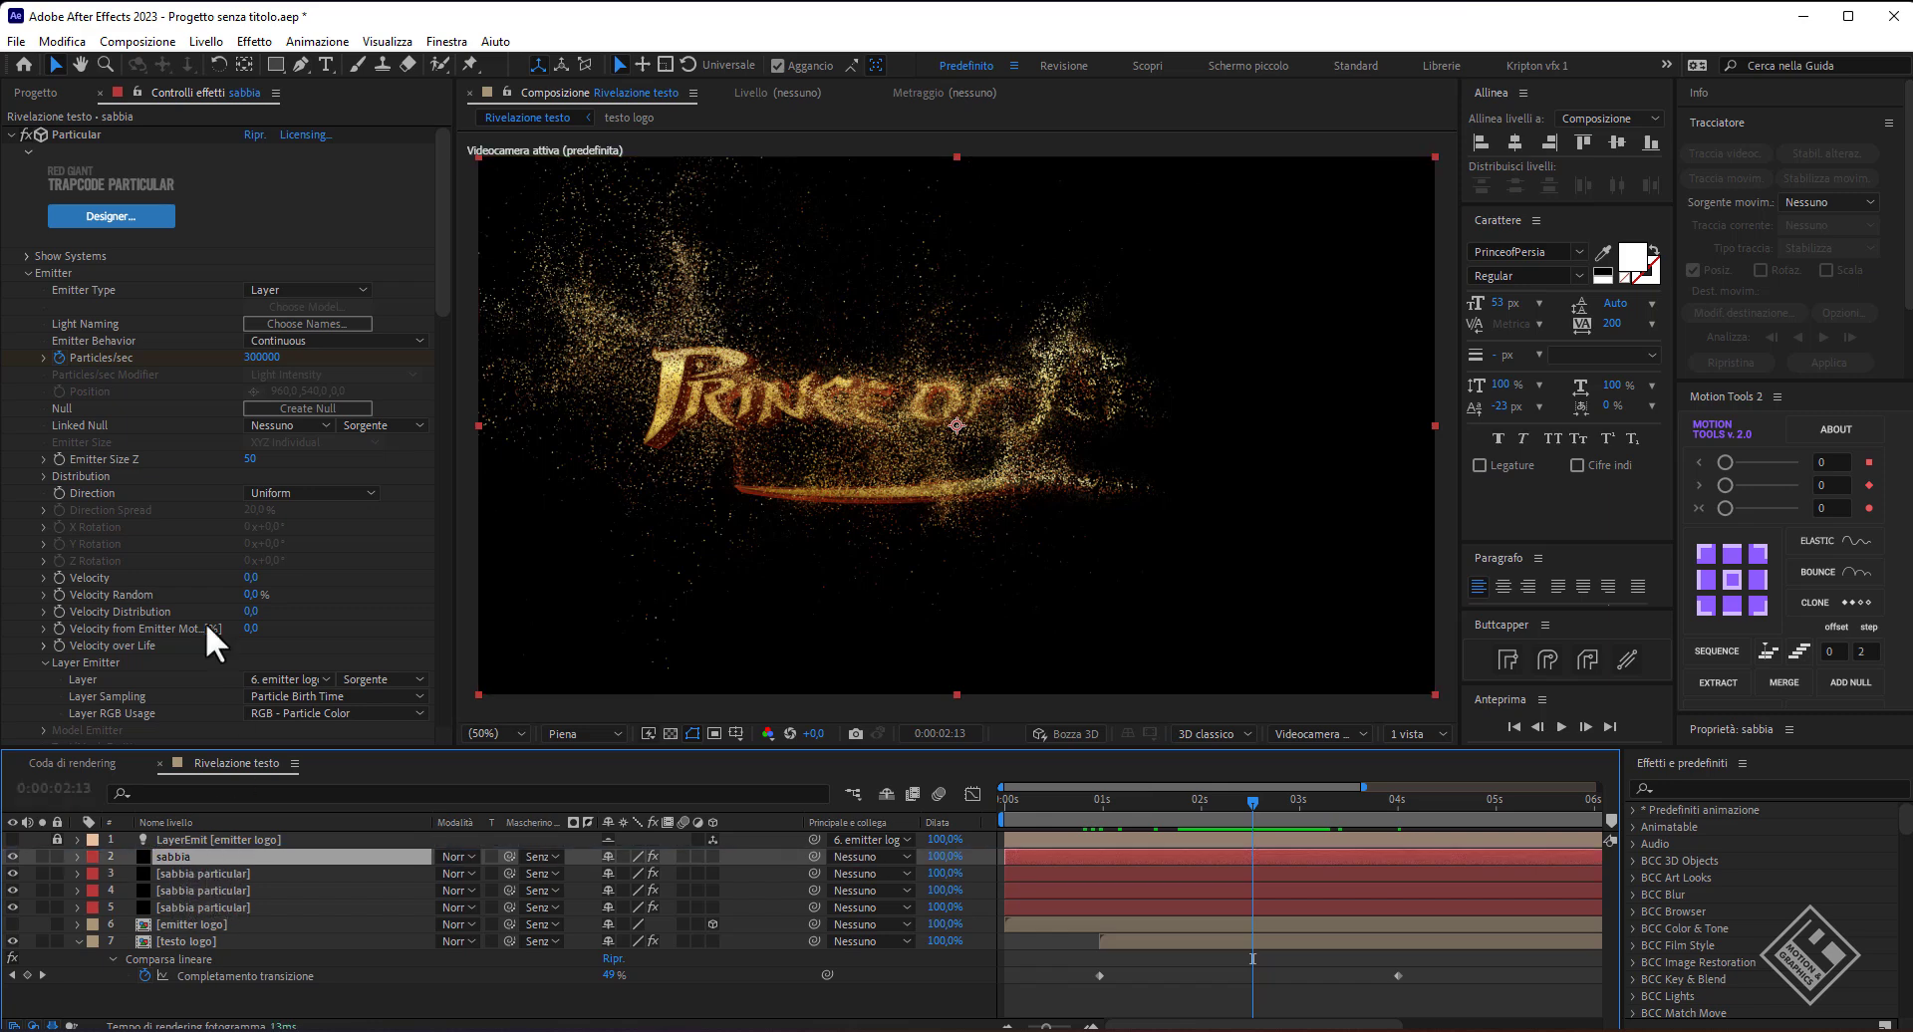
- Switch the Particular emitter type to Sphere and enter 10000 particles per second
{"action": "left_click", "coordinate": [354, 289]}
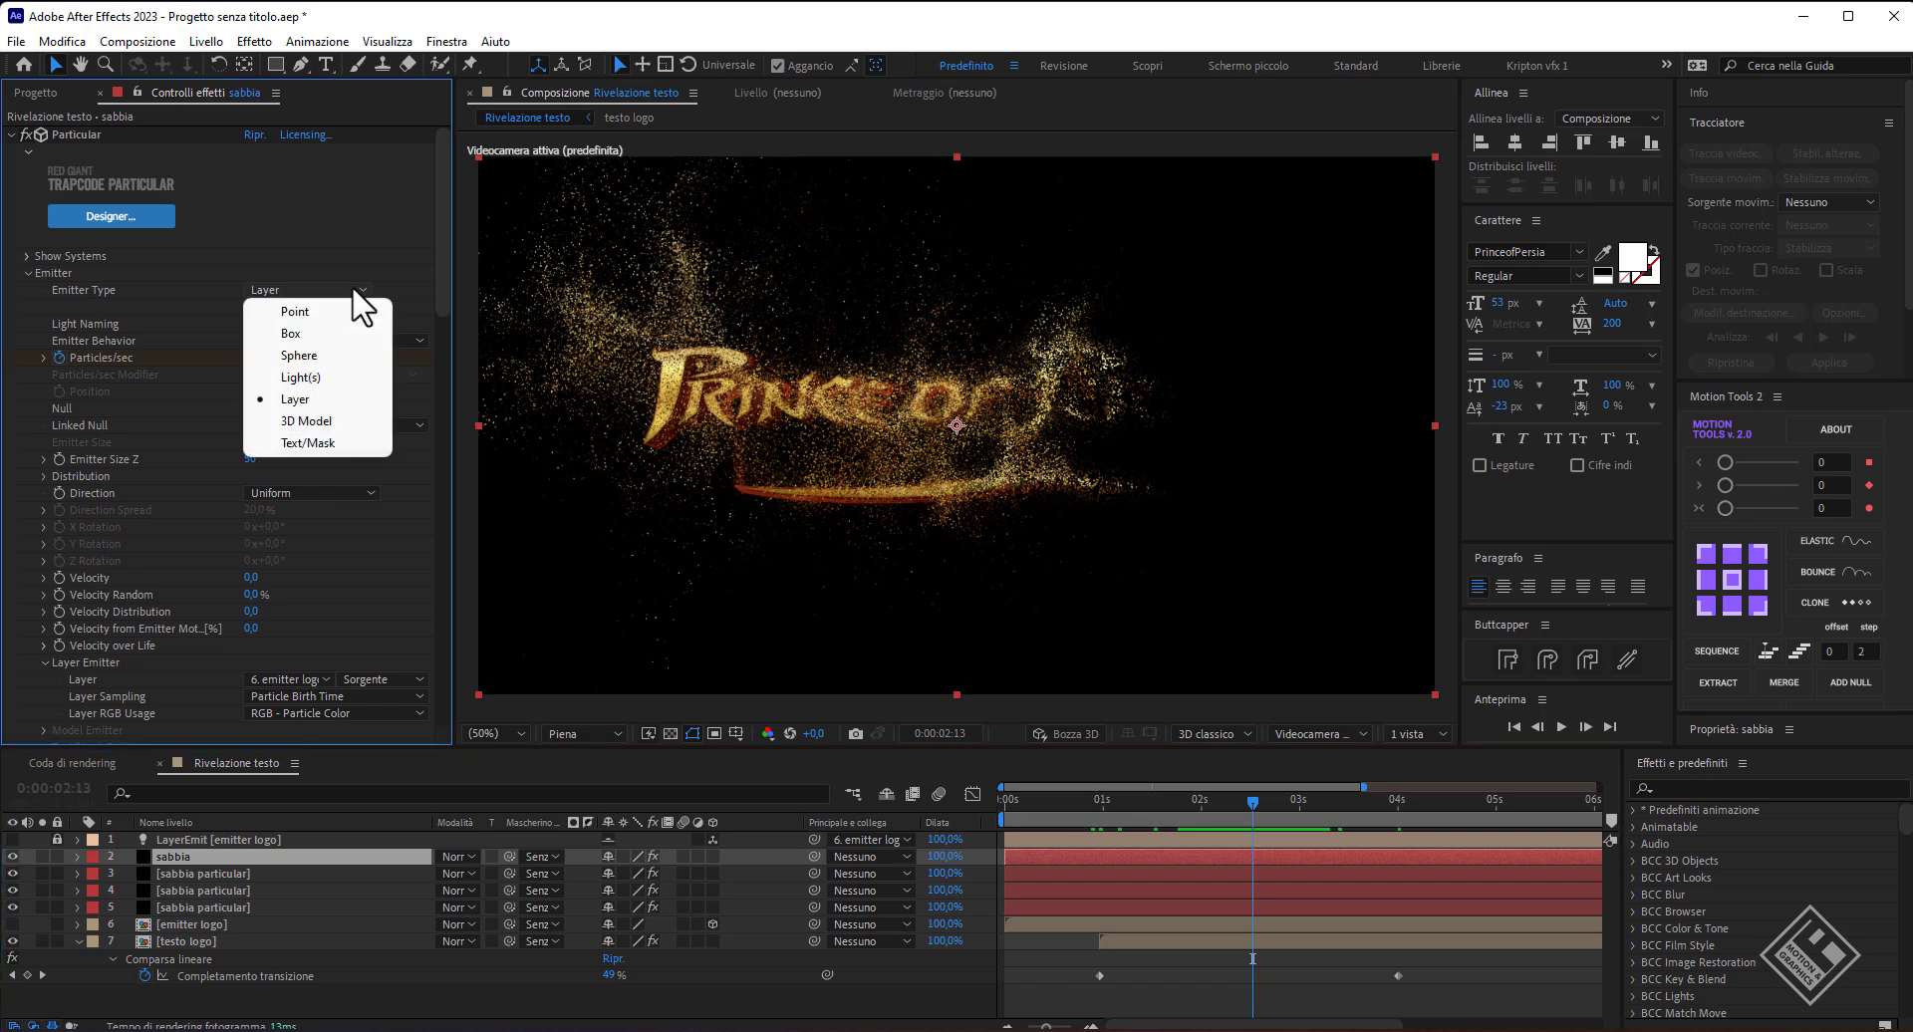
{"action": "left_click", "coordinate": [301, 354]}
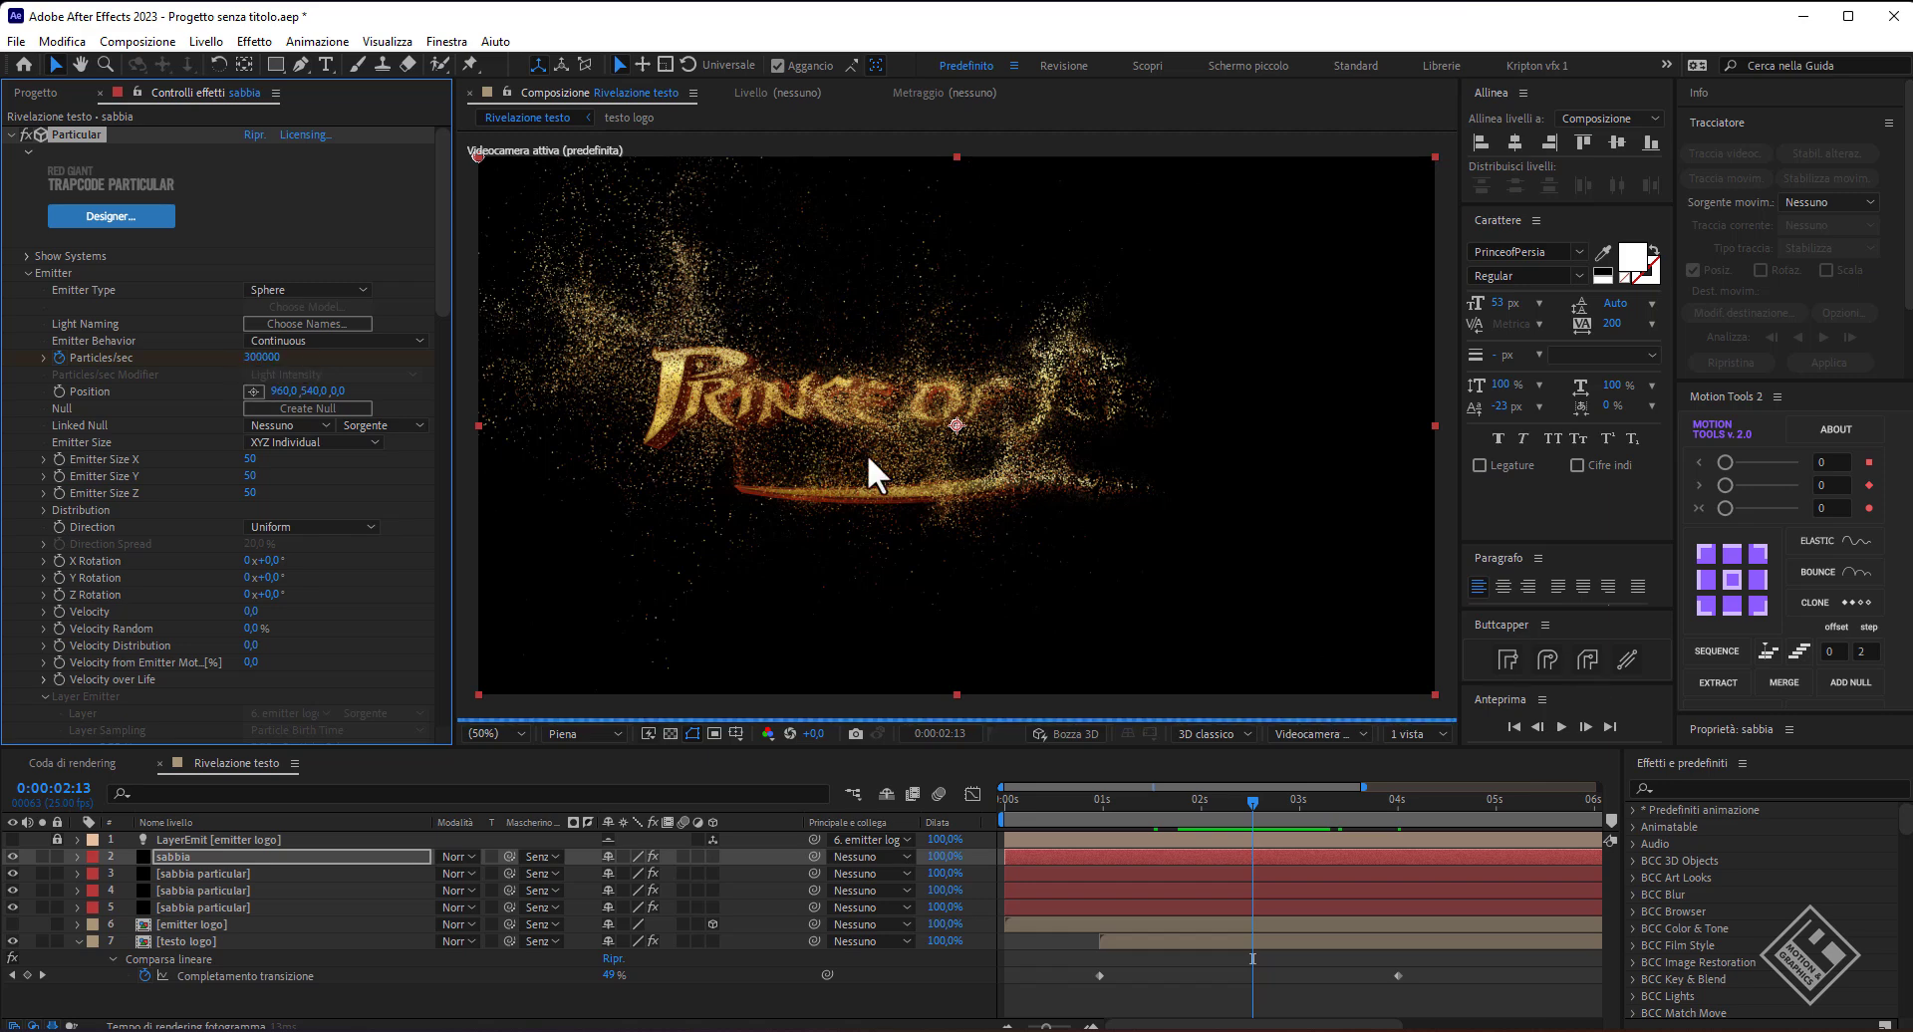
{"action": "left_click", "coordinate": [263, 357]}
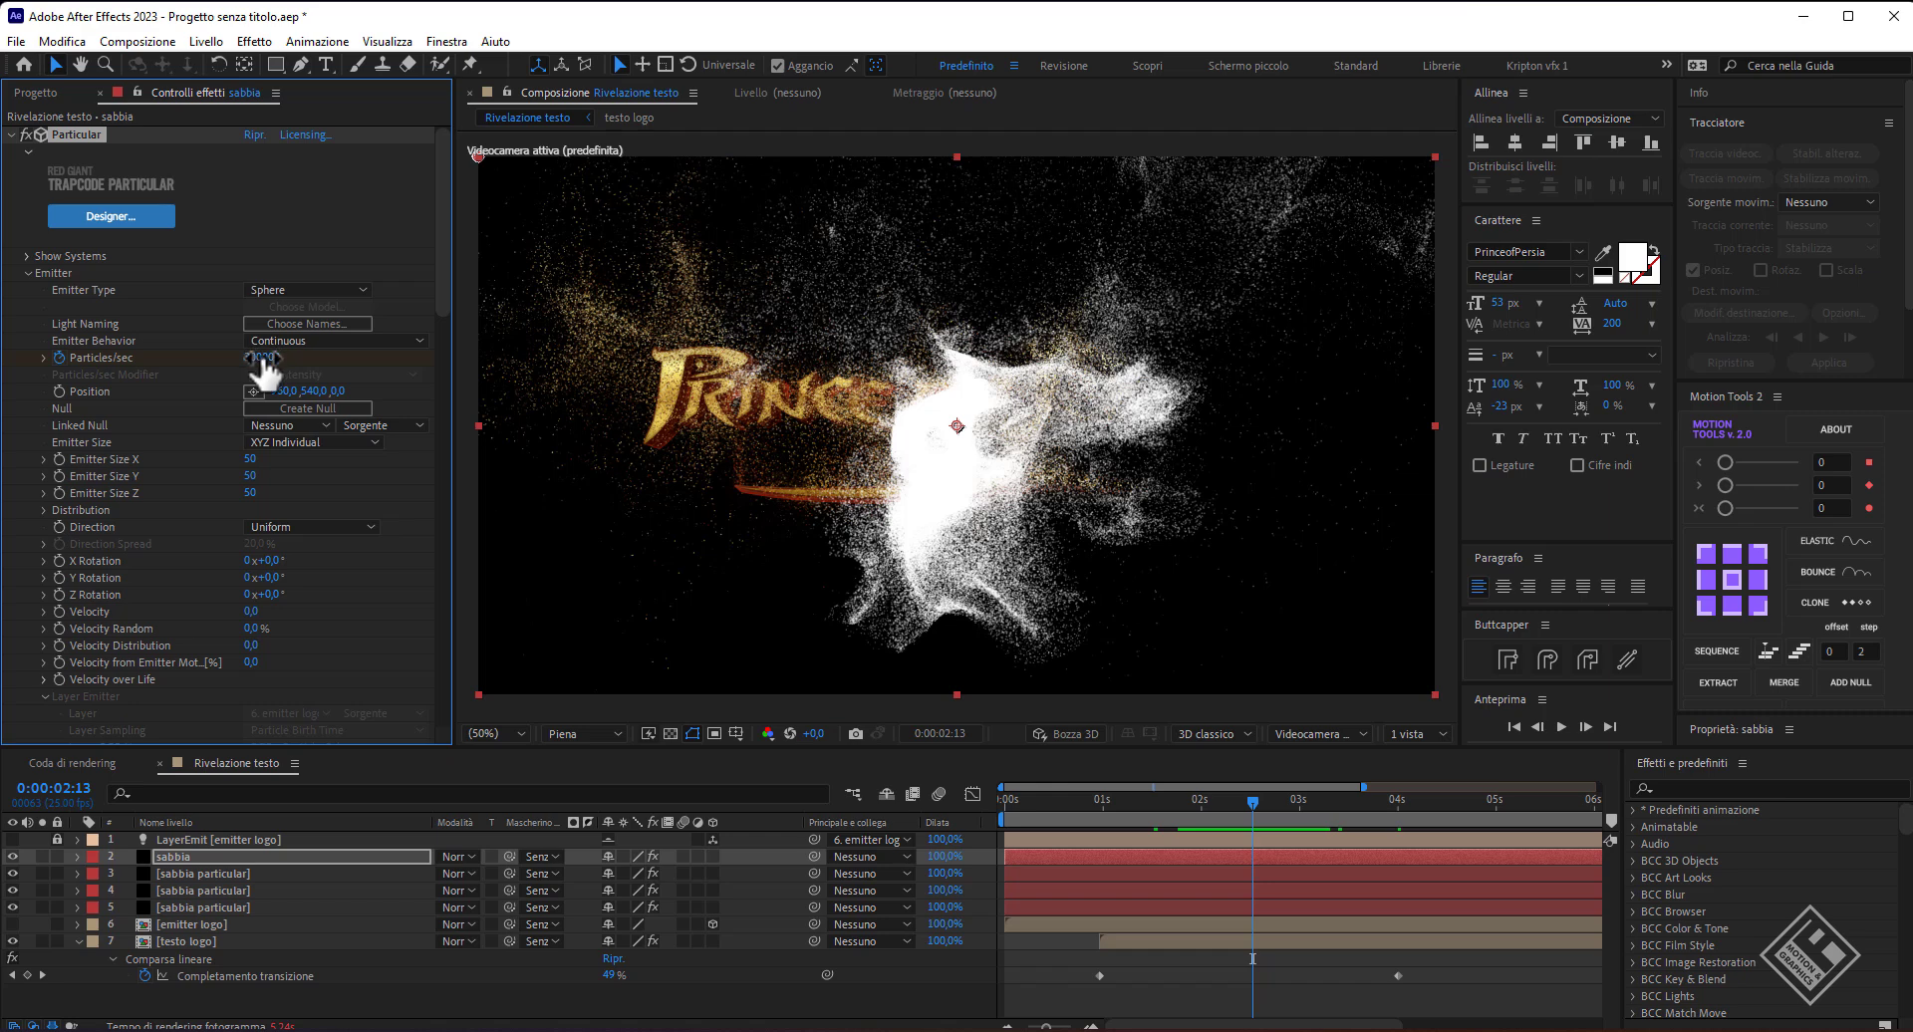
{"action": "type", "text": "10"}
- Confirm 10000 particles/sec and apply the Bell Curve preset to Opacity Over Life
{"action": "key", "text": "Return"}
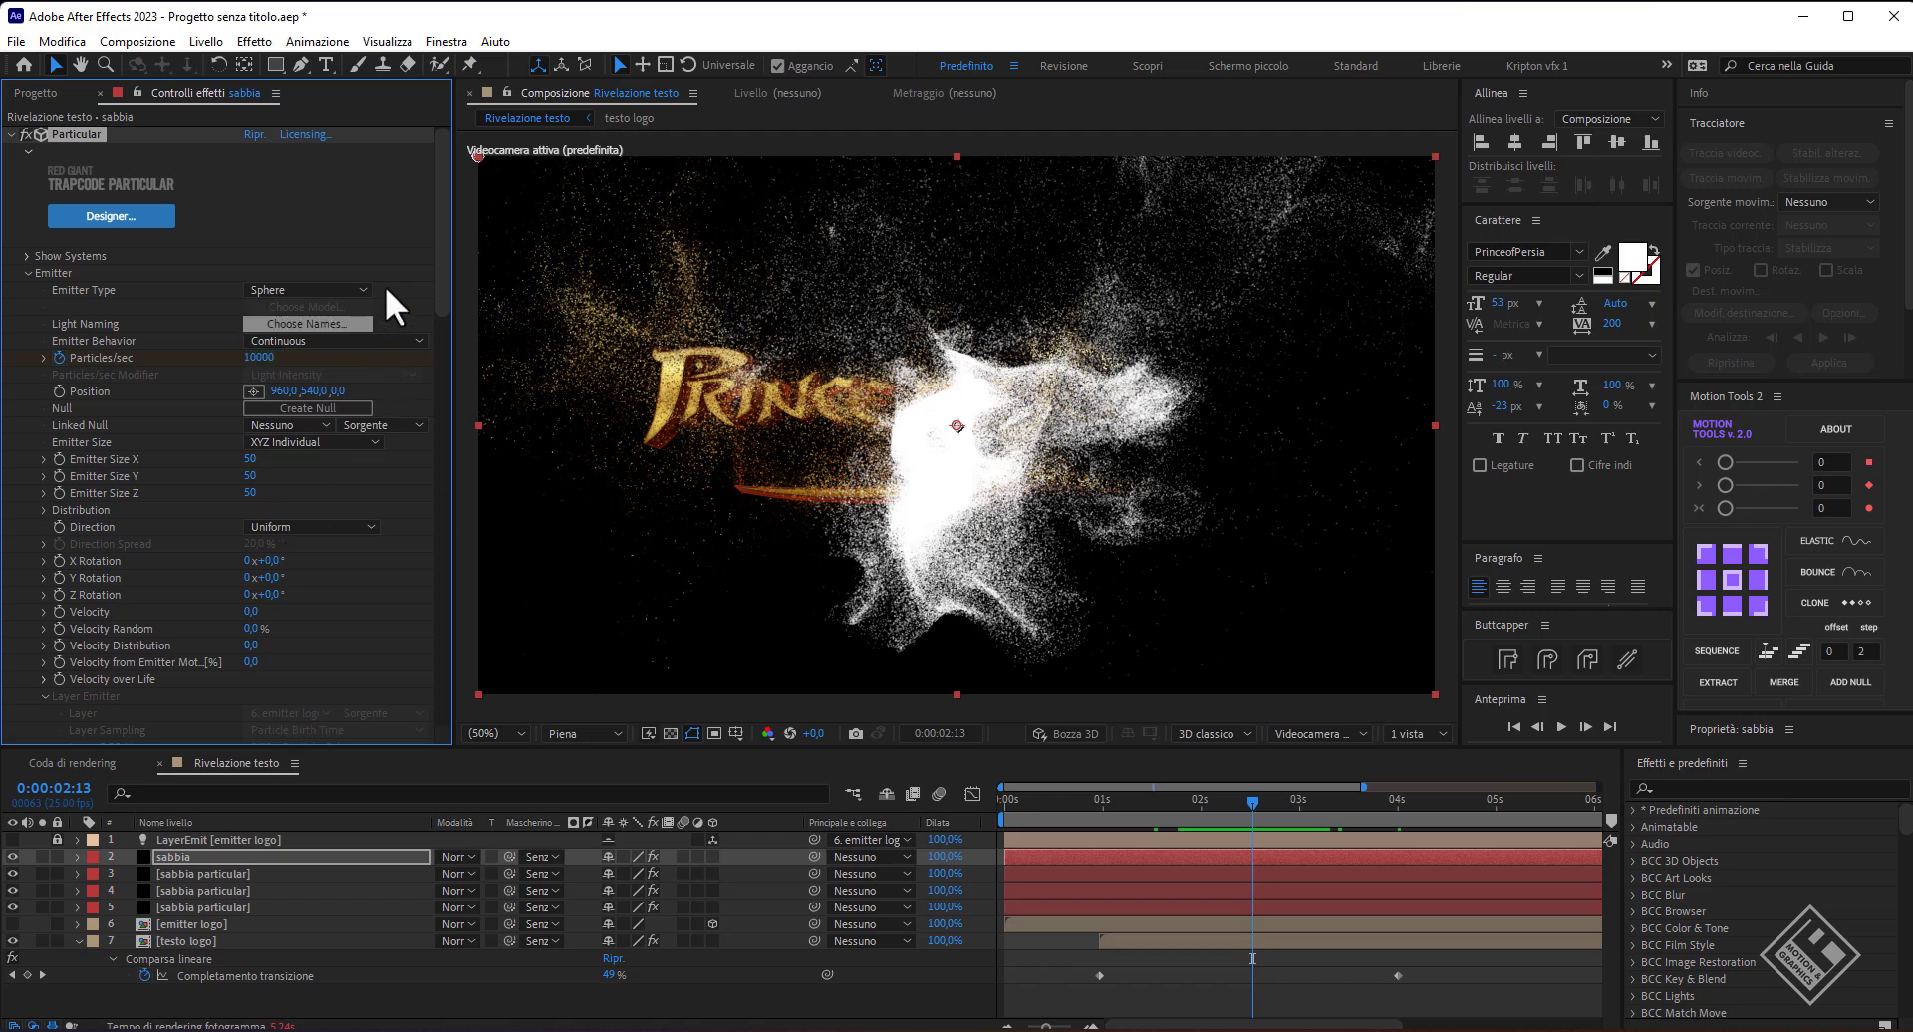
{"action": "left_click_drag", "start_coordinate": [445, 255], "coordinate": [444, 421]}
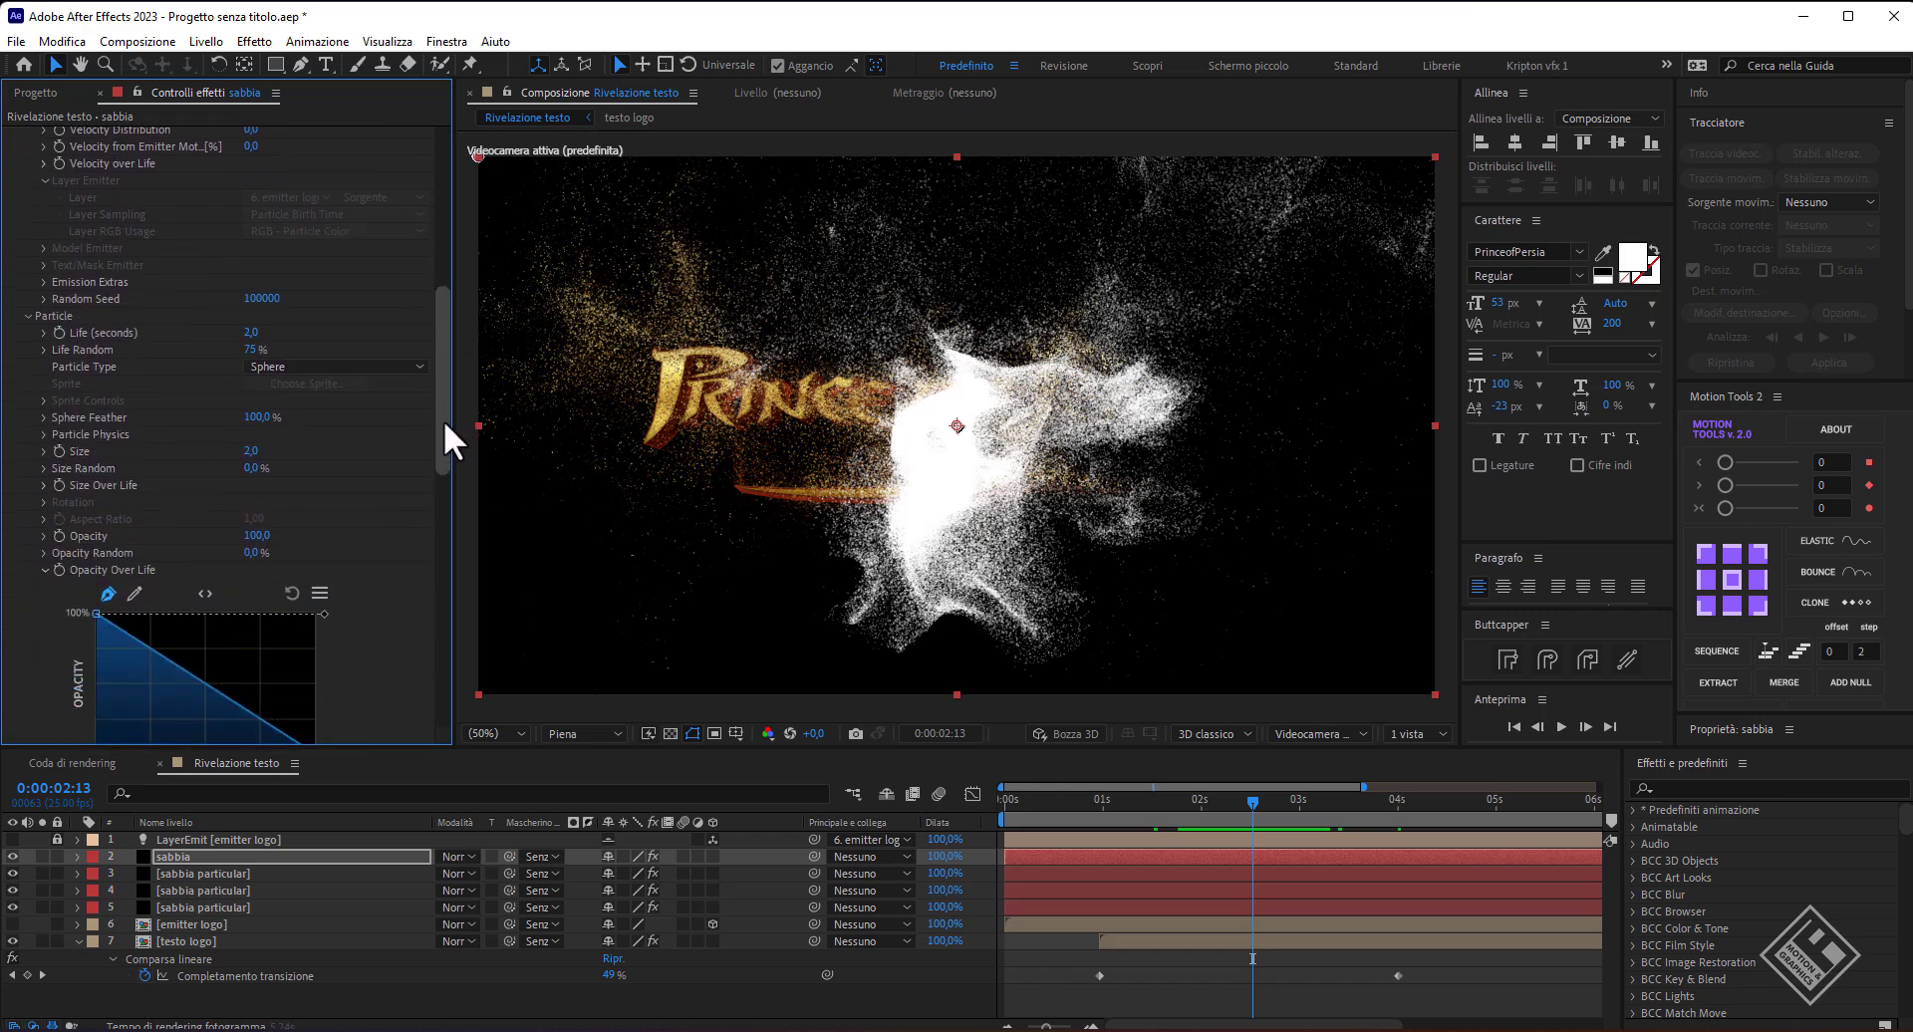
{"action": "scroll", "coordinate": [323, 642], "scroll_direction": "down", "scroll_amount": 3}
{"action": "scroll", "coordinate": [112, 663], "scroll_direction": "down", "scroll_amount": 1}
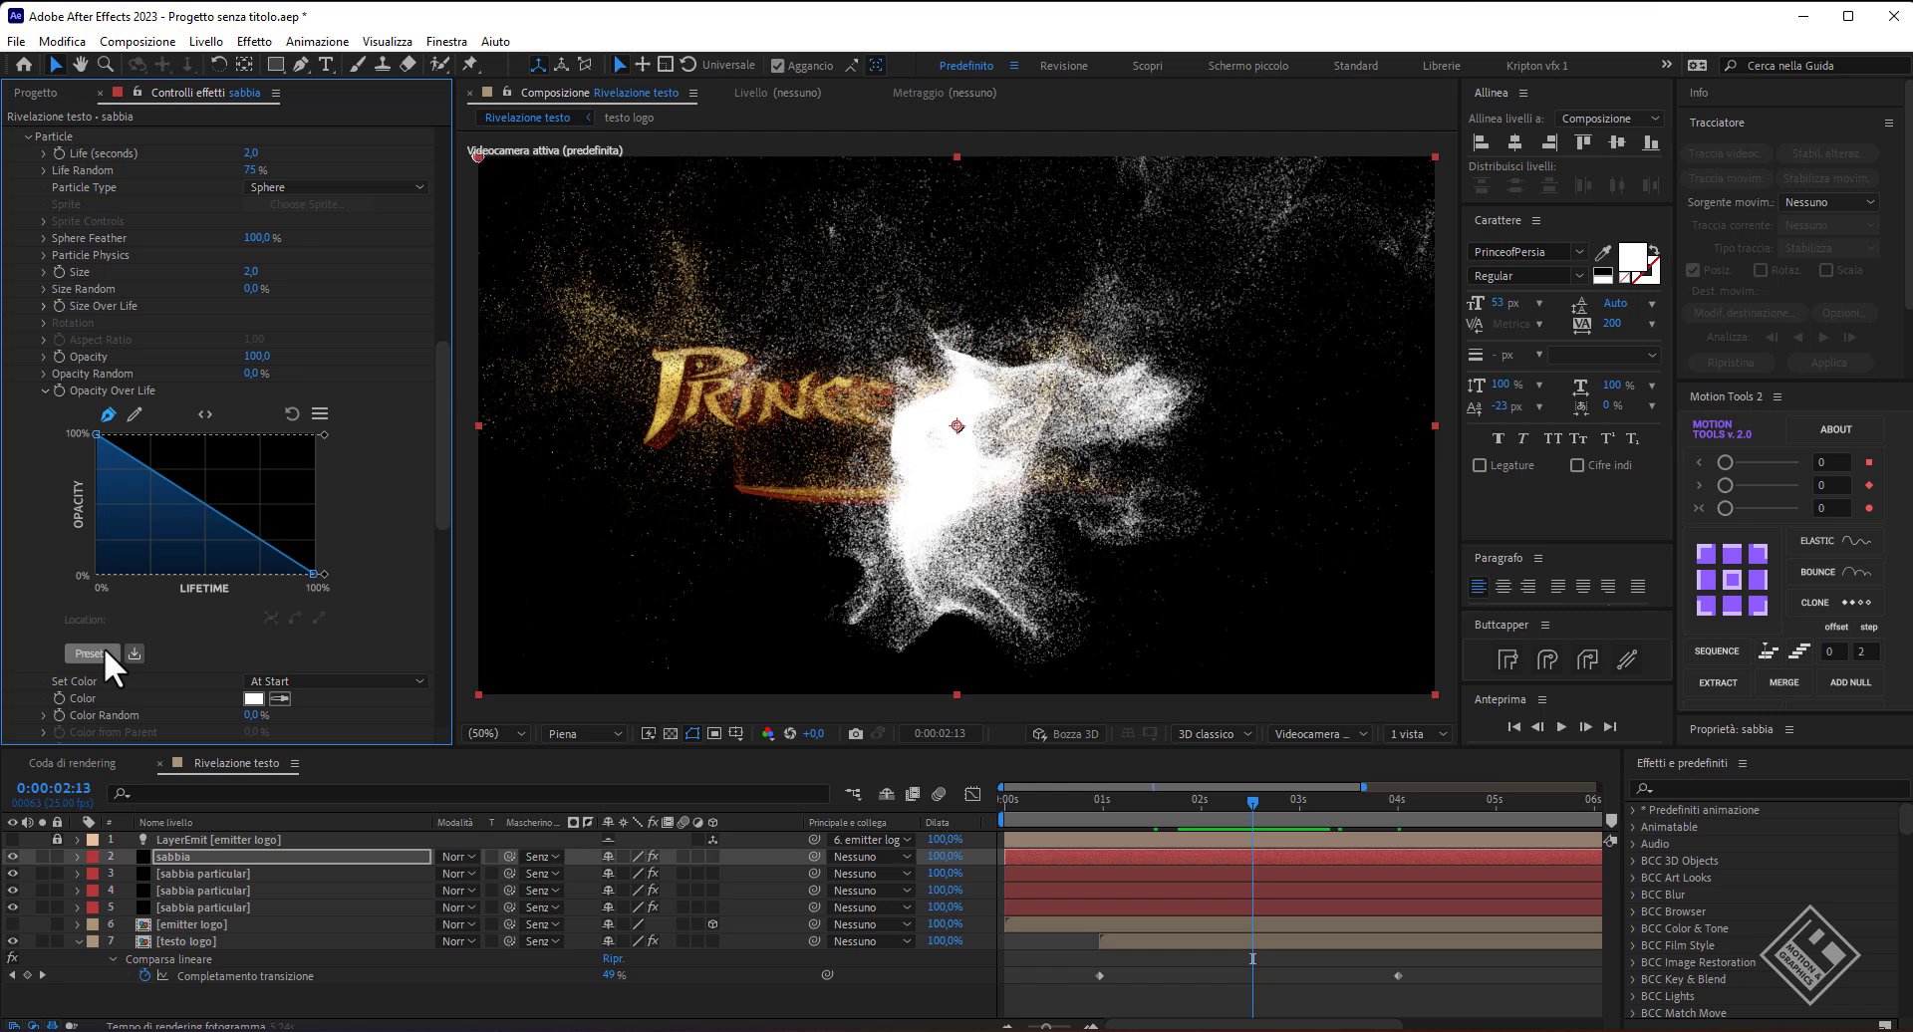
{"action": "left_click", "coordinate": [112, 655]}
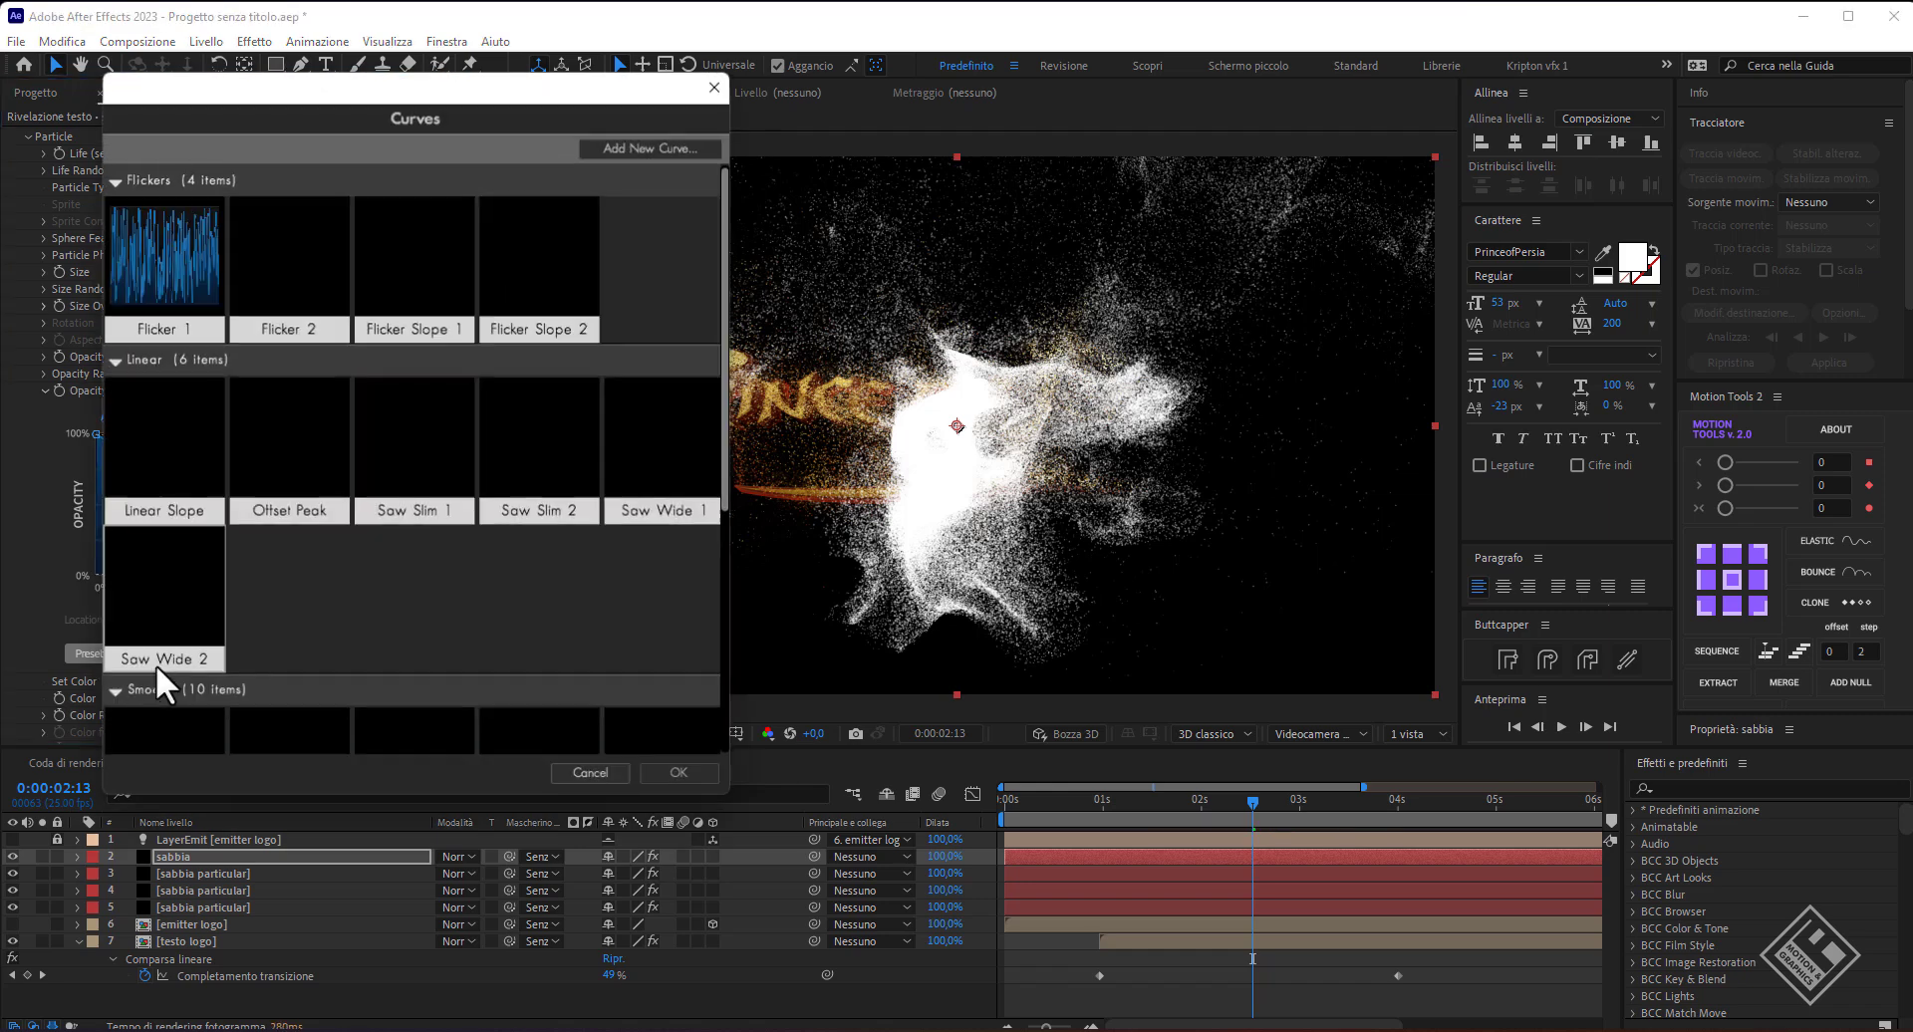
{"action": "scroll", "coordinate": [261, 538], "scroll_direction": "down", "scroll_amount": 2}
{"action": "scroll", "coordinate": [255, 576], "scroll_direction": "down", "scroll_amount": 1}
{"action": "left_click", "coordinate": [165, 664]}
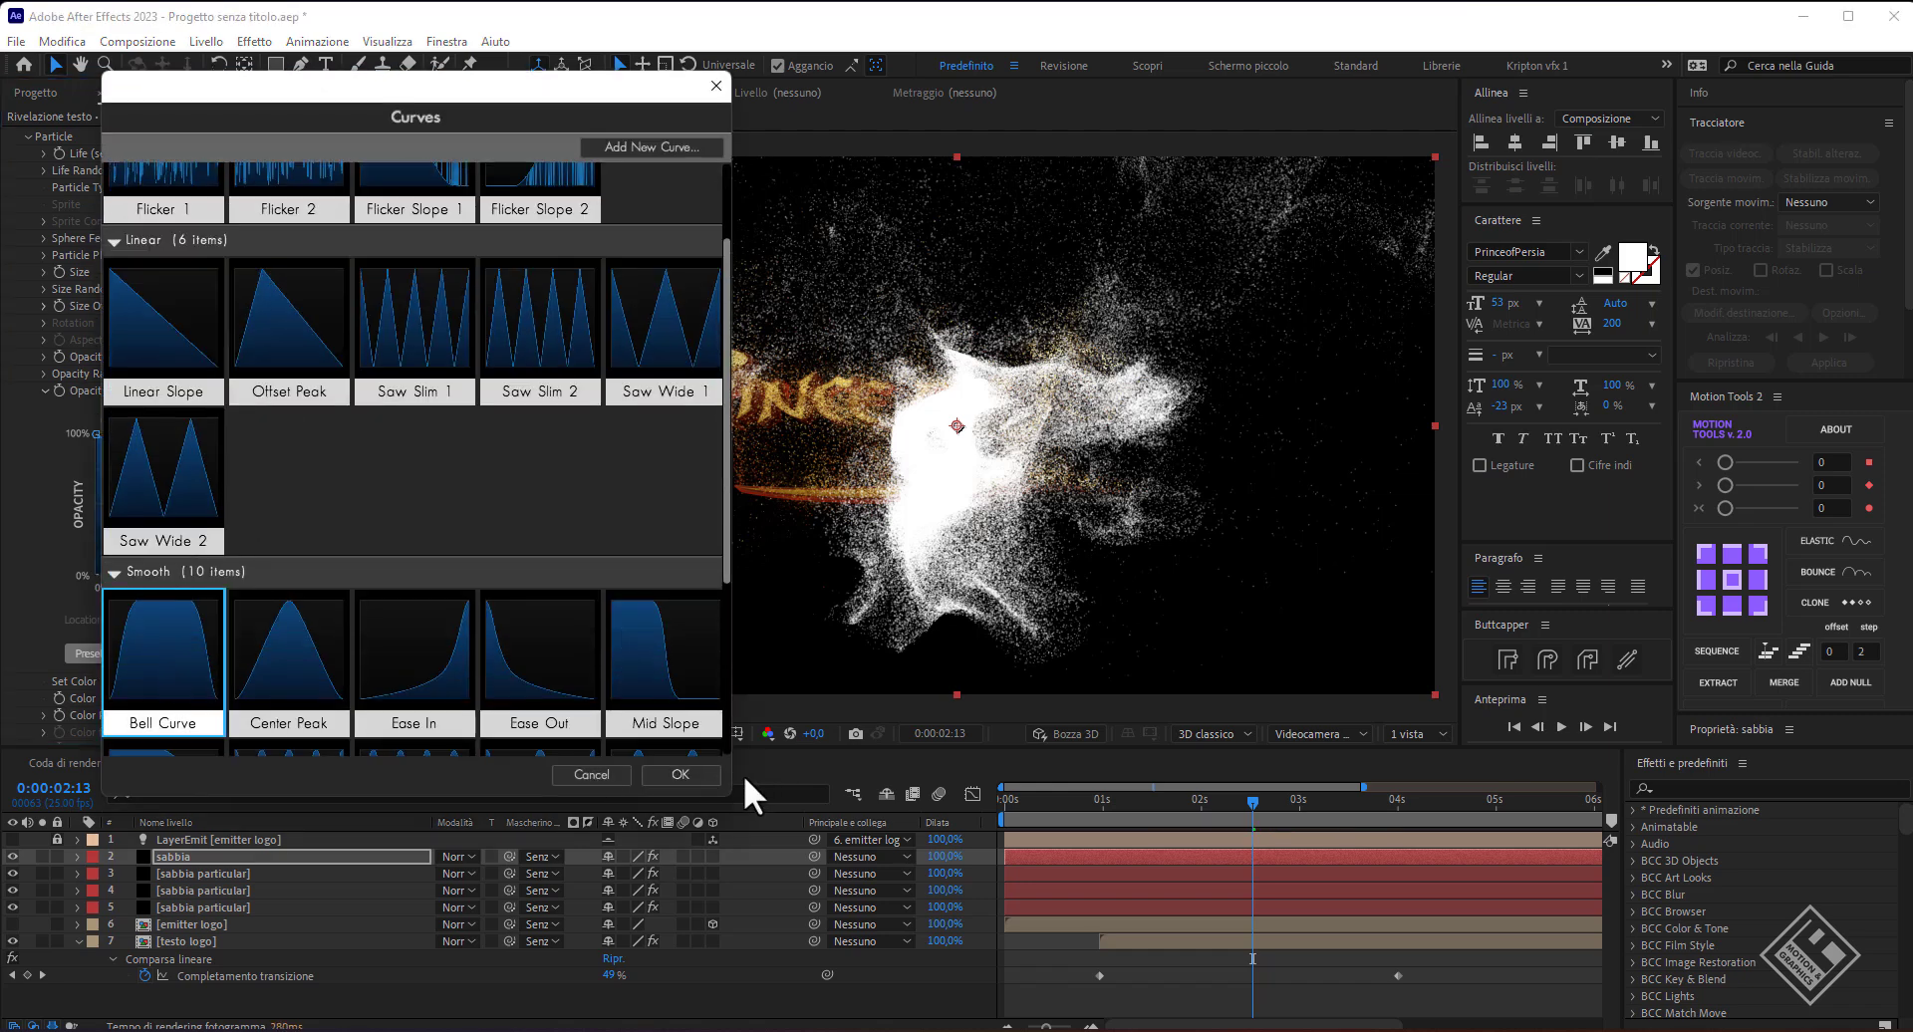
{"action": "left_click", "coordinate": [679, 775]}
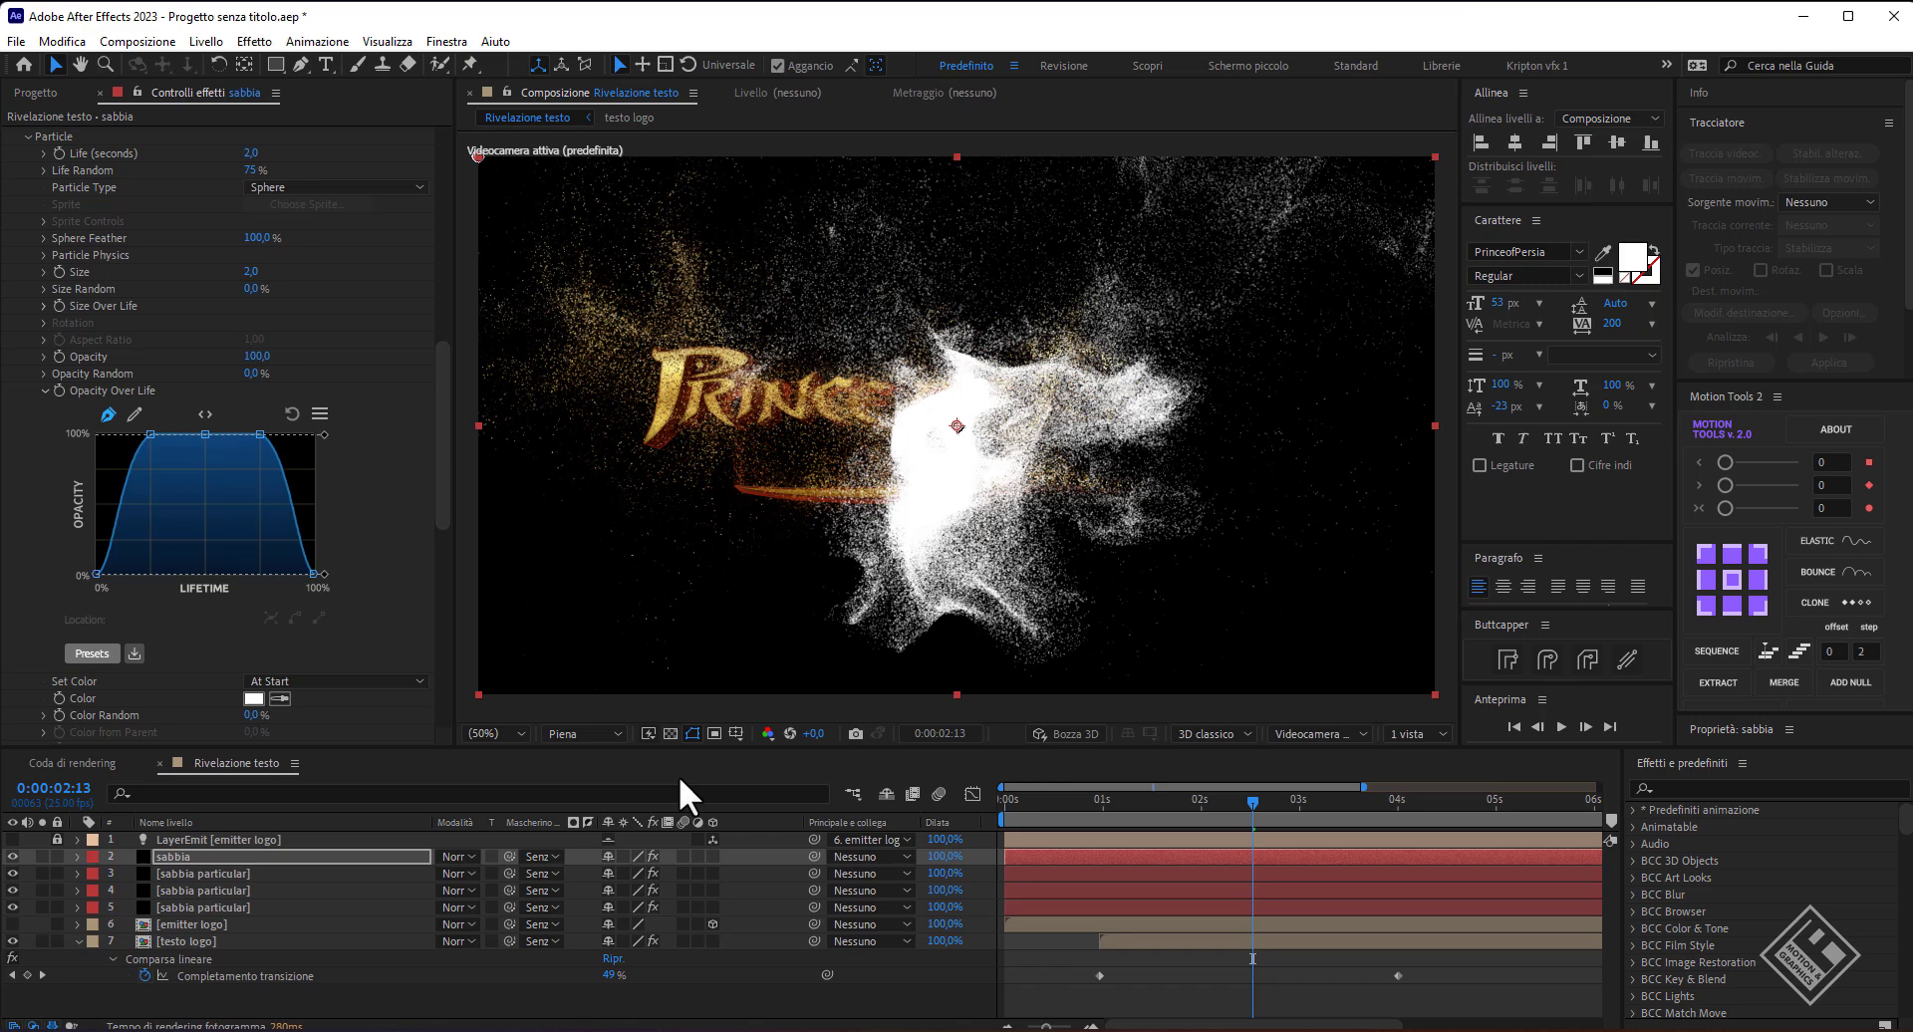
- Drag the bell curve's top points to 37% and 65% to form the plateau
{"action": "left_click", "coordinate": [150, 432]}
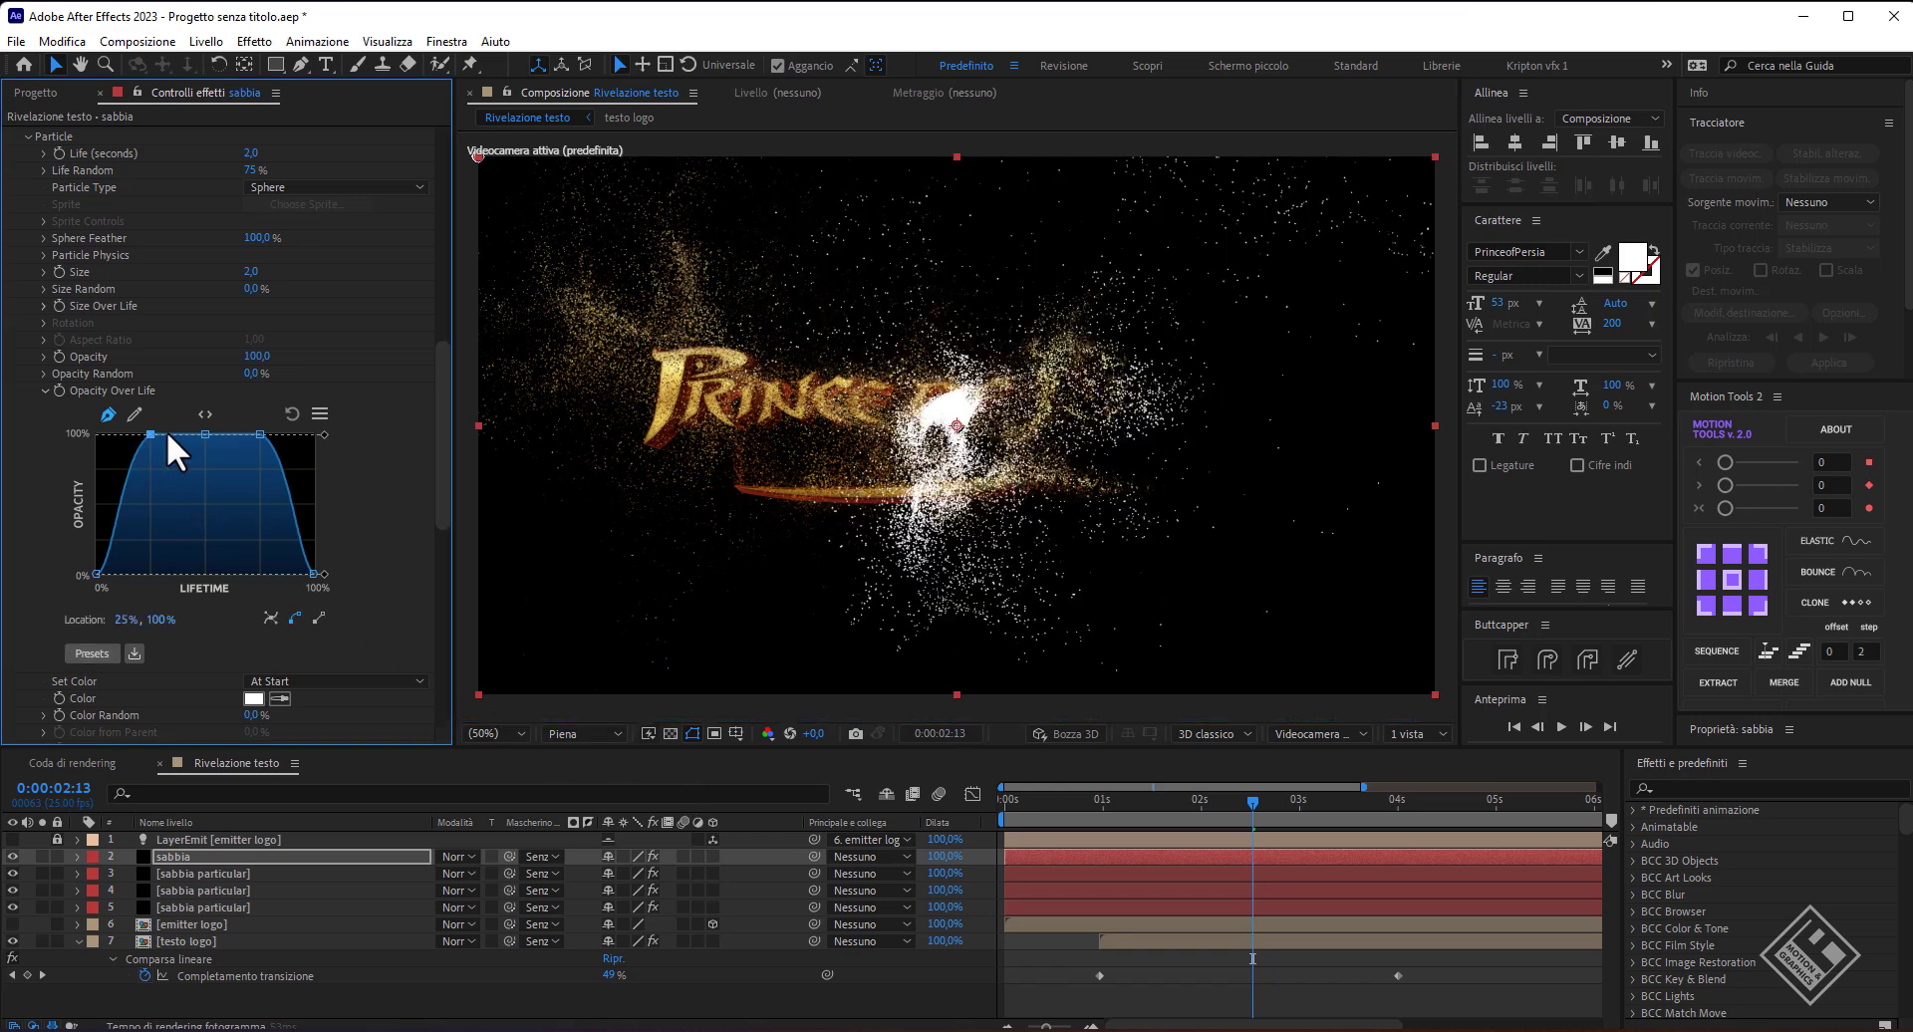
{"action": "left_click_drag", "start_coordinate": [171, 432], "coordinate": [176, 434]}
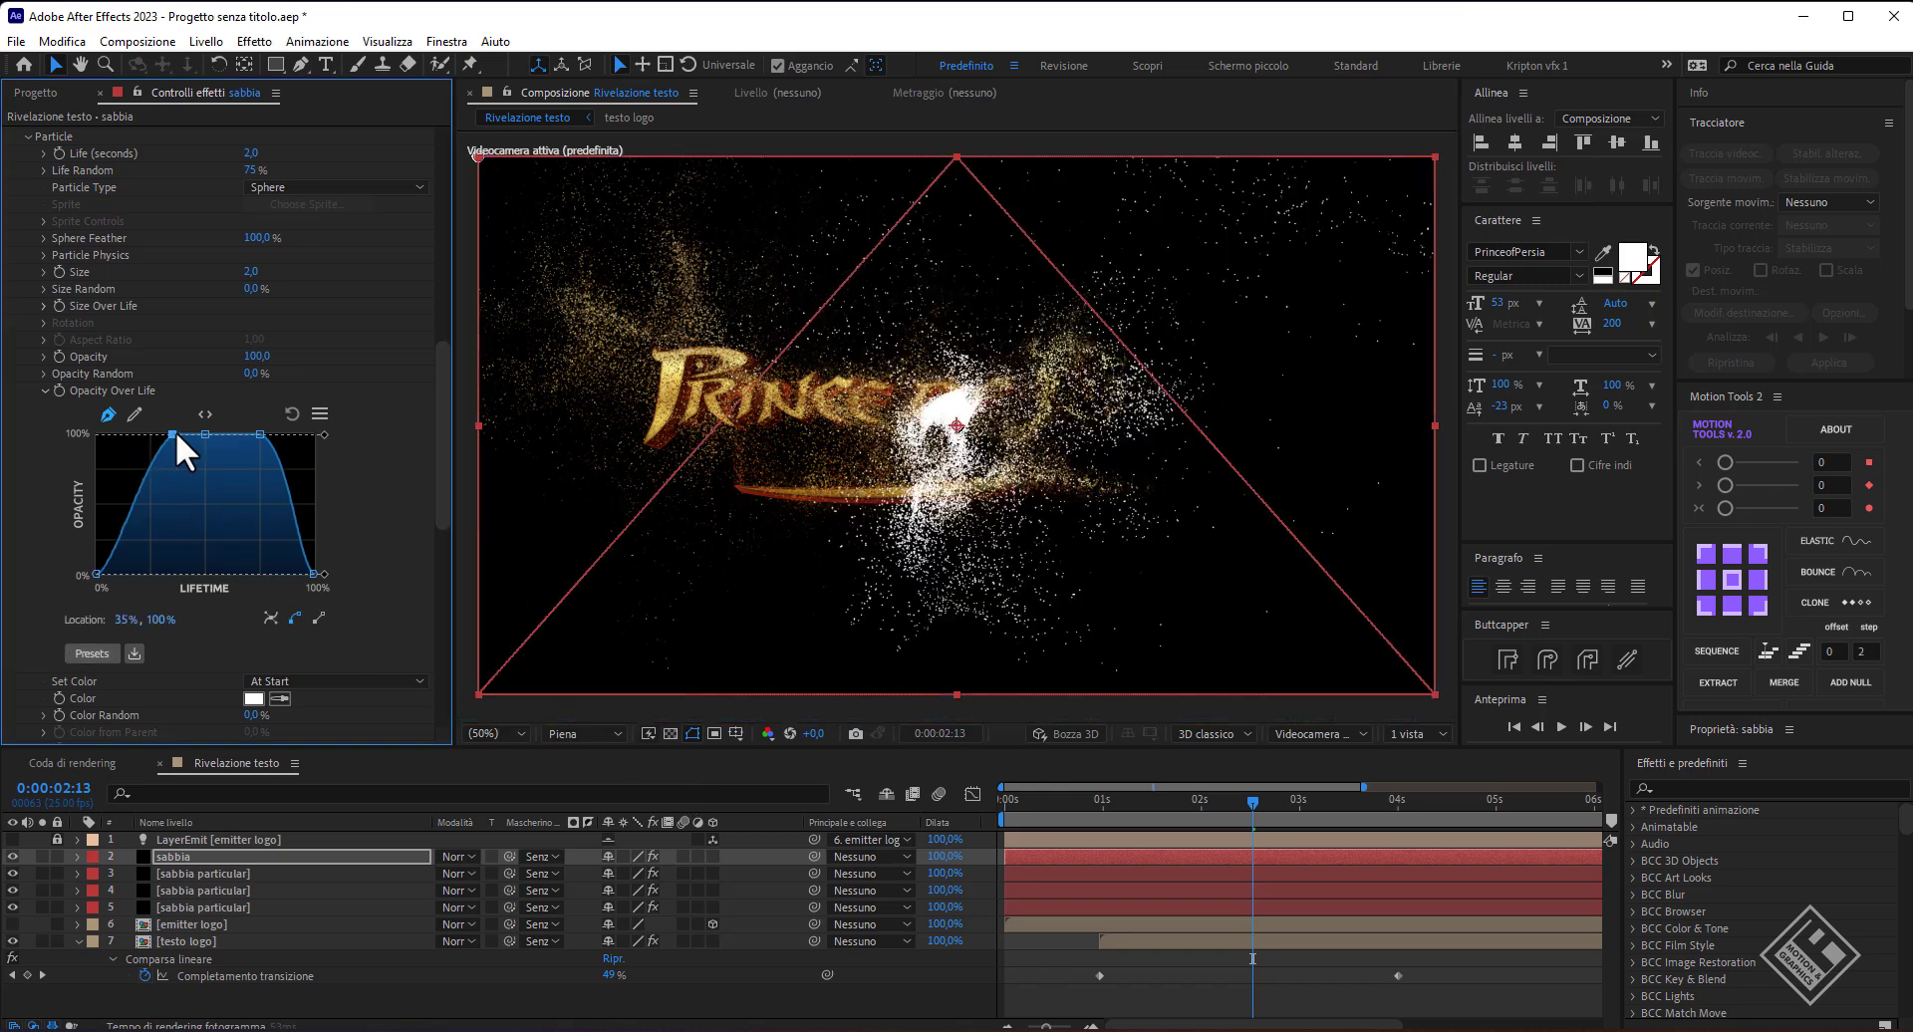
{"action": "left_click", "coordinate": [260, 433]}
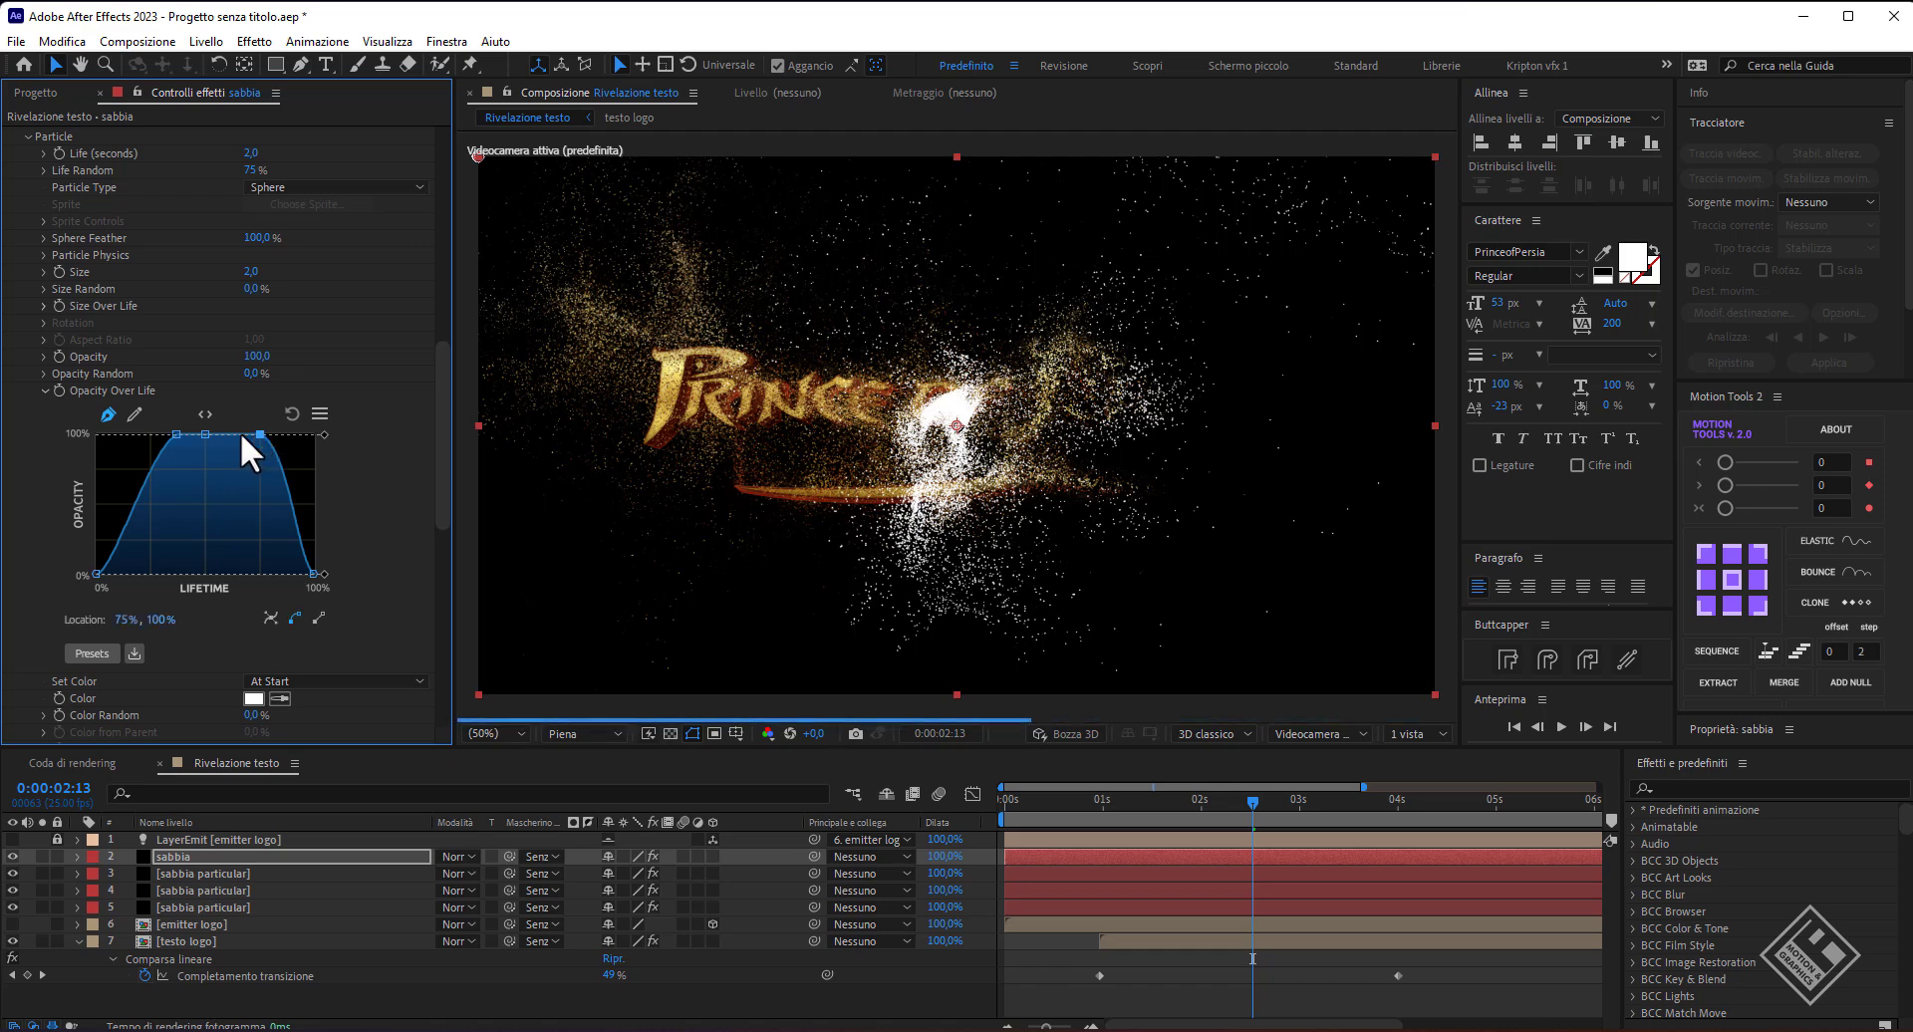
{"action": "left_click_drag", "start_coordinate": [241, 432], "coordinate": [237, 430]}
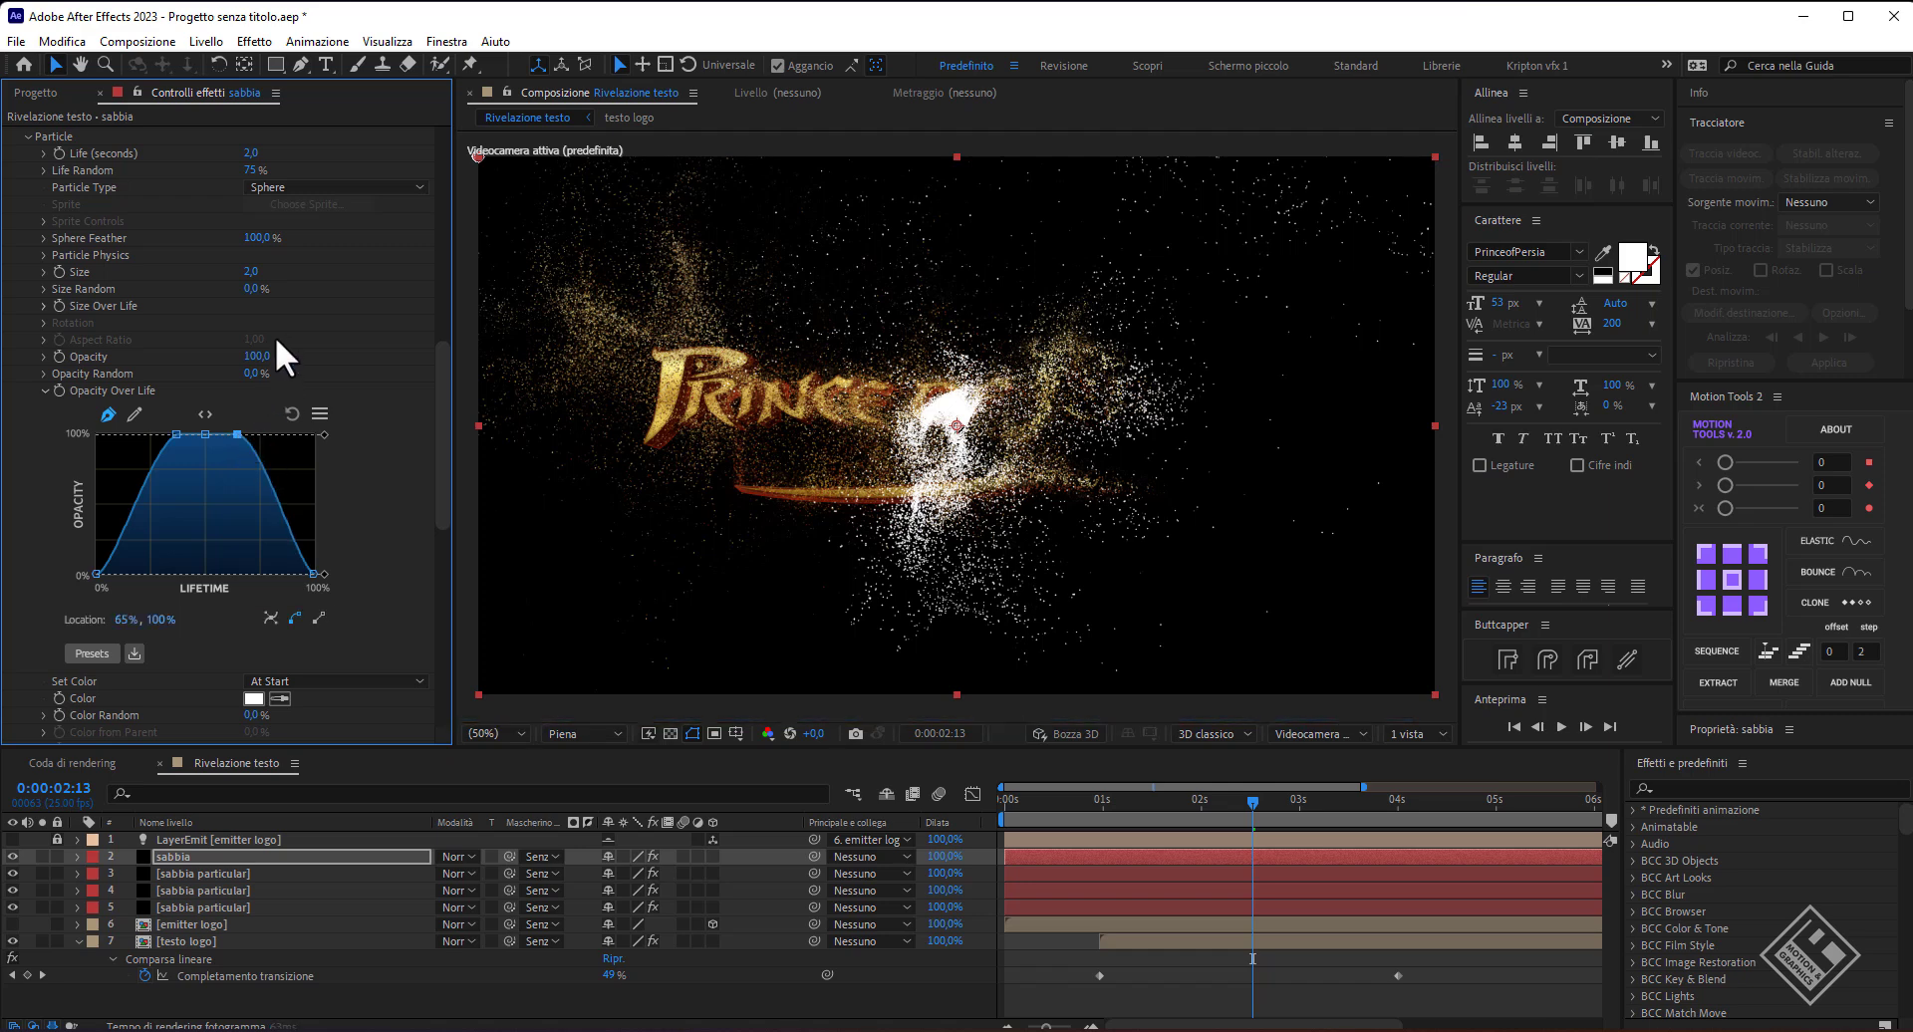
- Set particle Life to 1.5 seconds and particle Size to 1.7
{"action": "left_click", "coordinate": [251, 153]}
{"action": "type", "text": "1,5"}
{"action": "left_click", "coordinate": [255, 272]}
{"action": "type", "text": ",7"}
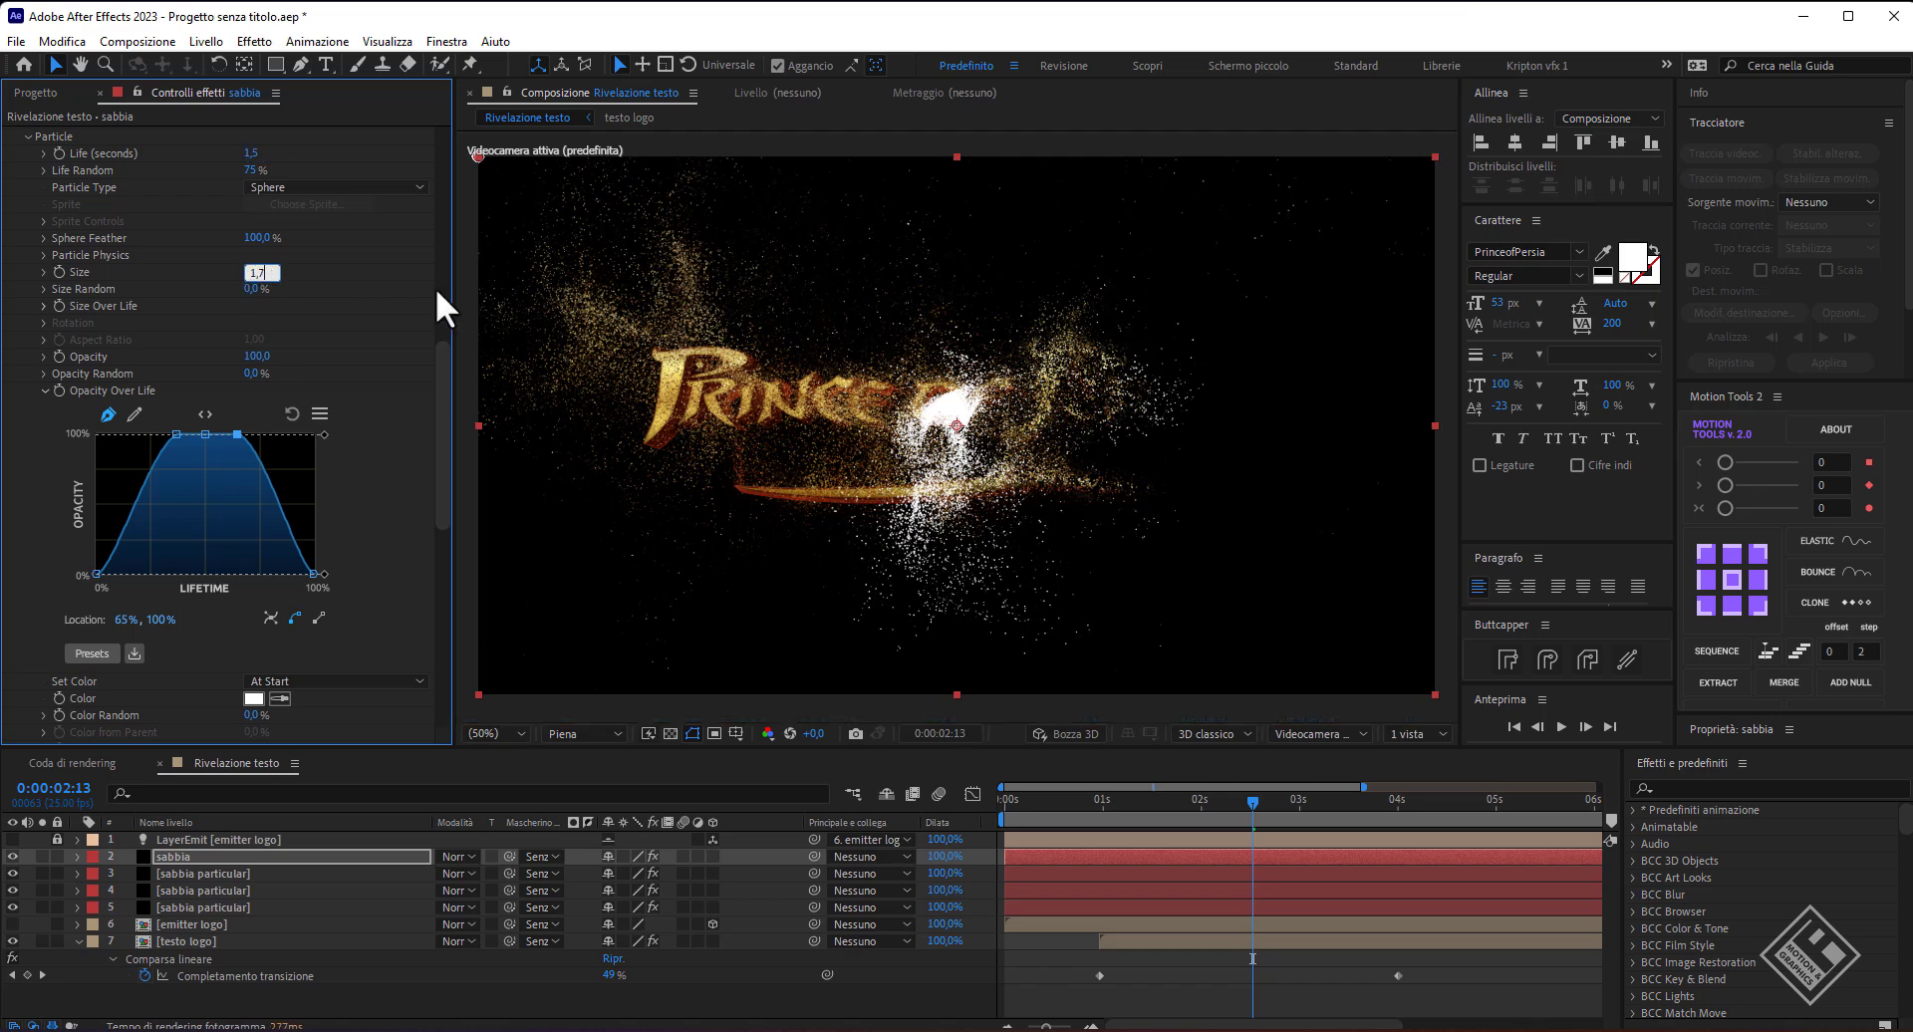
{"action": "key", "text": "Return"}
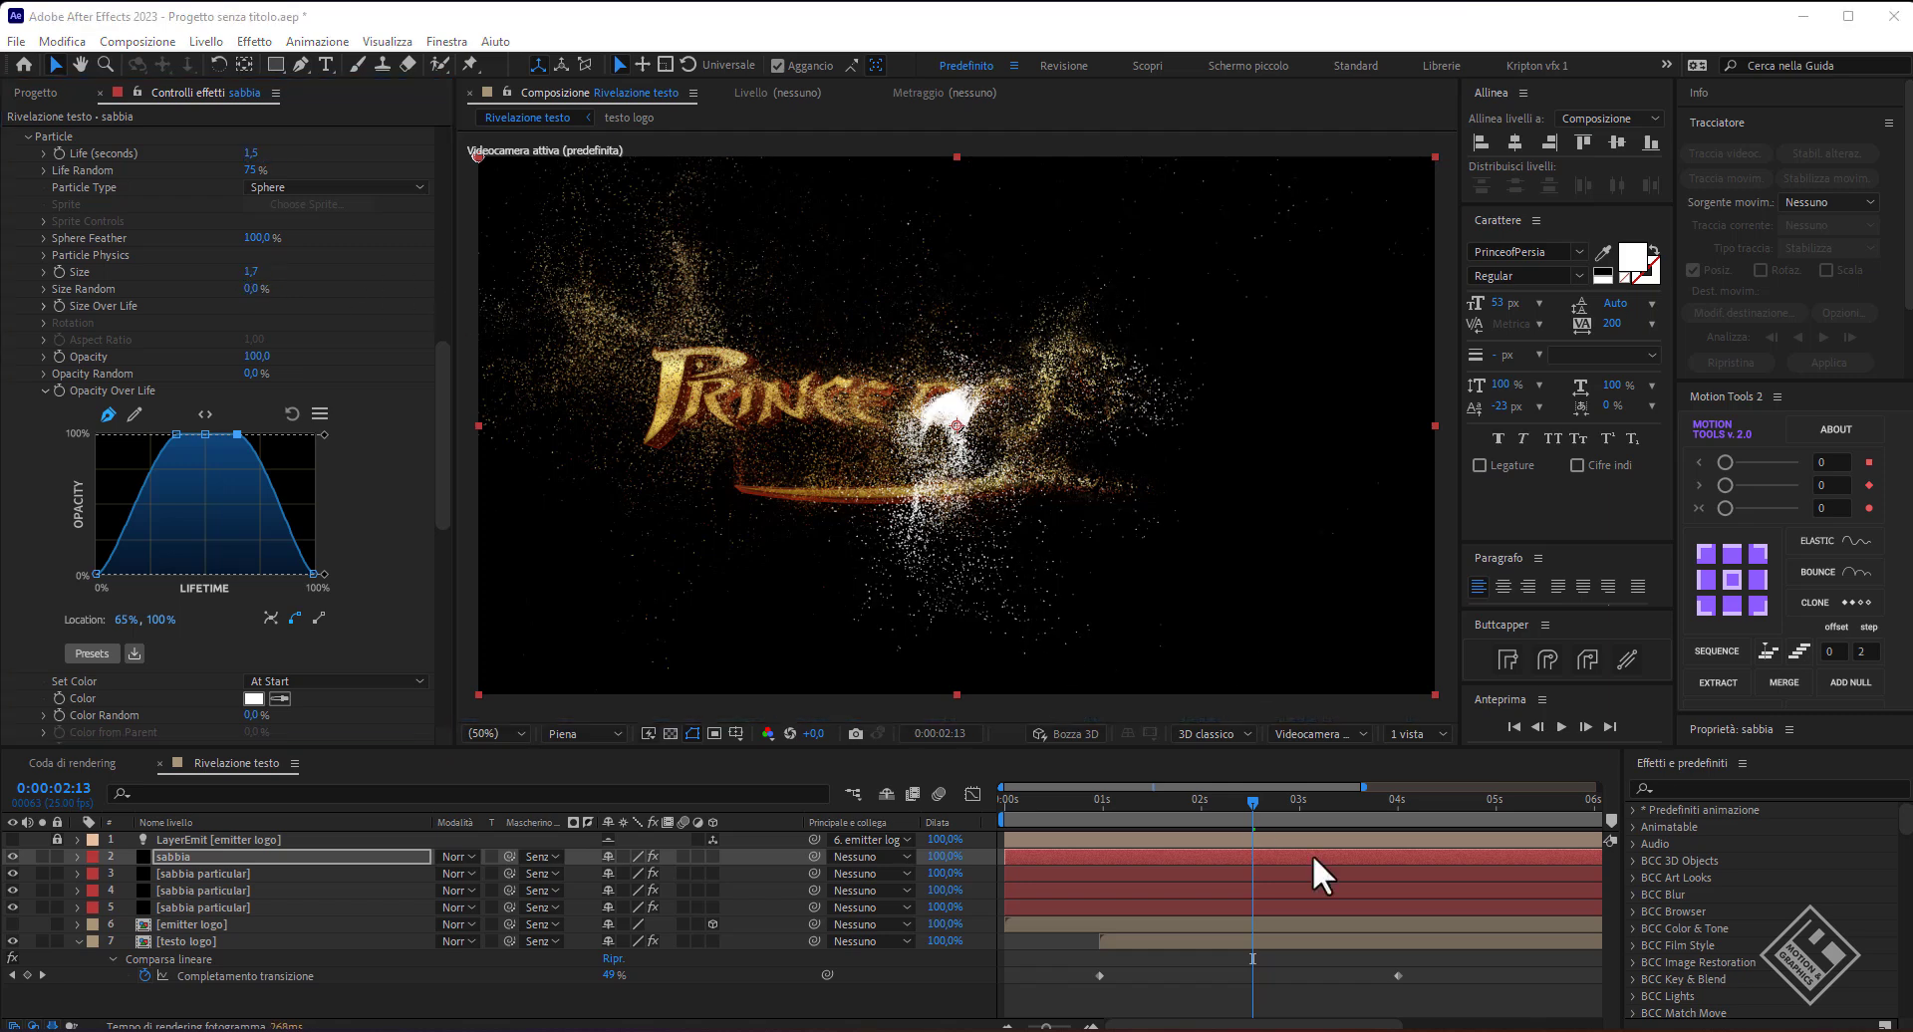
{"action": "mouse_move", "coordinate": [1241, 797]}
{"action": "left_mouse_down"}
{"action": "mouse_move", "coordinate": [1118, 791]}
{"action": "mouse_move", "coordinate": [1325, 809]}
{"action": "mouse_move", "coordinate": [1216, 817]}
{"action": "left_mouse_up"}
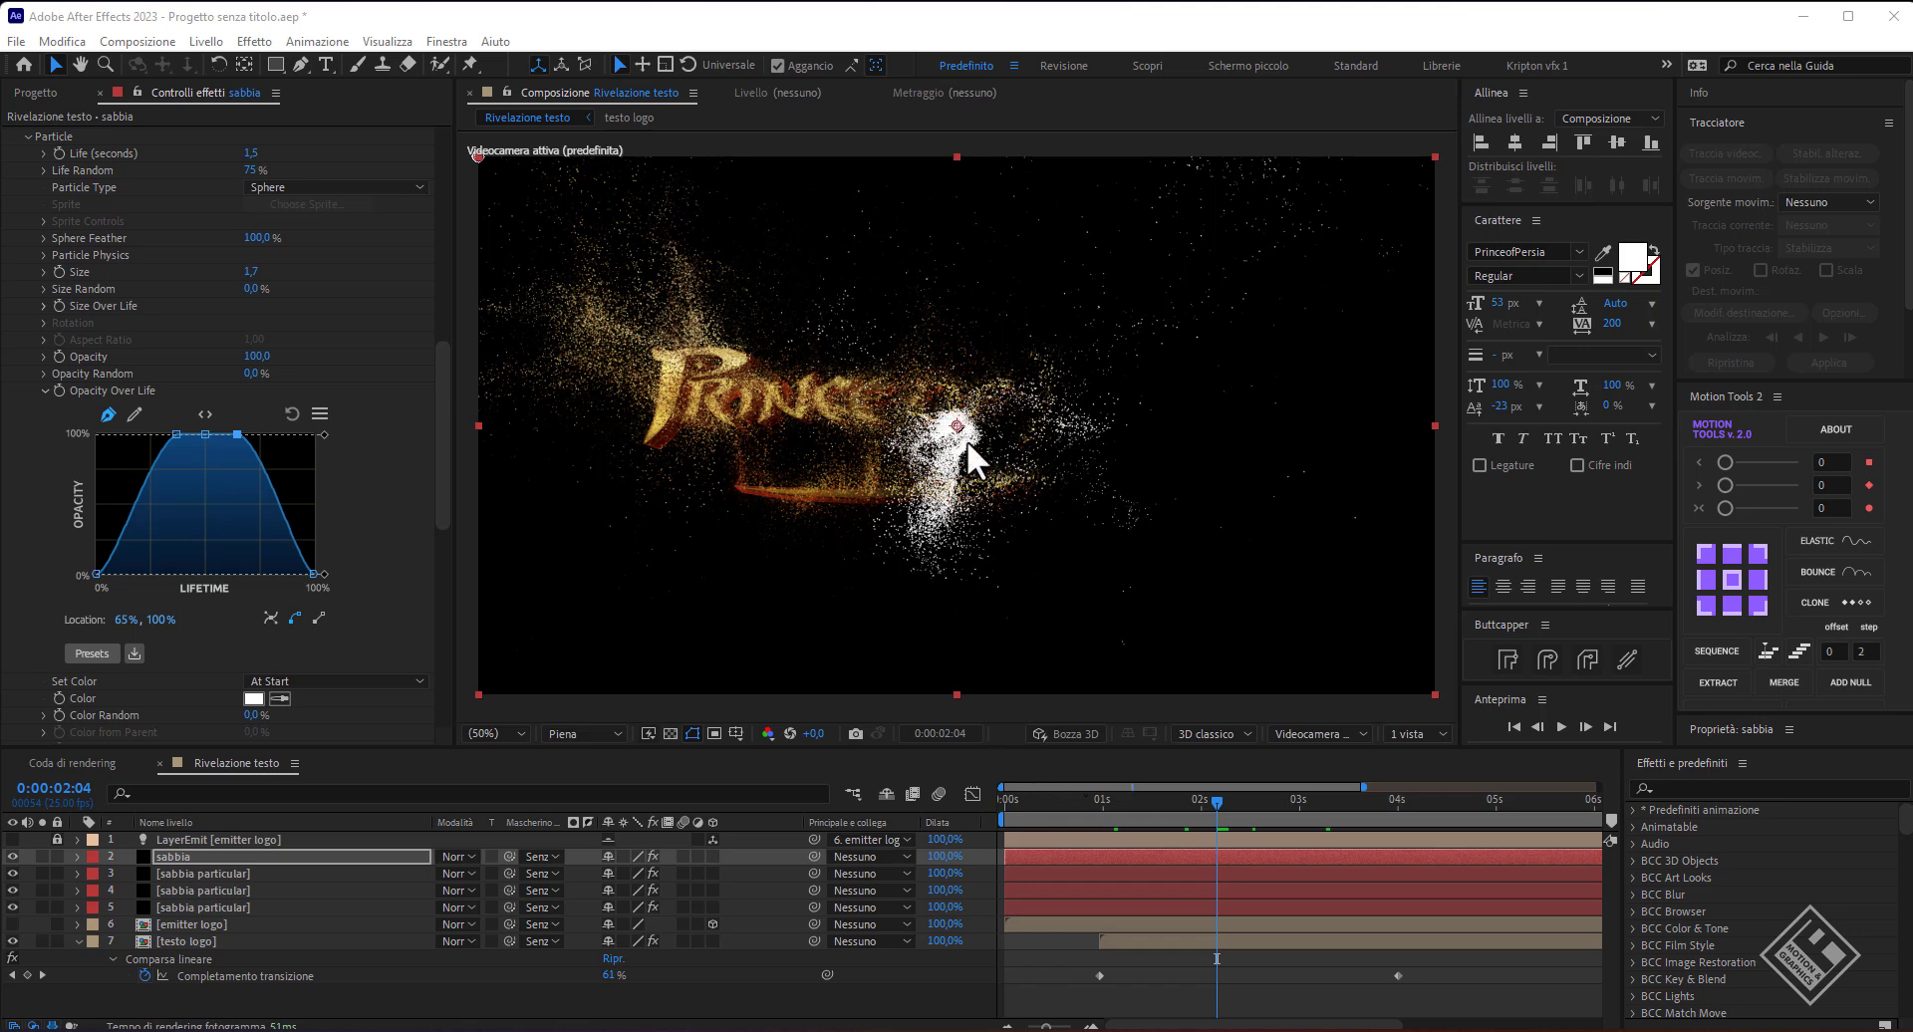
- Reposition the emitter with the Position crosshair to the right frame edge, around 1960, 612, checking at 0:00:02:13
{"action": "left_click_drag", "start_coordinate": [1216, 799], "coordinate": [975, 799]}
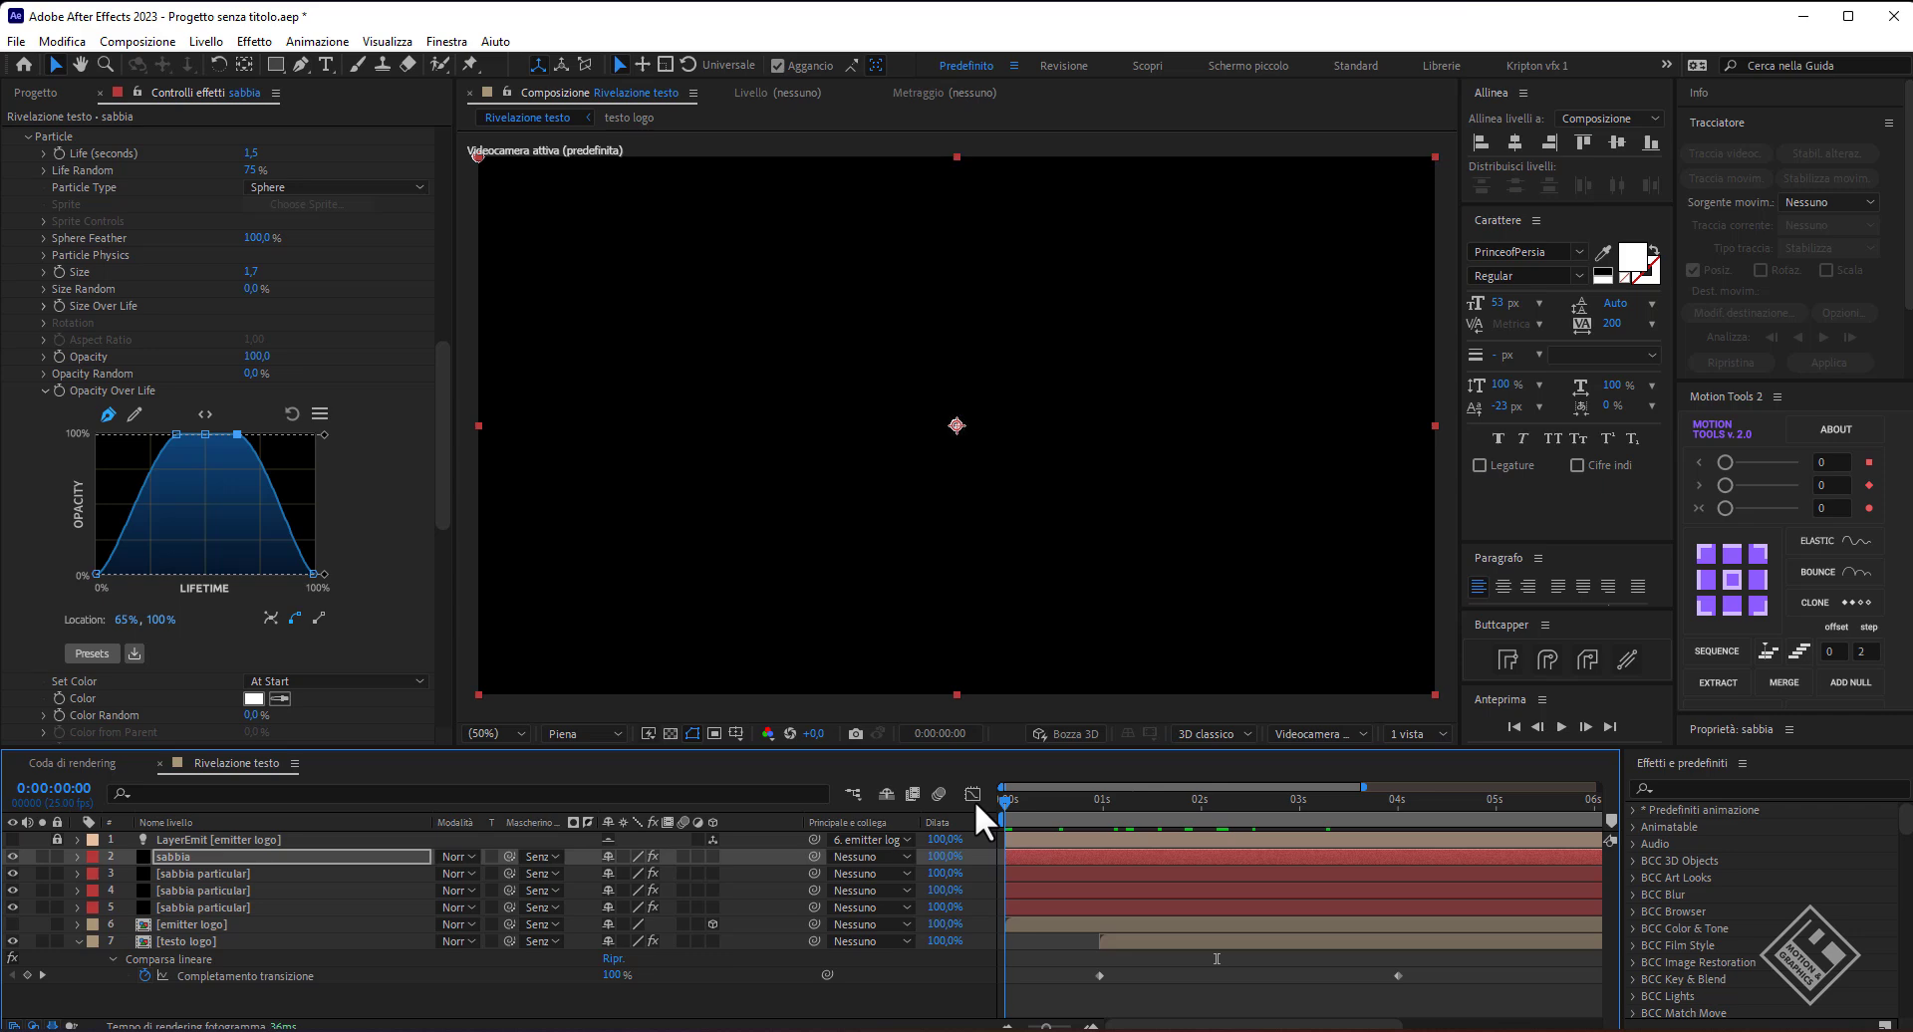
{"action": "left_click_drag", "start_coordinate": [445, 359], "coordinate": [439, 116]}
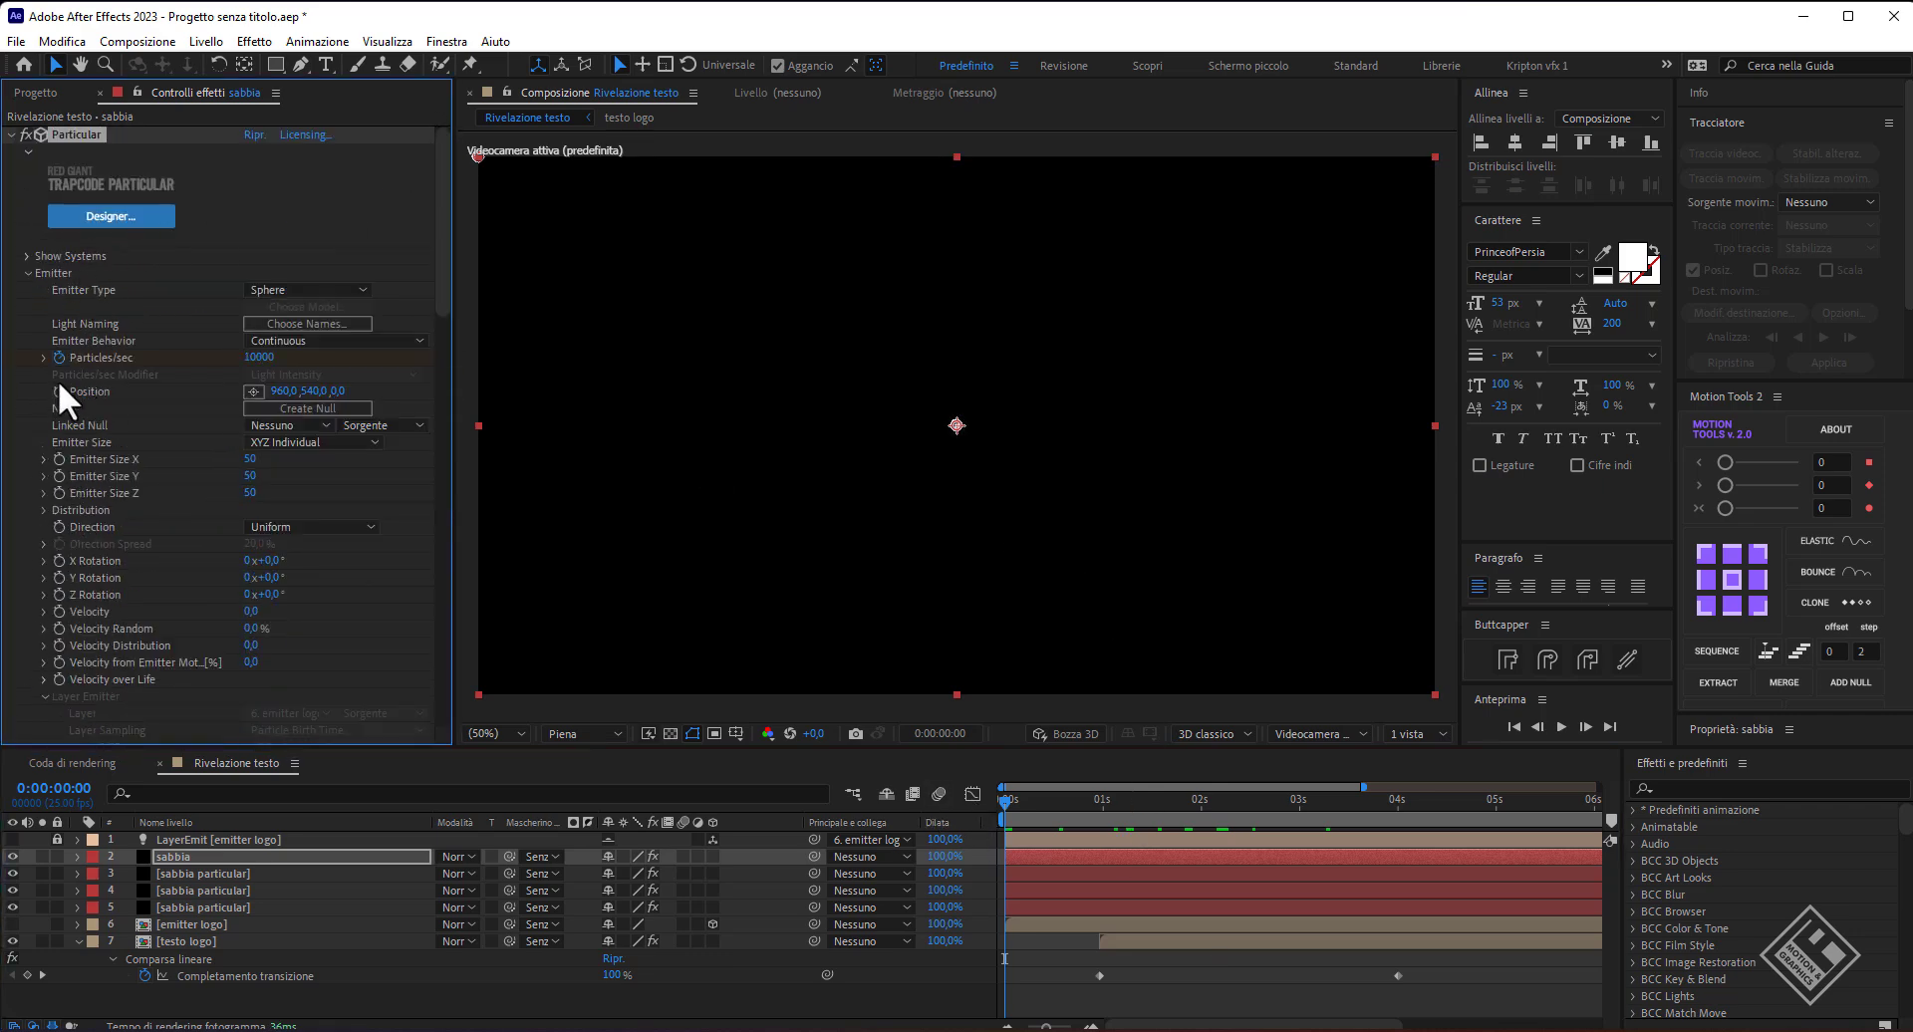
{"action": "left_click", "coordinate": [254, 390]}
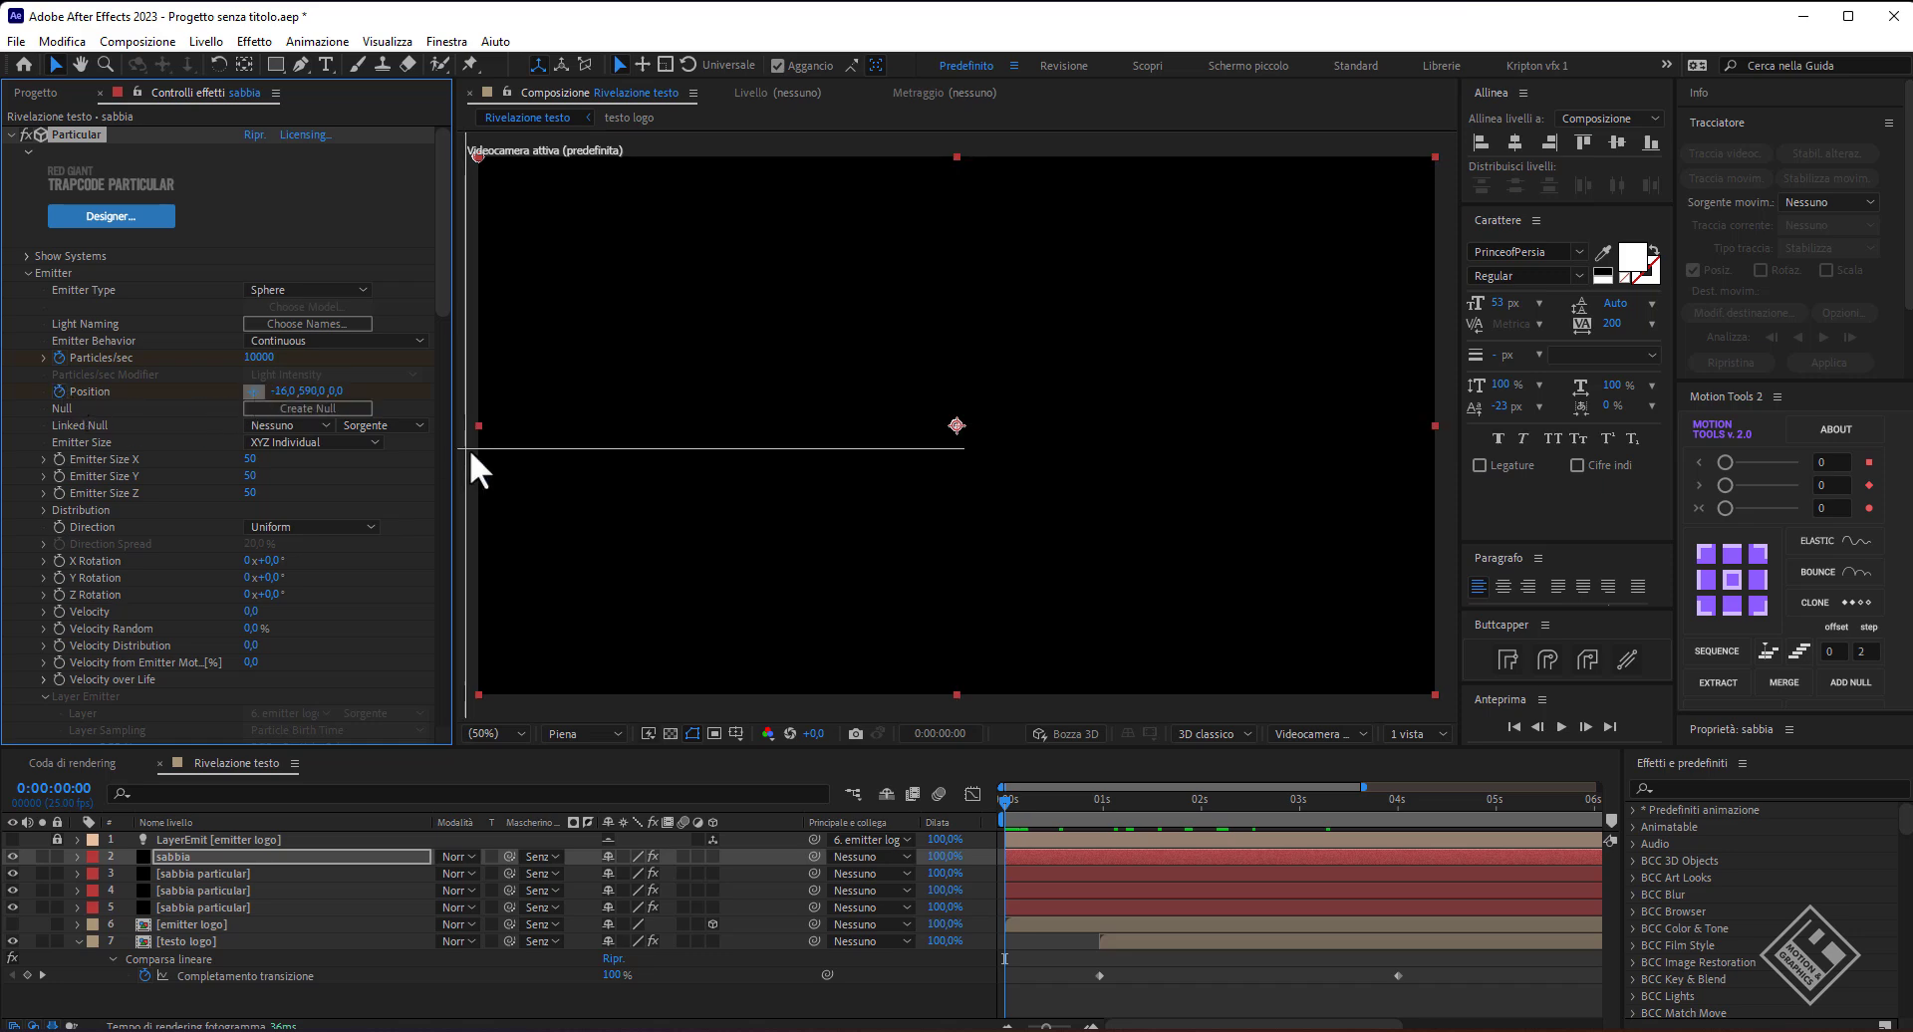
{"action": "left_click", "coordinate": [469, 460]}
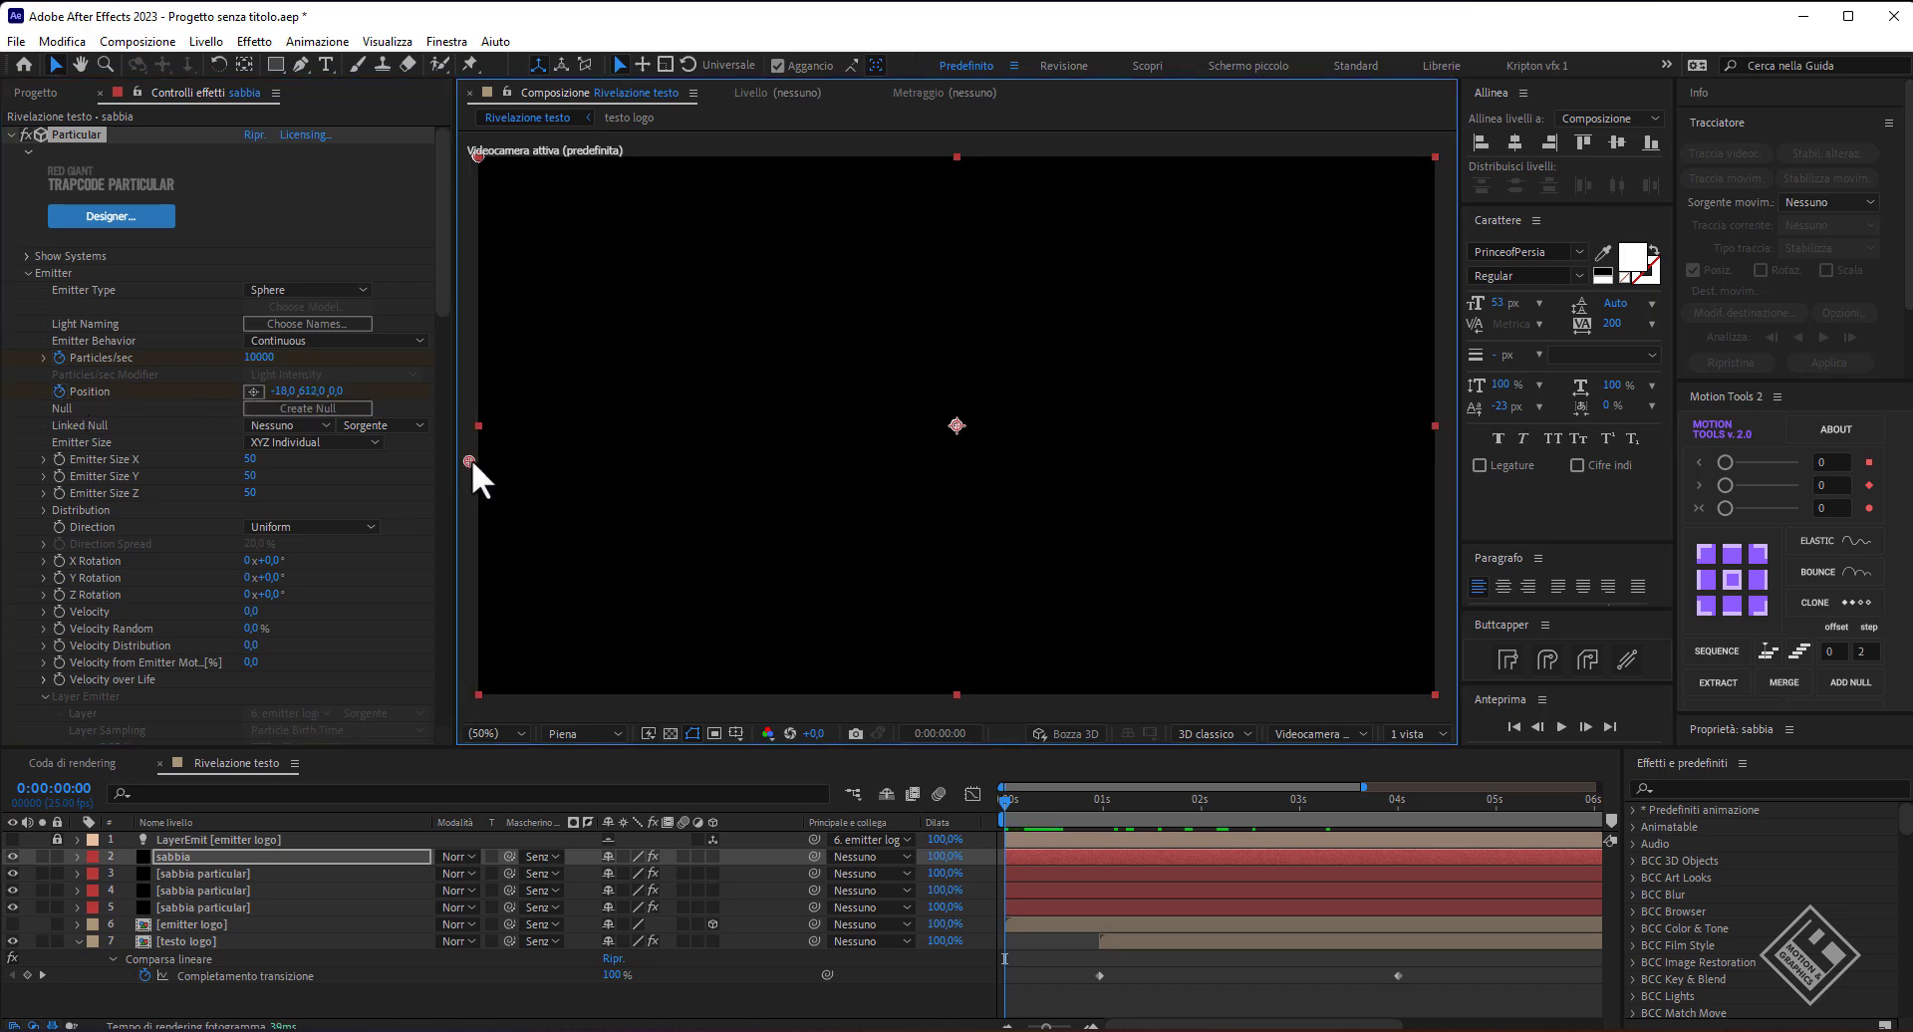
{"action": "left_click", "coordinate": [1252, 803]}
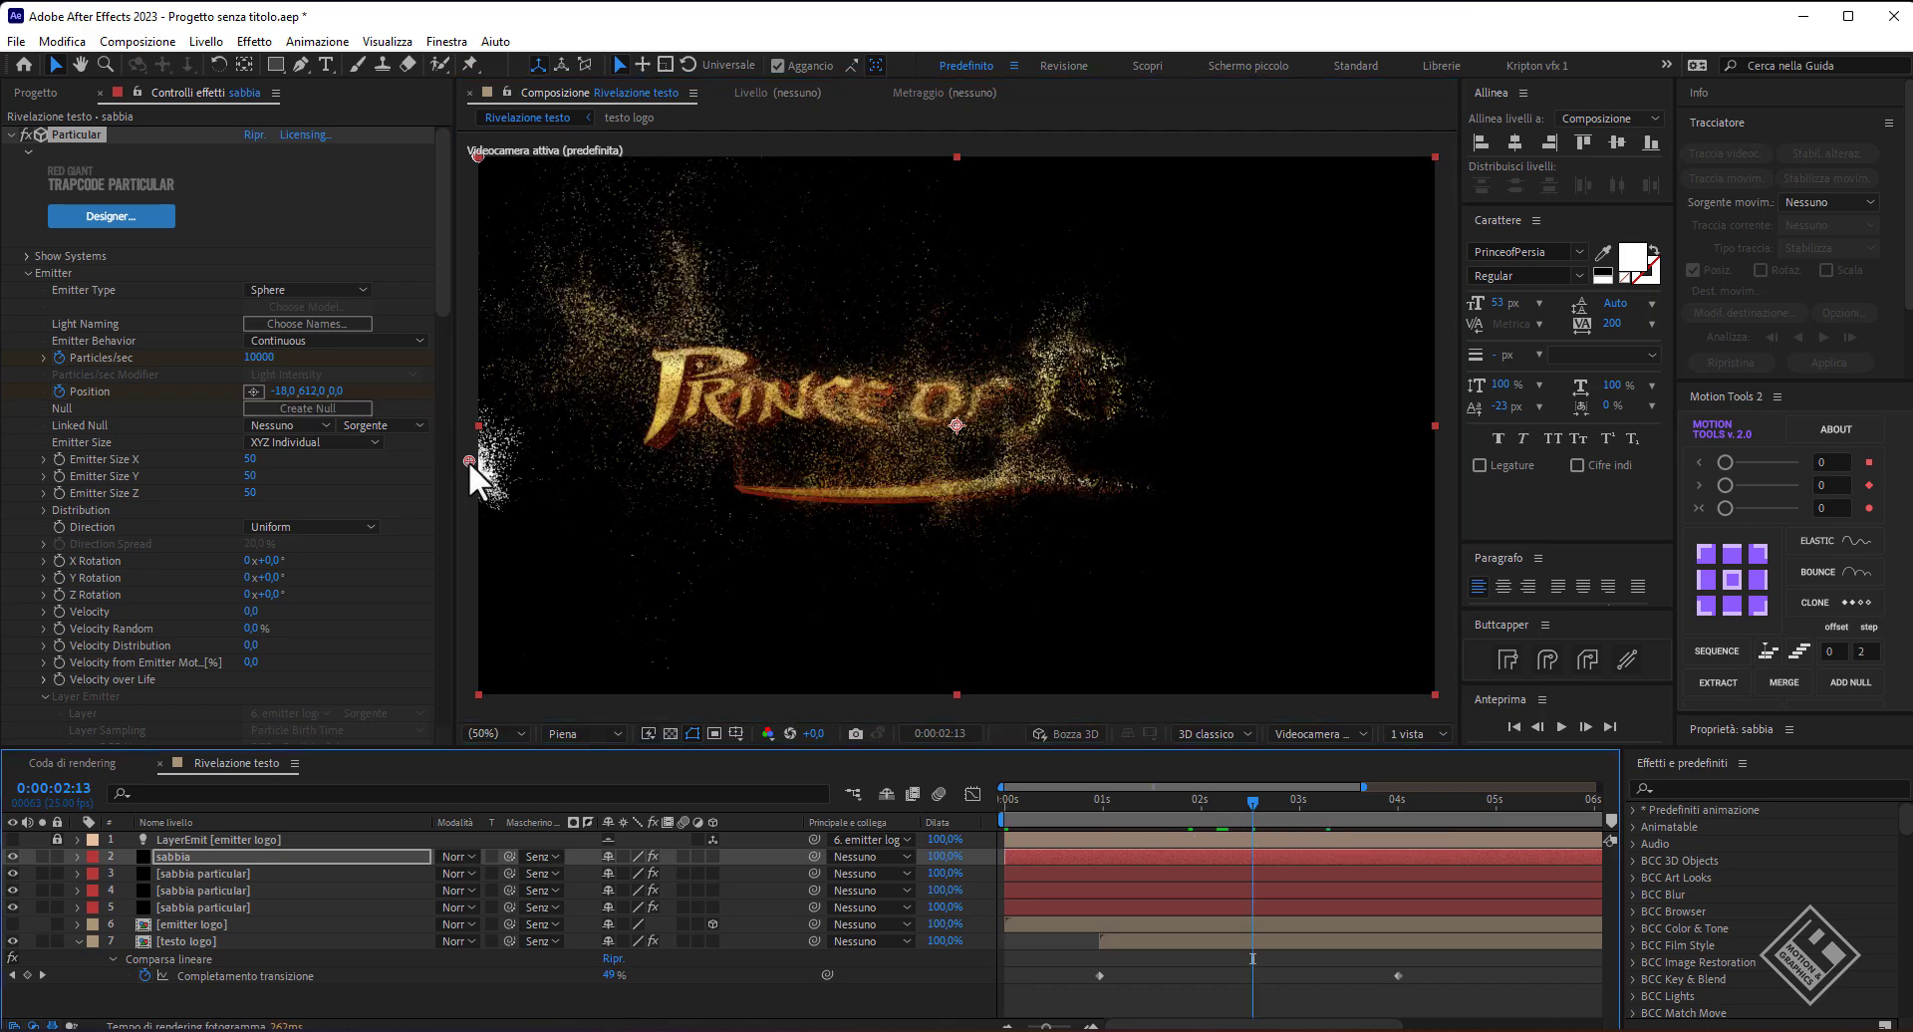
{"action": "left_click_drag", "start_coordinate": [468, 462], "coordinate": [899, 463]}
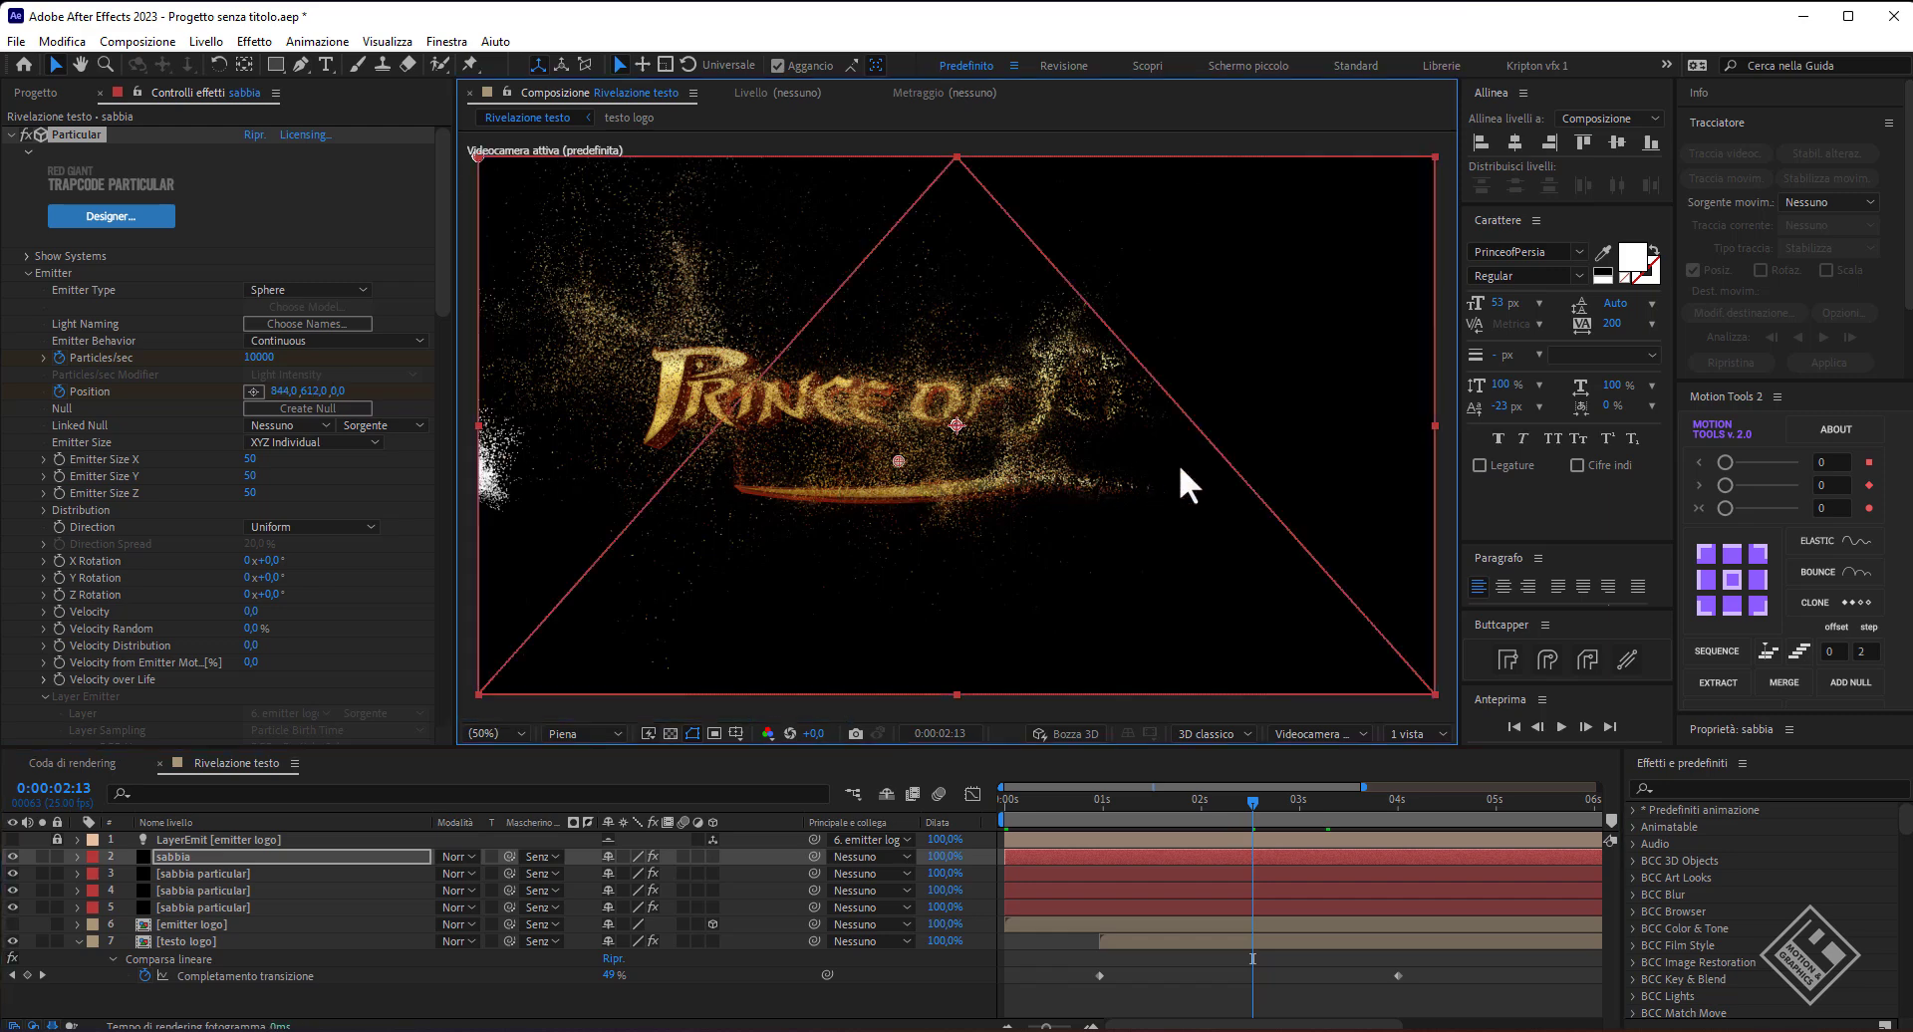
{"action": "left_click_drag", "start_coordinate": [1179, 464], "coordinate": [1457, 461]}
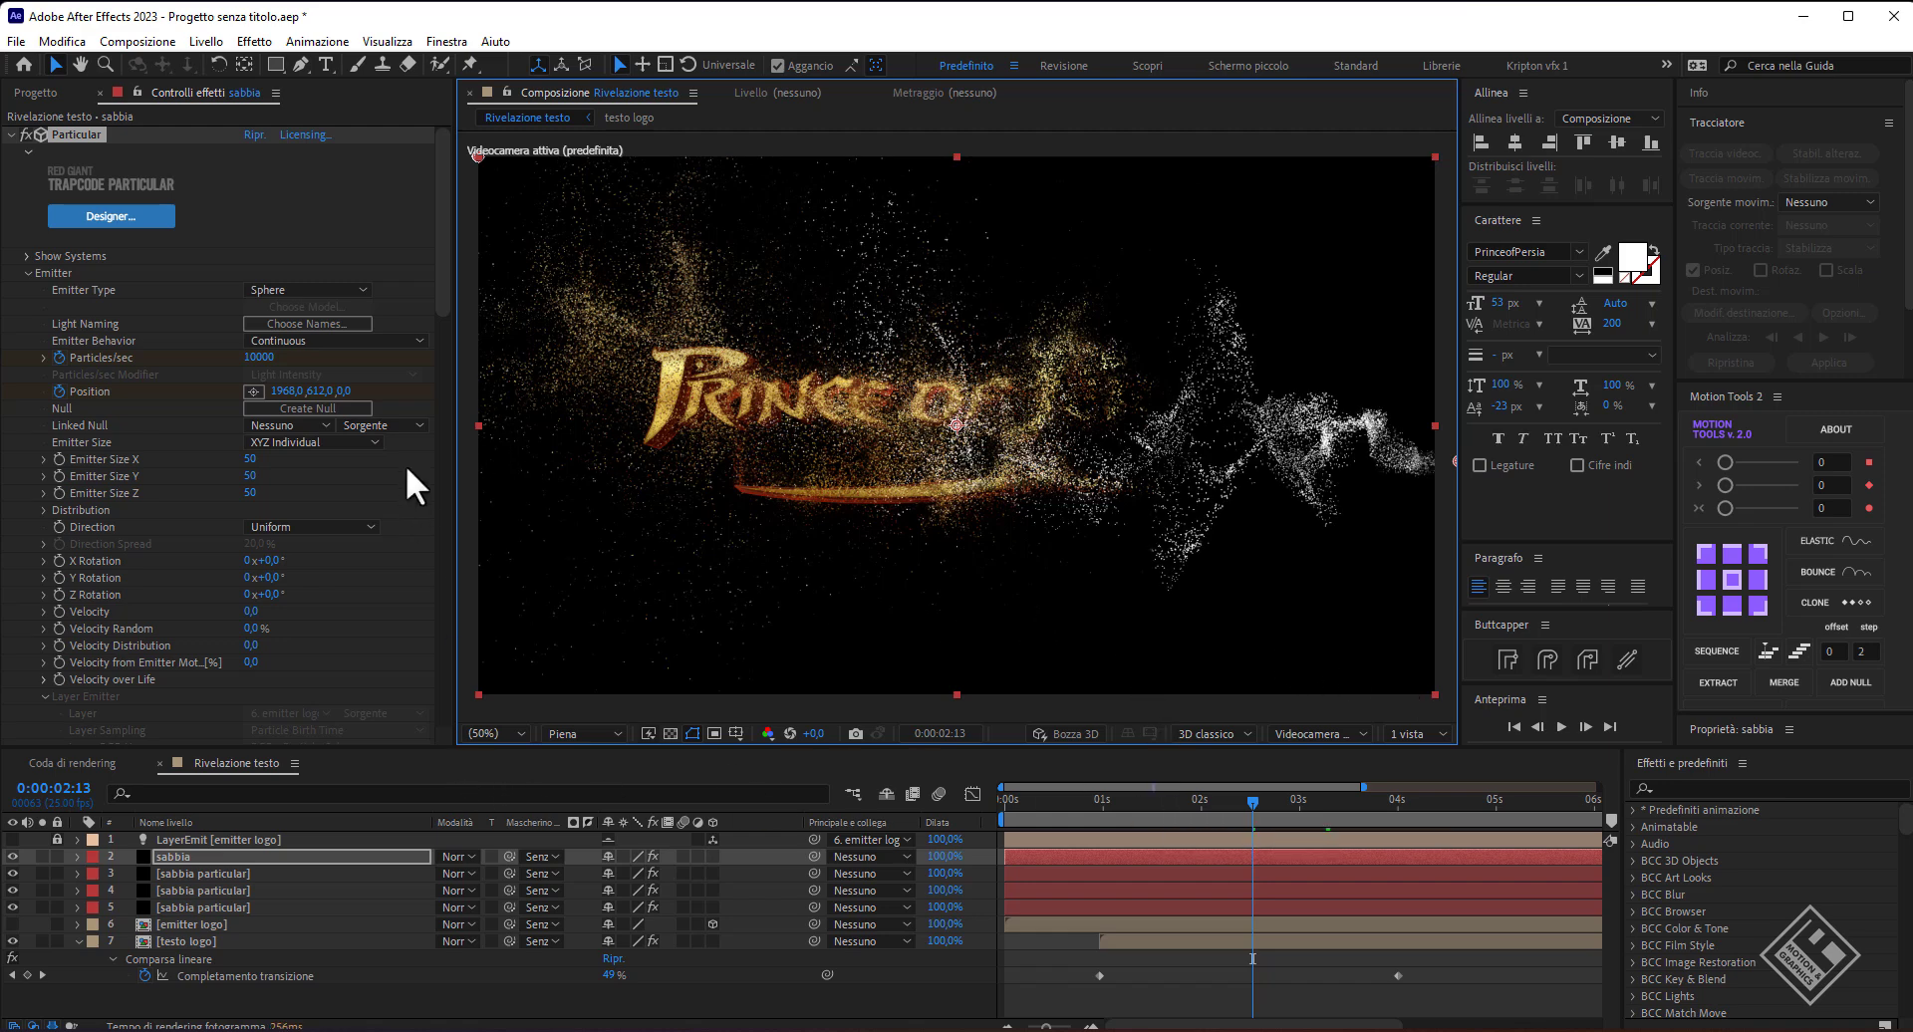
{"action": "mouse_move", "coordinate": [438, 289]}
{"action": "left_mouse_down"}
{"action": "mouse_move", "coordinate": [438, 600]}
{"action": "mouse_move", "coordinate": [428, 581]}
{"action": "left_mouse_up"}
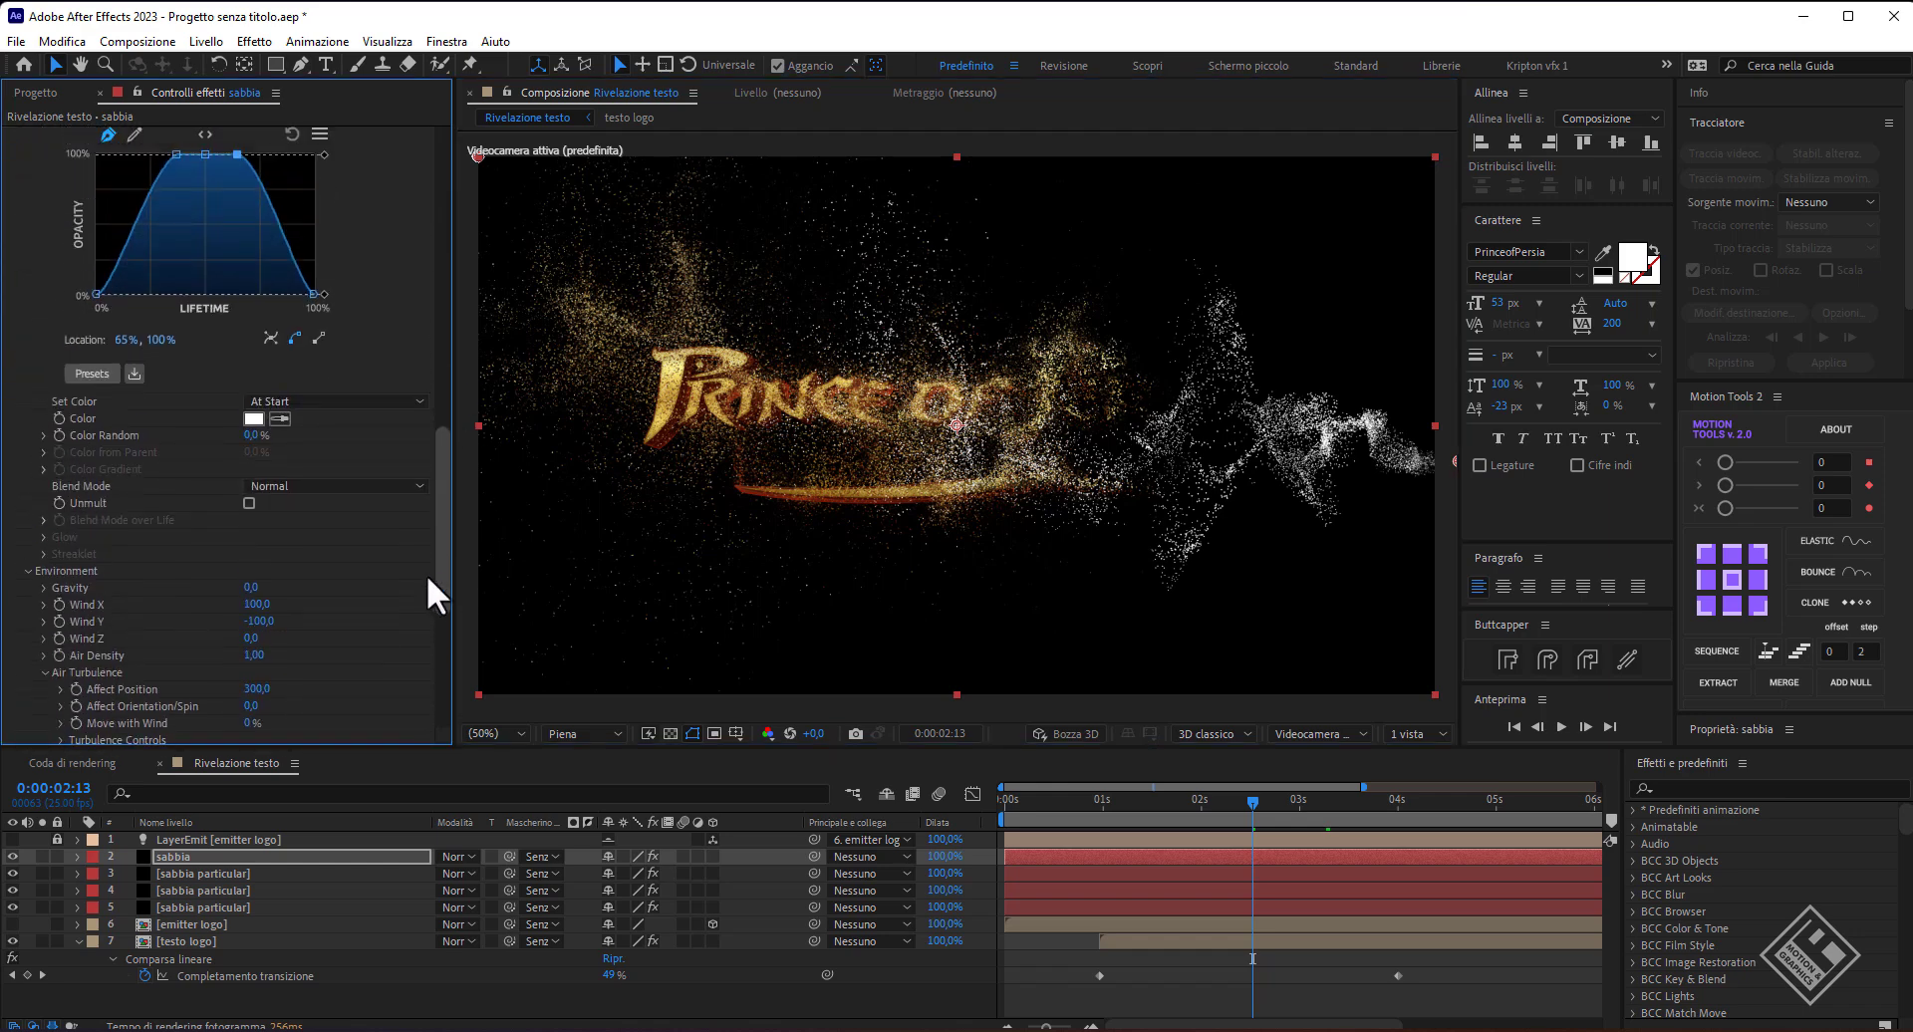
- Keep Set Color At Start and give the particles the gold colour EED25C
{"action": "left_click", "coordinate": [318, 399]}
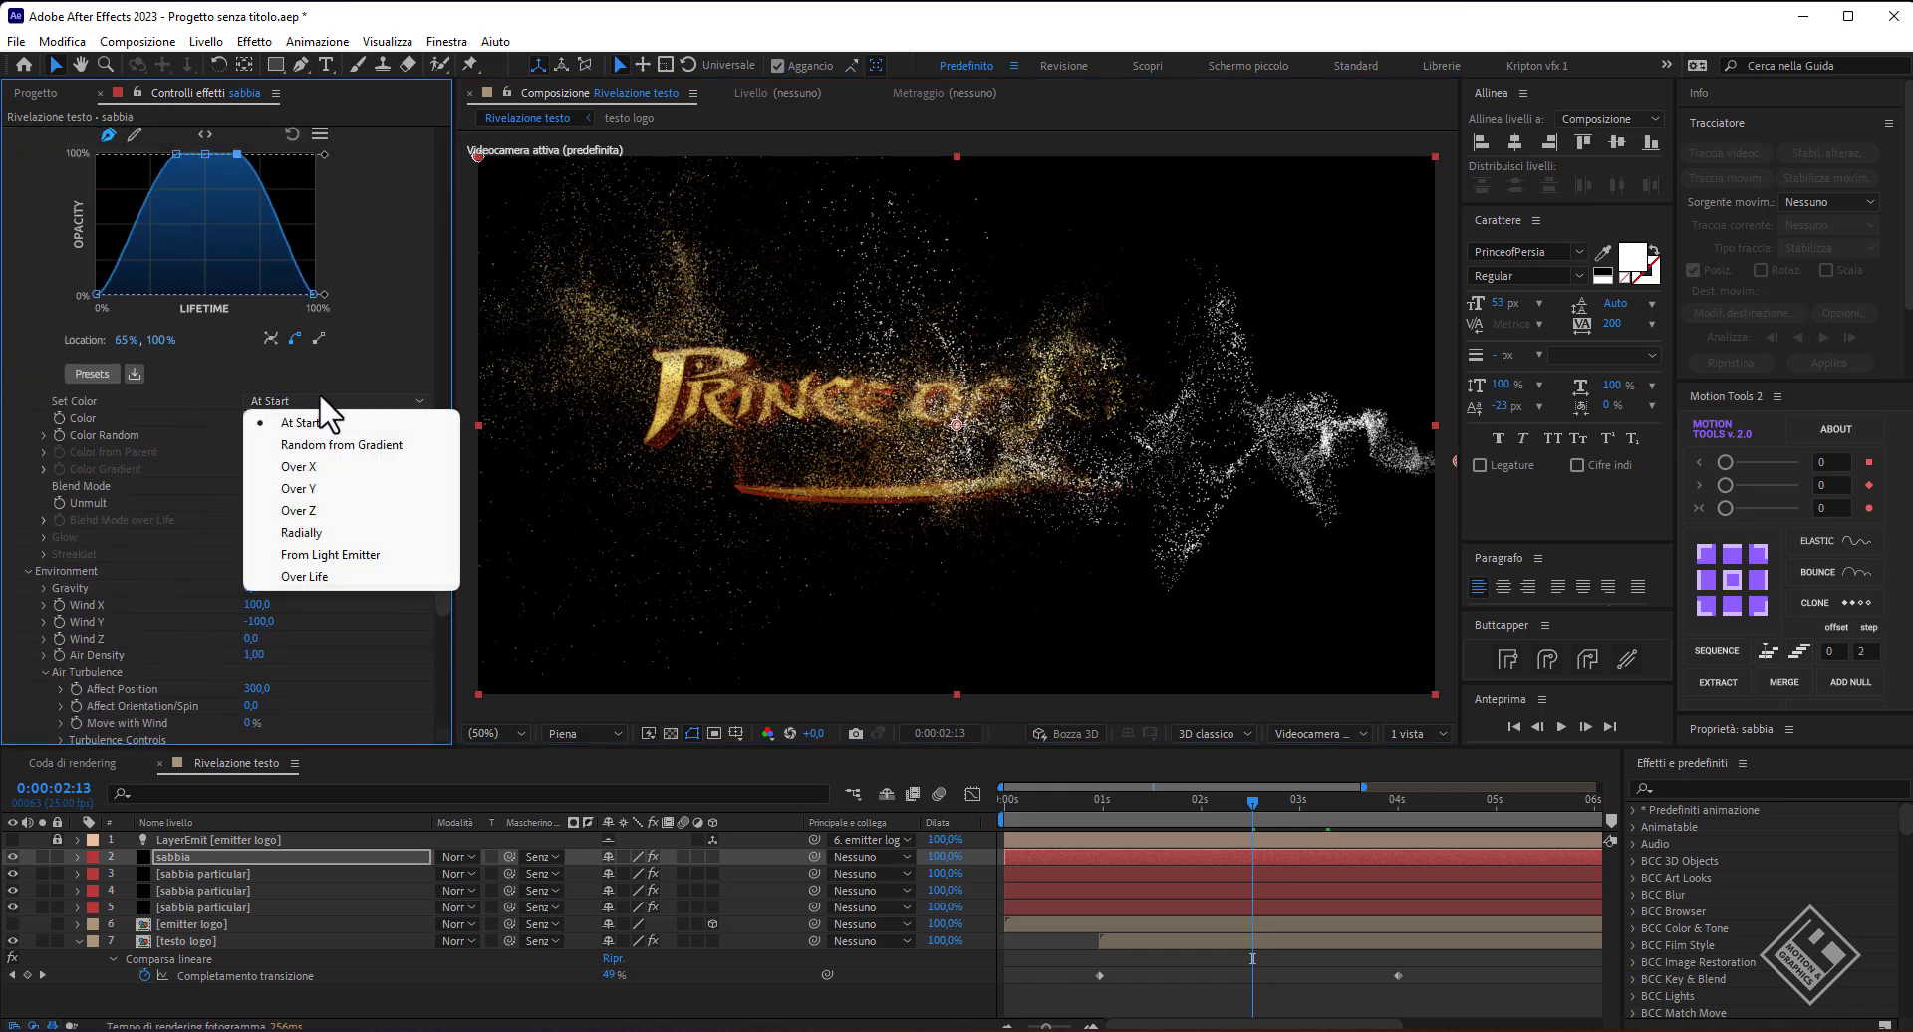
{"action": "left_click", "coordinate": [307, 575]}
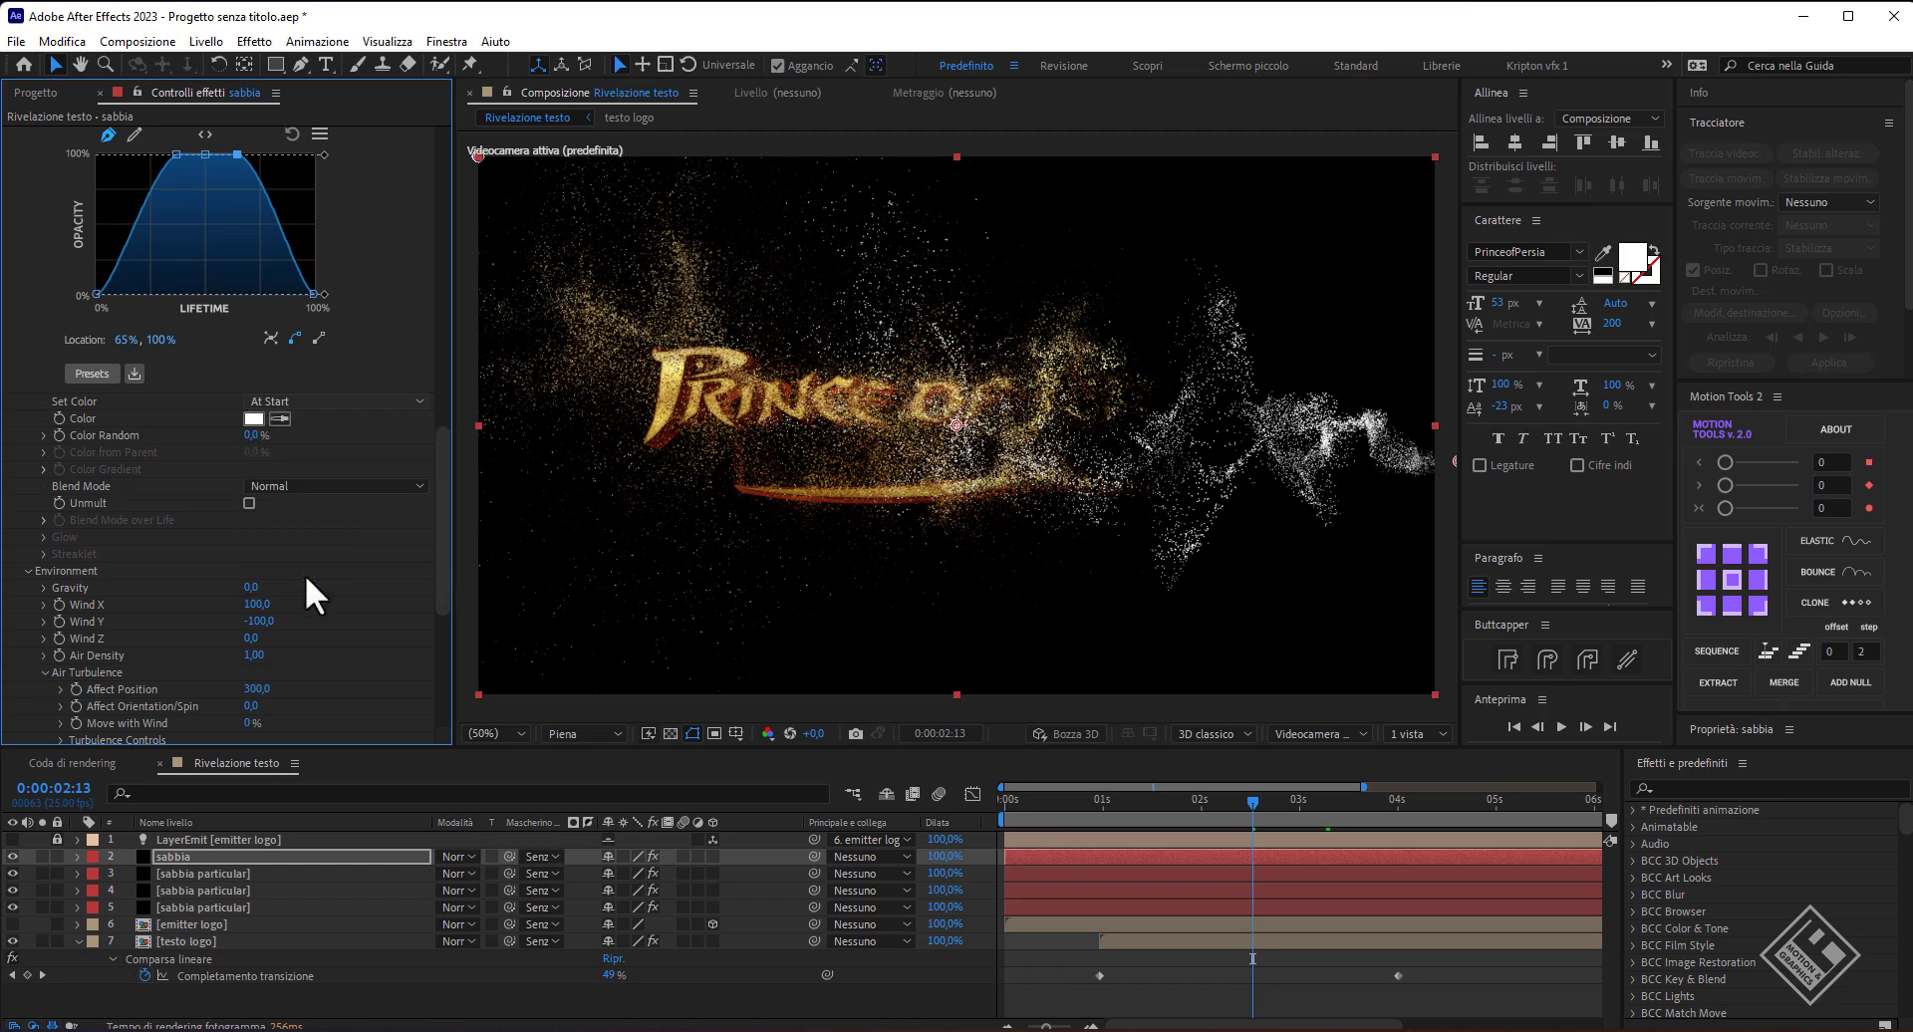
{"action": "left_click", "coordinate": [44, 469]}
{"action": "left_click", "coordinate": [317, 400]}
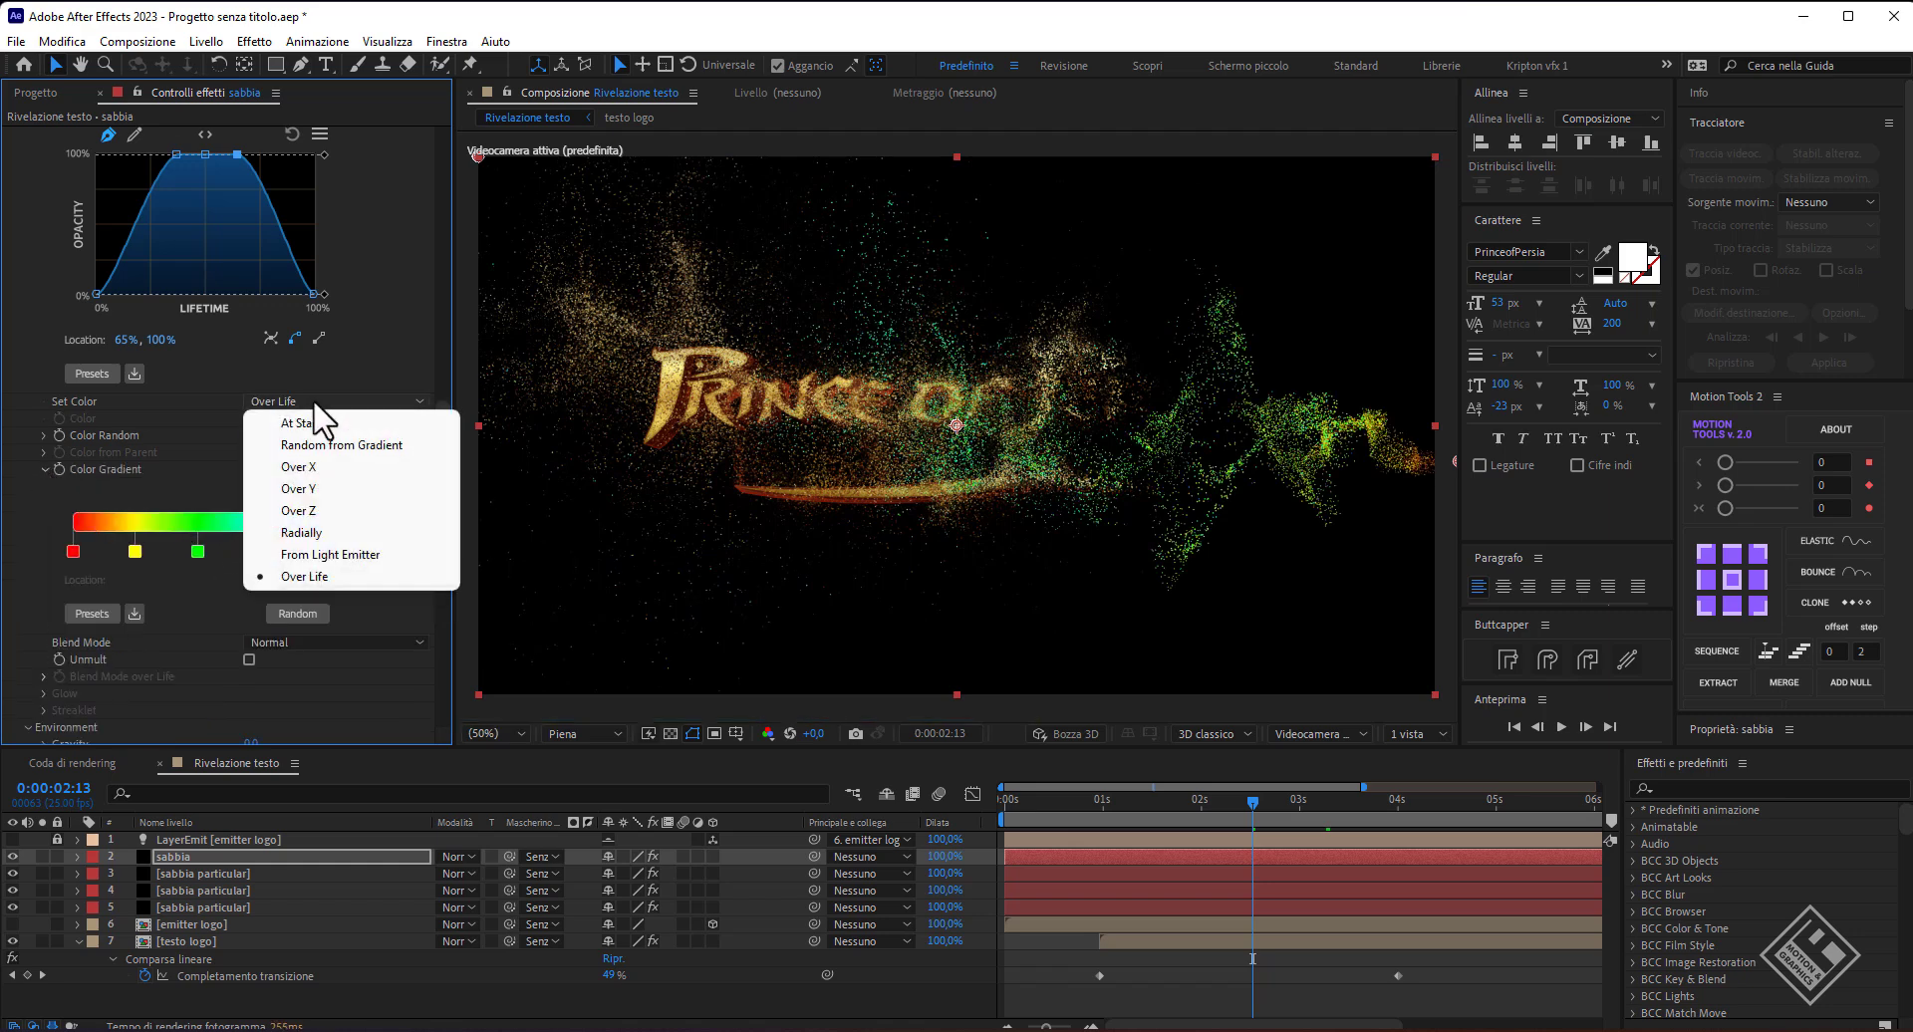
{"action": "left_click", "coordinate": [320, 422]}
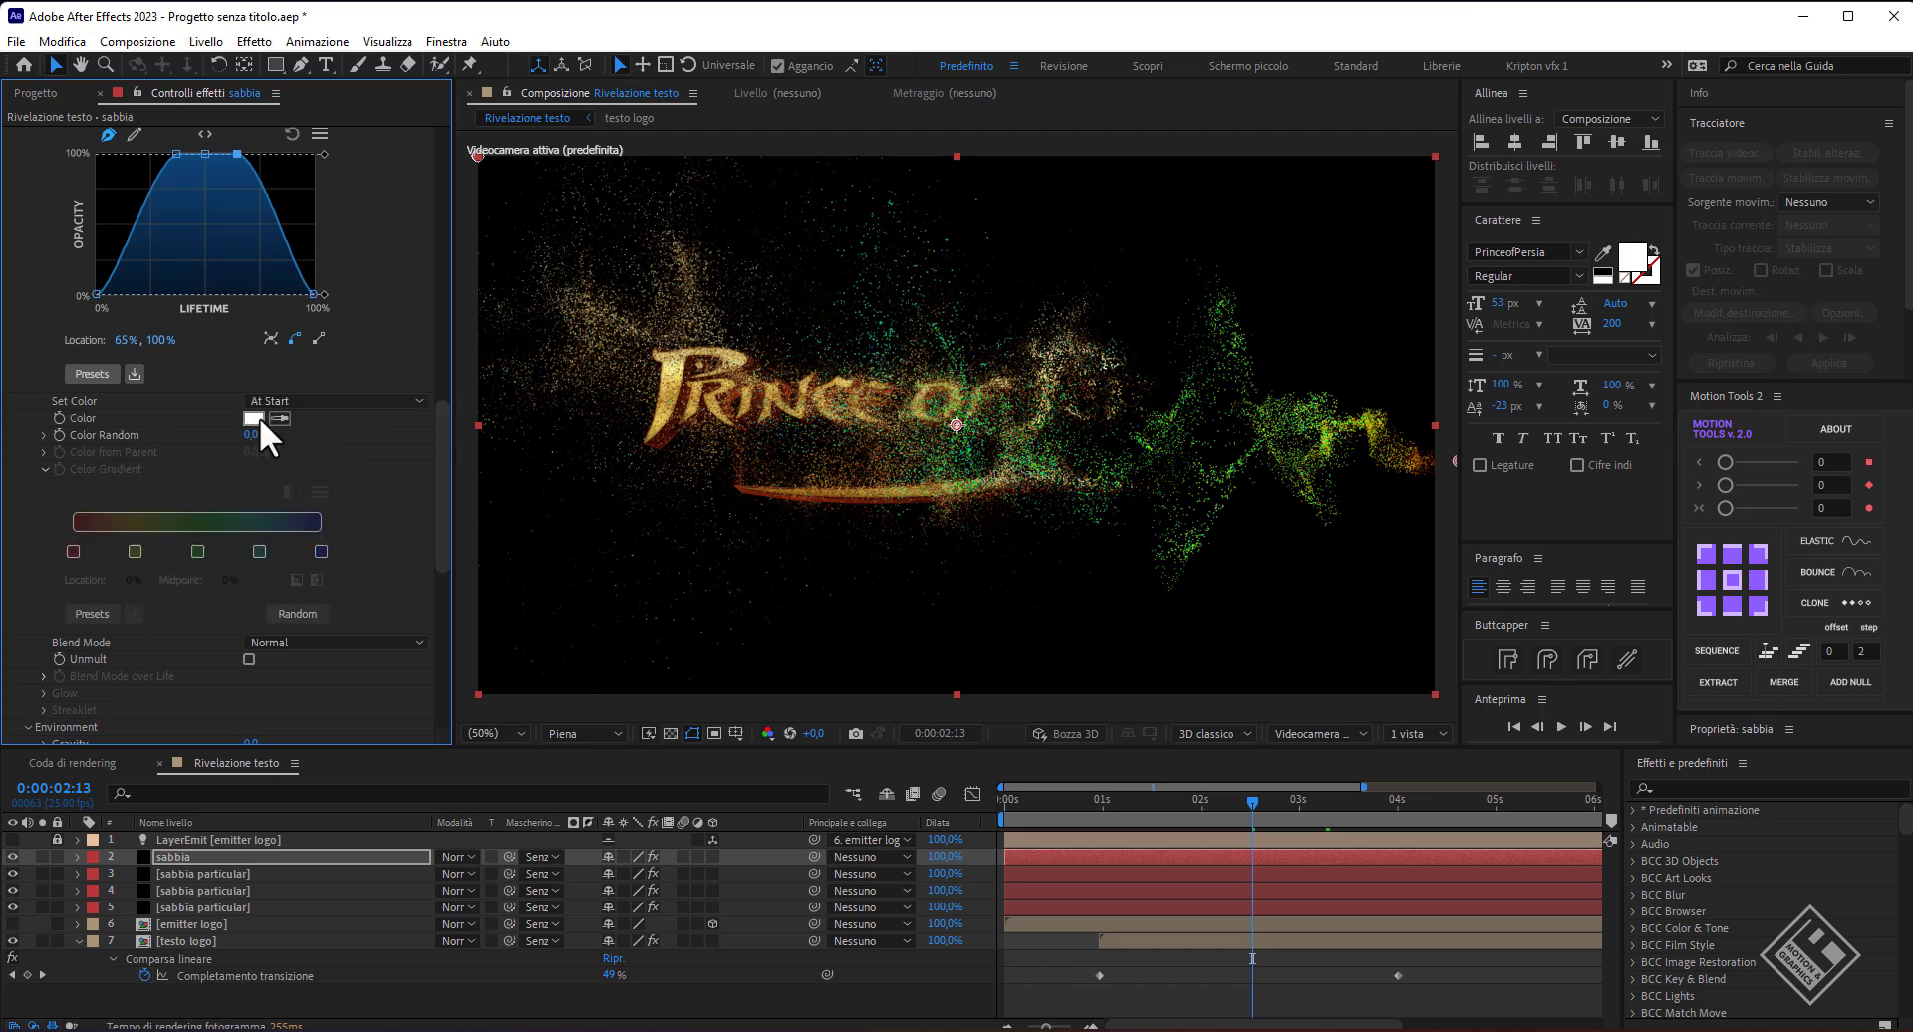
{"action": "left_click", "coordinate": [279, 417]}
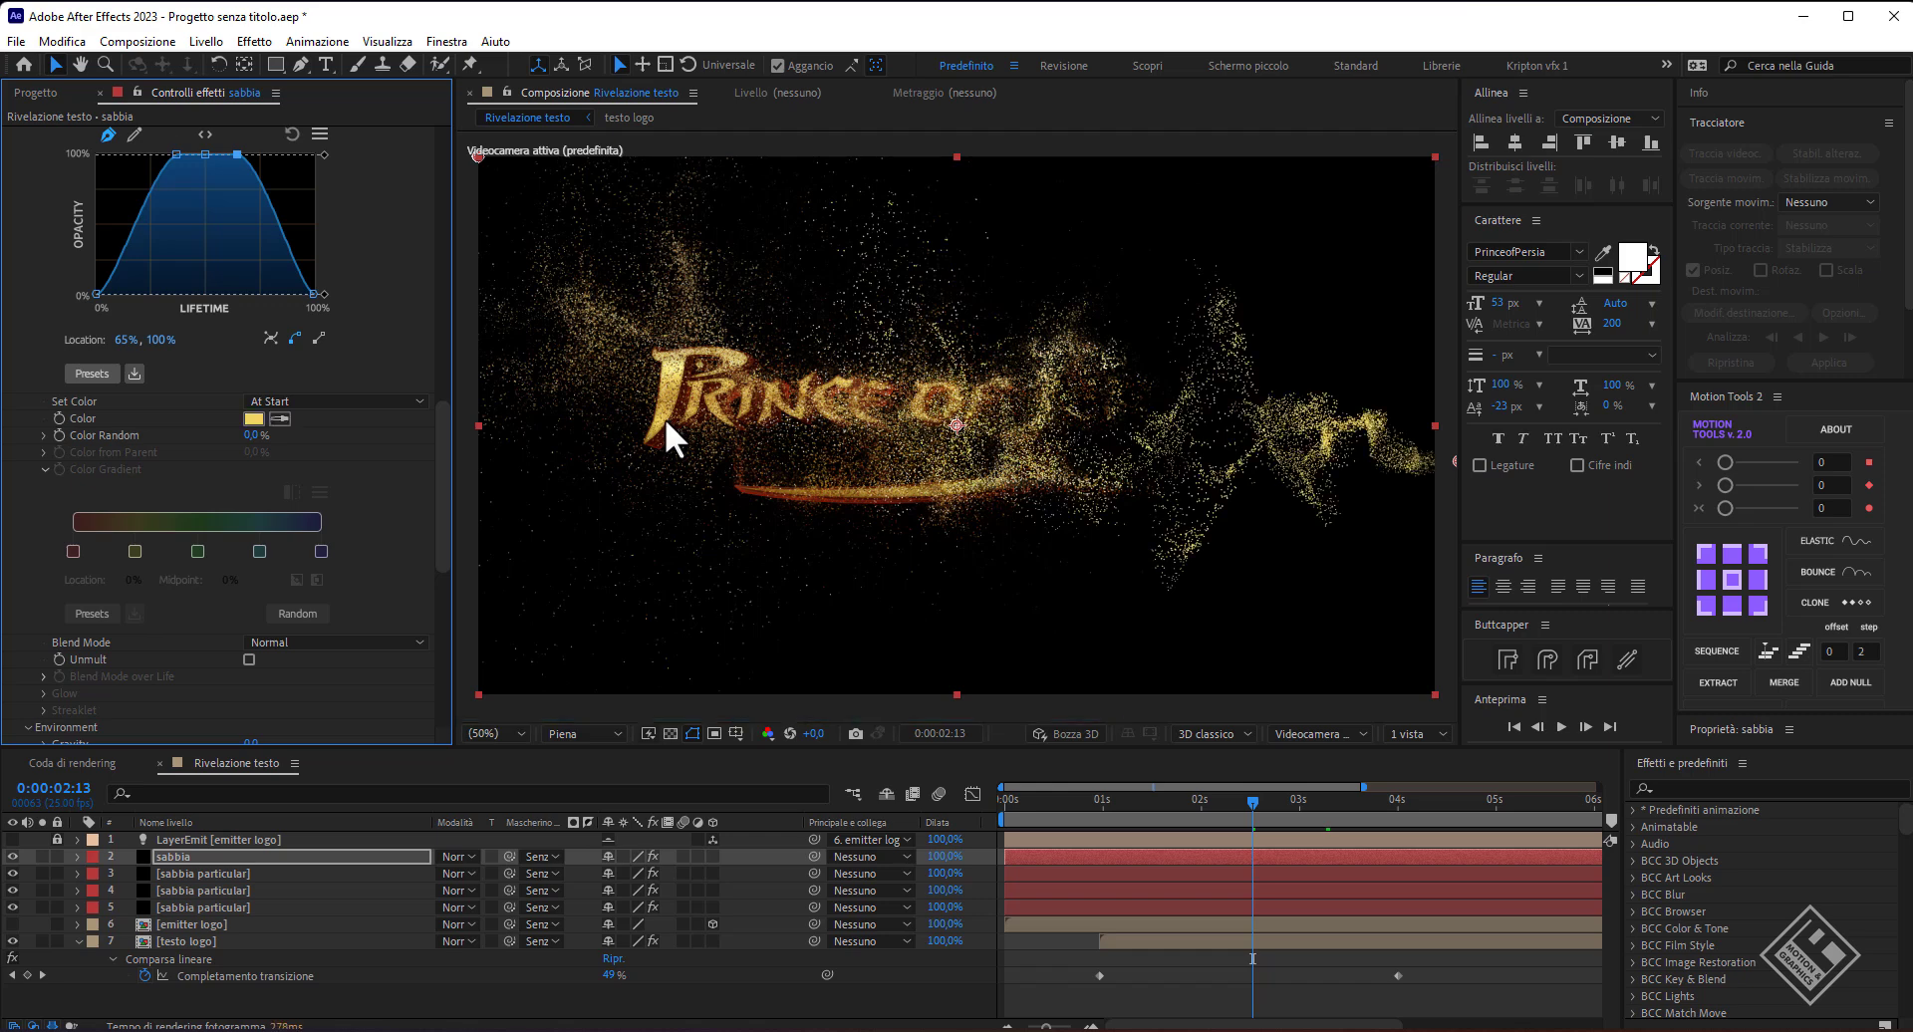
{"action": "left_click", "coordinate": [254, 418]}
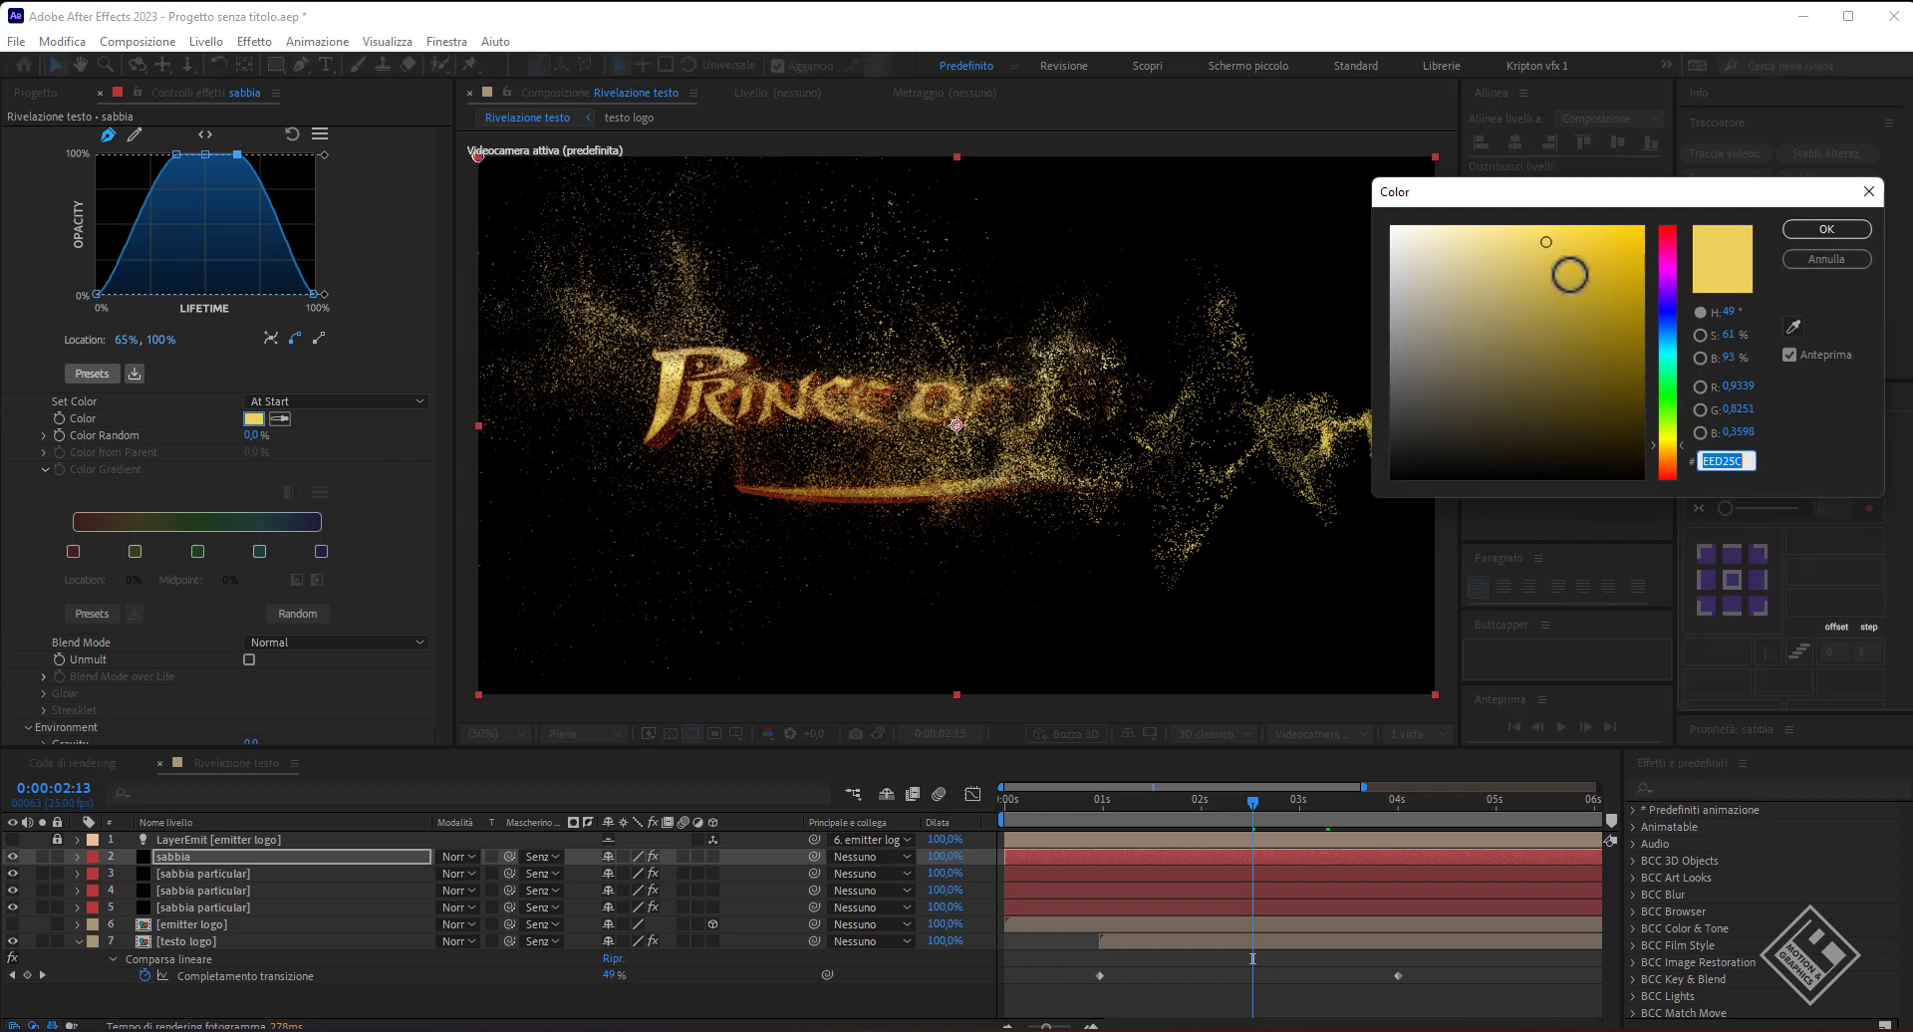
{"action": "left_click", "coordinate": [1812, 230]}
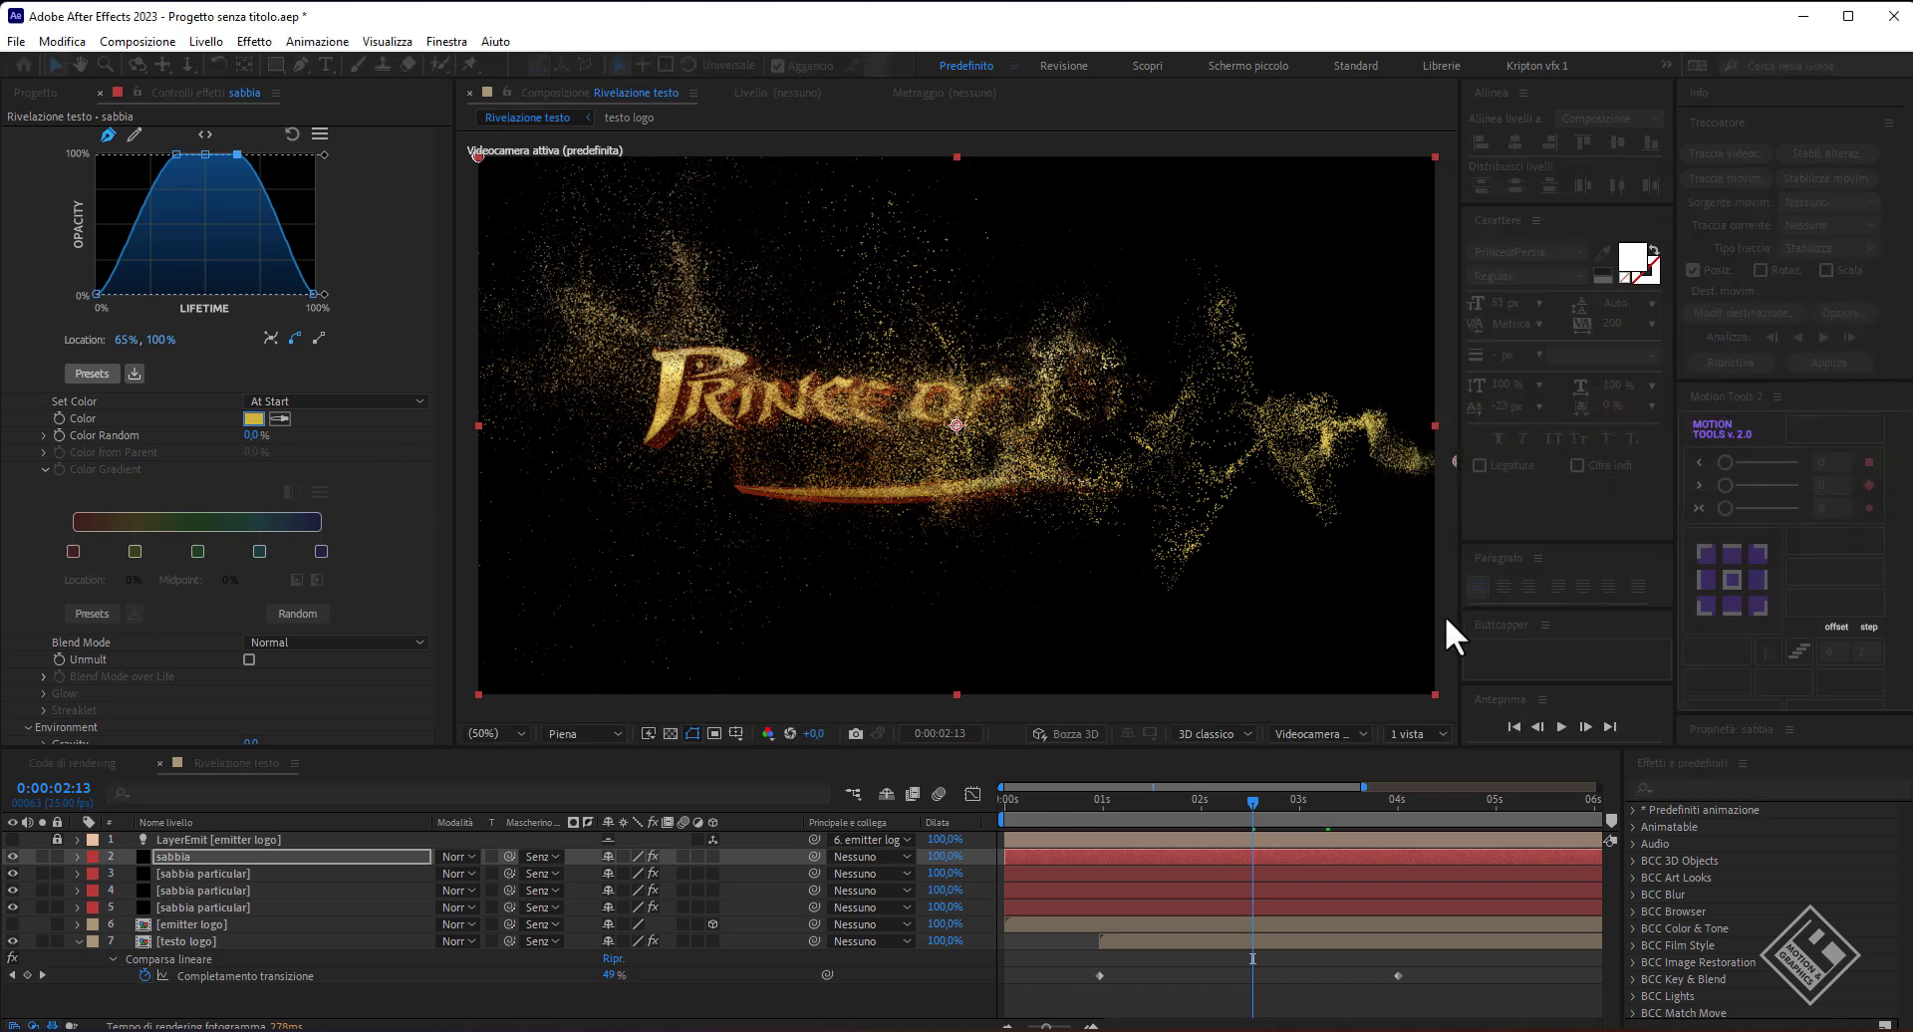
- Add a new adjustment layer and apply Deep Glow to it
{"action": "right_click", "coordinate": [255, 988]}
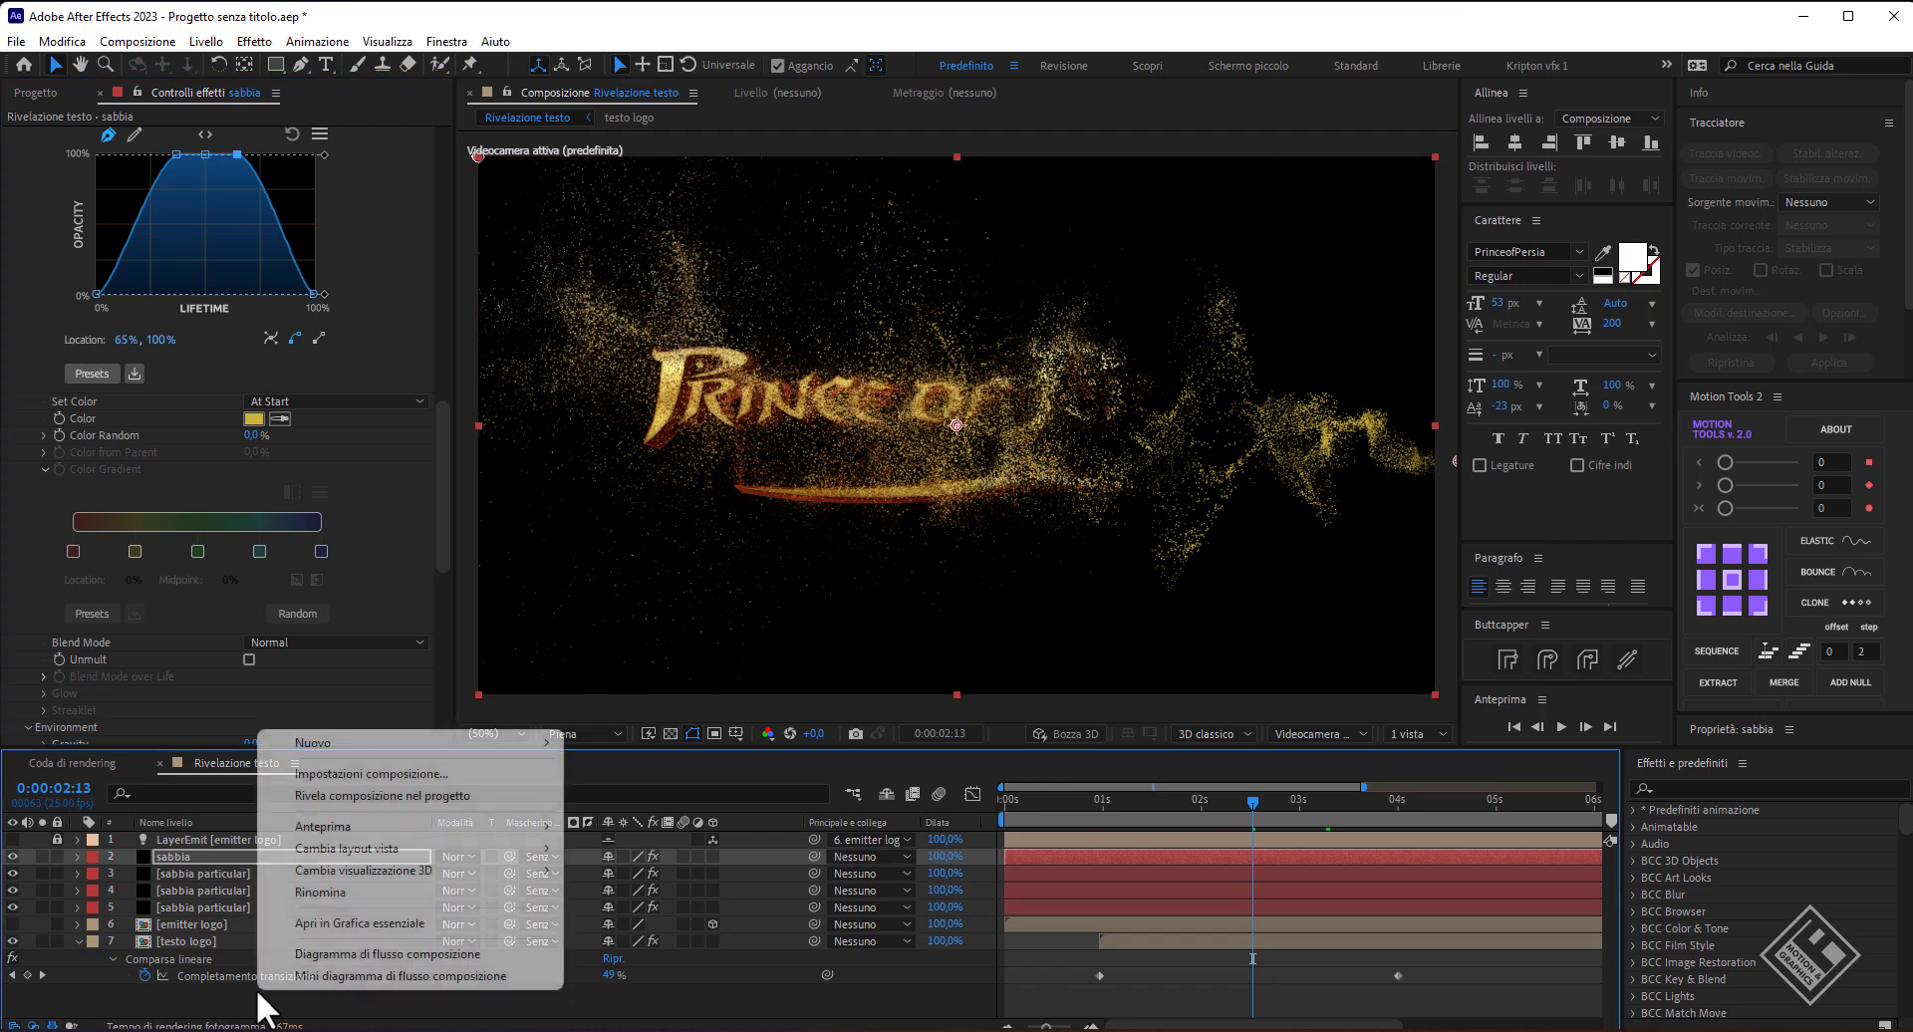
{"action": "mouse_move", "coordinate": [463, 747]}
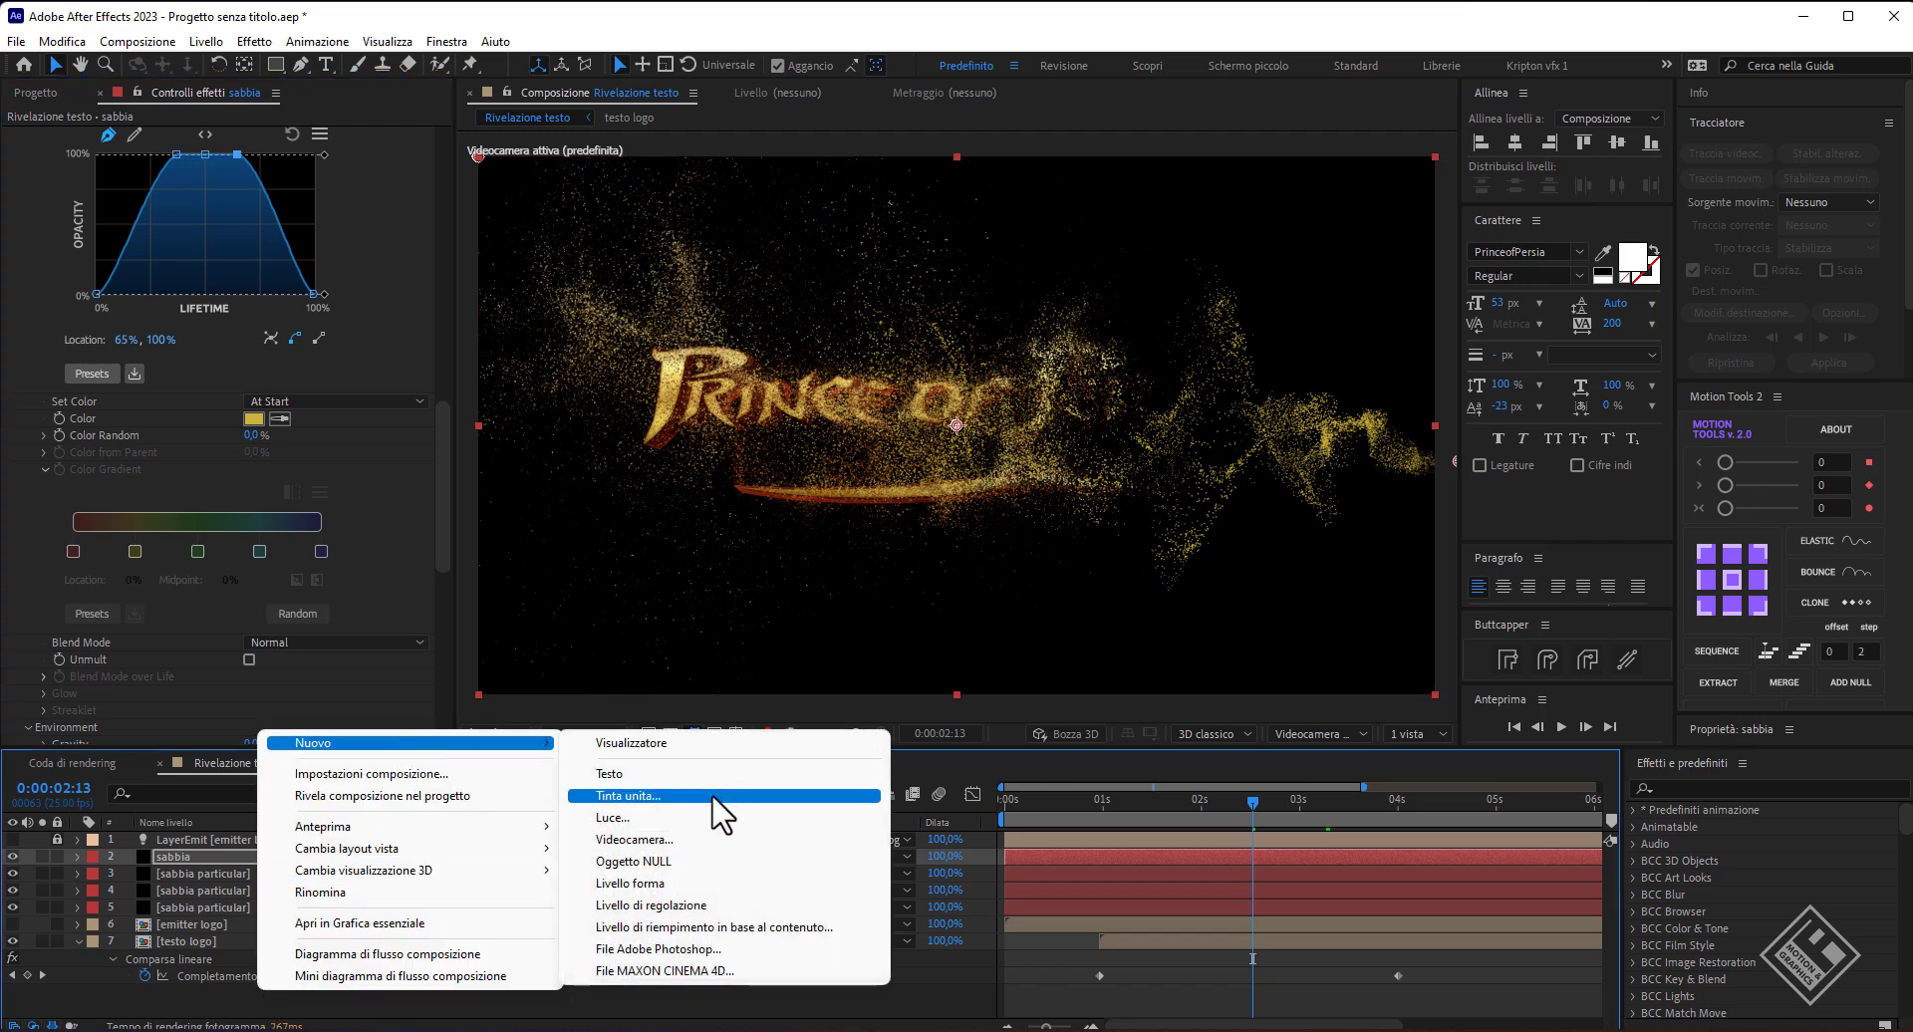
{"action": "left_click", "coordinate": [678, 902]}
{"action": "key", "text": "ctrl+space"}
{"action": "type", "text": "dee"}
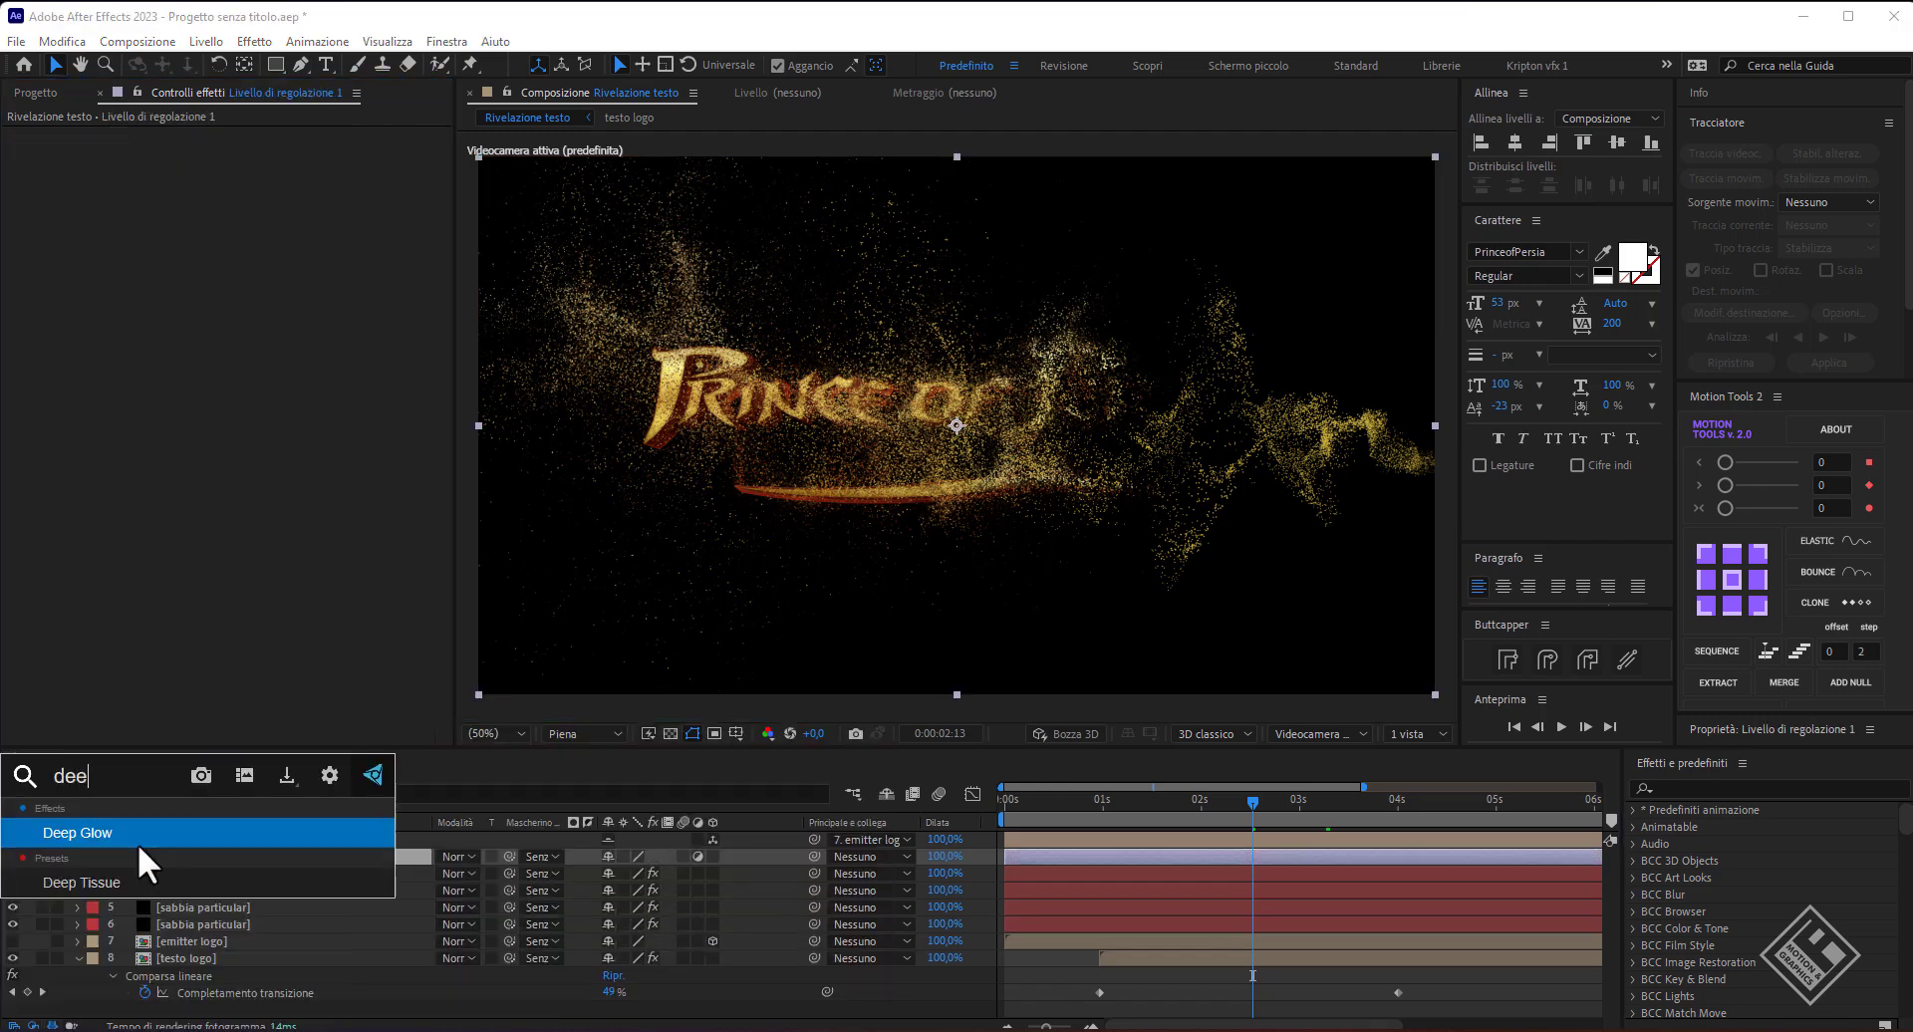
{"action": "left_click", "coordinate": [139, 846]}
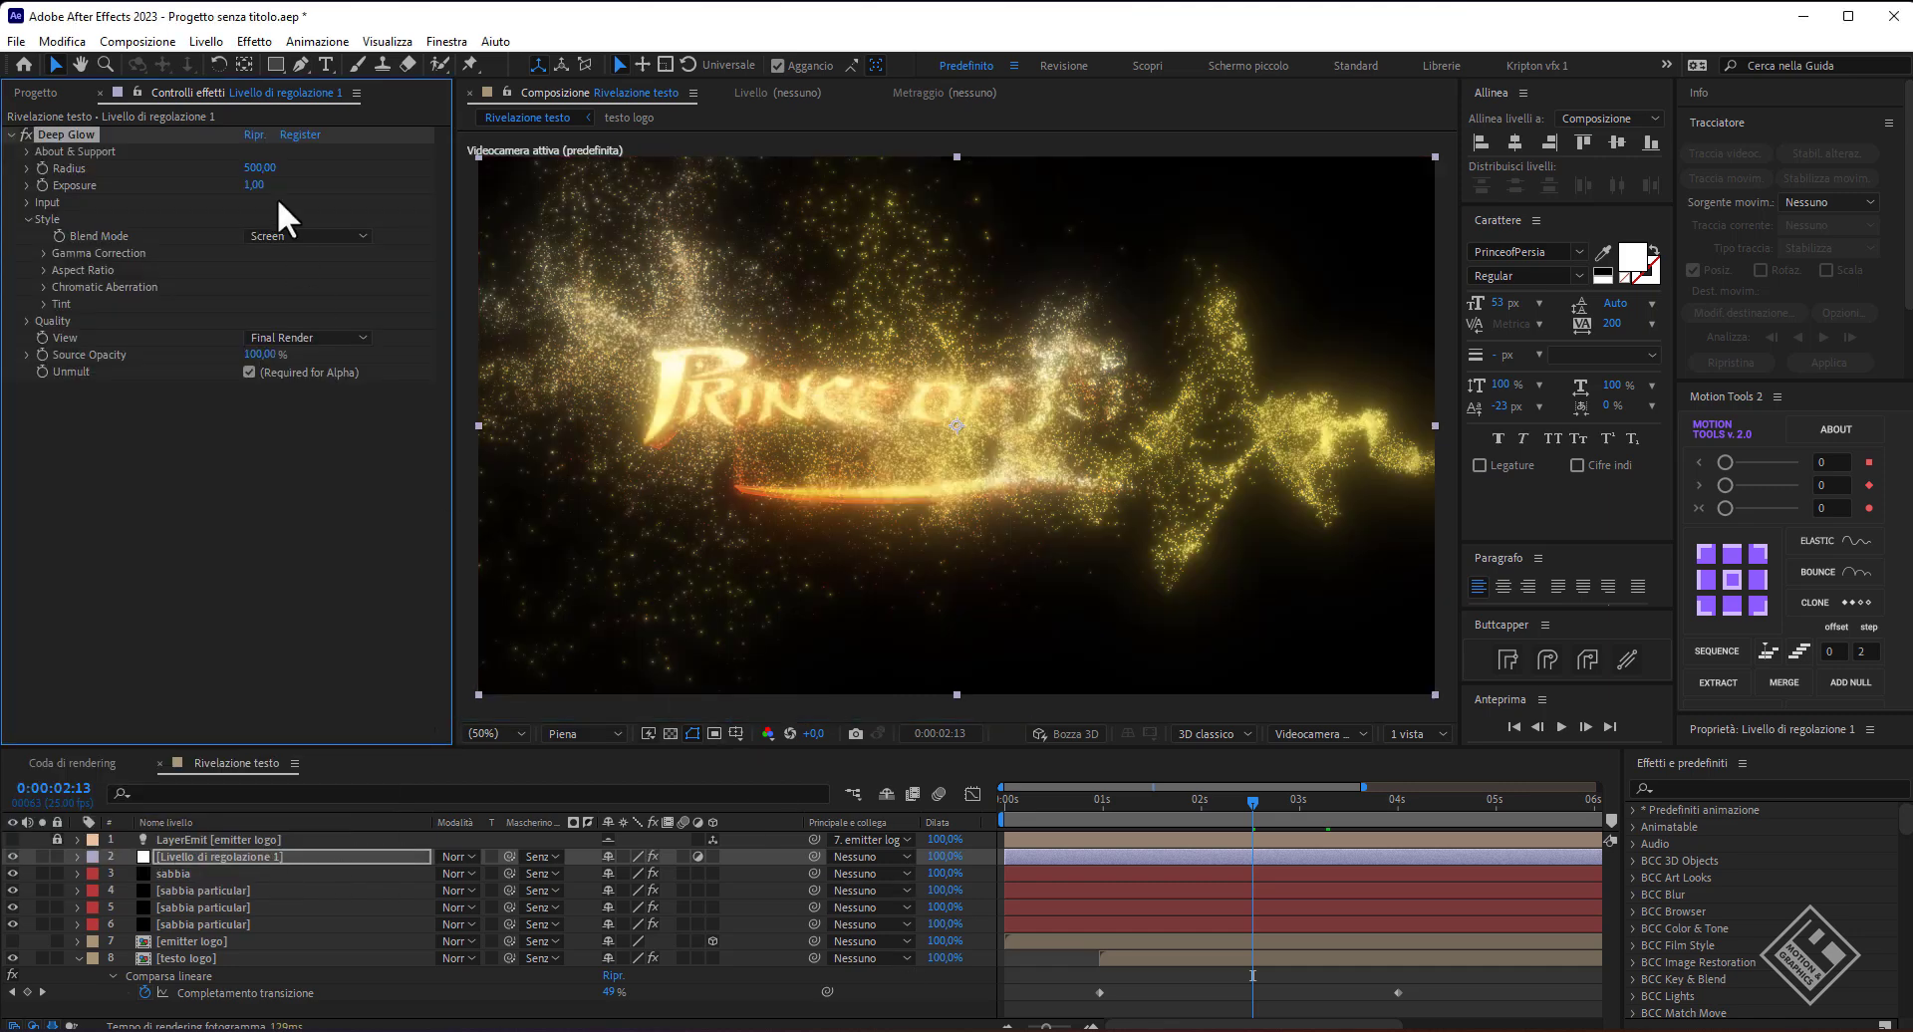
- Set Deep Glow Radius to 100 and Exposure to 0,65, then lower Exposure to 0,33
{"action": "left_click", "coordinate": [260, 168]}
{"action": "type", "text": "100"}
{"action": "key", "text": "Tab"}
{"action": "type", "text": "0"}
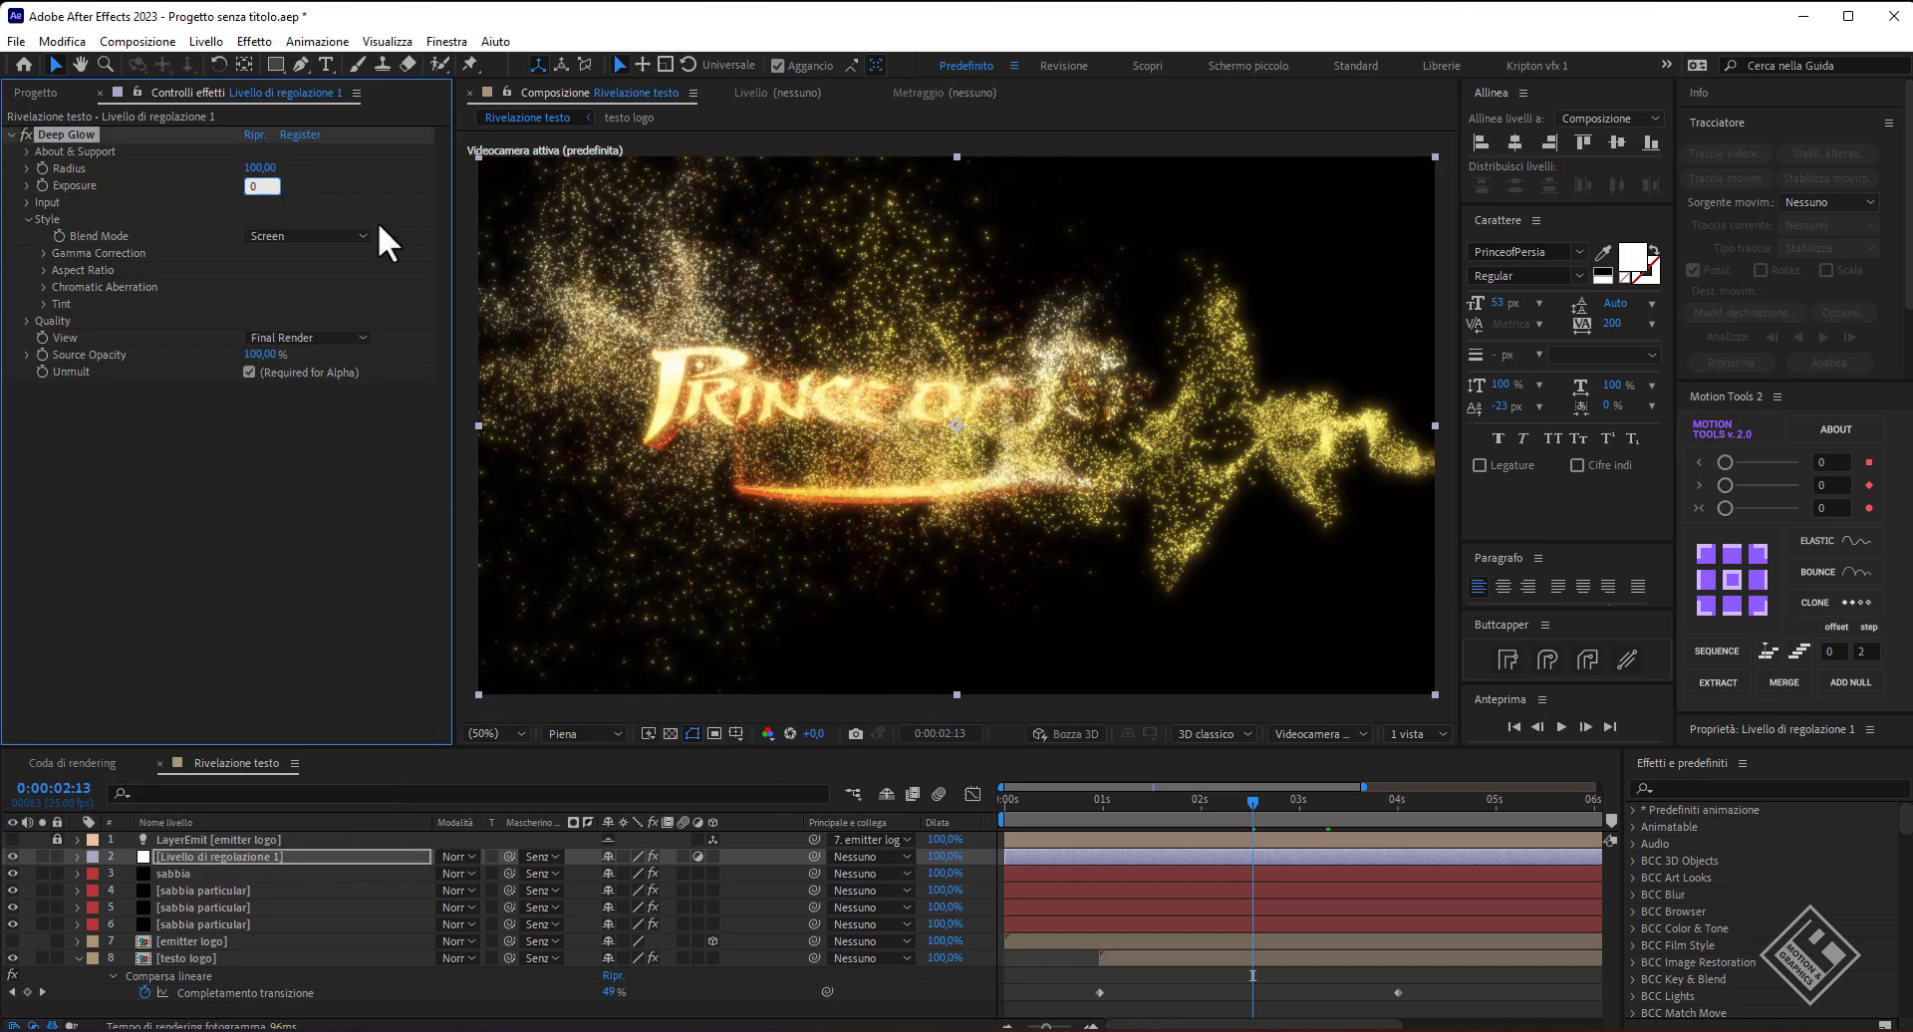
{"action": "type", "text": ",65"}
{"action": "key", "text": "Return"}
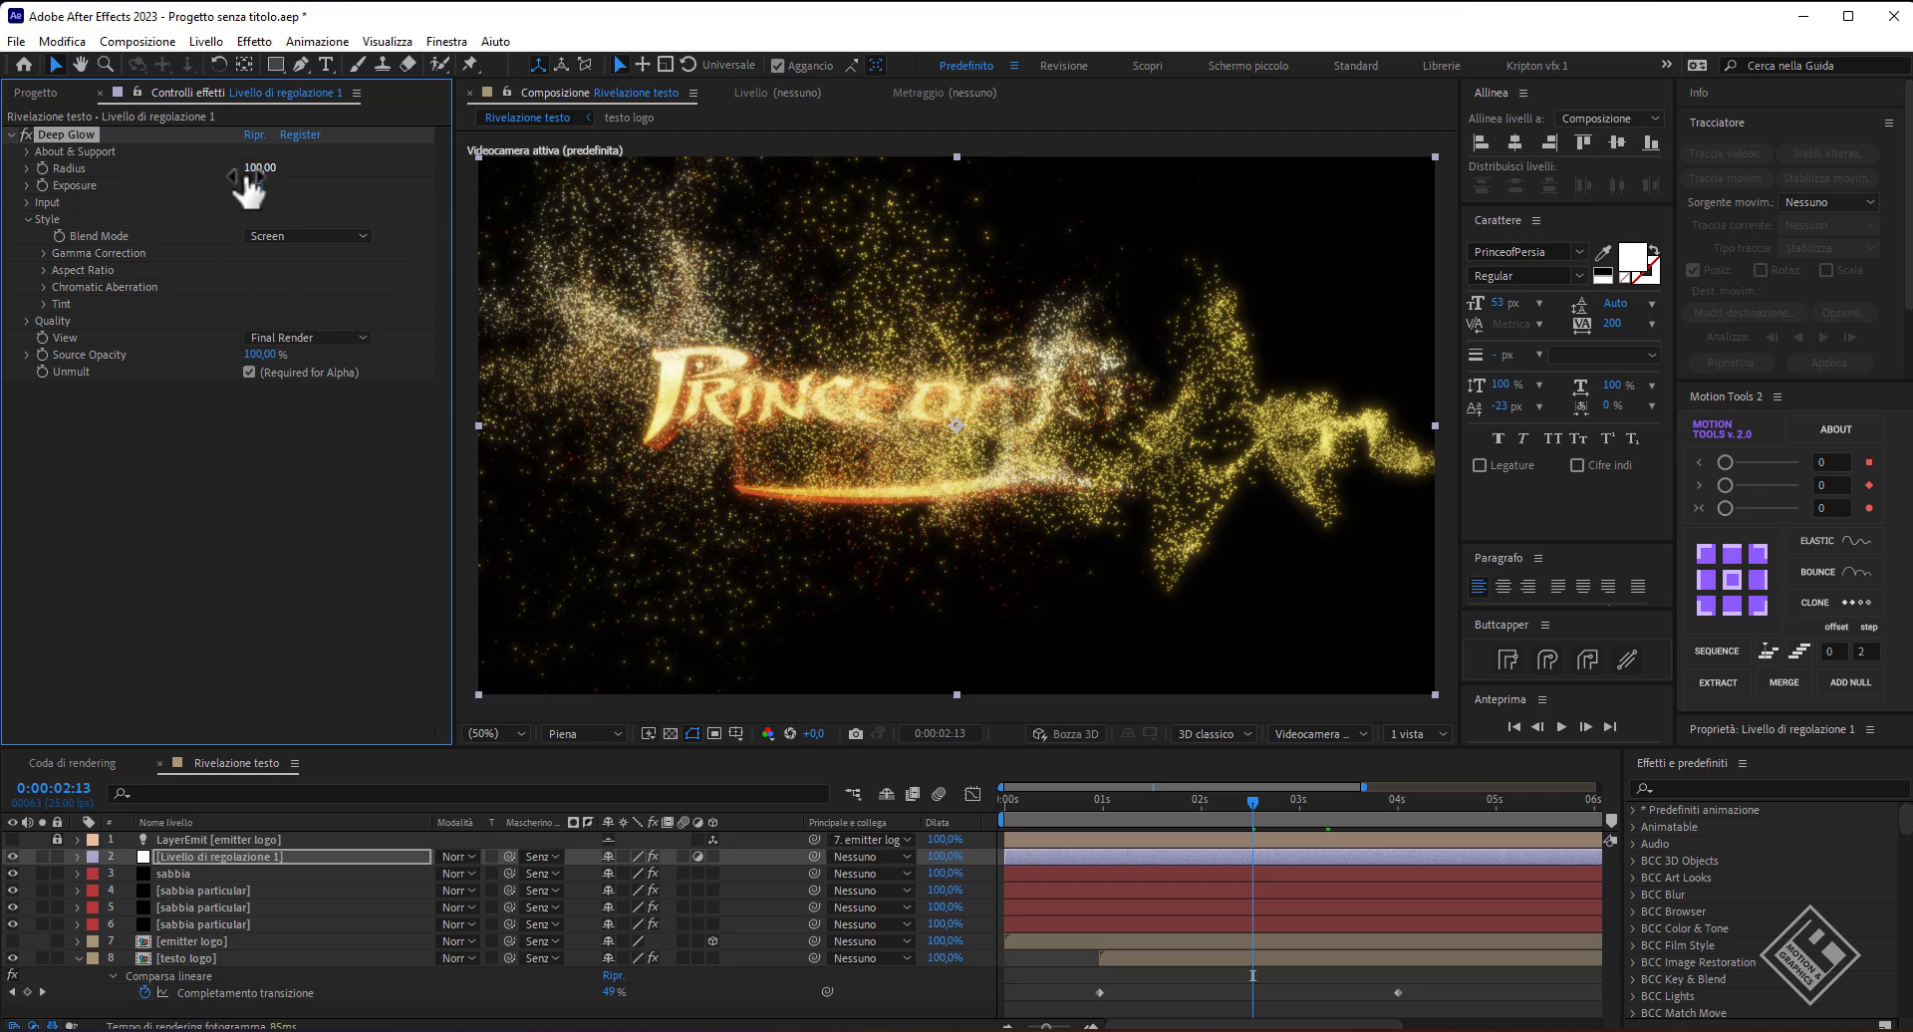
{"action": "left_click_drag", "start_coordinate": [251, 185], "coordinate": [224, 186]}
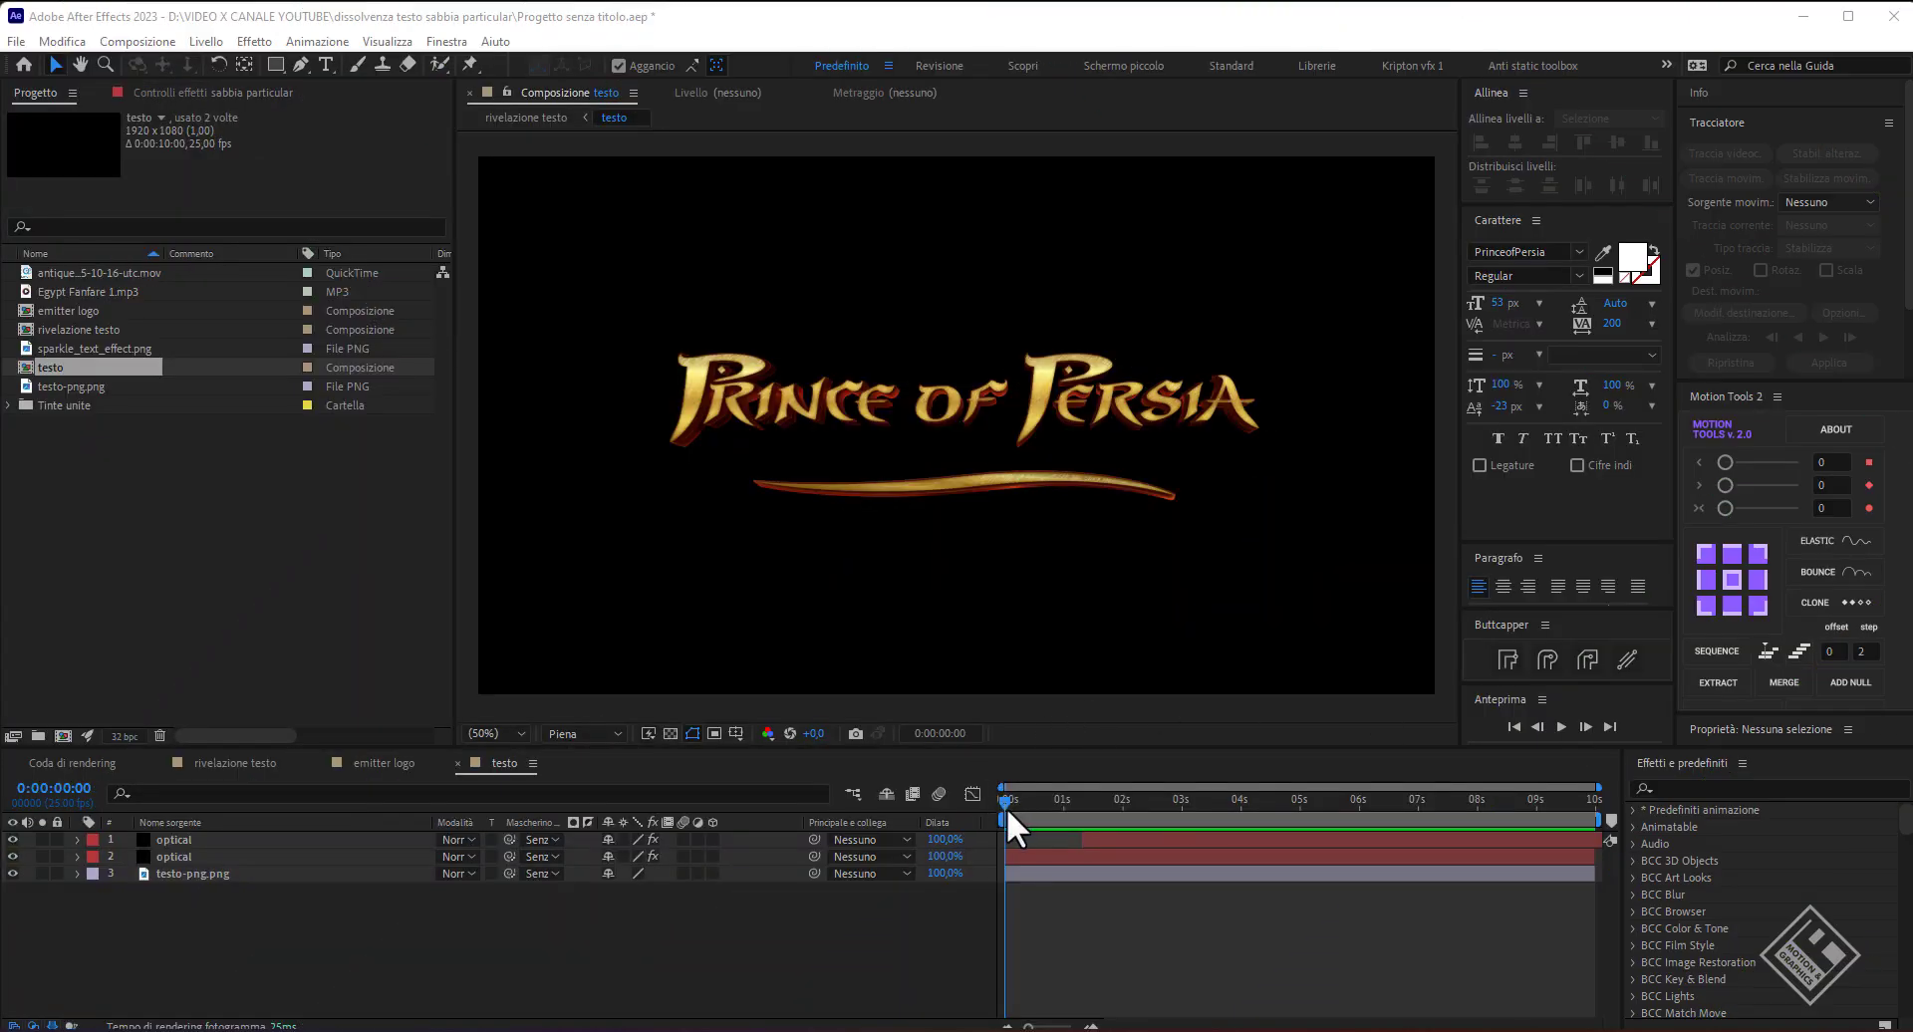
- Scrub the testo comp to check the logo flares, then rewind rivelazione testo to 0:00:00:00
{"action": "left_click_drag", "start_coordinate": [1002, 799], "coordinate": [1274, 835]}
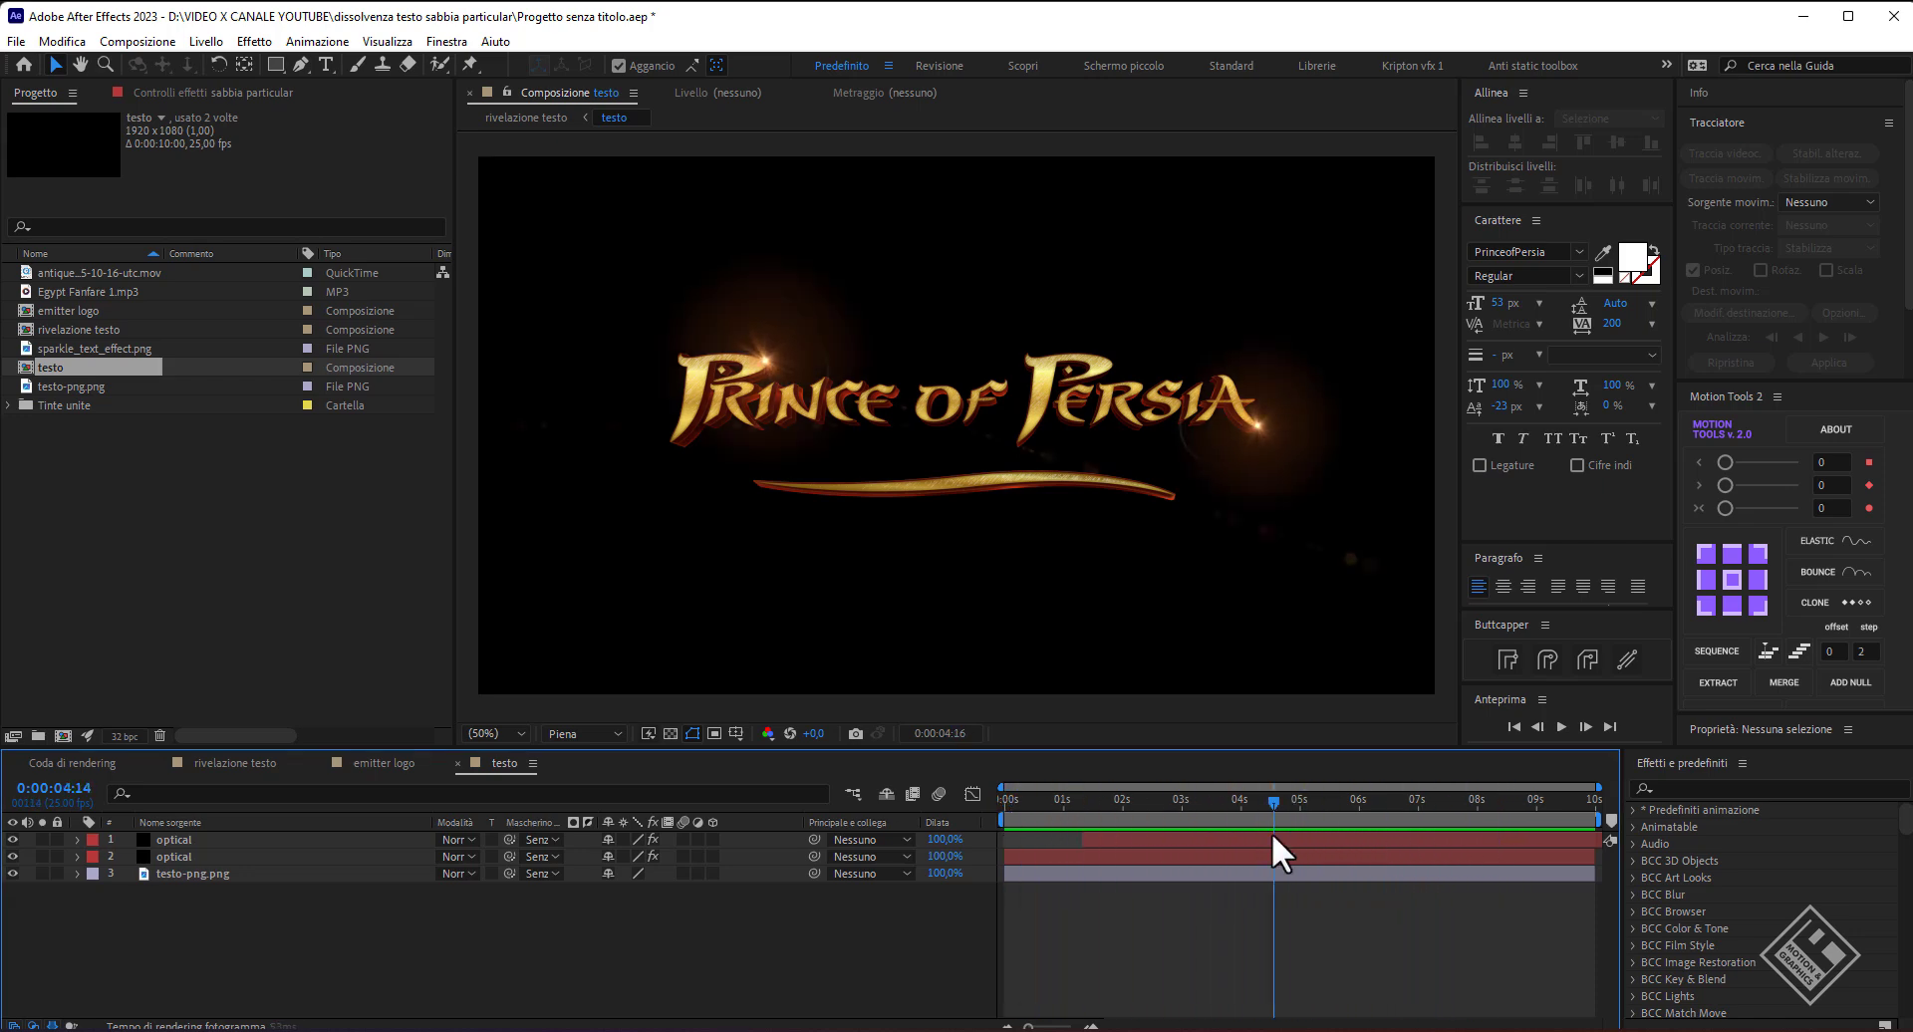
{"action": "left_click_drag", "start_coordinate": [1271, 833], "coordinate": [1473, 833]}
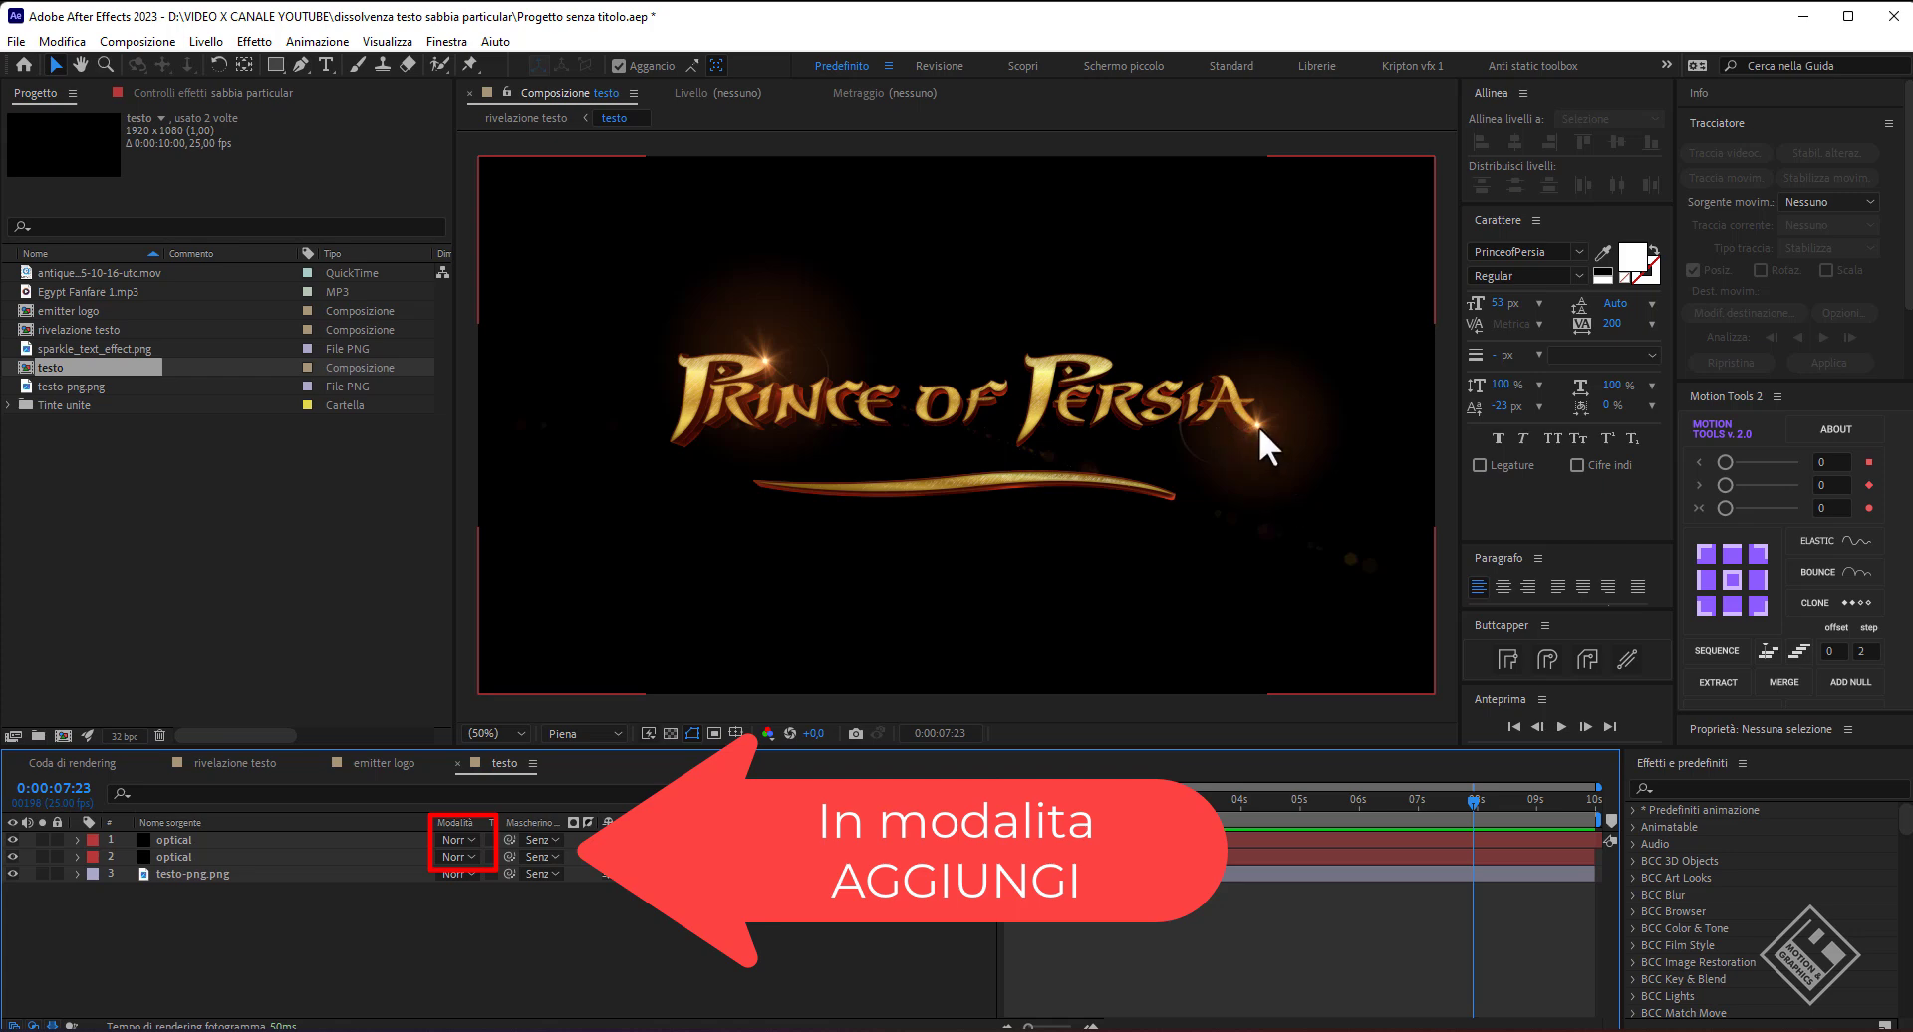
{"action": "left_click", "coordinate": [209, 763]}
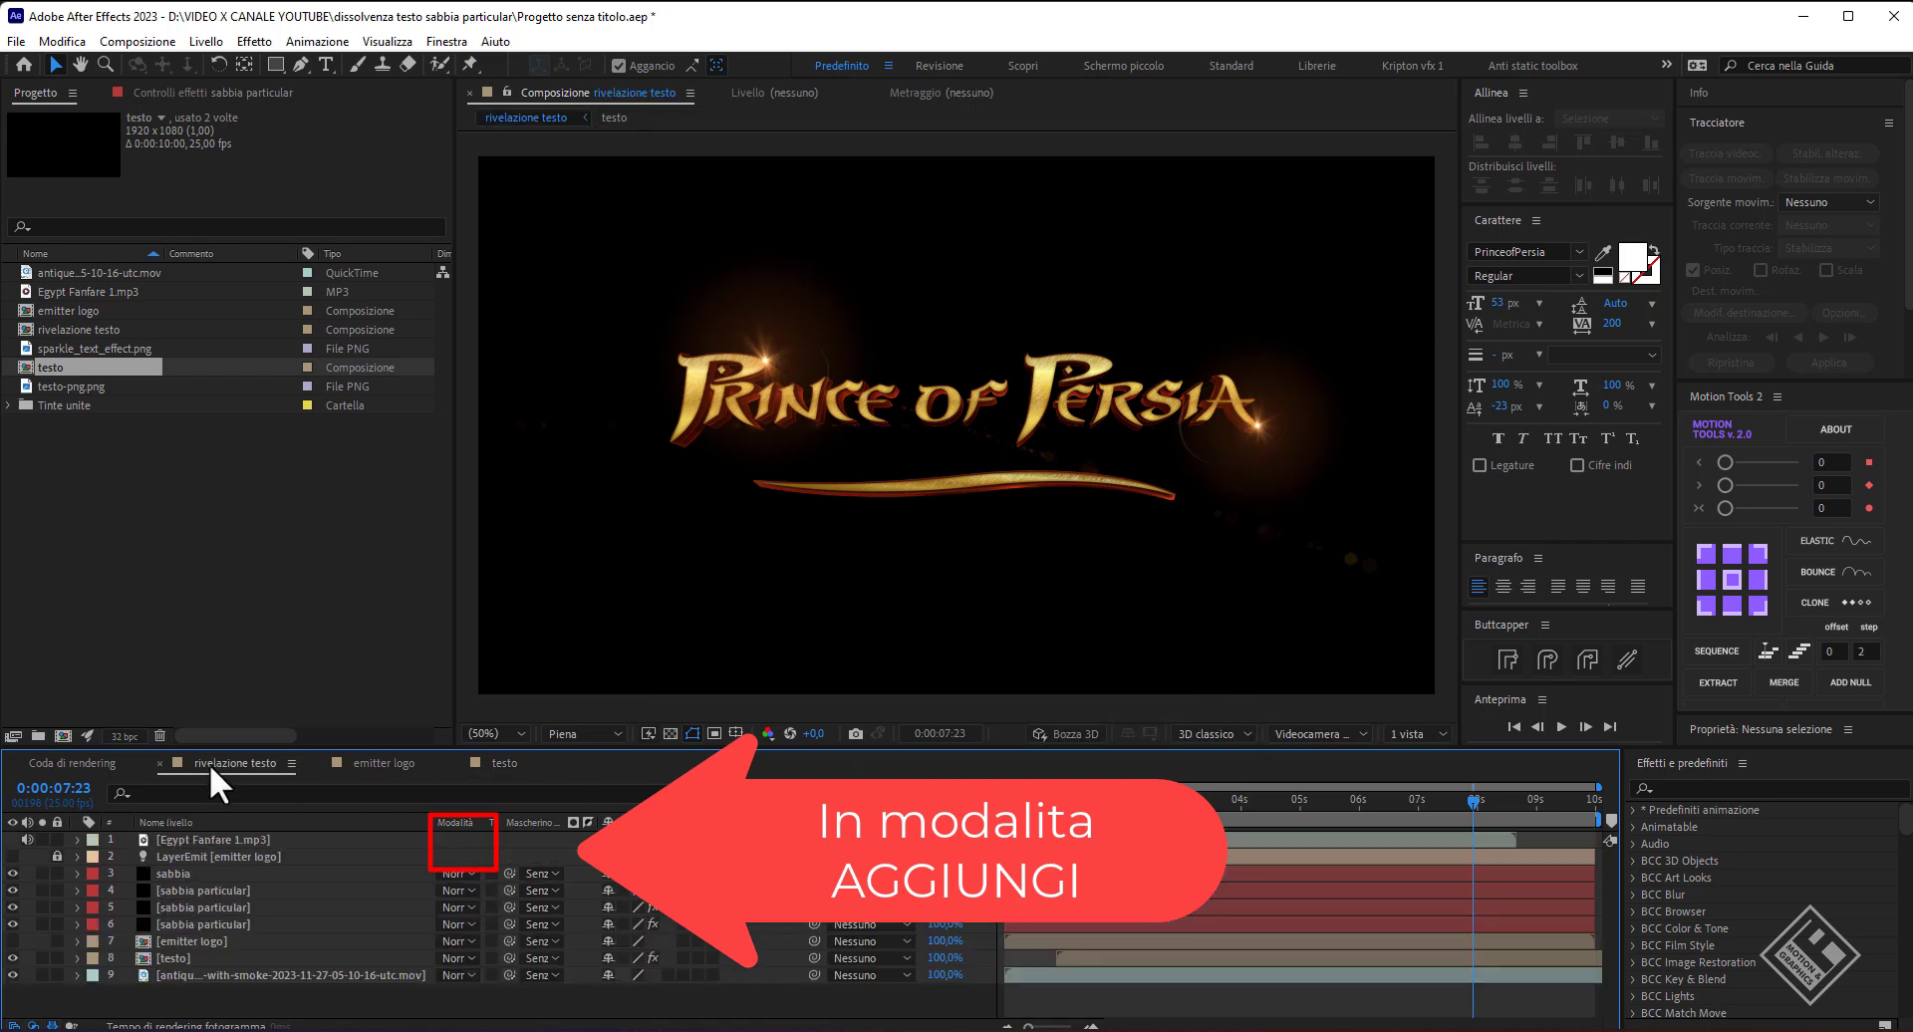
{"action": "left_click_drag", "start_coordinate": [1471, 797], "coordinate": [901, 797]}
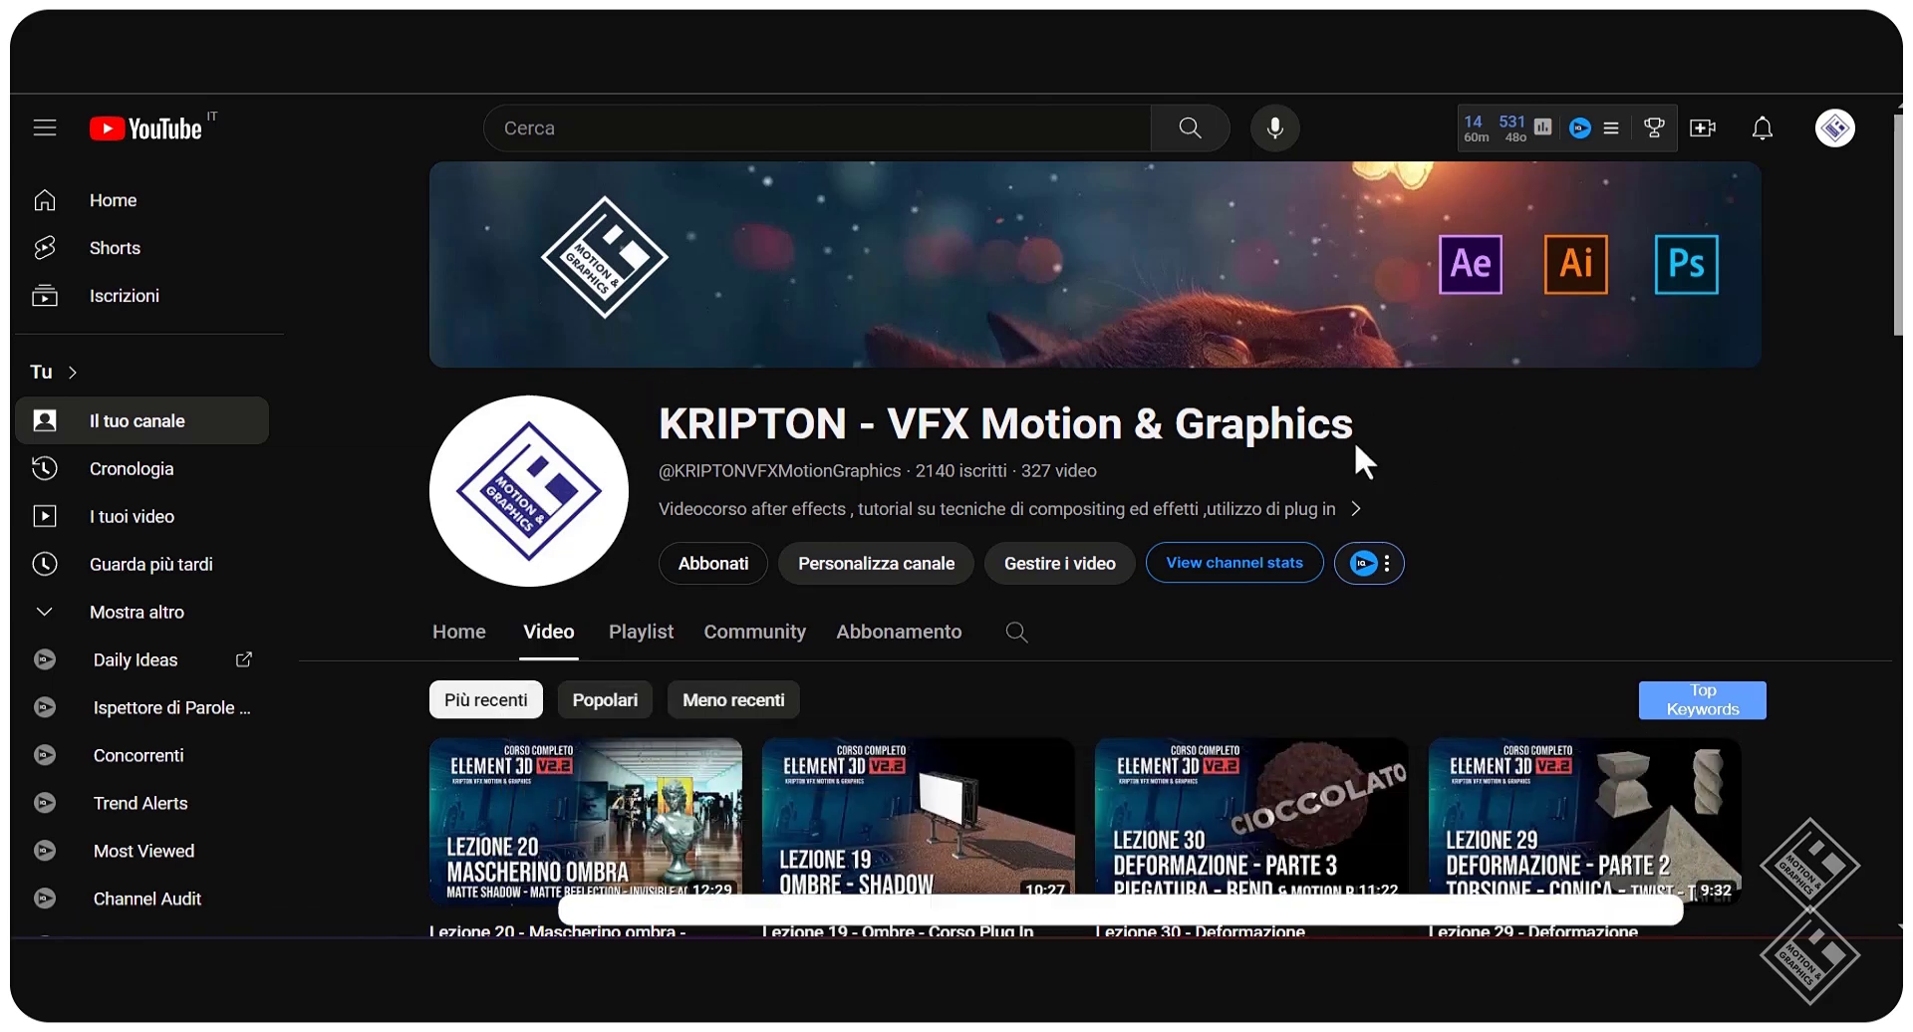
- Open the channel's Abbonati membership panel and close it again
{"action": "left_click", "coordinate": [713, 565]}
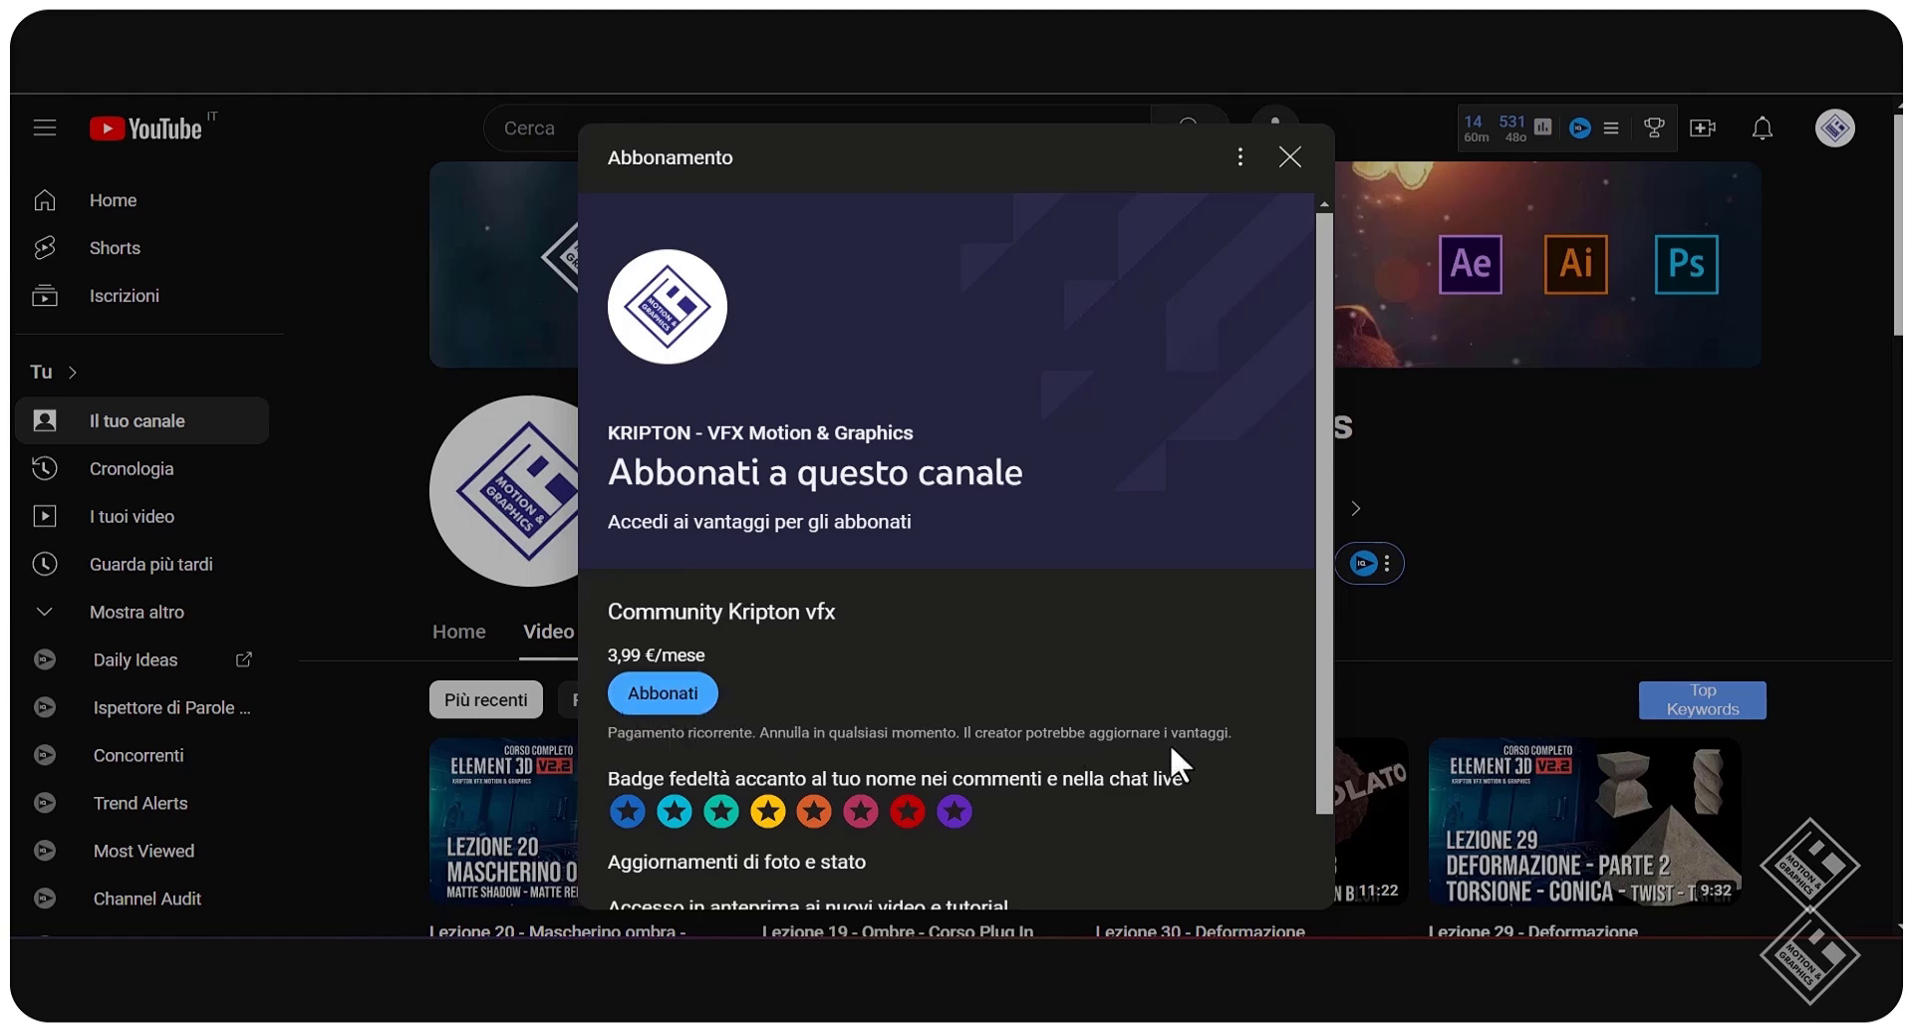
{"action": "left_click", "coordinate": [1290, 157]}
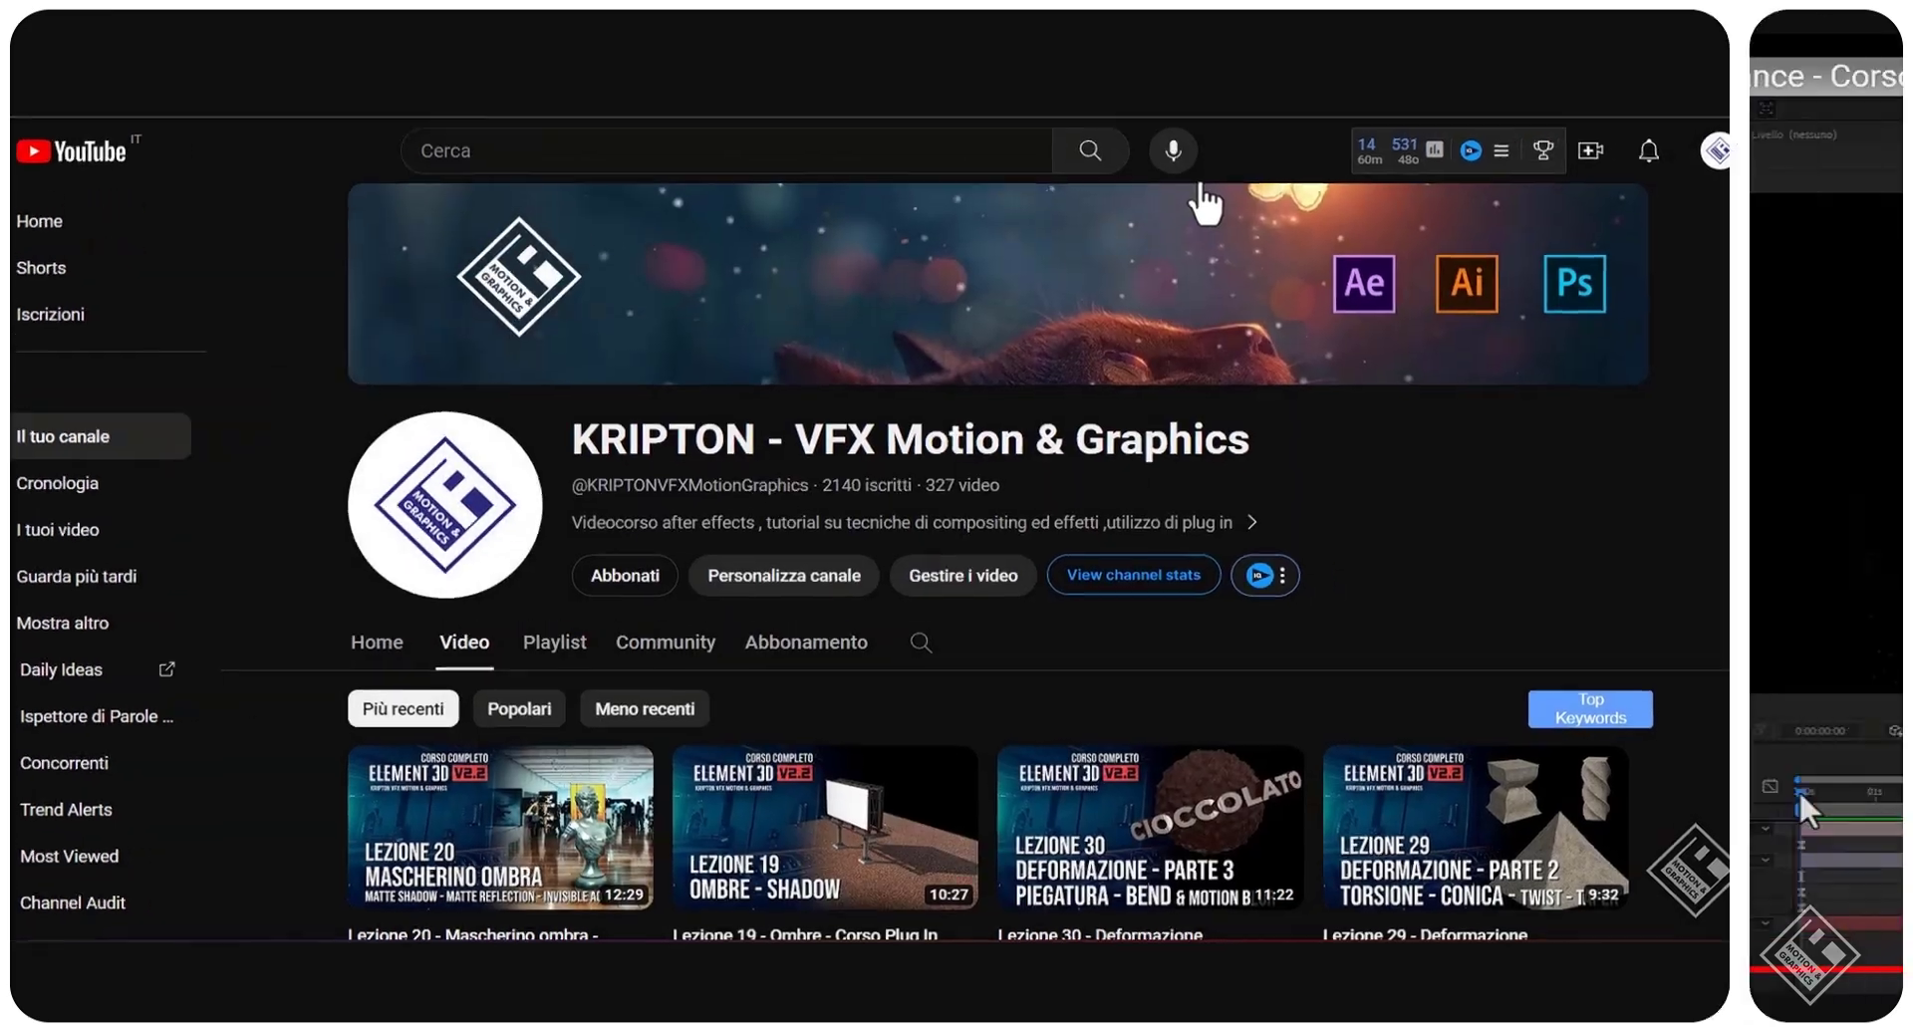